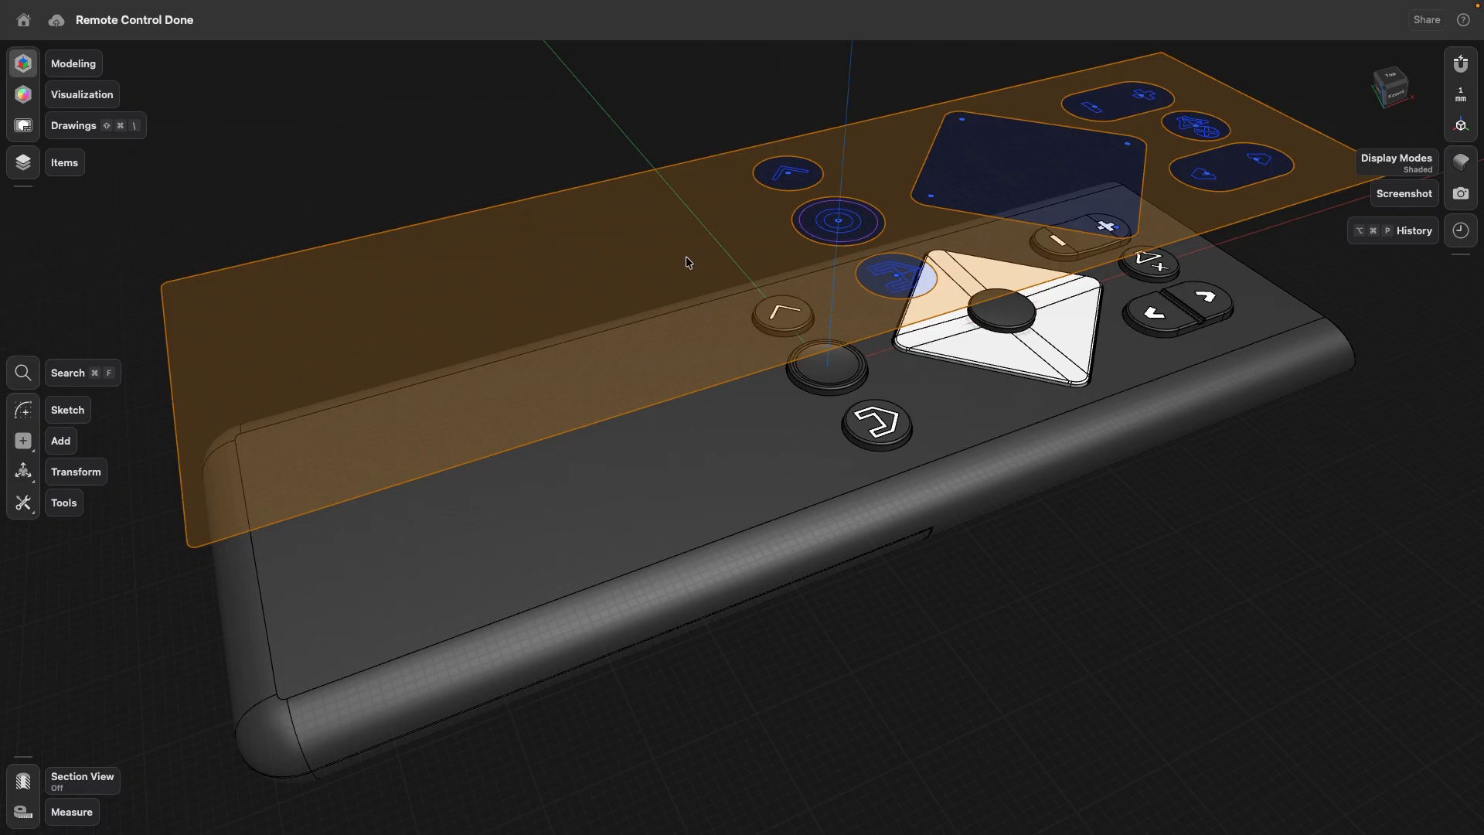
# - Project the ring-shaped sketch region onto the top face of the middle round button as edges
pyautogui.click(821, 223)
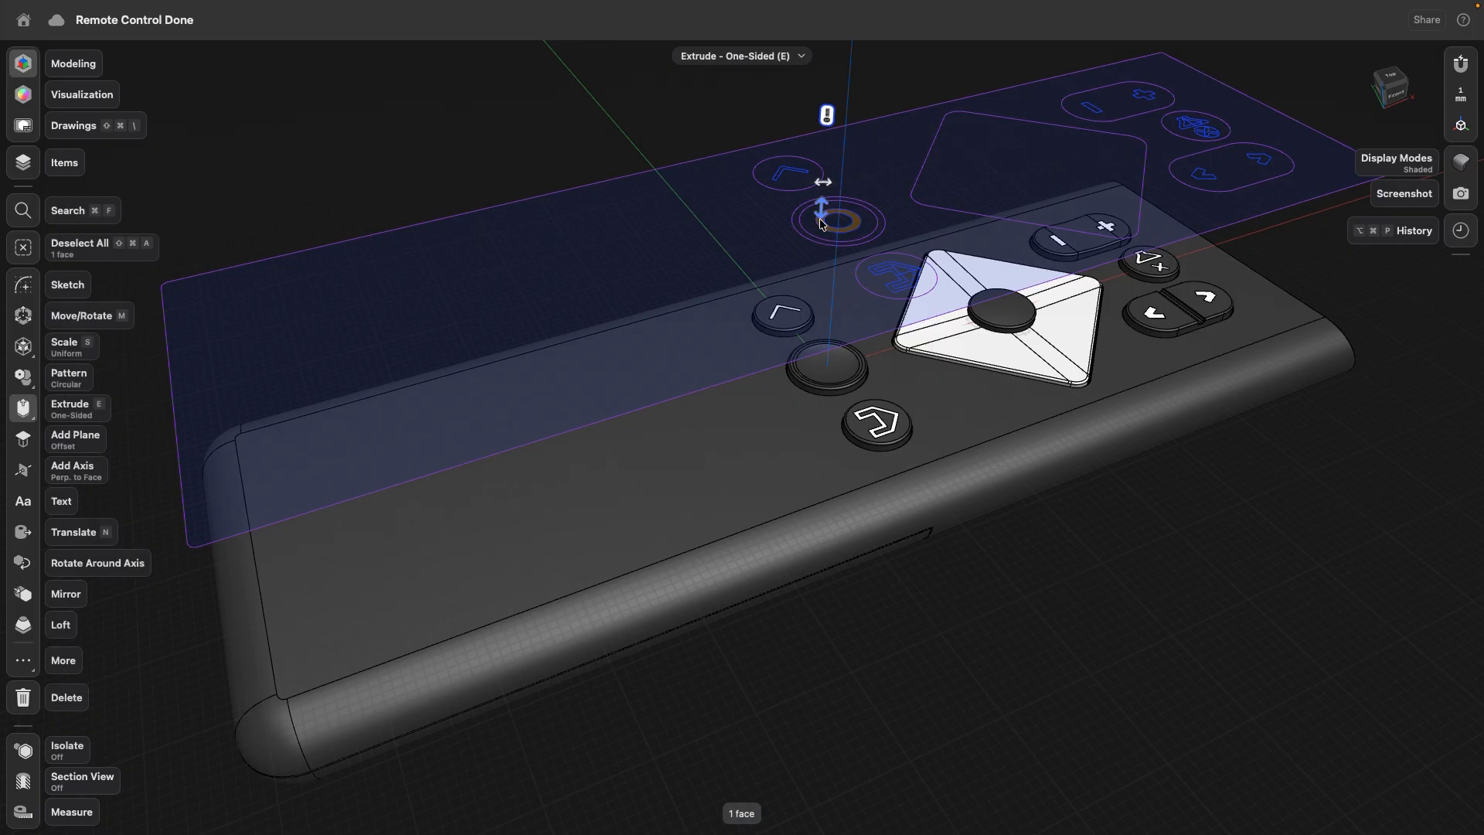
pyautogui.click(23, 660)
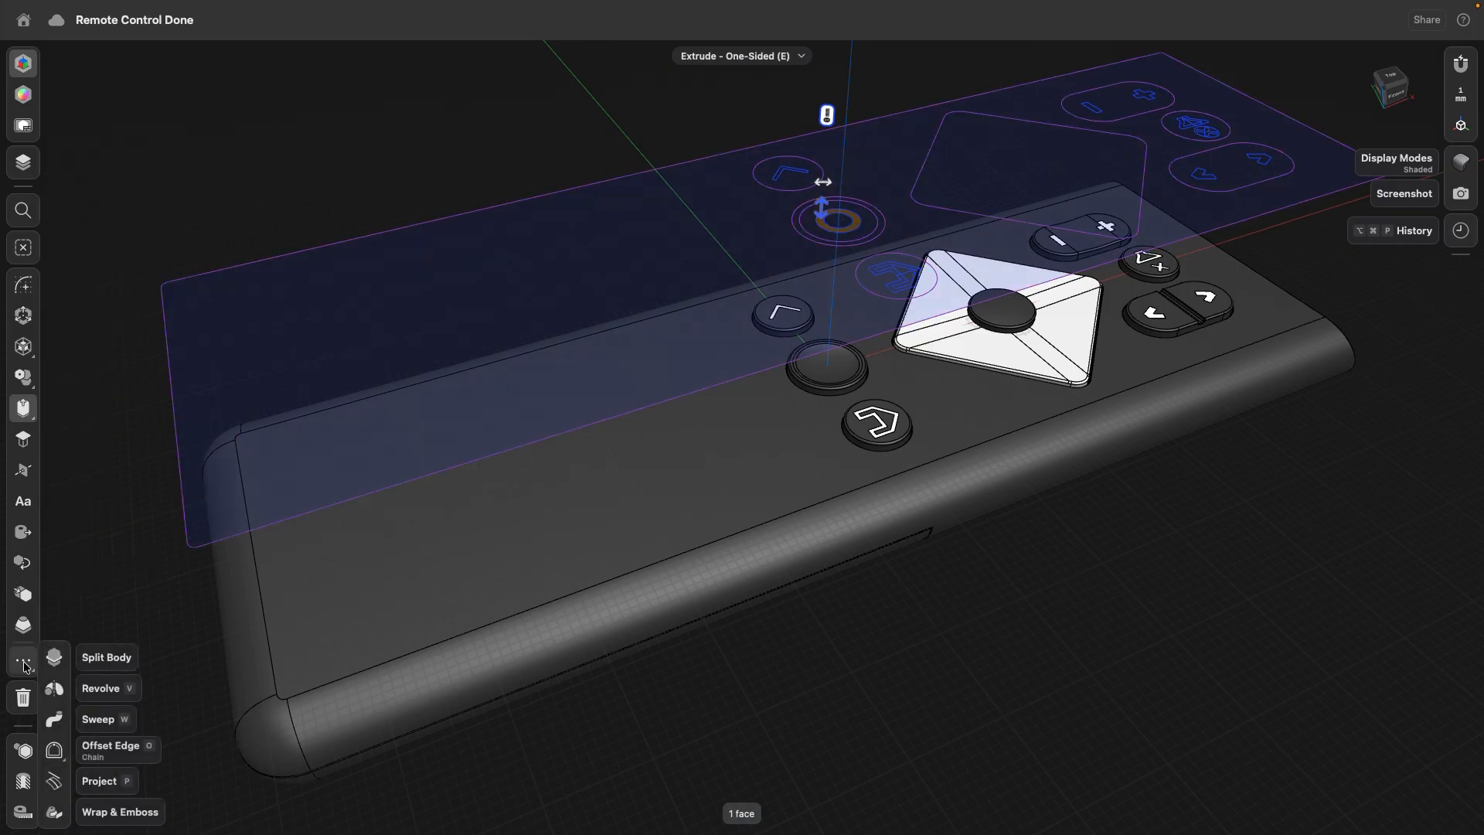
pyautogui.click(54, 782)
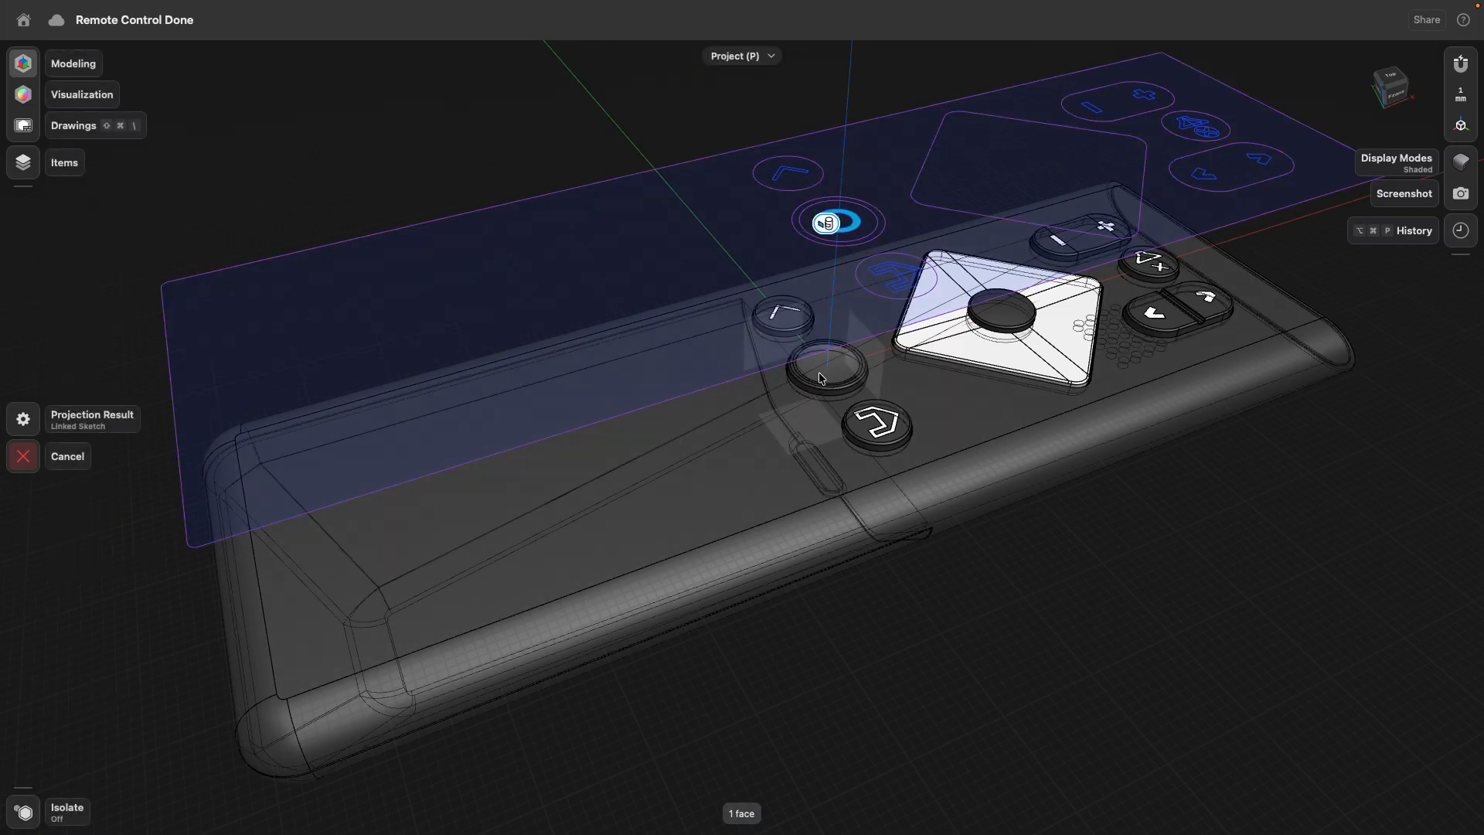
pyautogui.click(821, 375)
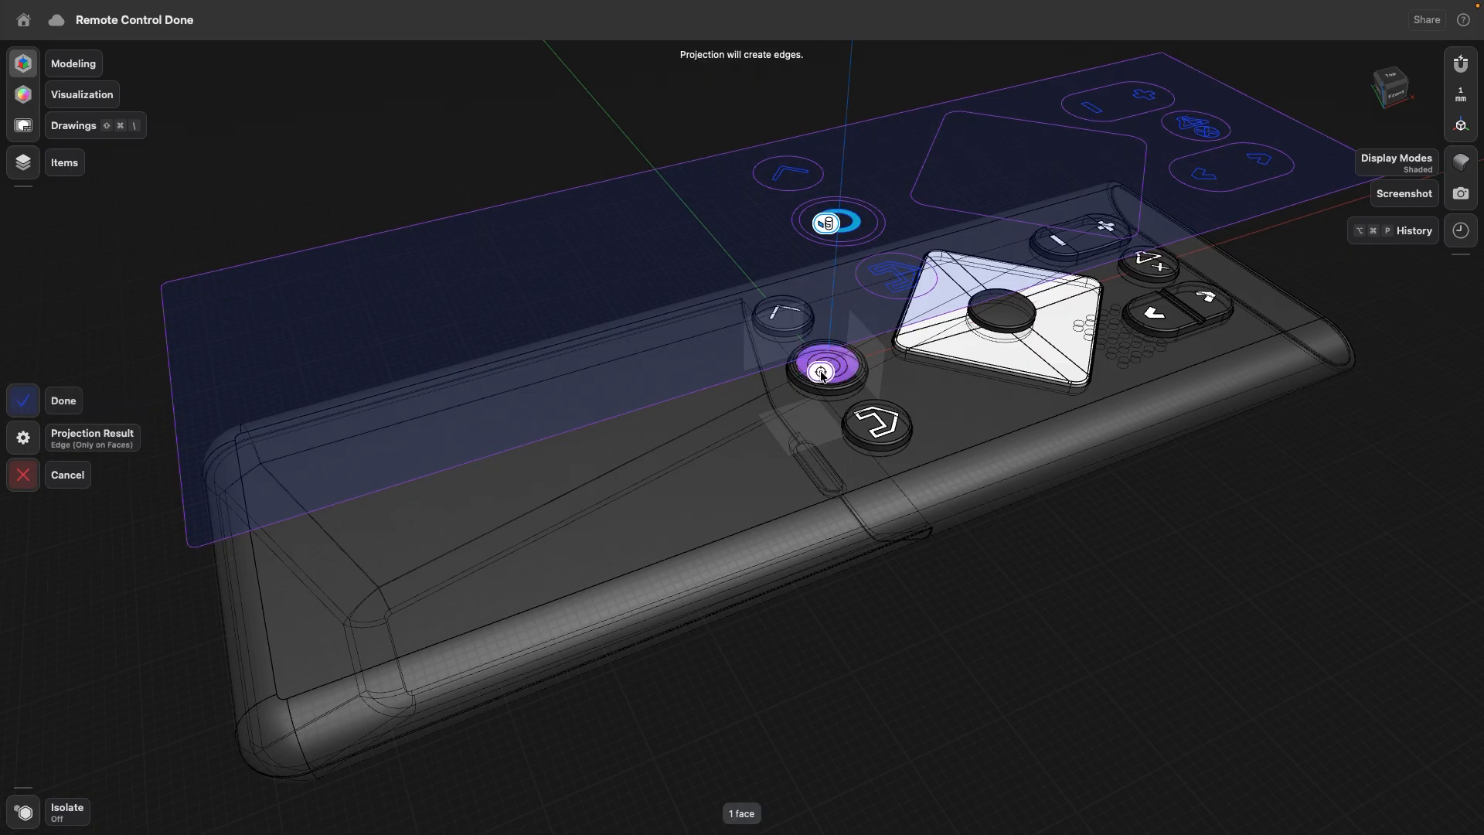
pyautogui.click(79, 407)
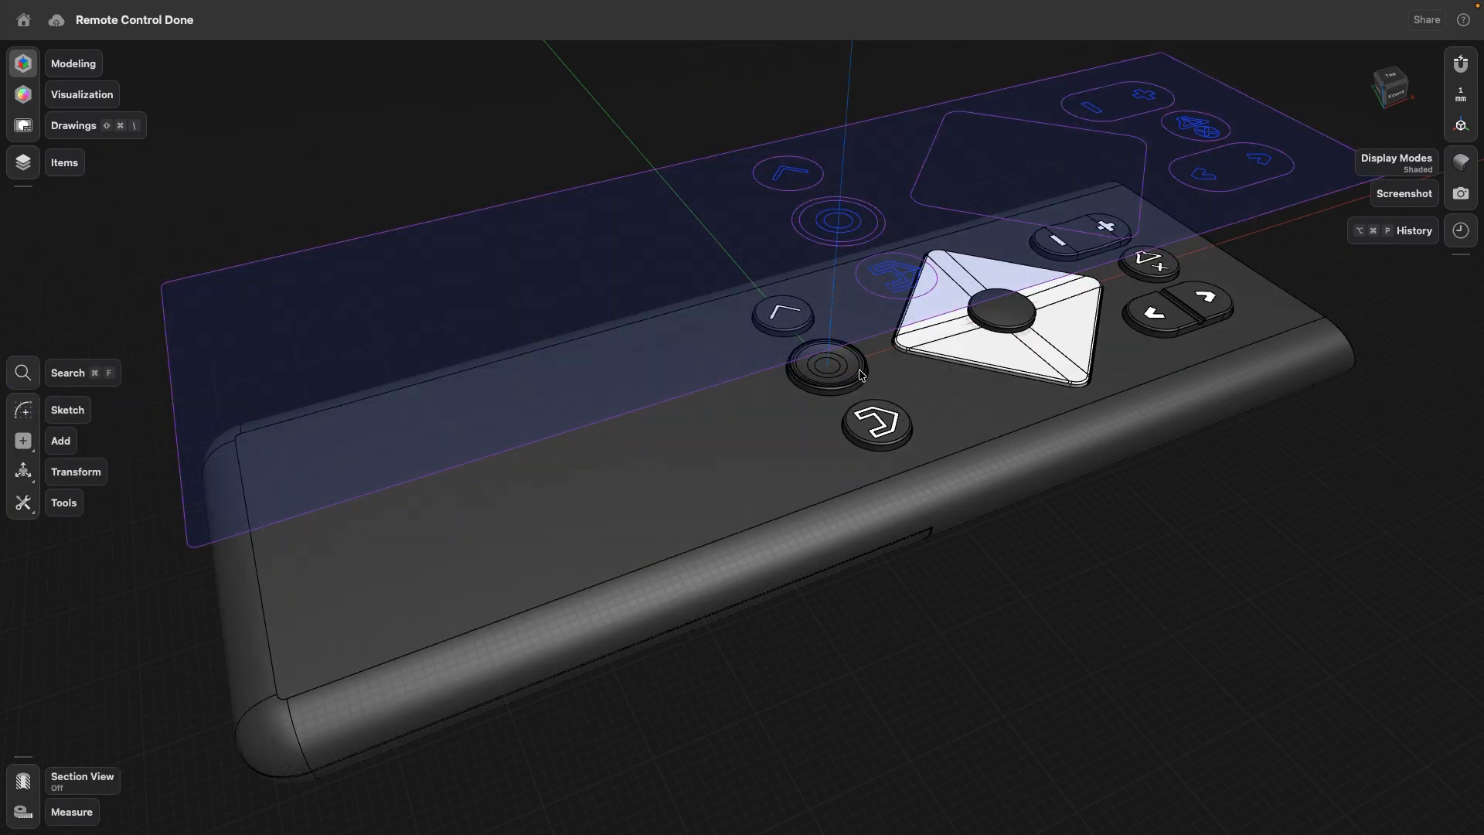
# - Apply the white matte Silicone Rubber material to the projected ring face on the middle round button
pyautogui.scroll(5, 841, 362)
pyautogui.scroll(3, 841, 368)
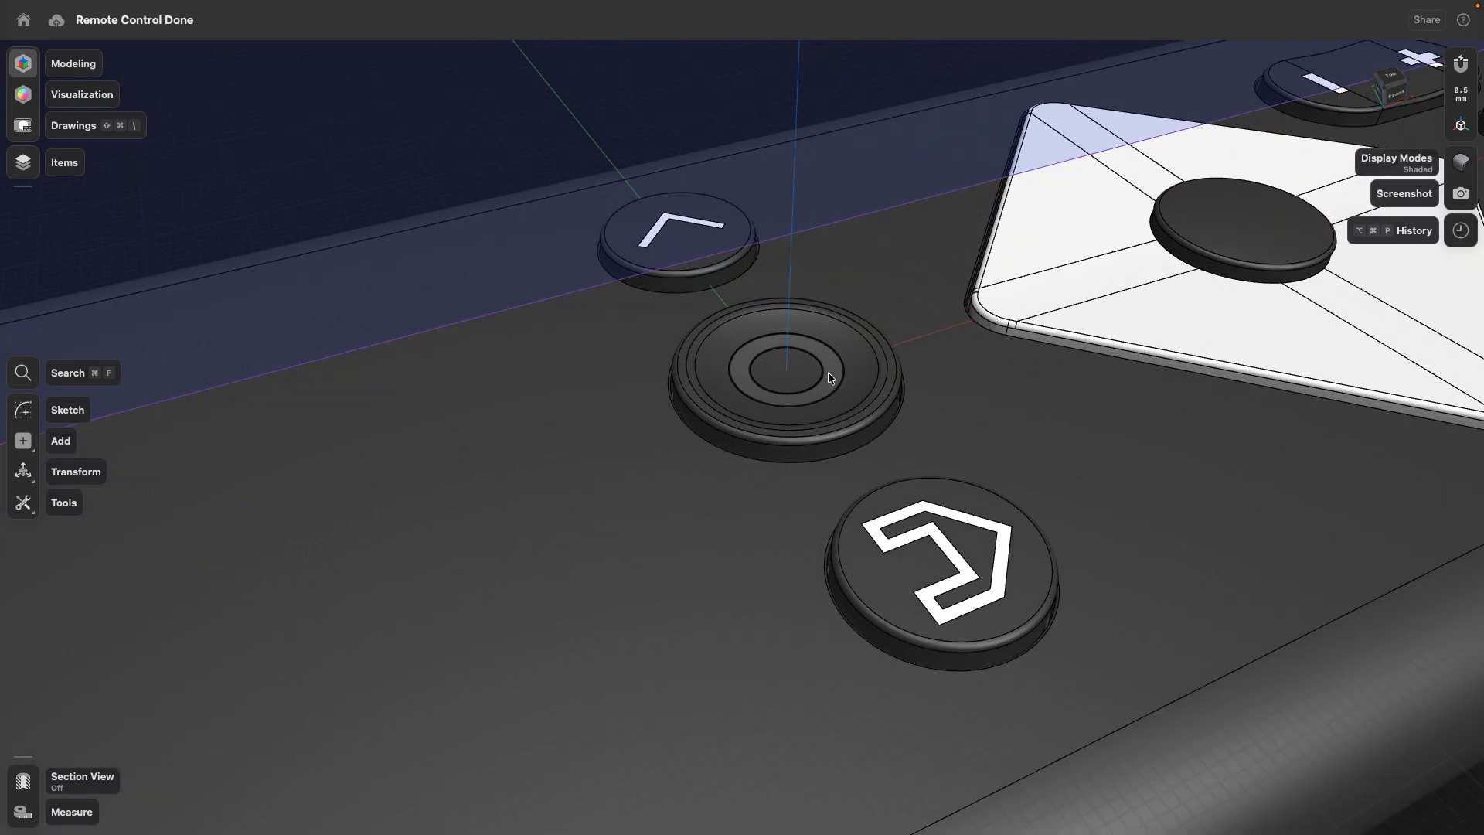
pyautogui.click(828, 373)
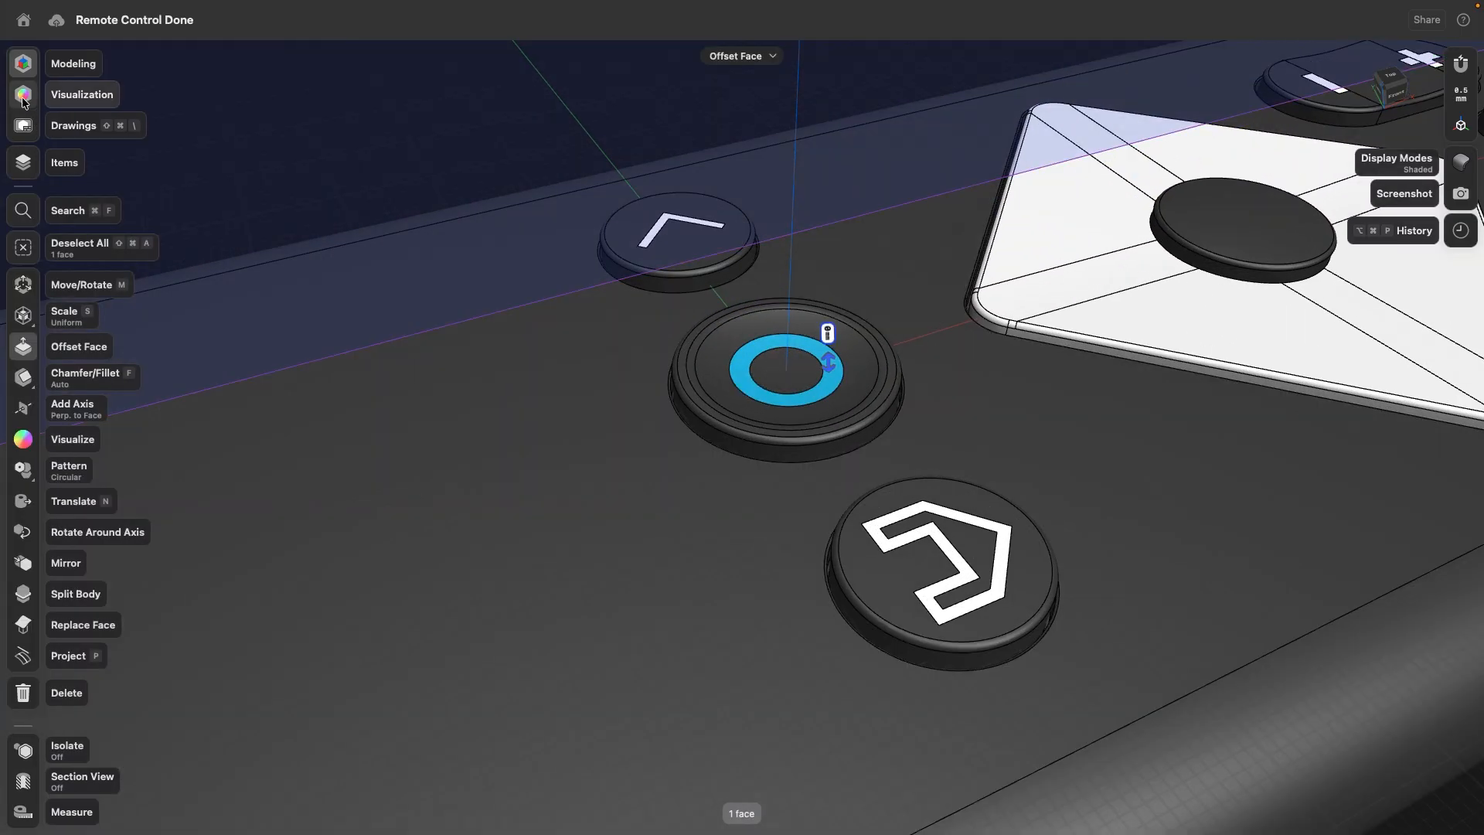
pyautogui.click(23, 96)
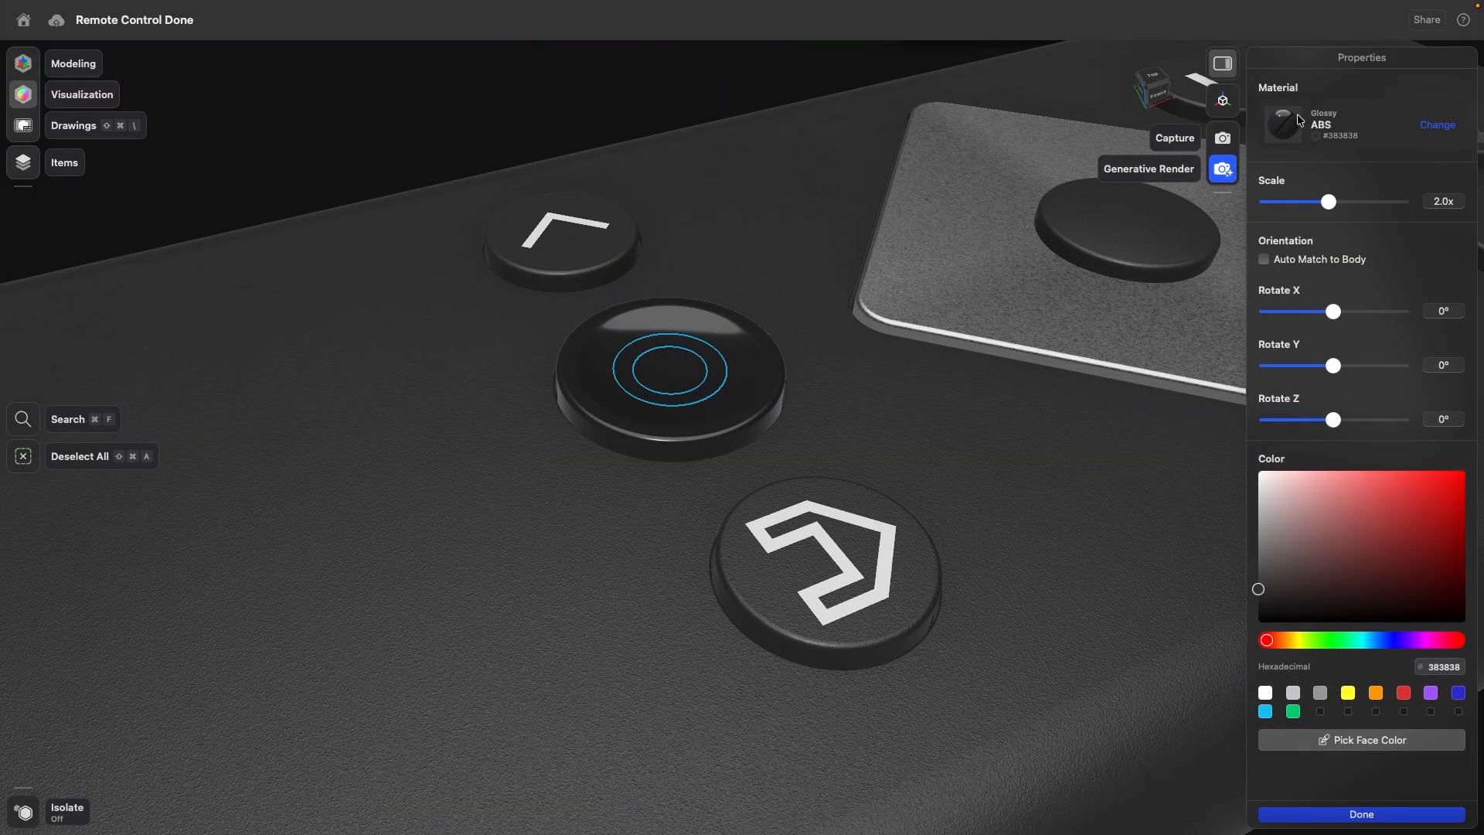
pyautogui.click(1284, 122)
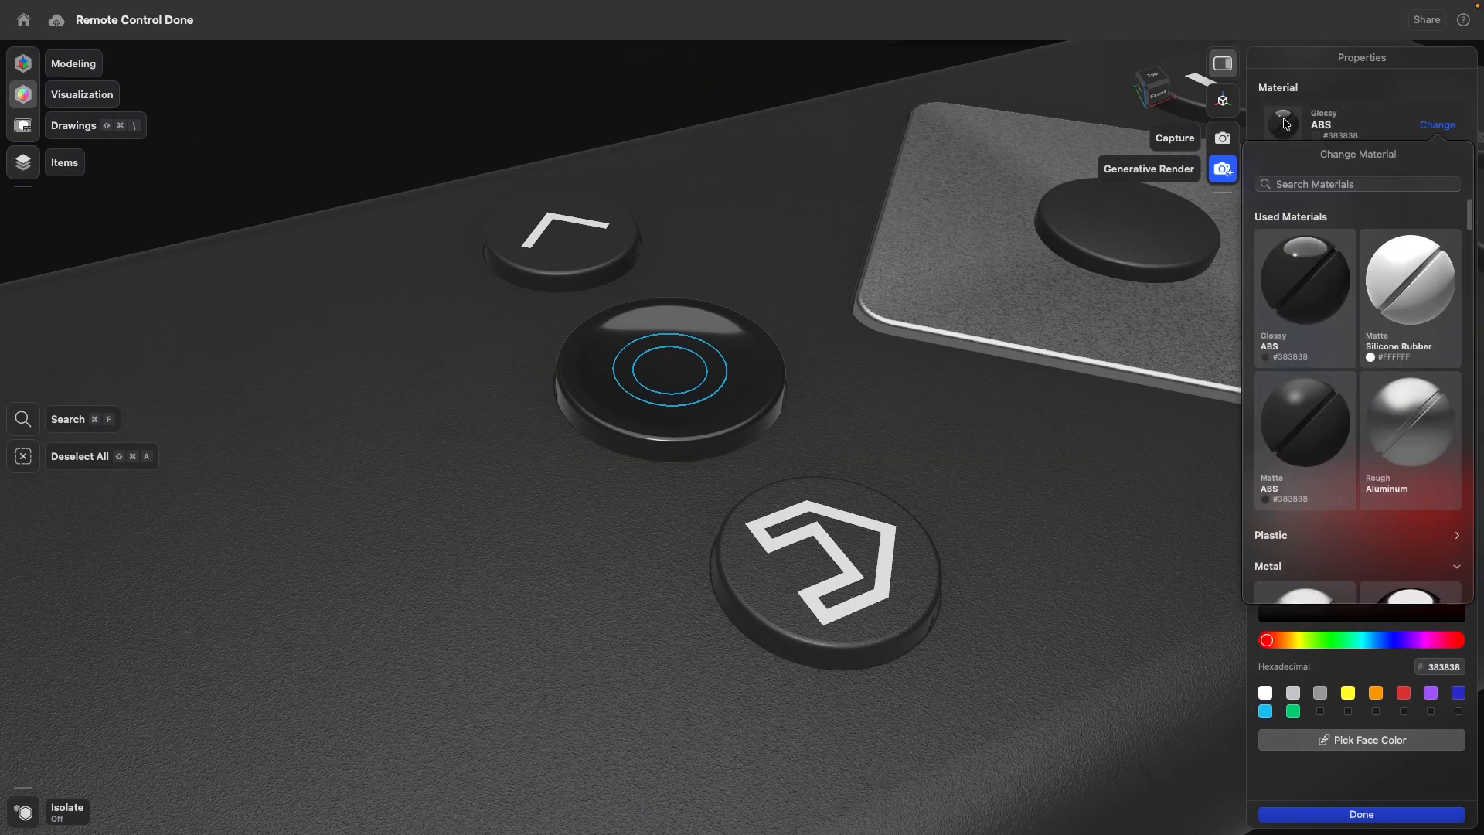
pyautogui.click(1404, 287)
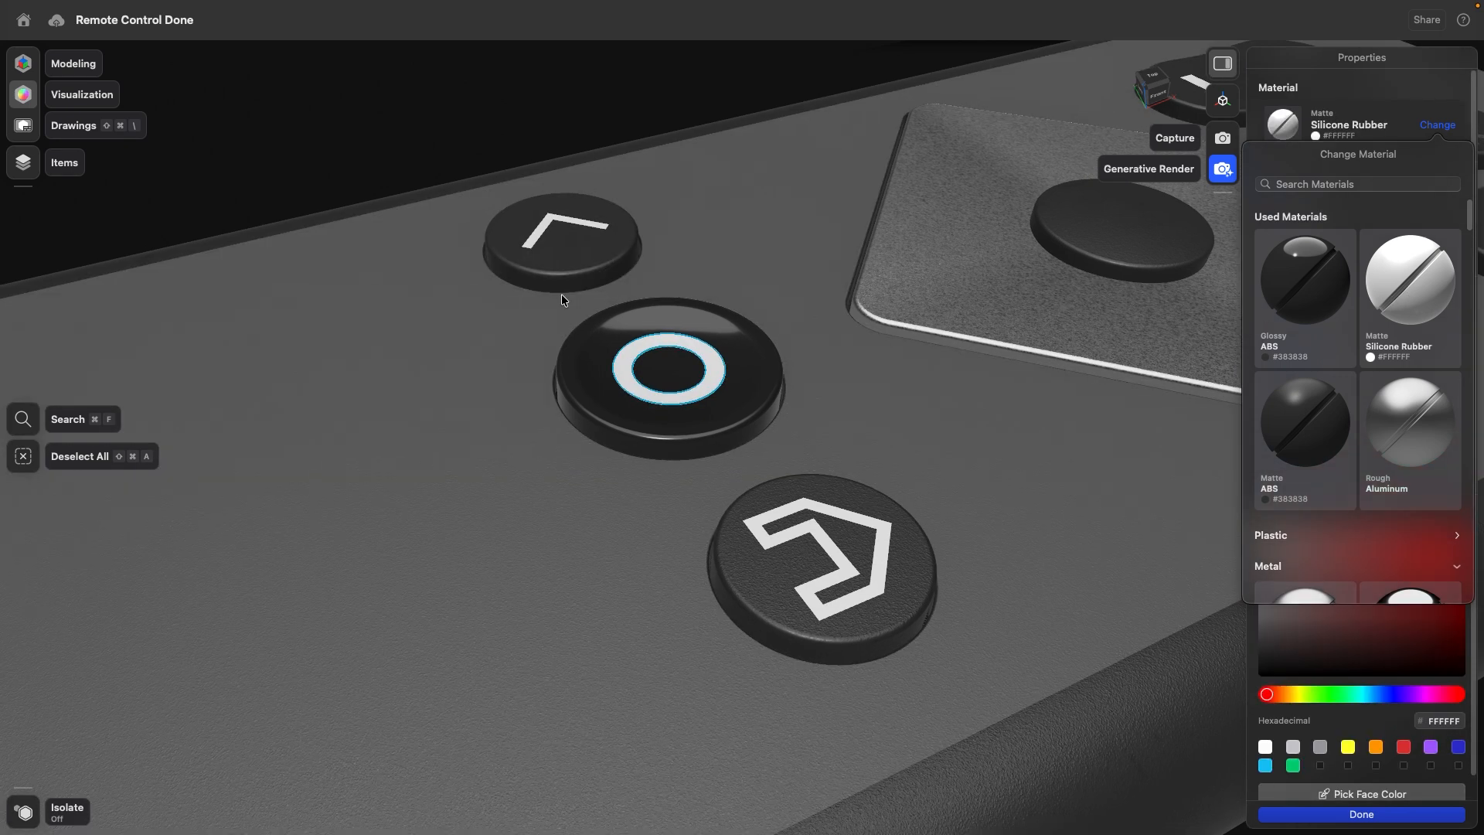
pyautogui.scroll(-10, 561, 295)
pyautogui.click(428, 240)
pyautogui.scroll(-4, 431, 262)
pyautogui.moveTo(412, 233); pyautogui.dragTo(400, 258, button='right')
pyautogui.moveTo(401, 258); pyautogui.dragTo(509, 352, button='middle')
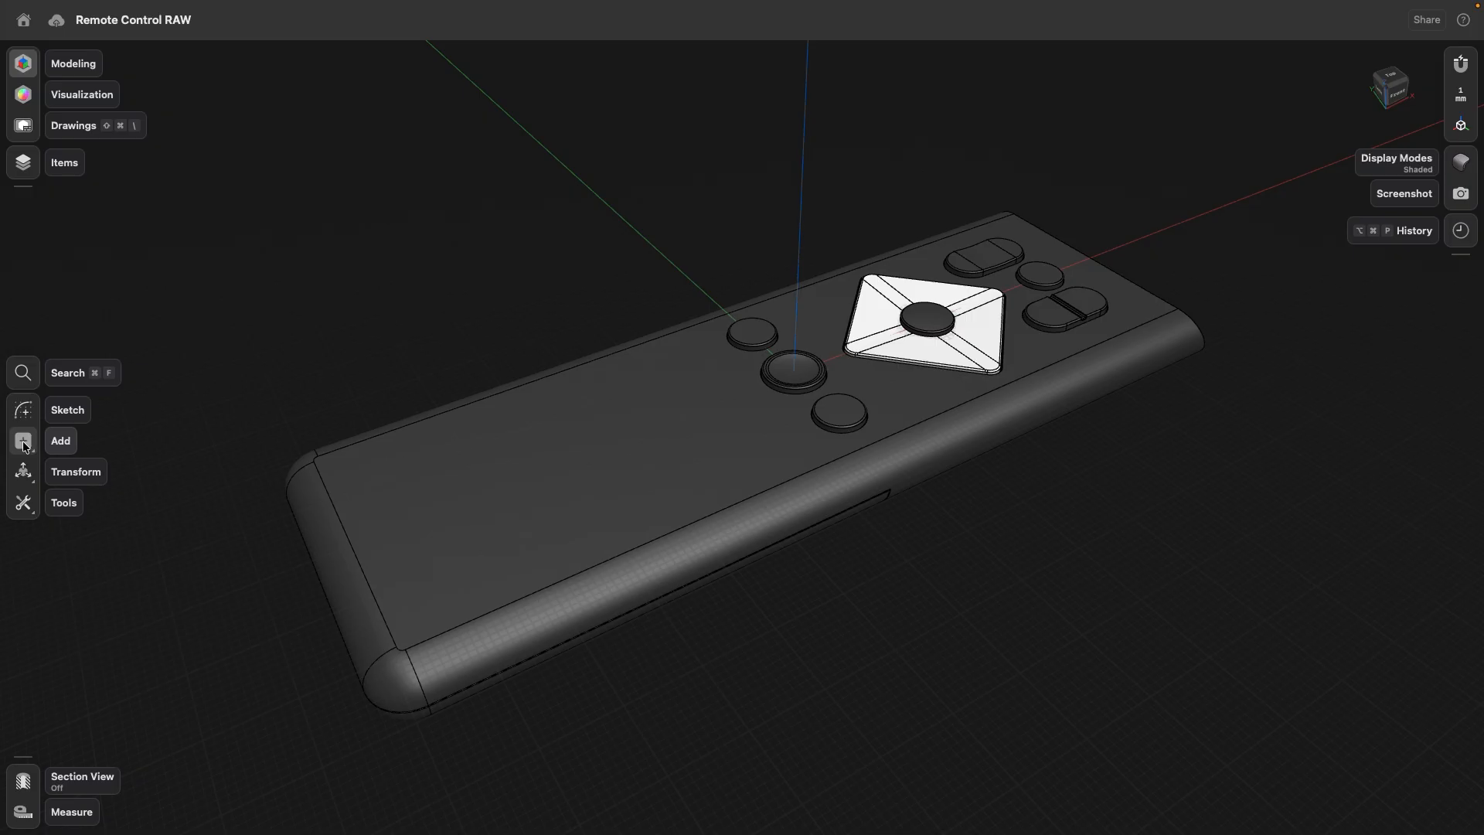
# - Add an offset construction plane 39 mm above the remote's top face
pyautogui.click(23, 442)
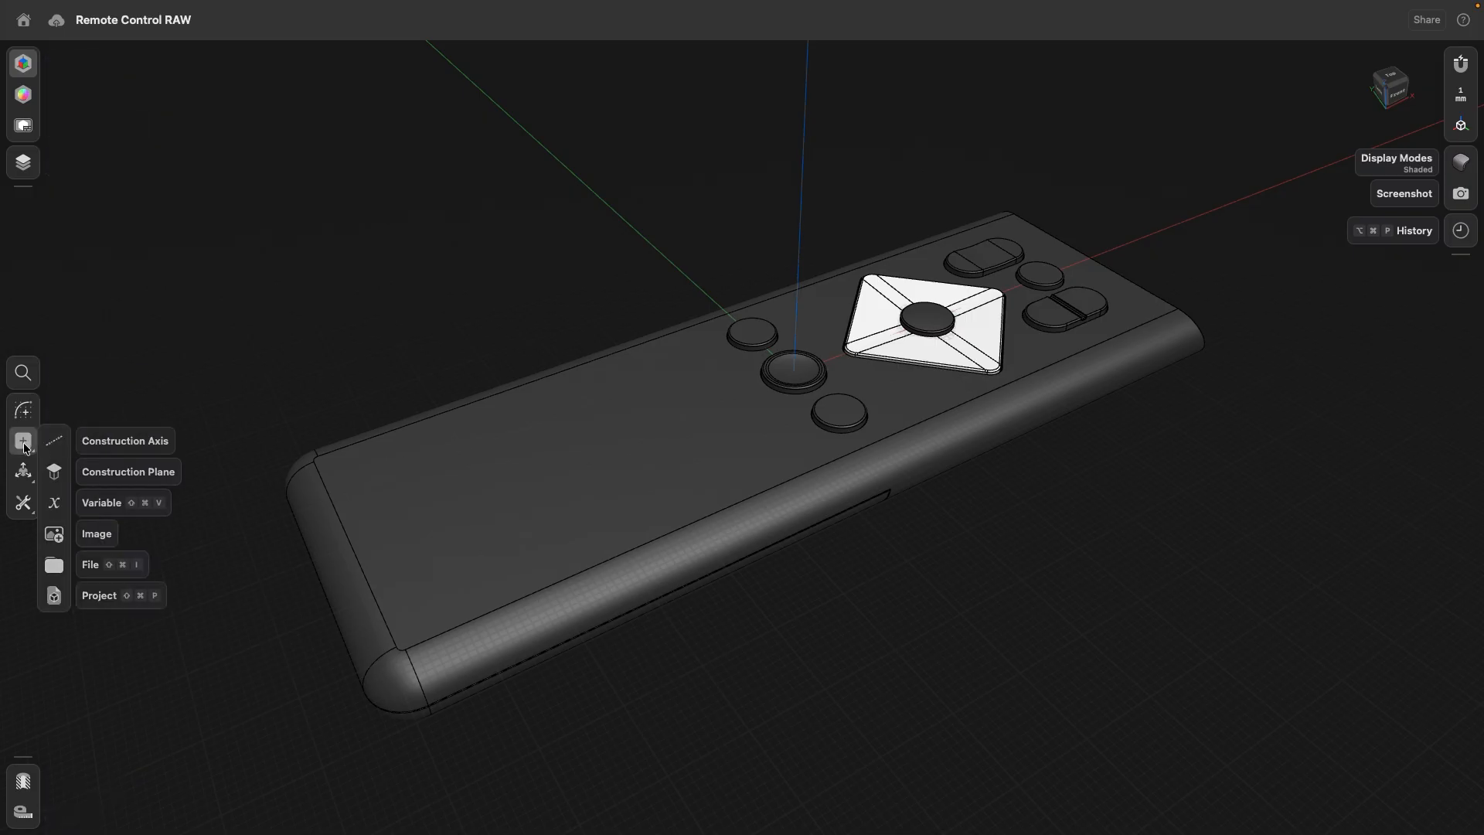
pyautogui.click(55, 471)
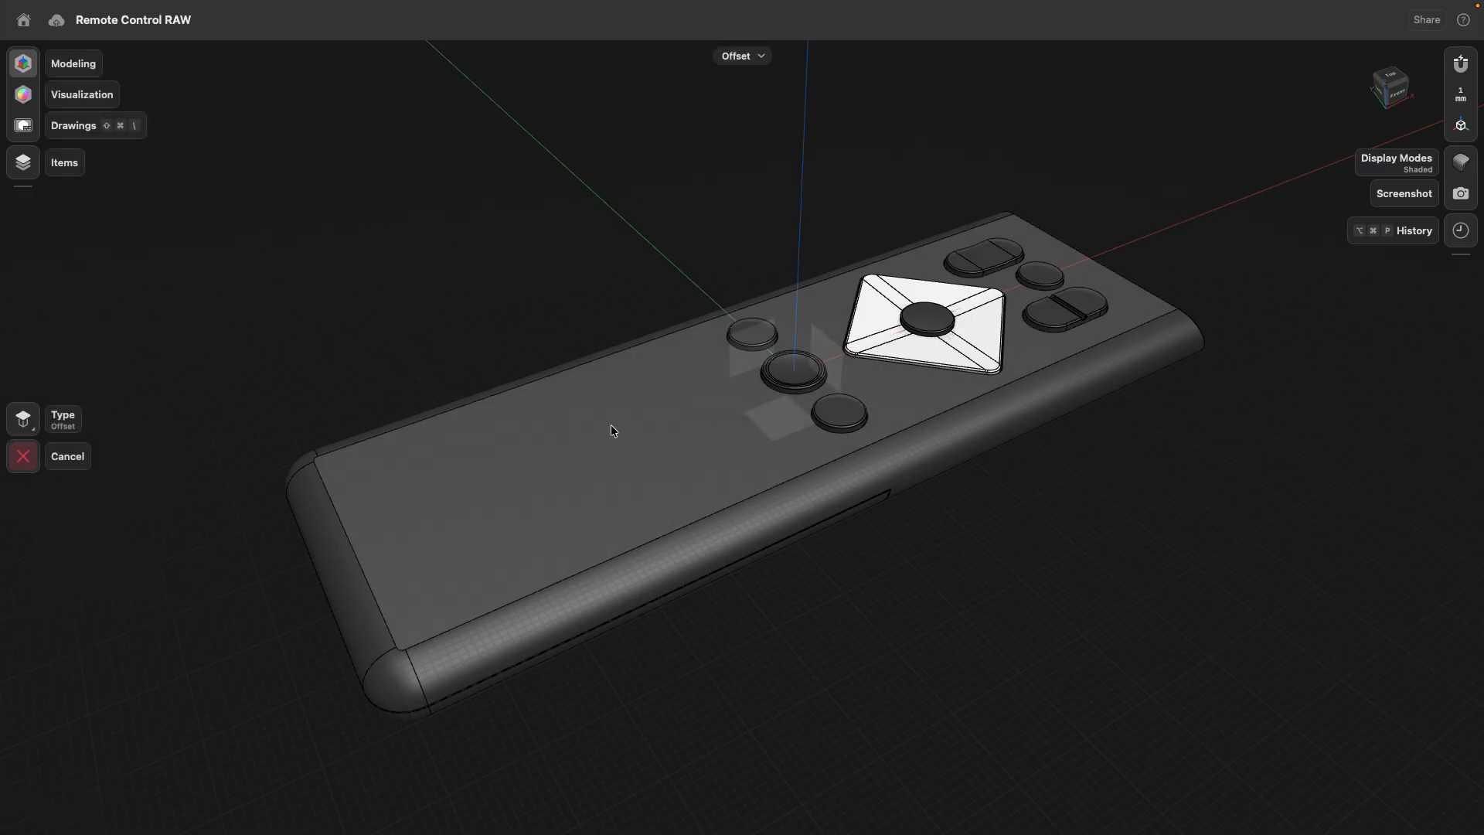
pyautogui.click(620, 429)
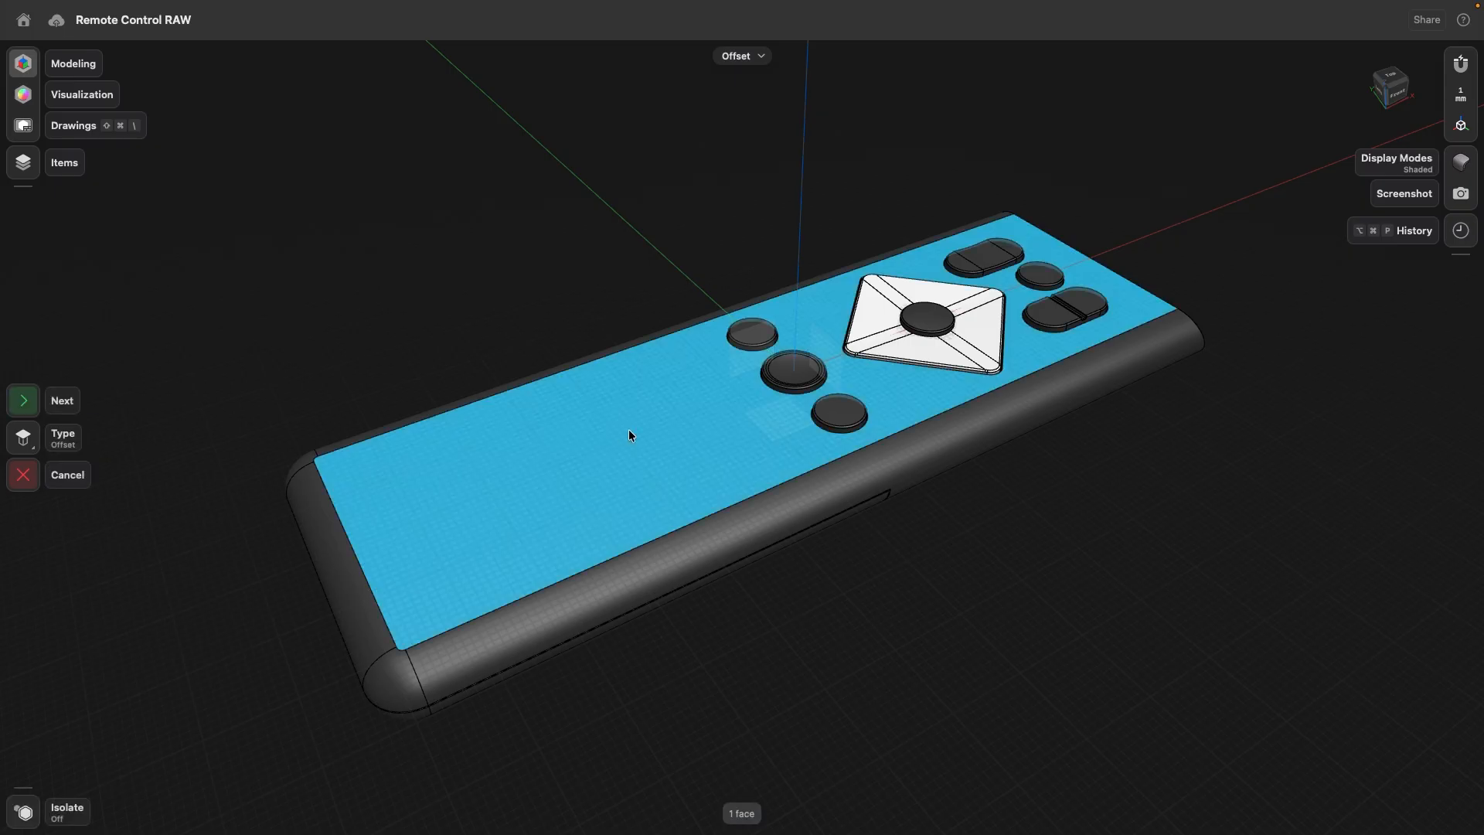
pyautogui.scroll(-3, 586, 424)
pyautogui.click(23, 400)
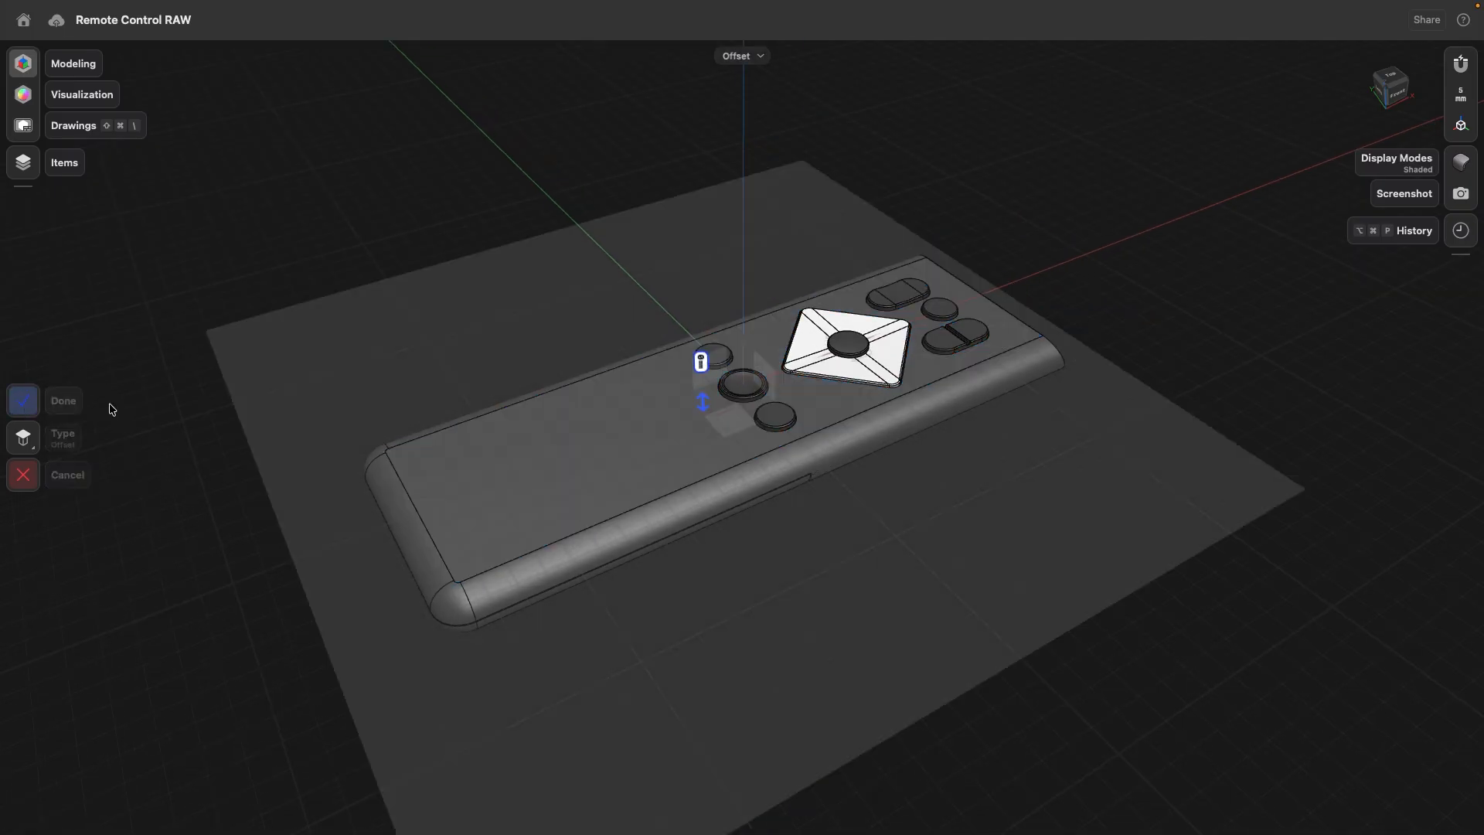
pyautogui.moveTo(705, 404); pyautogui.dragTo(700, 221)
pyautogui.moveTo(936, 572); pyautogui.dragTo(878, 448, button='right')
pyautogui.moveTo(877, 448); pyautogui.dragTo(756, 339, button='middle')
pyautogui.moveTo(782, 386); pyautogui.dragTo(777, 372, button='right')
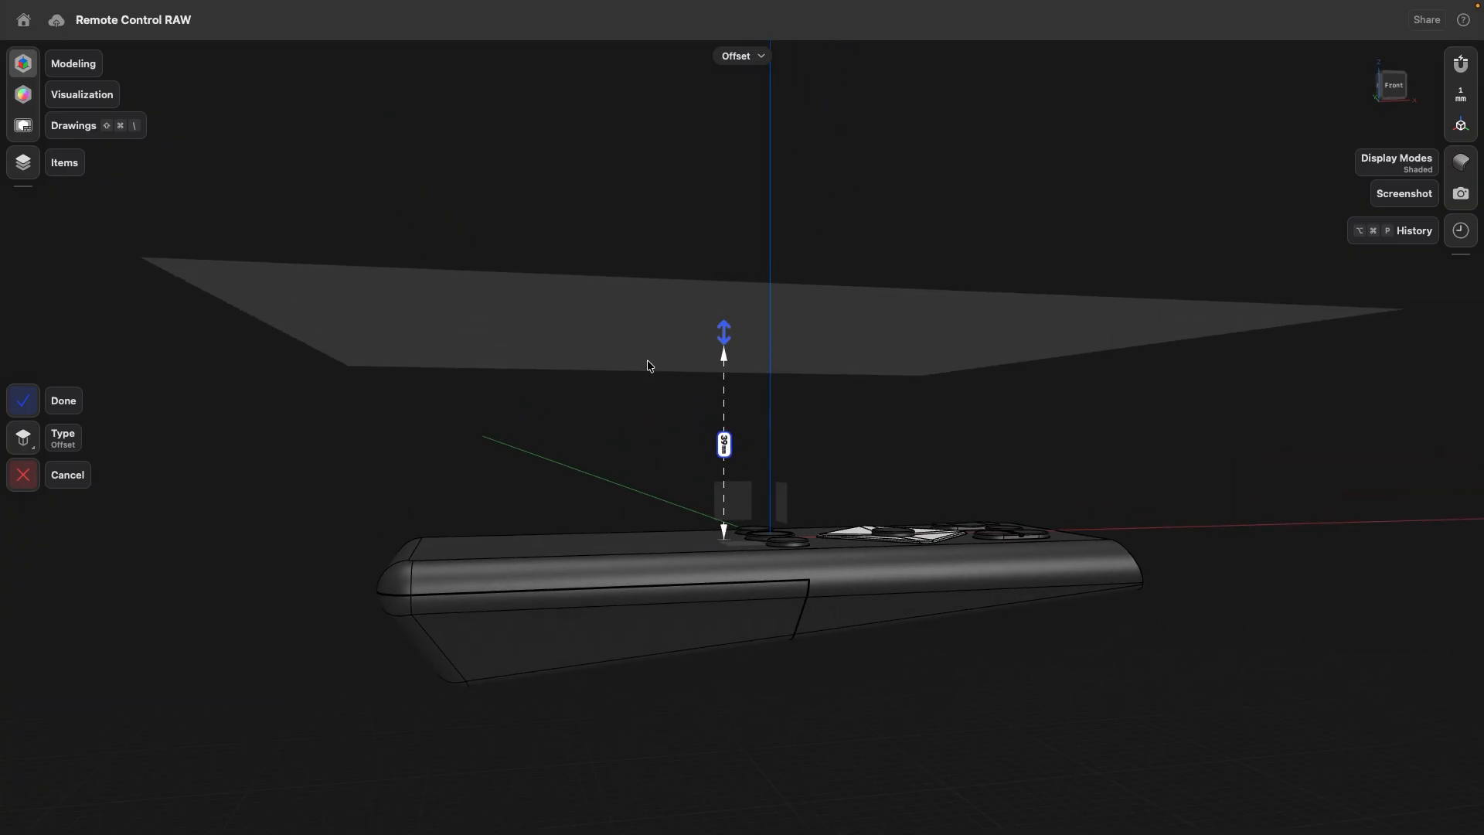
pyautogui.moveTo(657, 520); pyautogui.dragTo(652, 391, button='right')
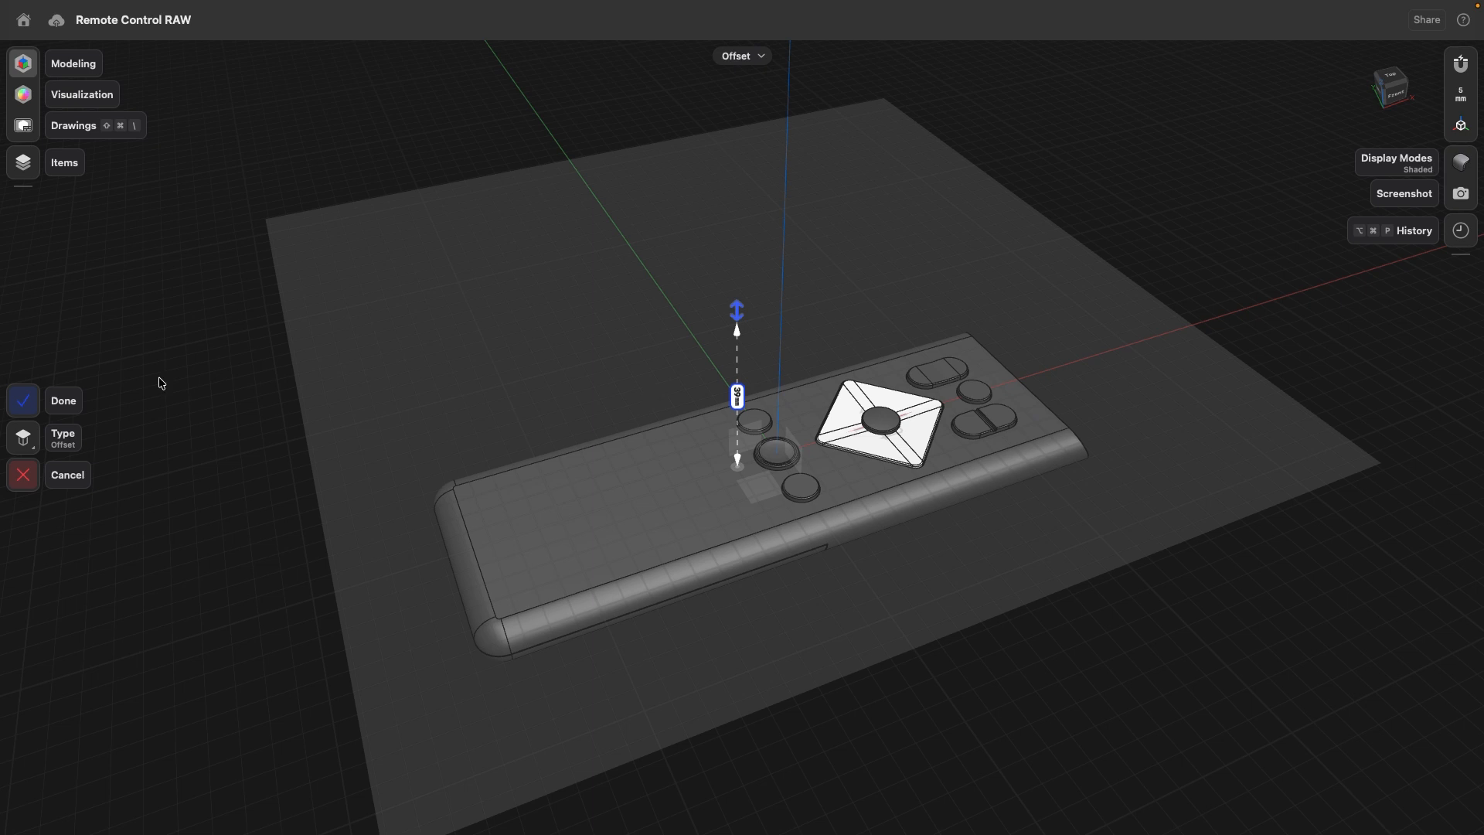
pyautogui.click(23, 400)
# - Scale the offset construction plane down uniformly to about 0.08 times its size
pyautogui.click(538, 296)
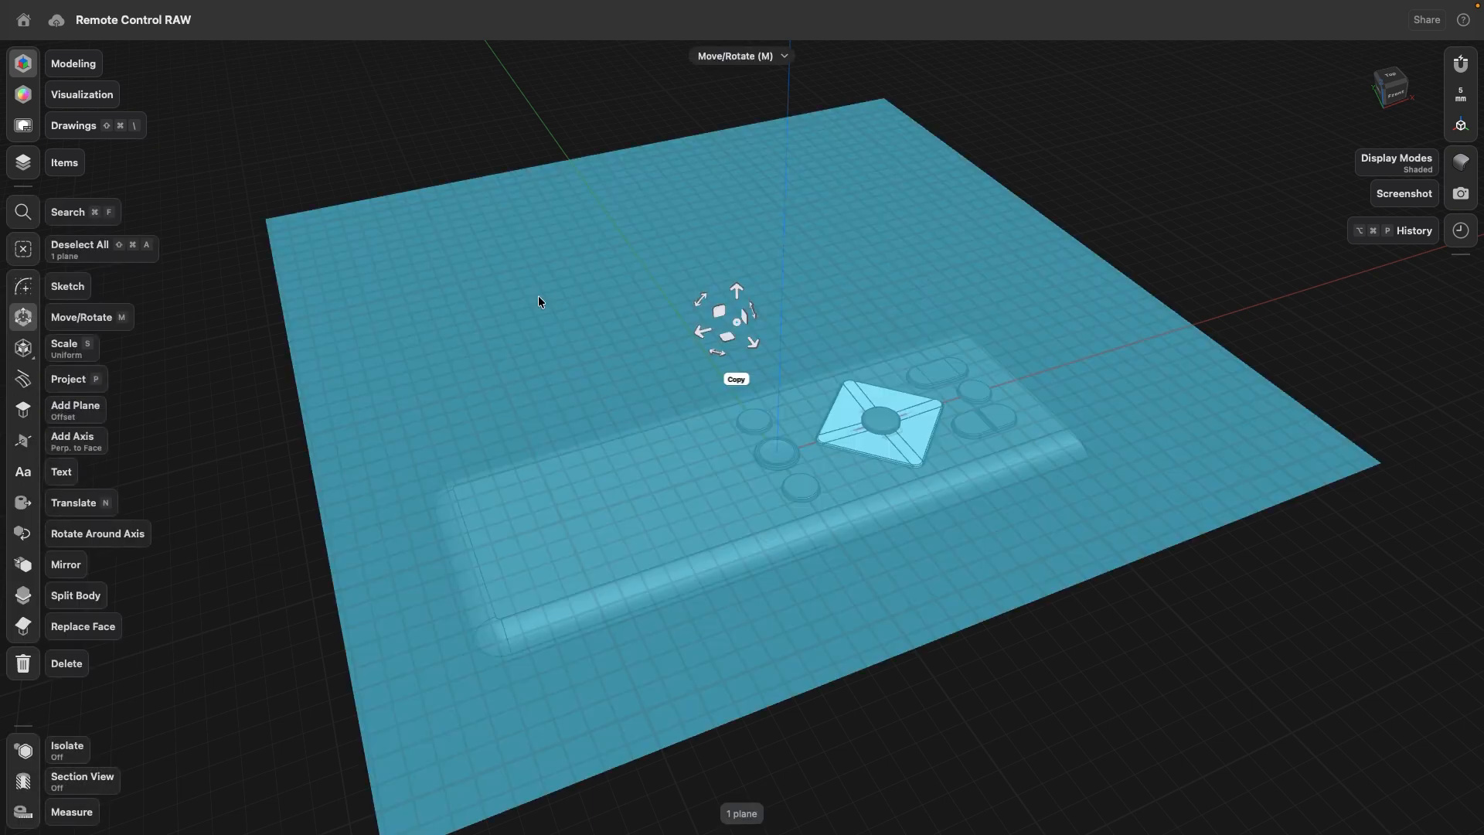
pyautogui.click(27, 350)
pyautogui.moveTo(741, 291); pyautogui.dragTo(450, 632)
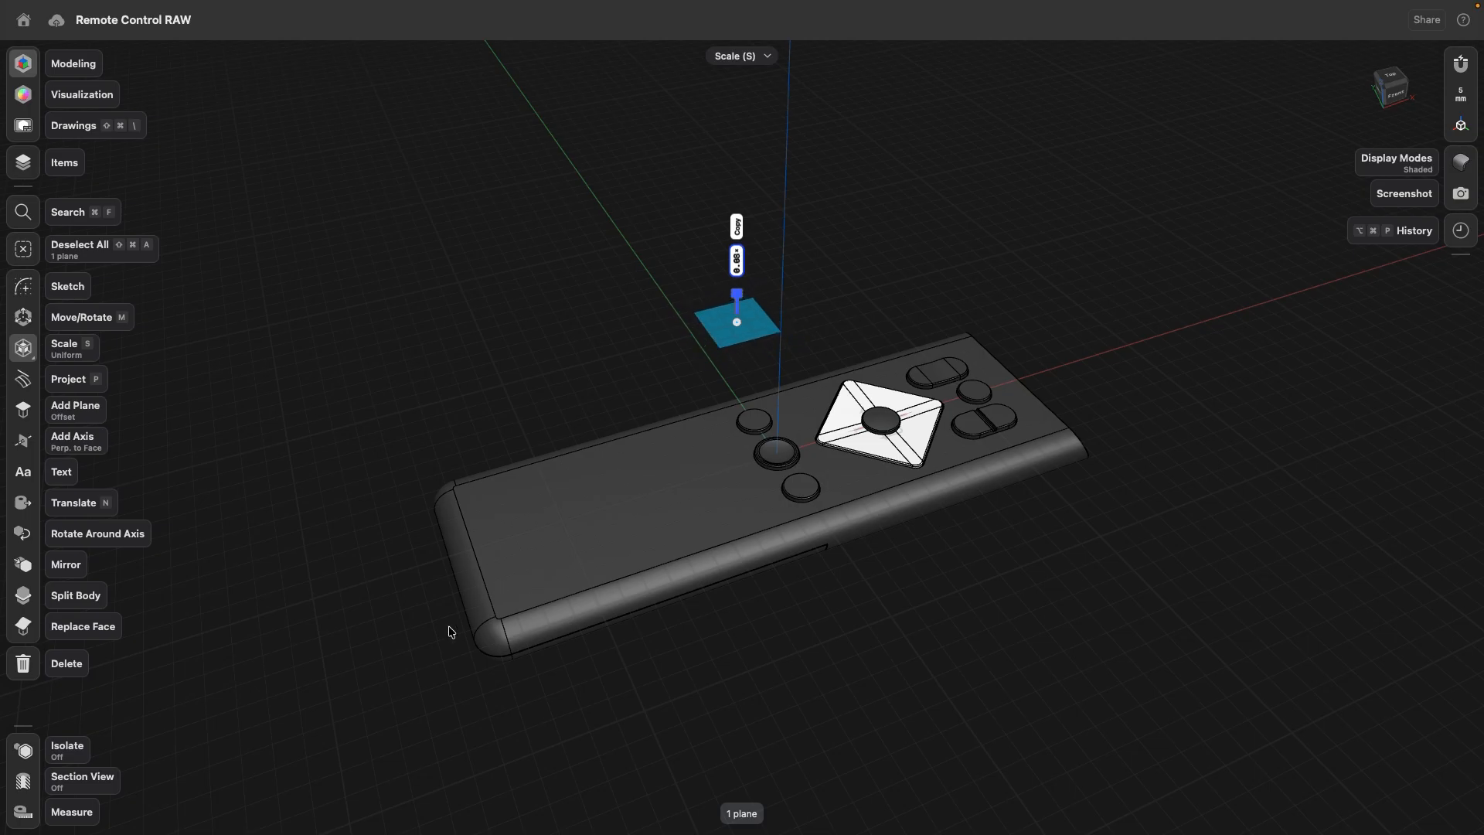
pyautogui.click(411, 376)
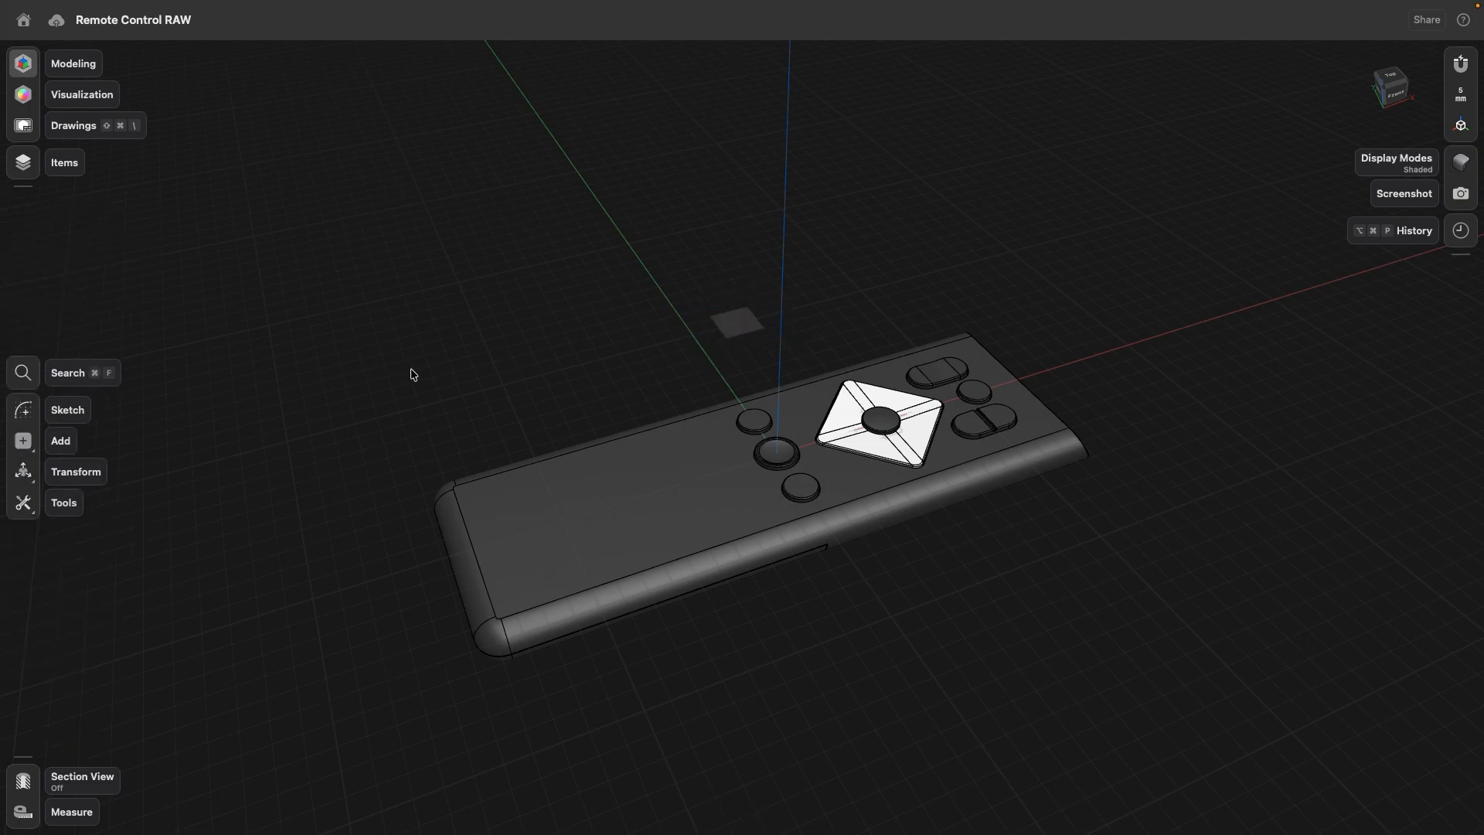
# - Project the remote's top face onto the construction plane as a sketch, keeping Linked Sketch enabled
pyautogui.click(27, 506)
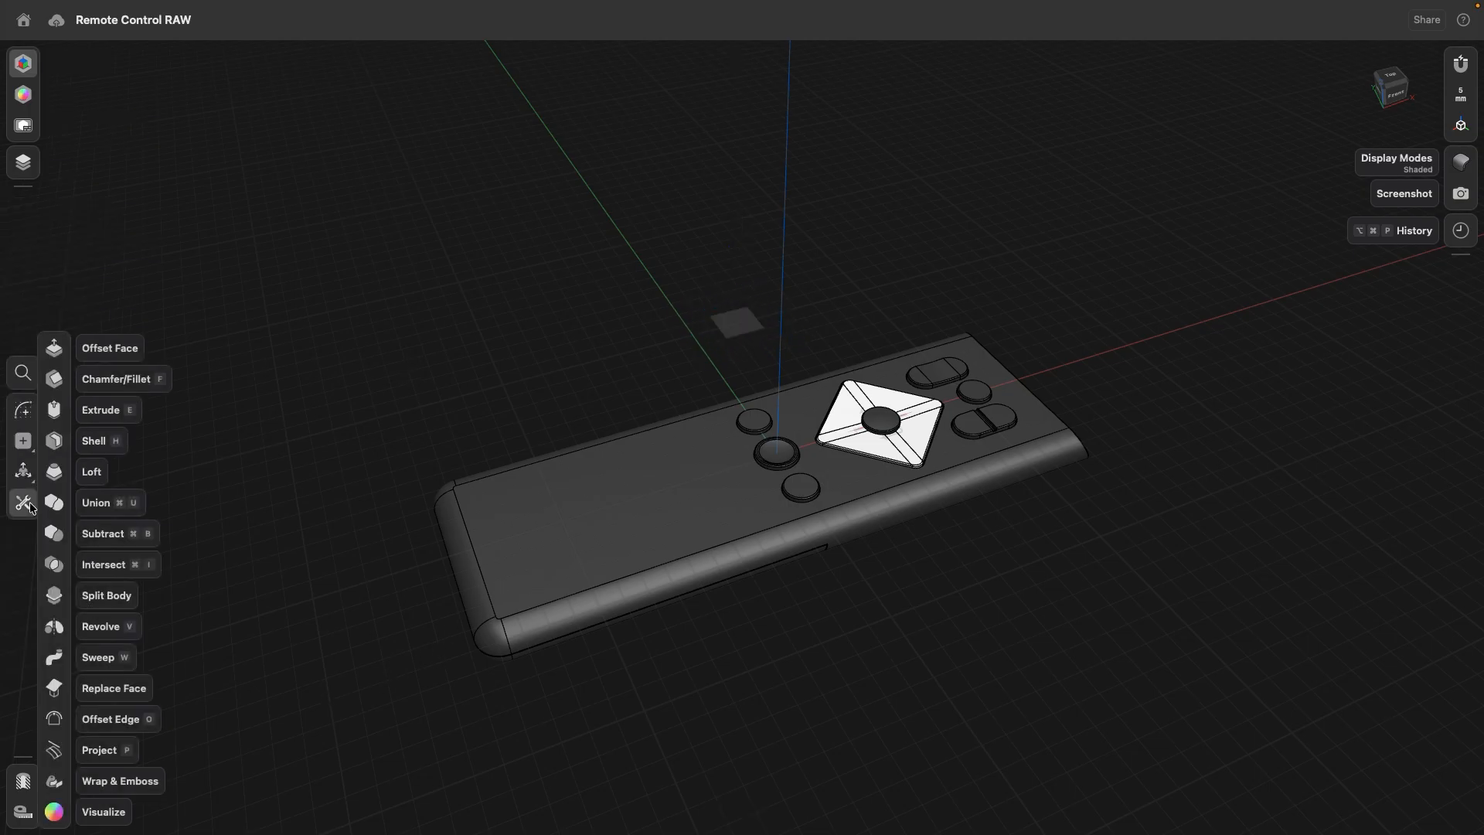
pyautogui.click(58, 751)
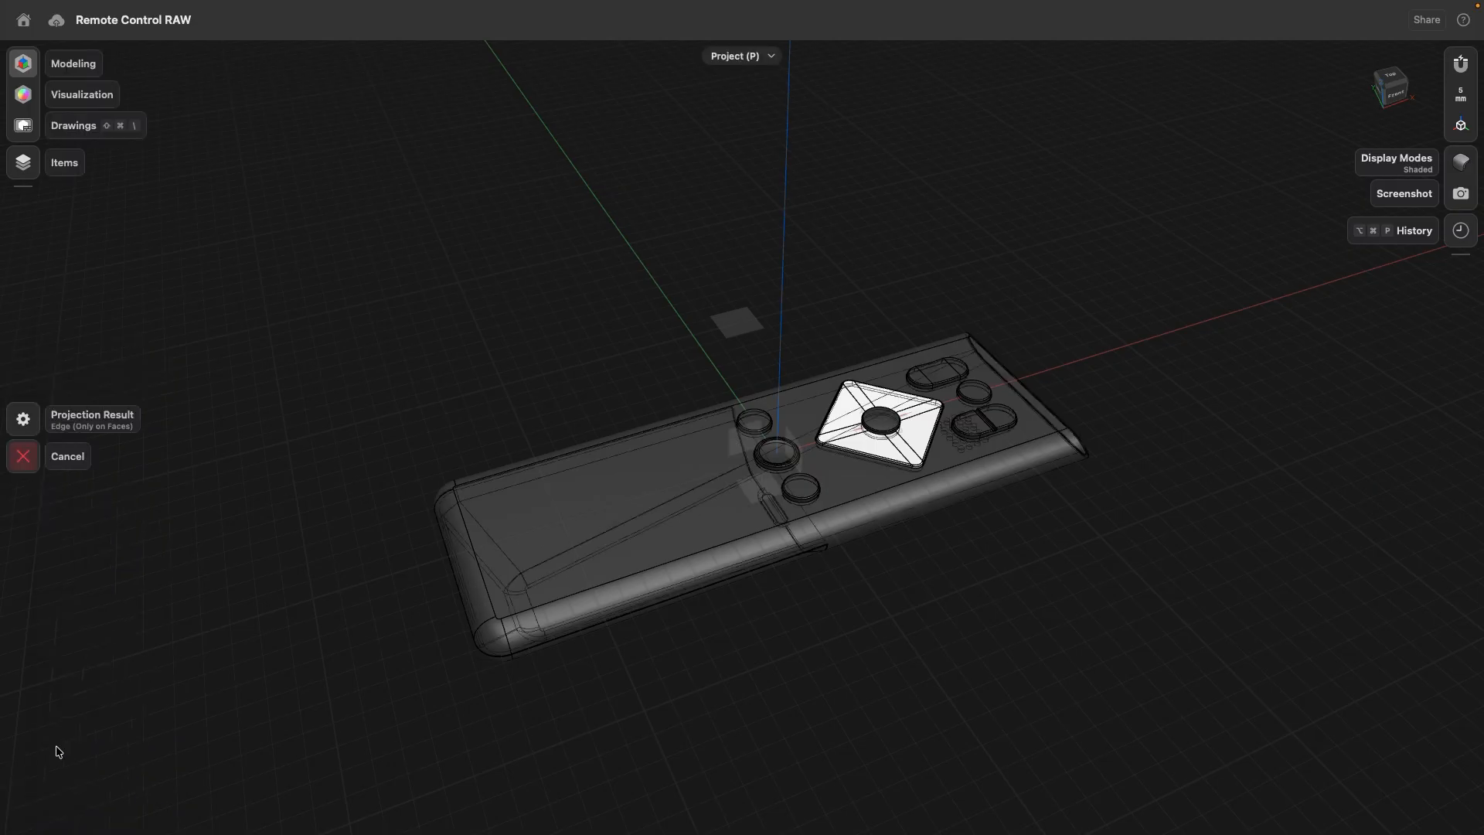
pyautogui.click(600, 506)
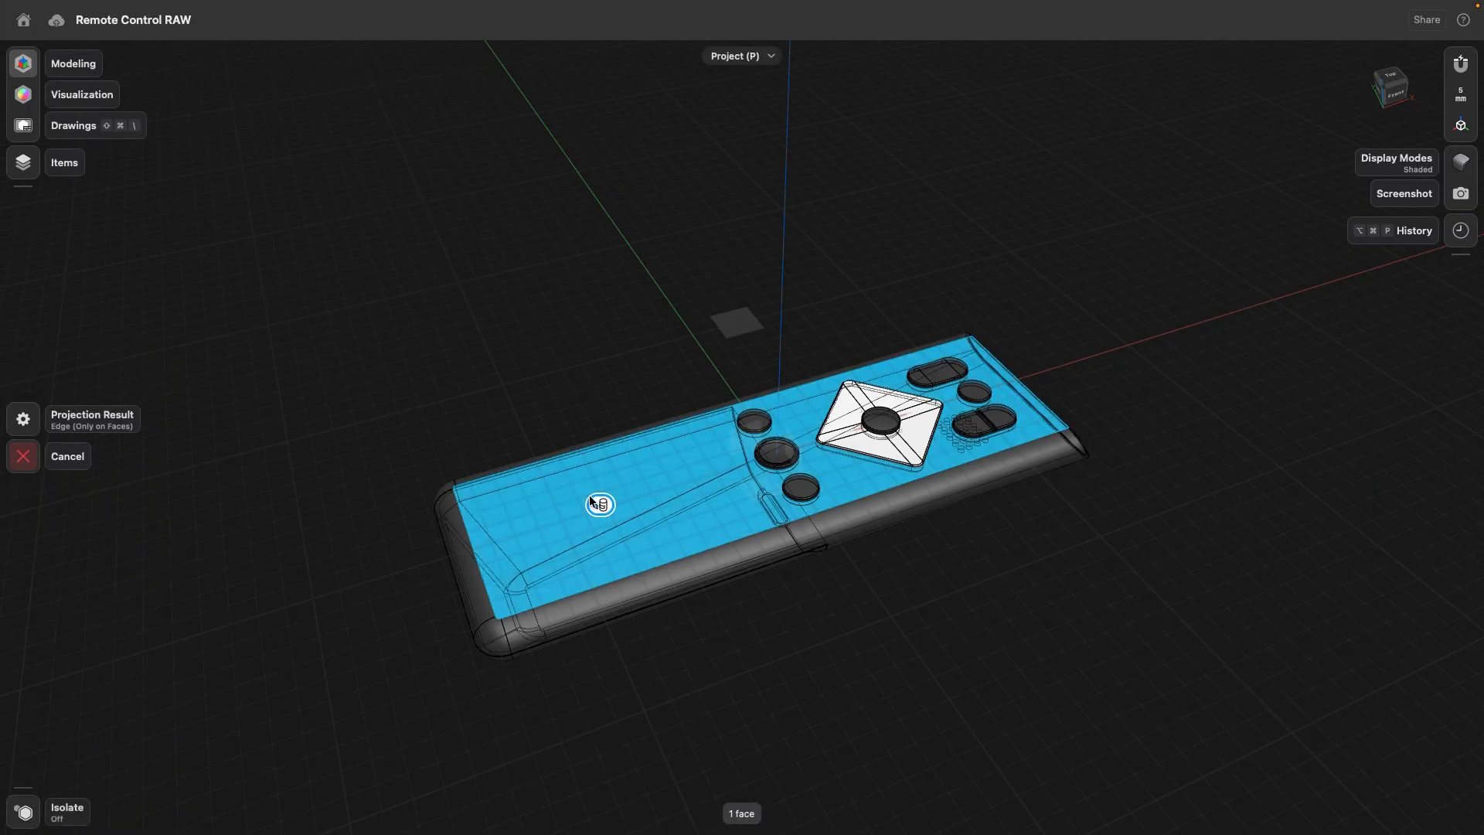
pyautogui.click(746, 317)
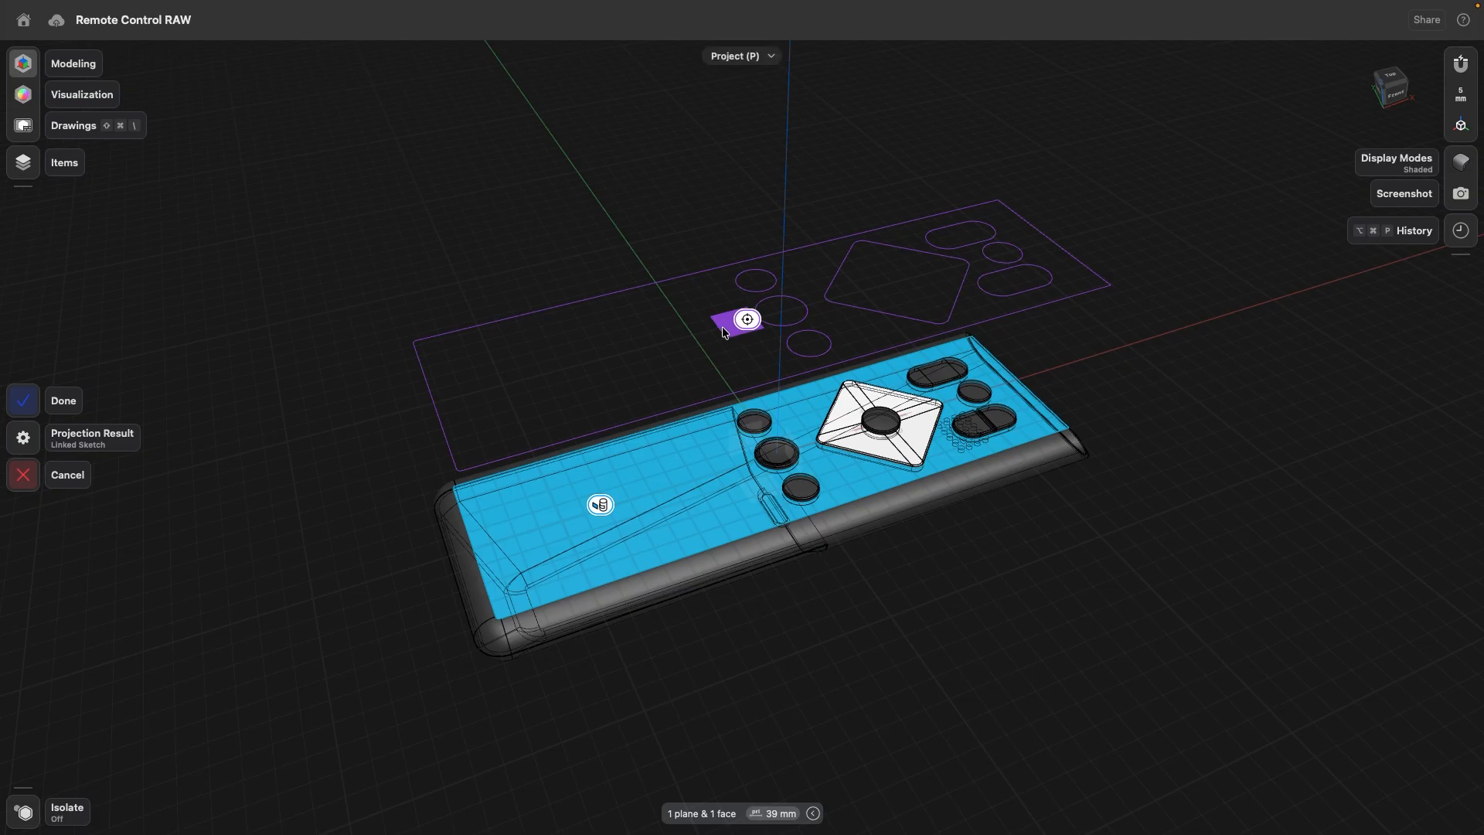
pyautogui.click(23, 442)
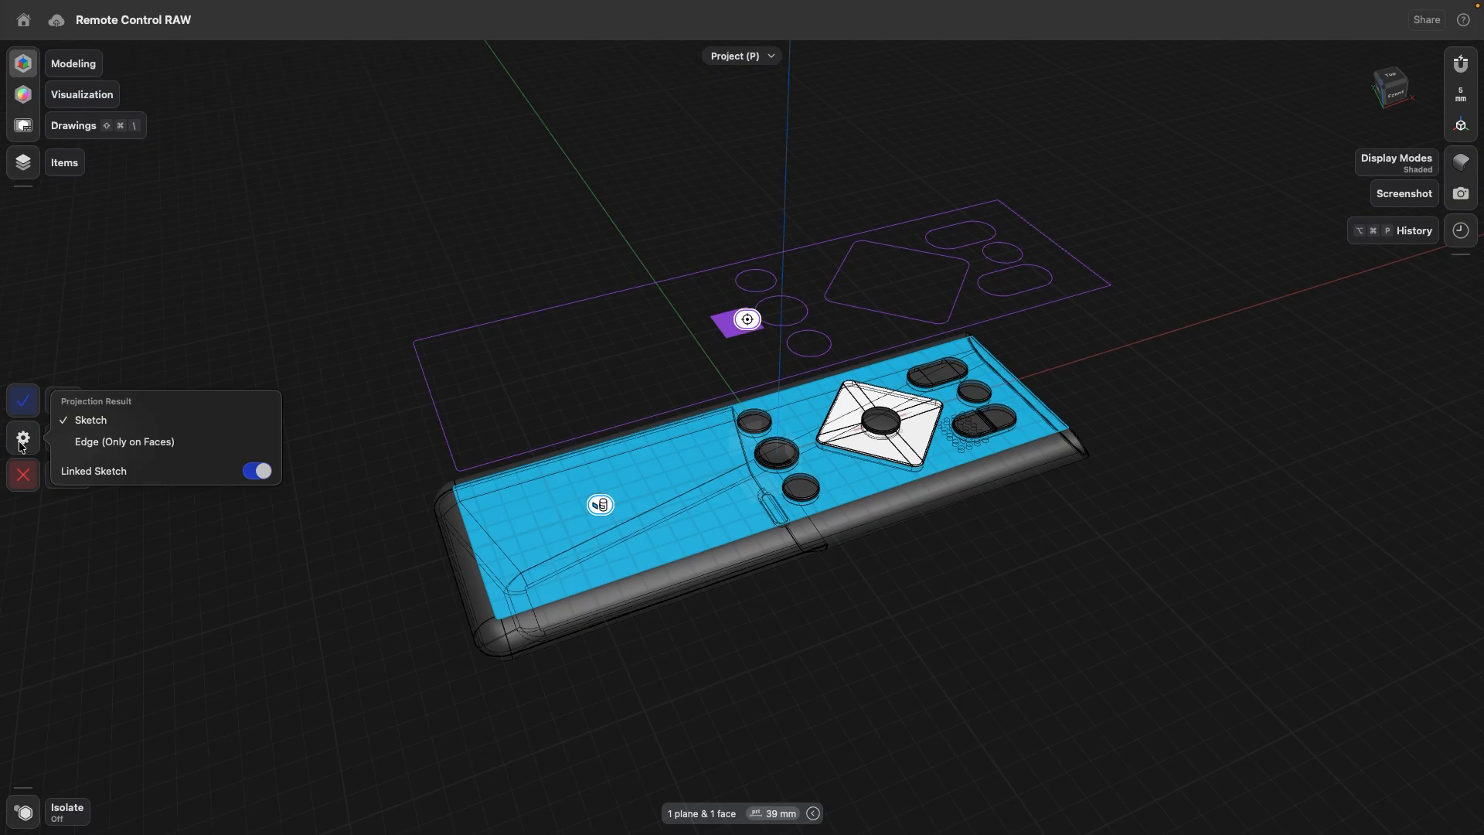
pyautogui.click(256, 473)
pyautogui.click(255, 473)
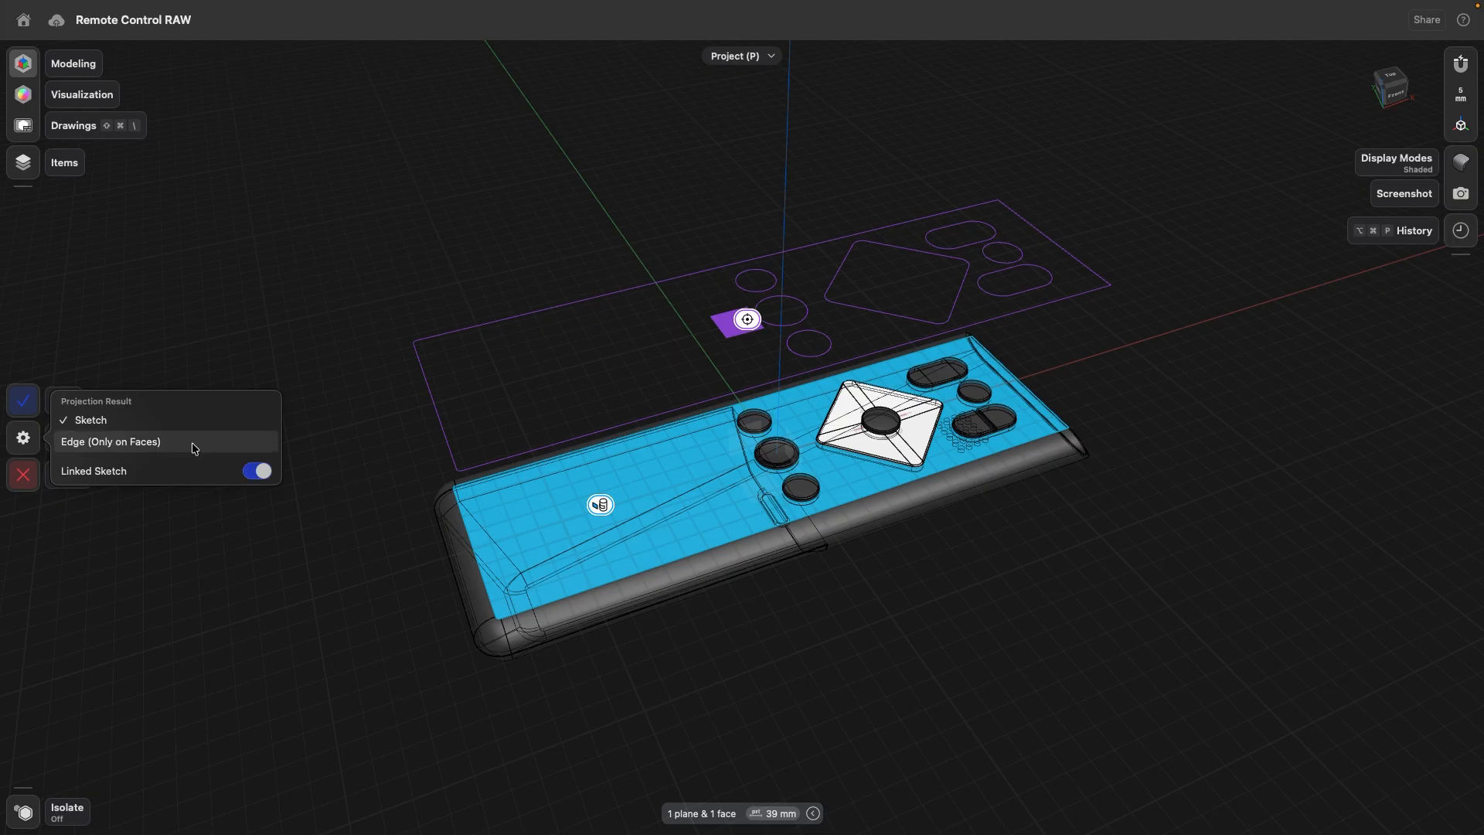
pyautogui.click(25, 403)
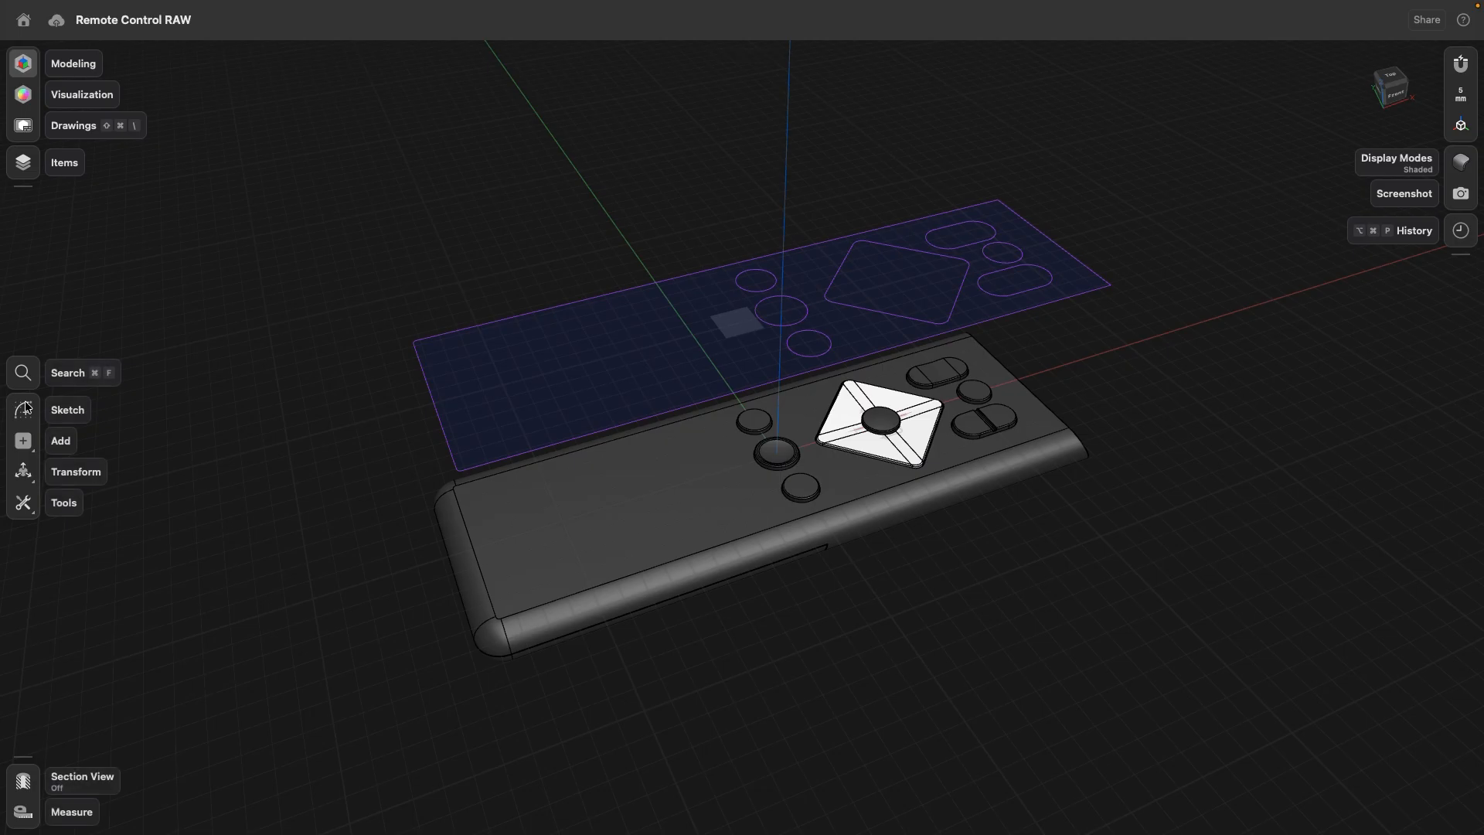
# - Hide the offset construction plane, leaving the projected sketch shown
pyautogui.click(23, 165)
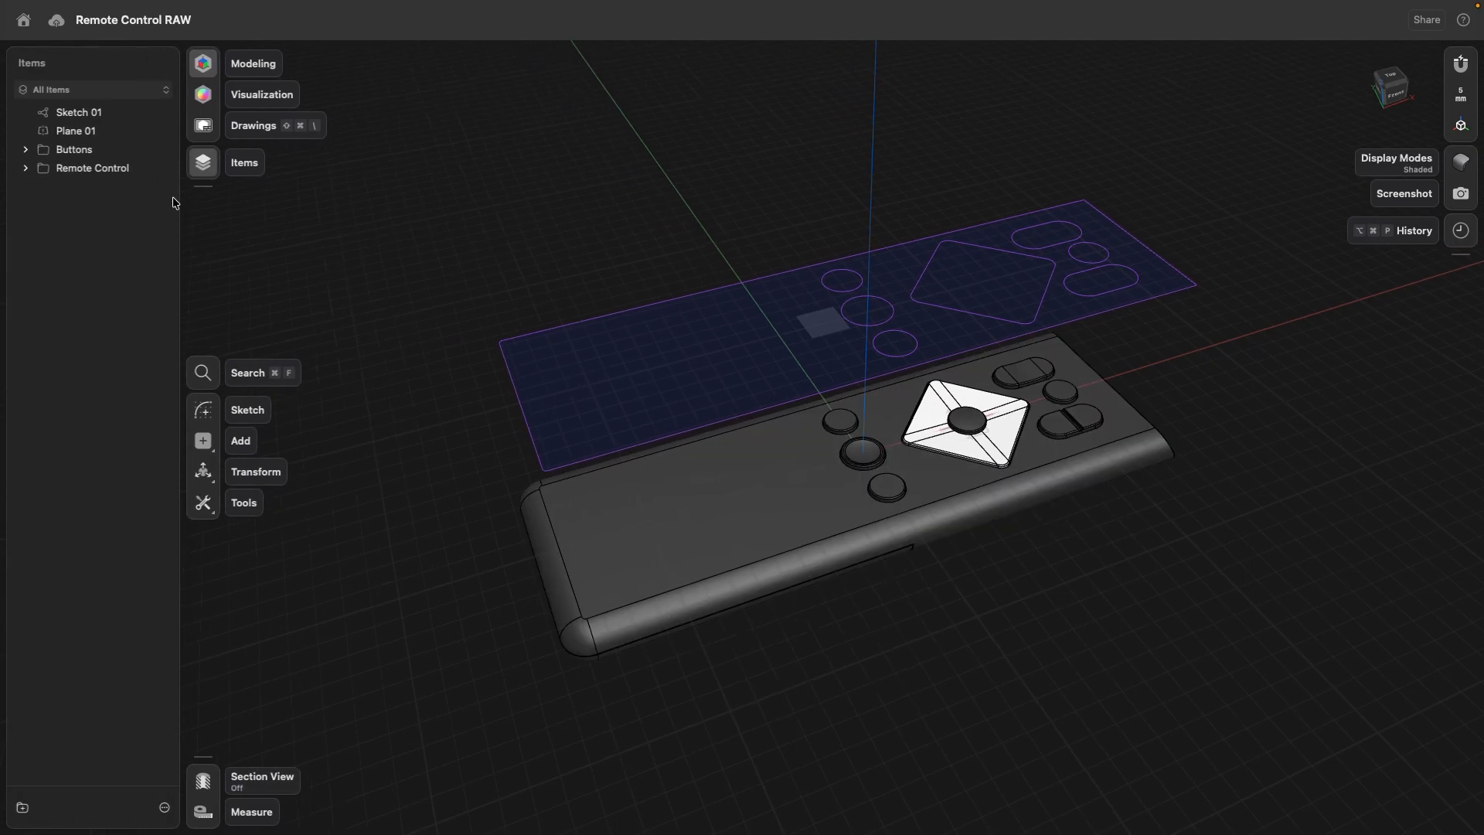
pyautogui.click(201, 163)
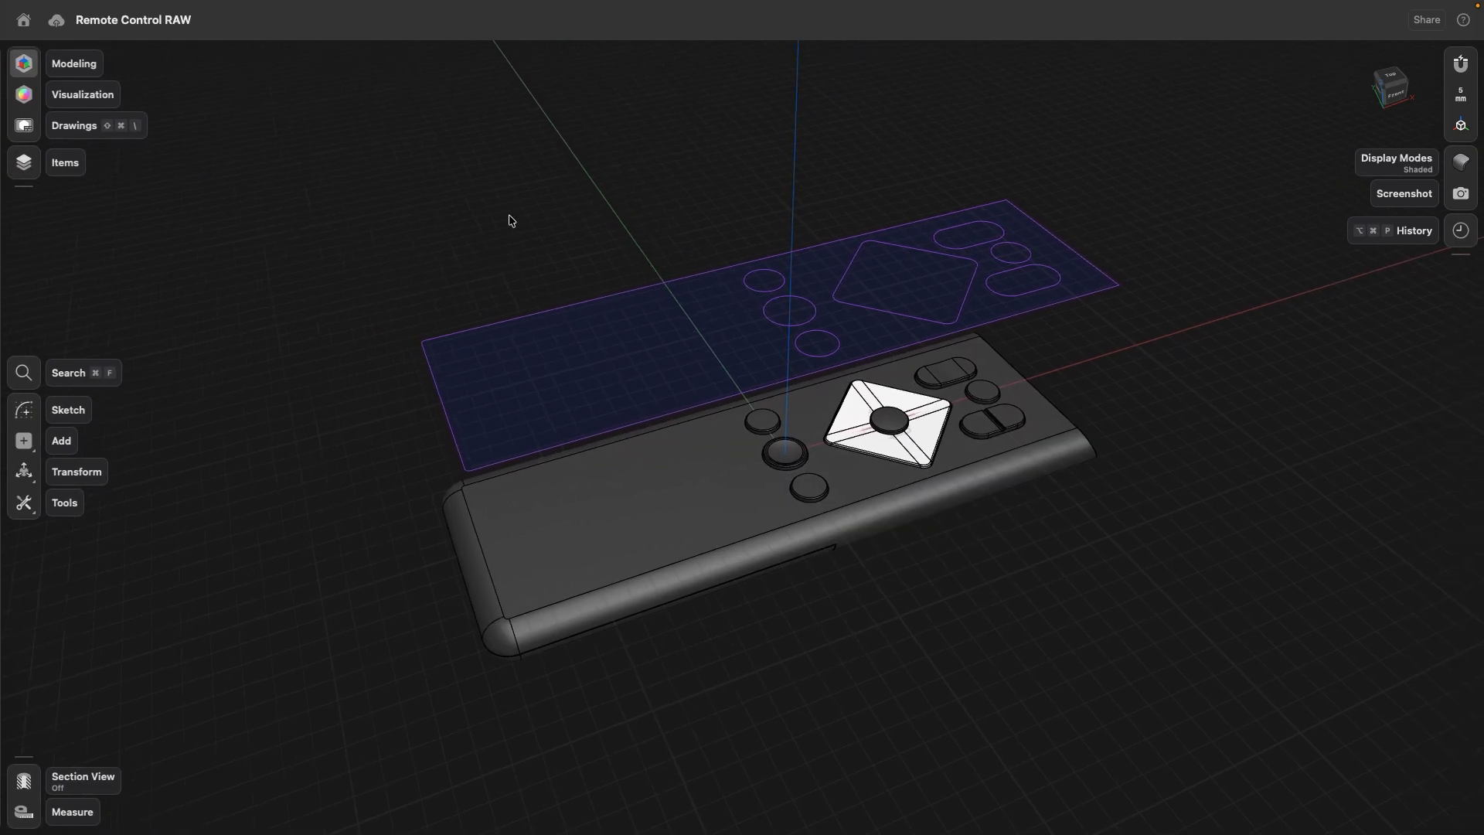
# - Set up a projection from the top faces of the two outer round buttons onto the middle round button
pyautogui.click(25, 506)
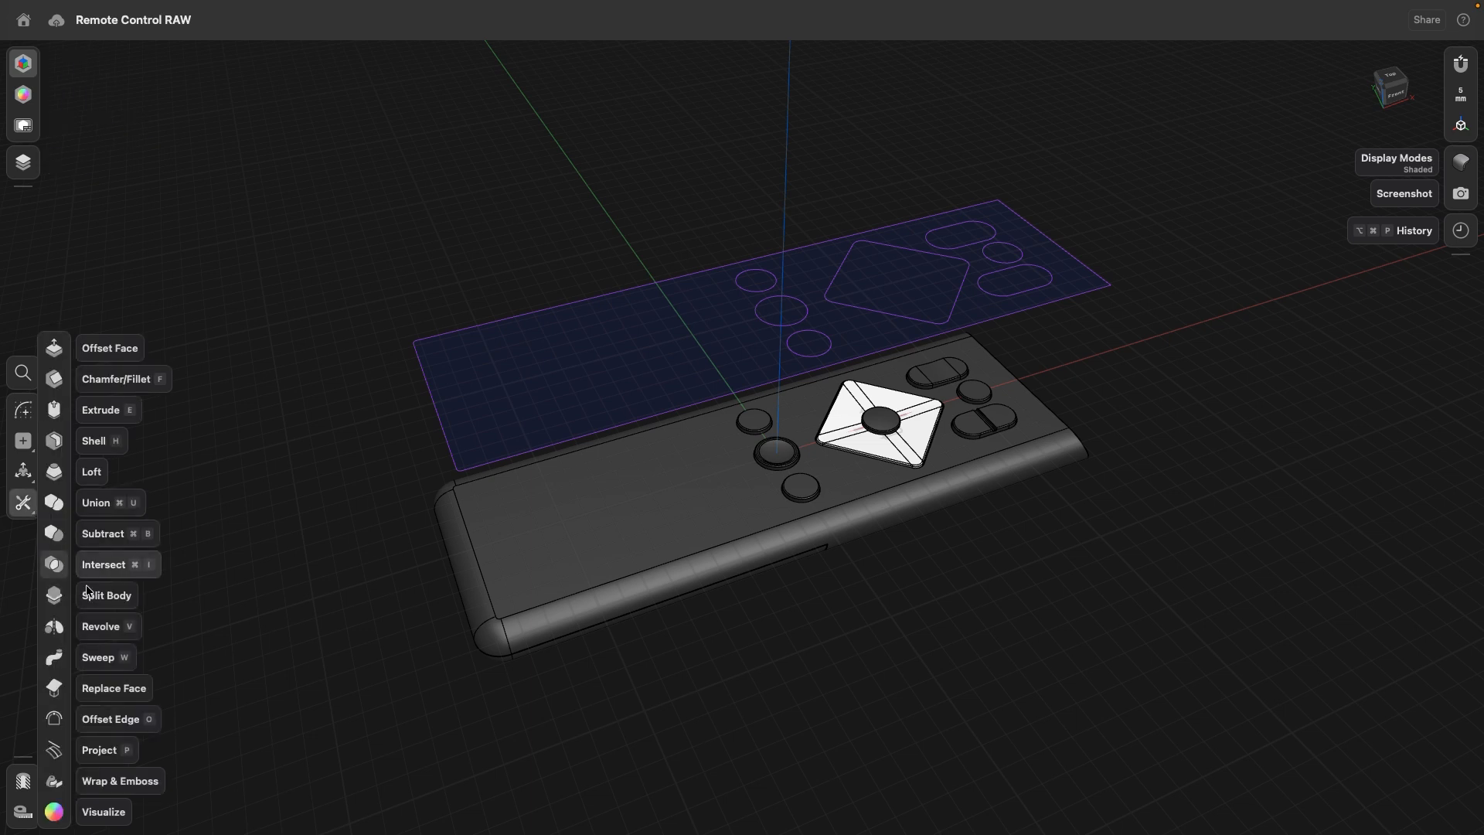
pyautogui.click(54, 758)
pyautogui.scroll(10, 787, 458)
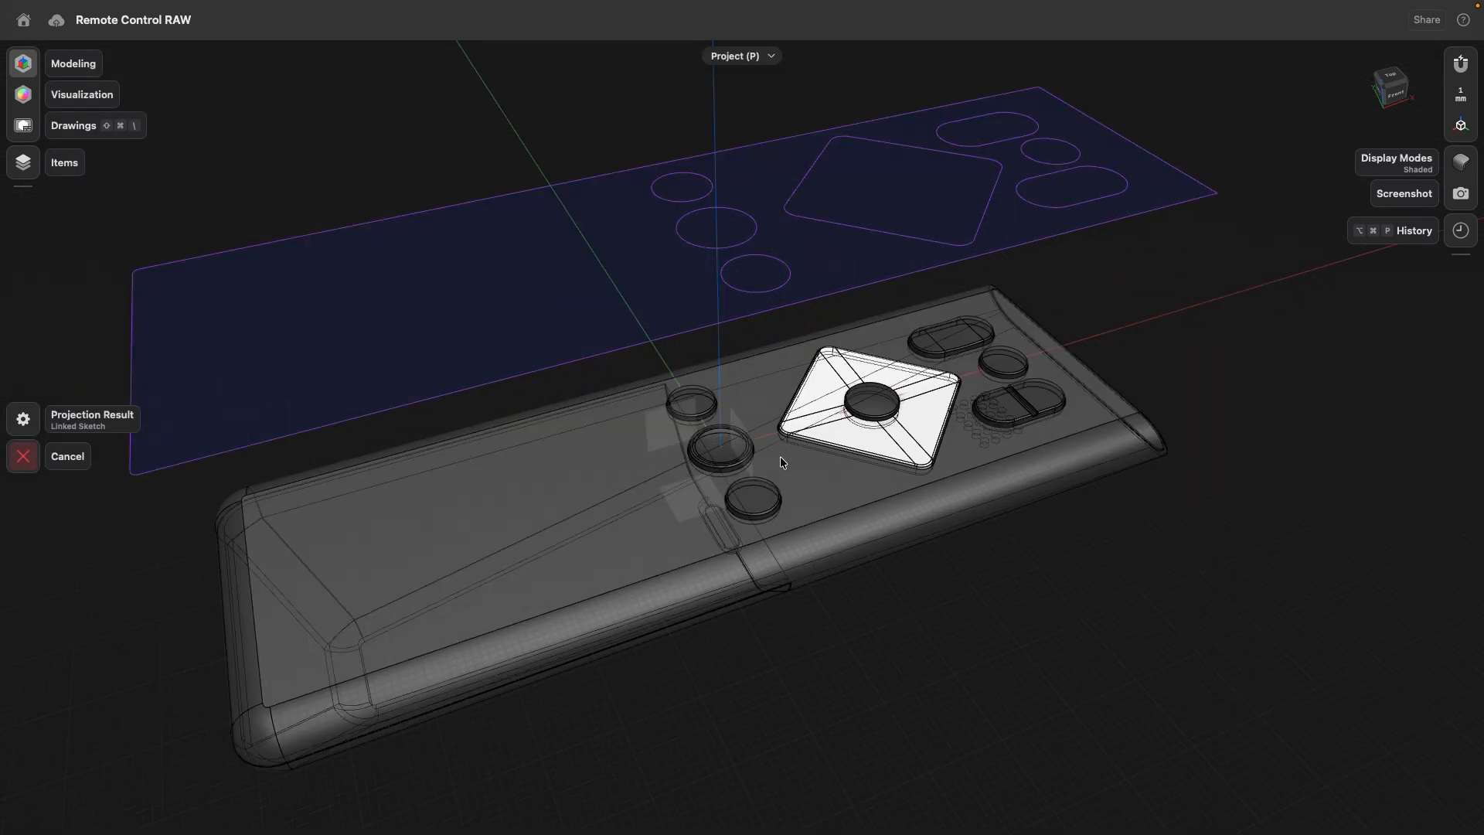
pyautogui.click(485, 337)
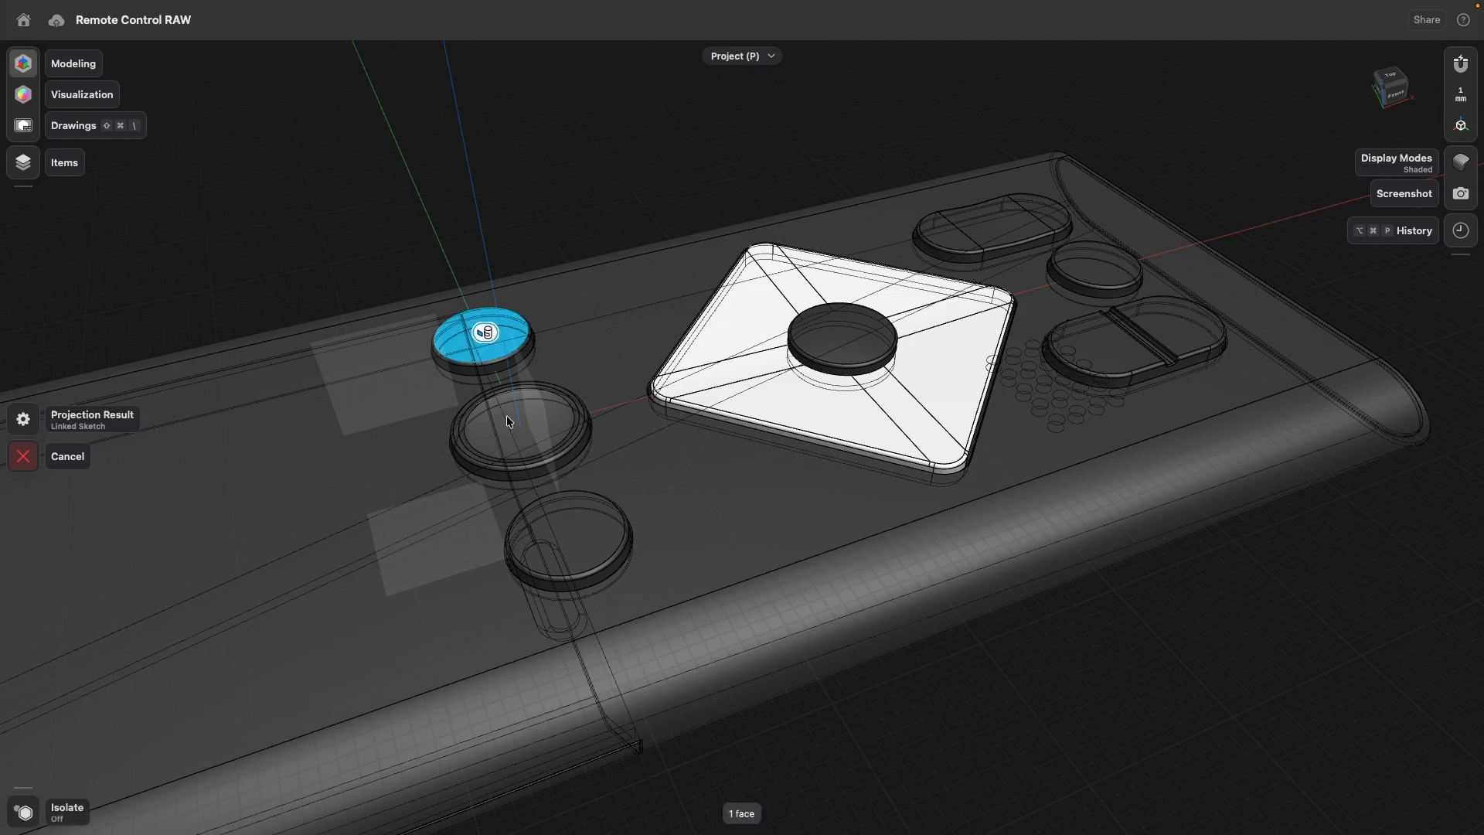
pyautogui.click(484, 433)
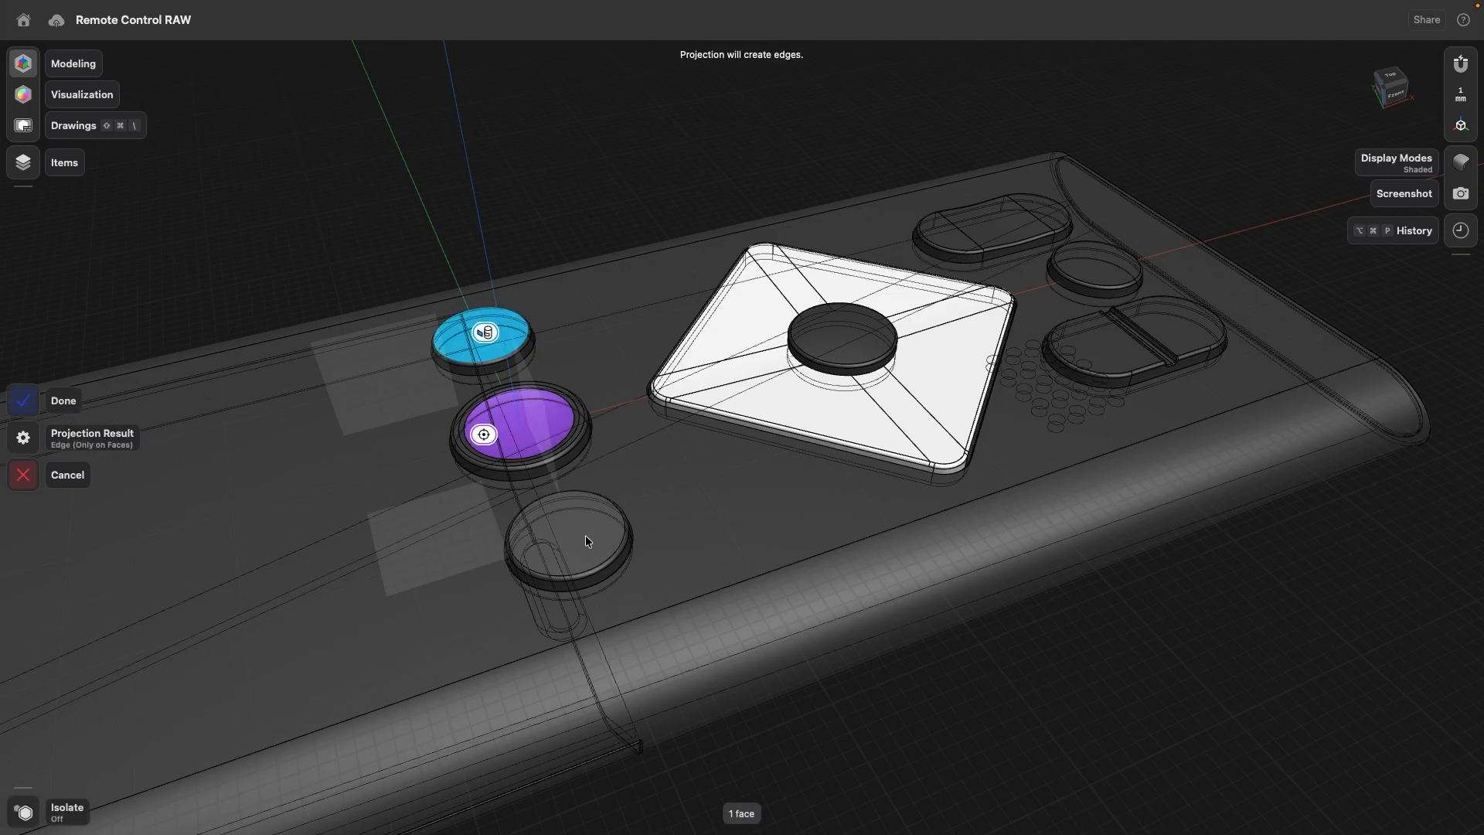
pyautogui.click(586, 535)
# - Project the top faces of the three round buttons onto the existing sketch above the remote as a linked sketch
pyautogui.scroll(-5, 586, 535)
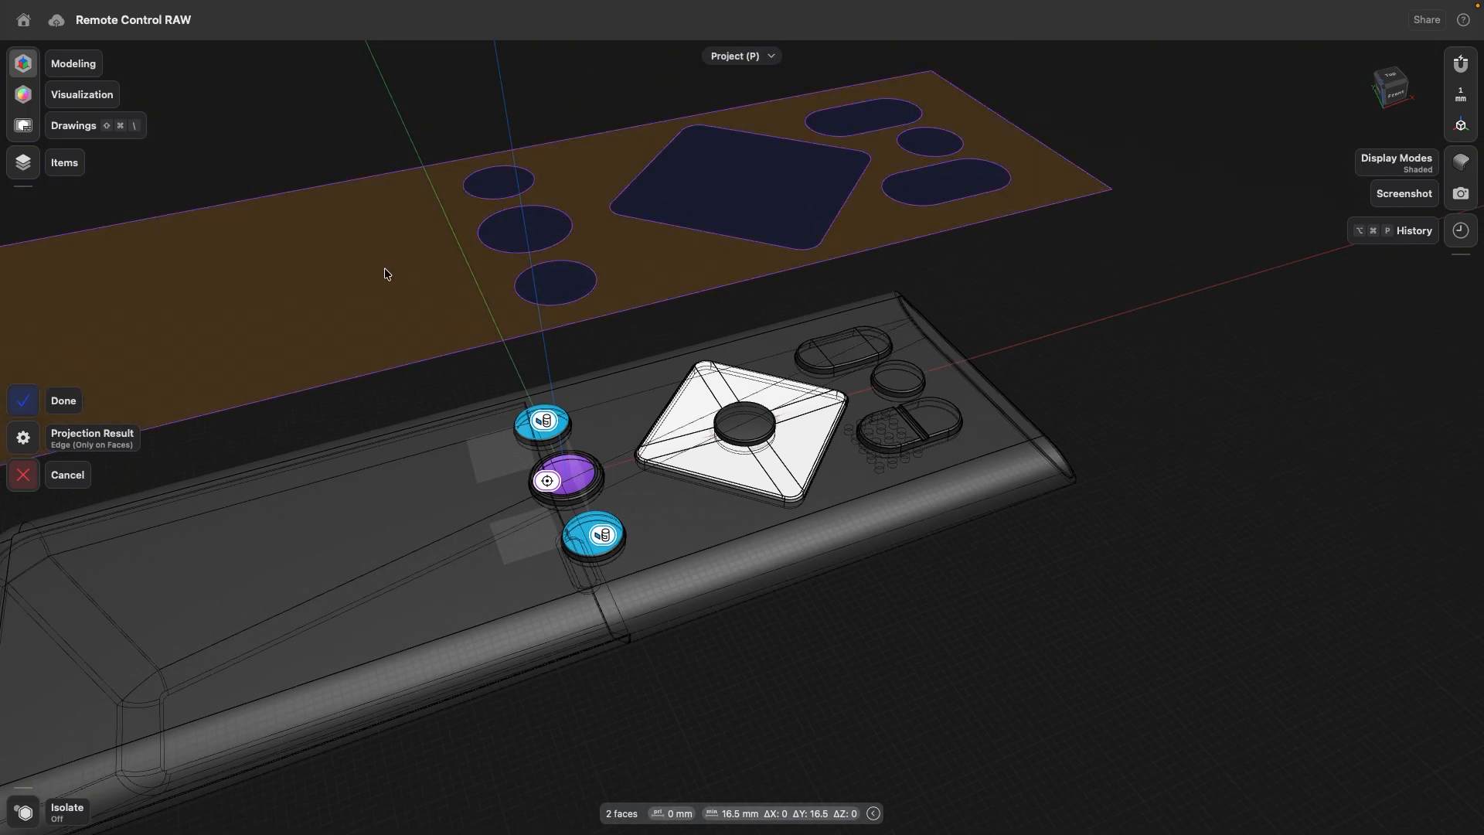
pyautogui.click(386, 271)
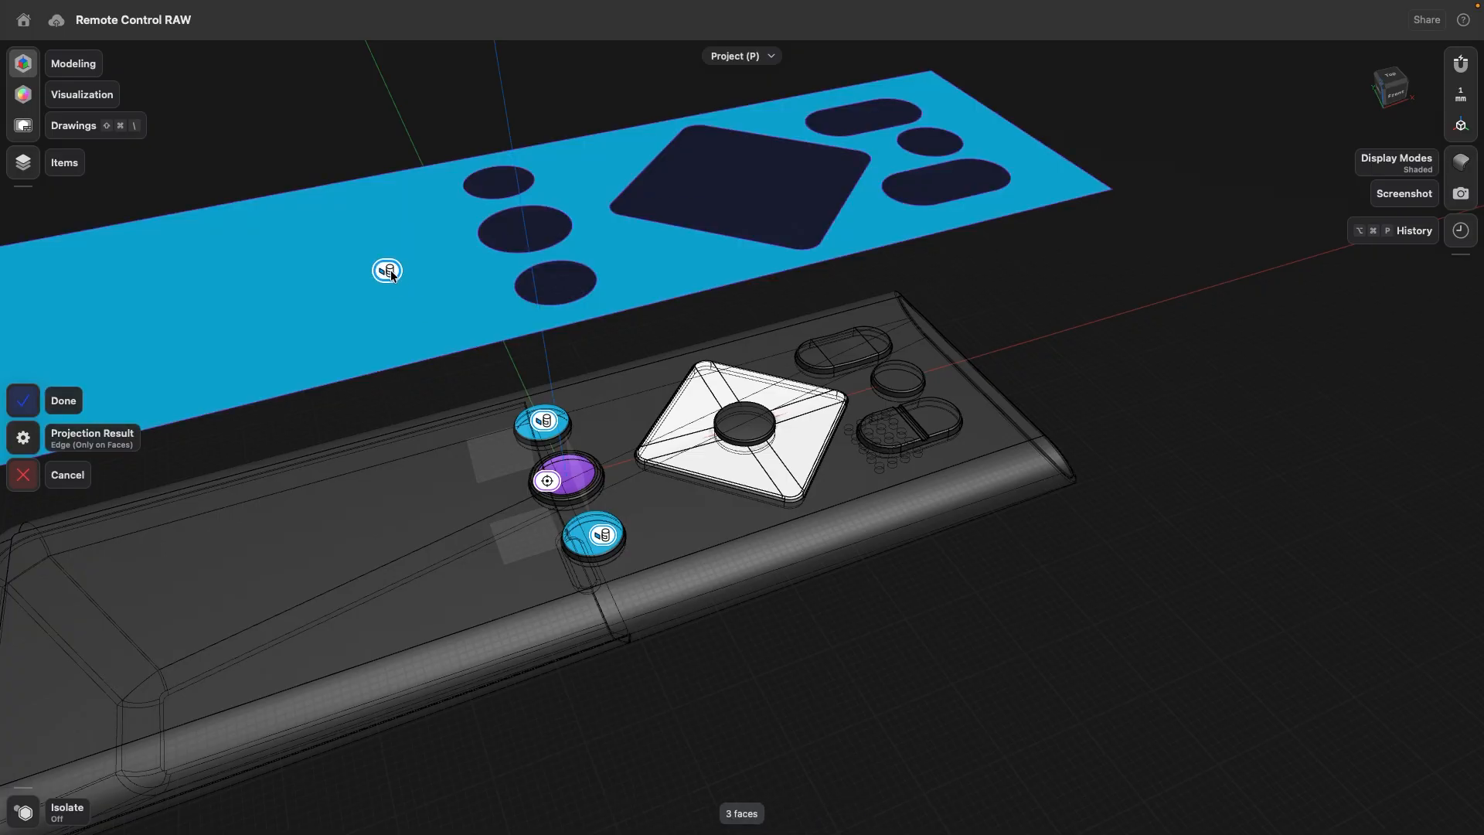
pyautogui.click(393, 274)
pyautogui.click(391, 267)
pyautogui.click(546, 486)
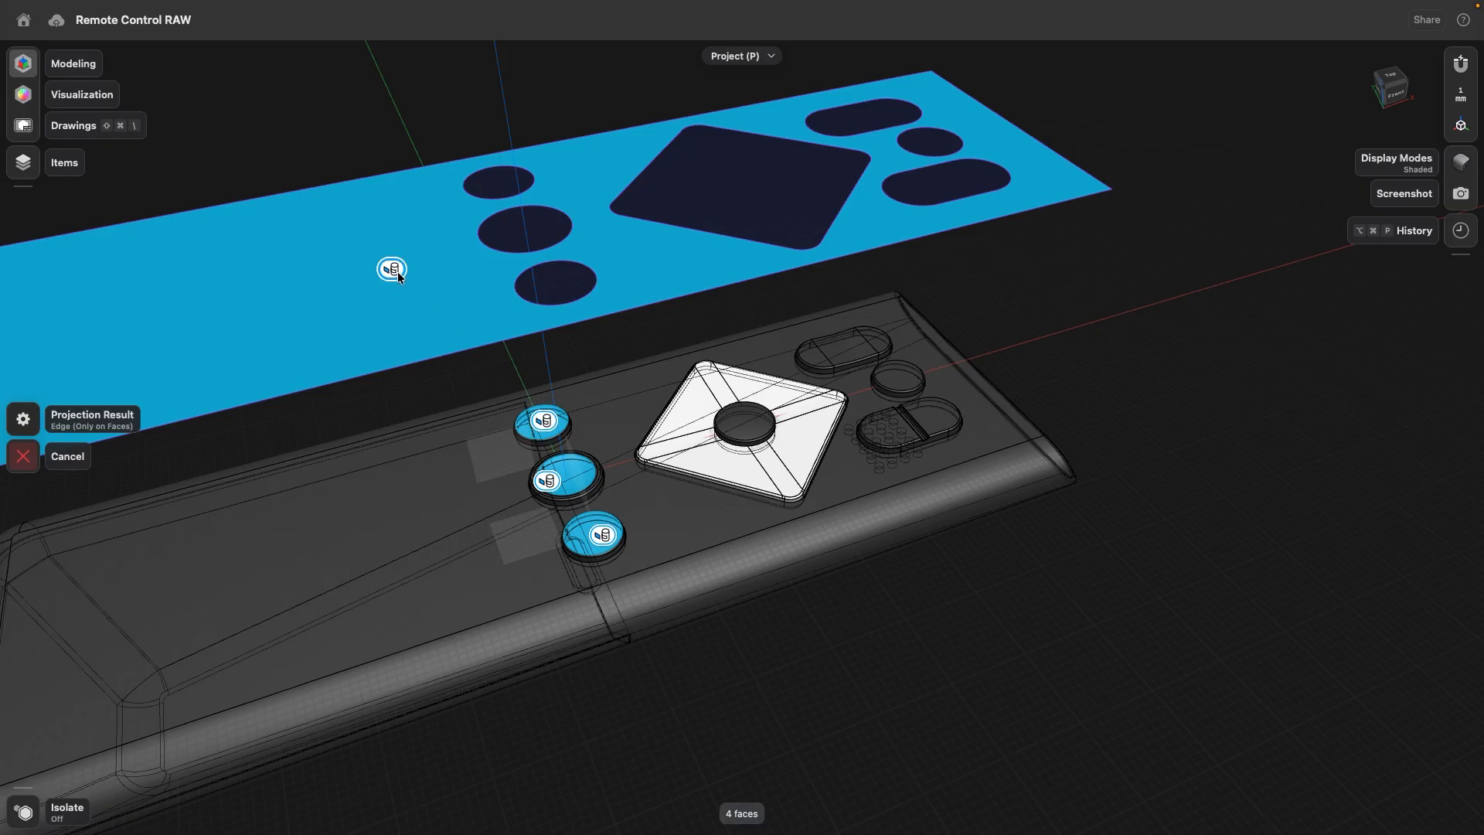
pyautogui.click(396, 270)
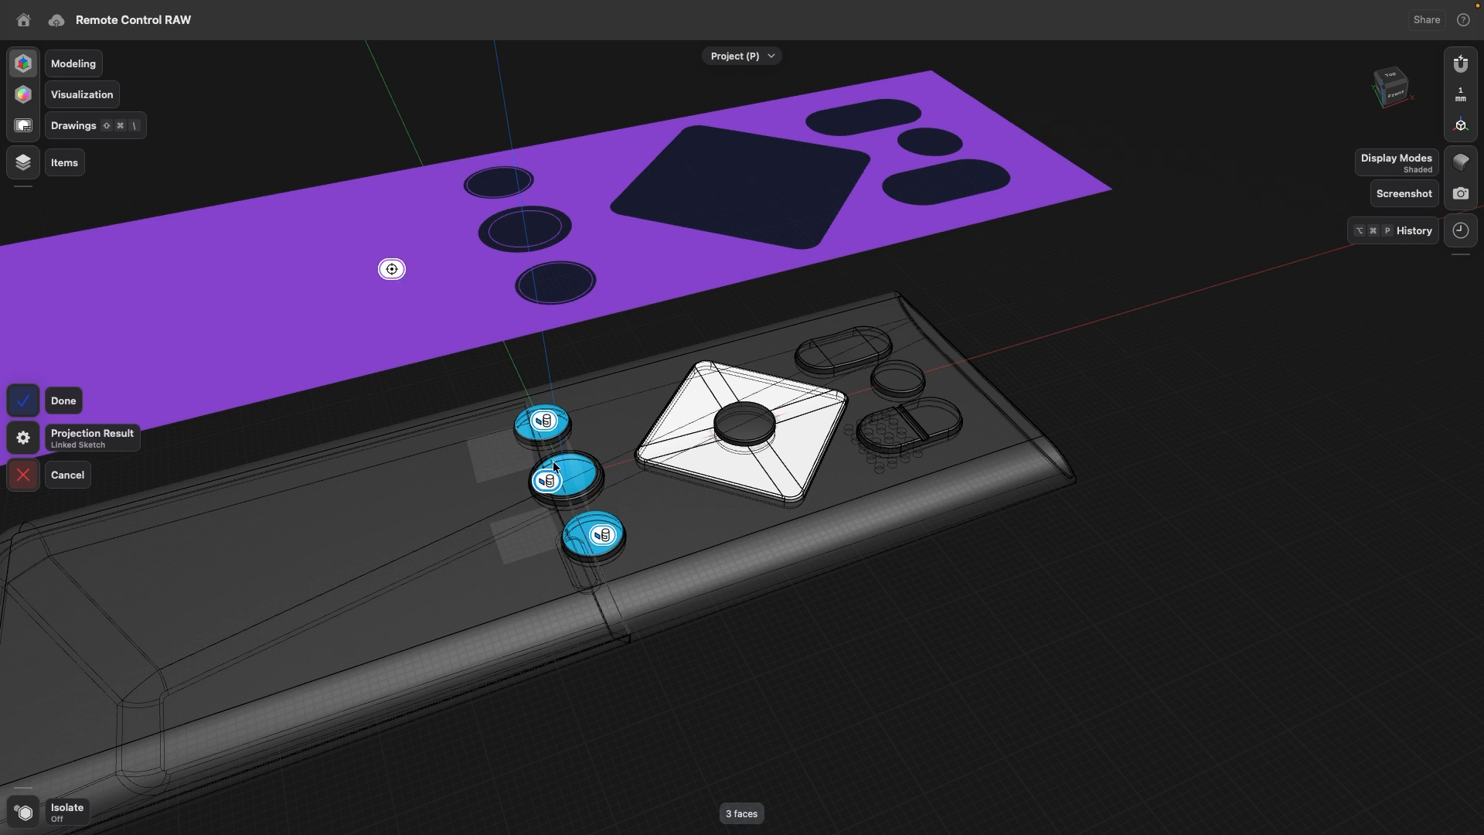
pyautogui.keyDown('shift'); pyautogui.moveTo(385, 486); pyautogui.dragTo(609, 477, button='middle'); pyautogui.keyUp('shift')
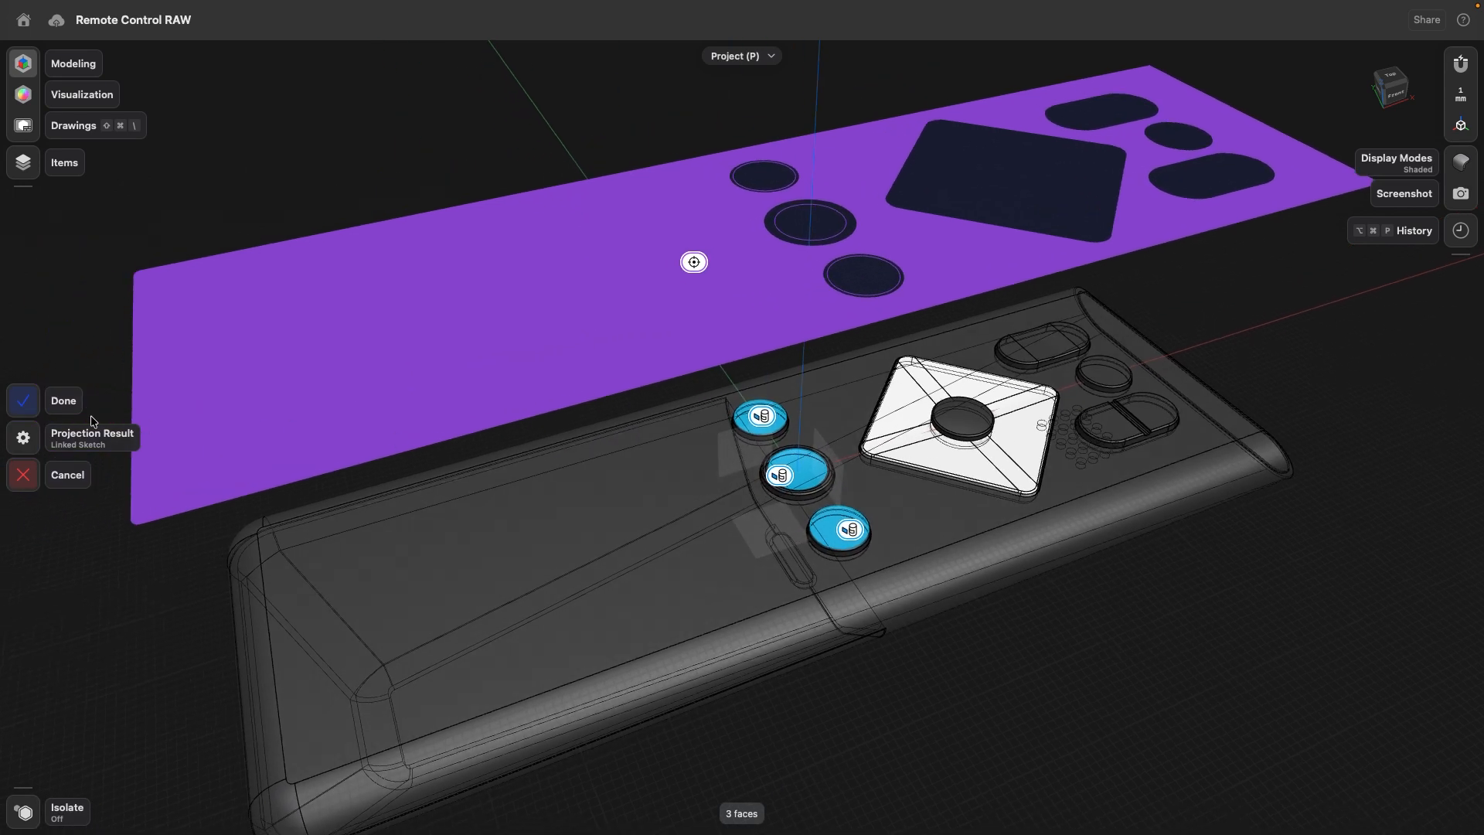
pyautogui.click(24, 402)
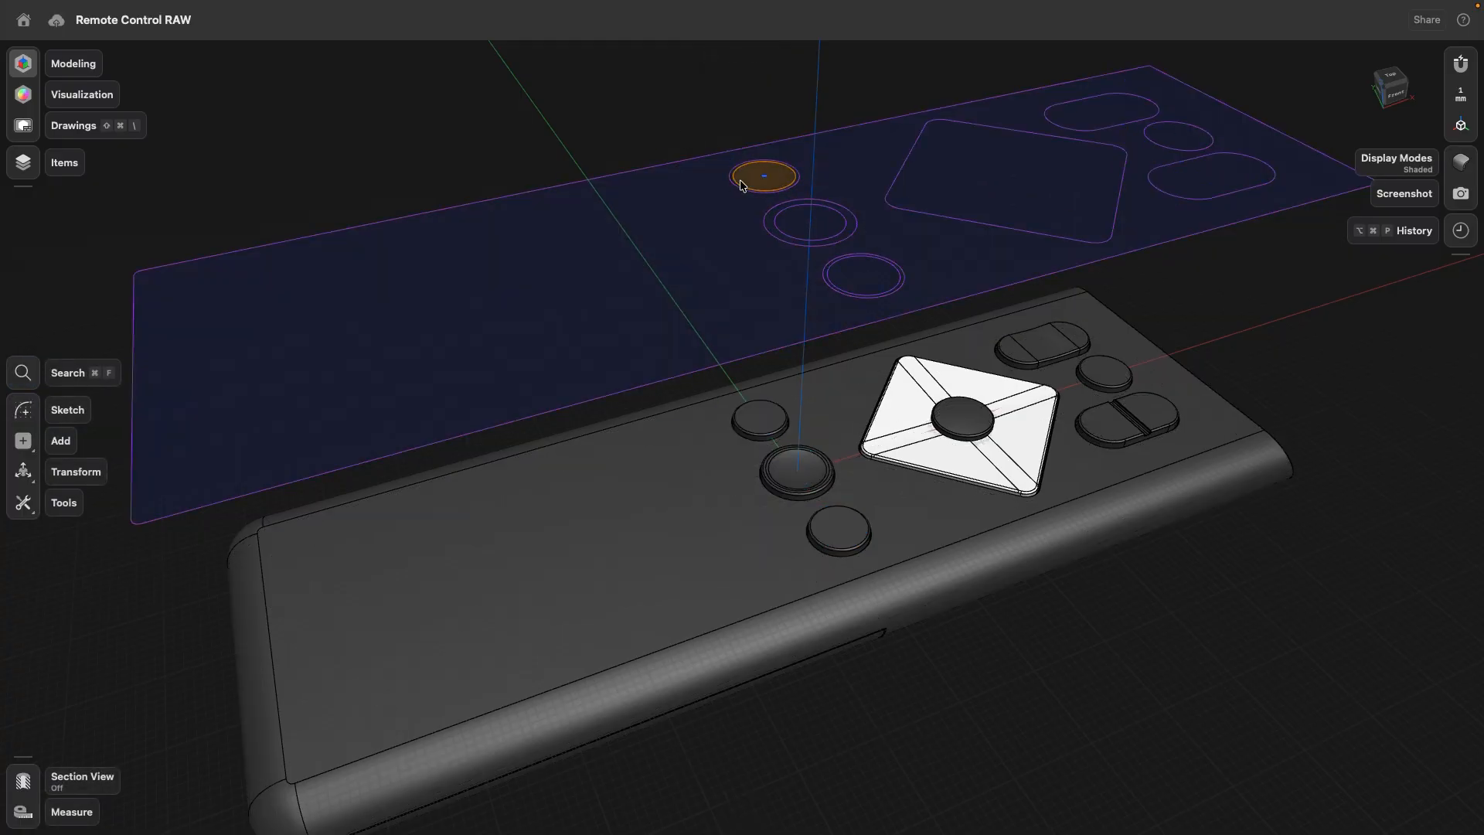
# - Open the projected sketch for editing in a straight top view of the three round buttons in a row
pyautogui.click(769, 191)
pyautogui.click(786, 237)
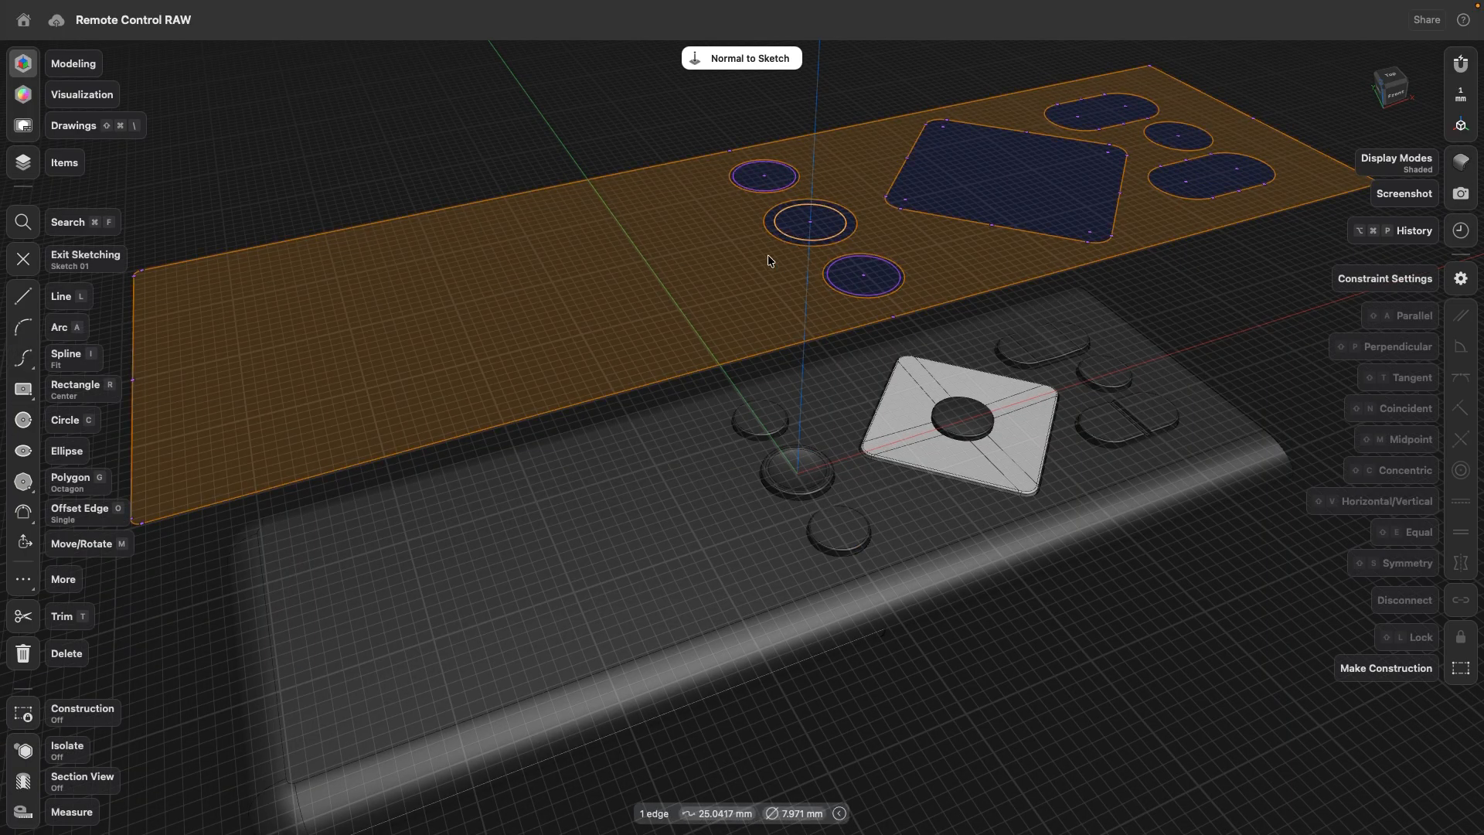
pyautogui.click(1395, 81)
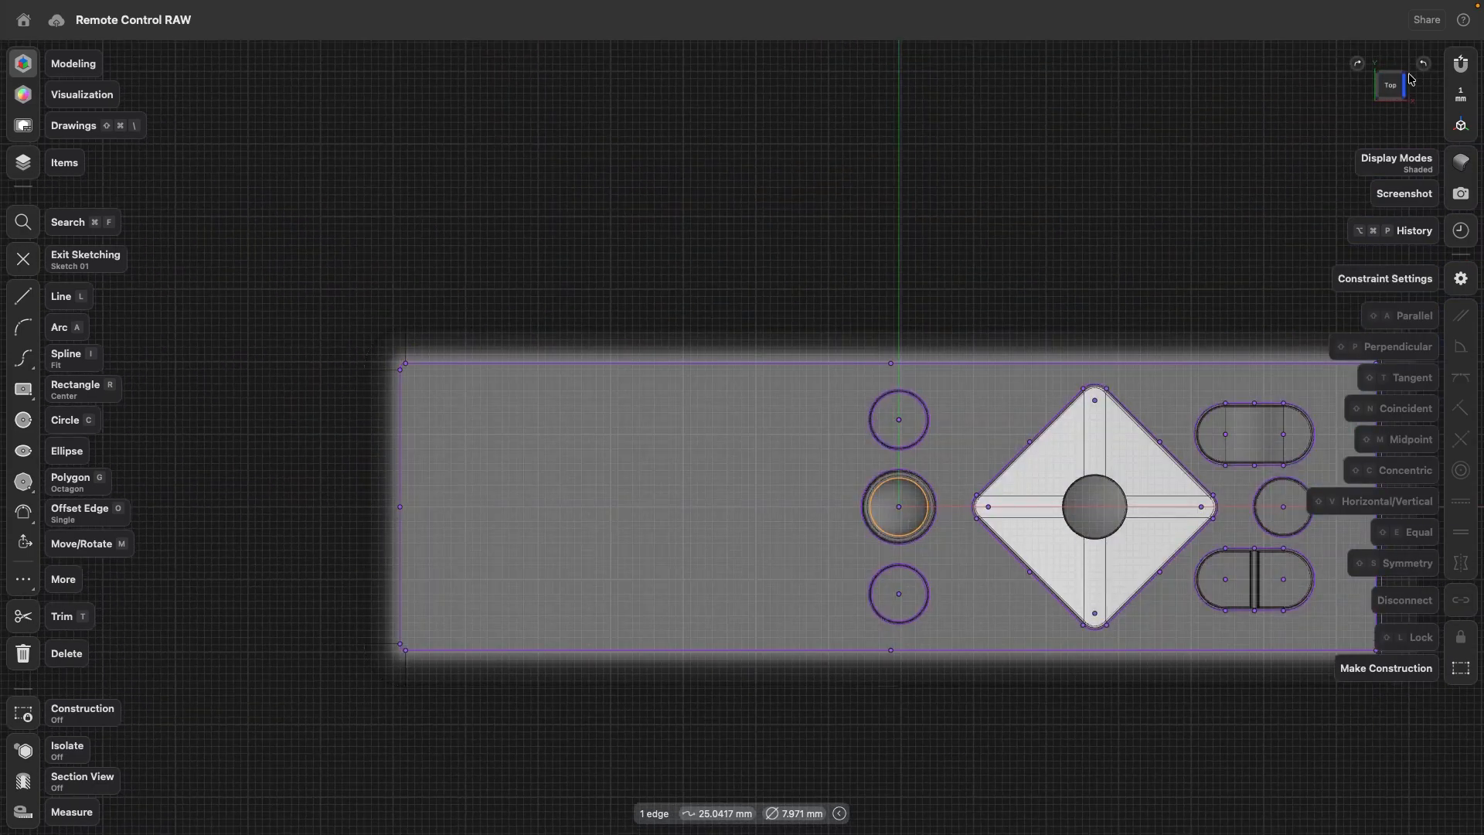
pyautogui.click(1423, 65)
pyautogui.scroll(10, 885, 221)
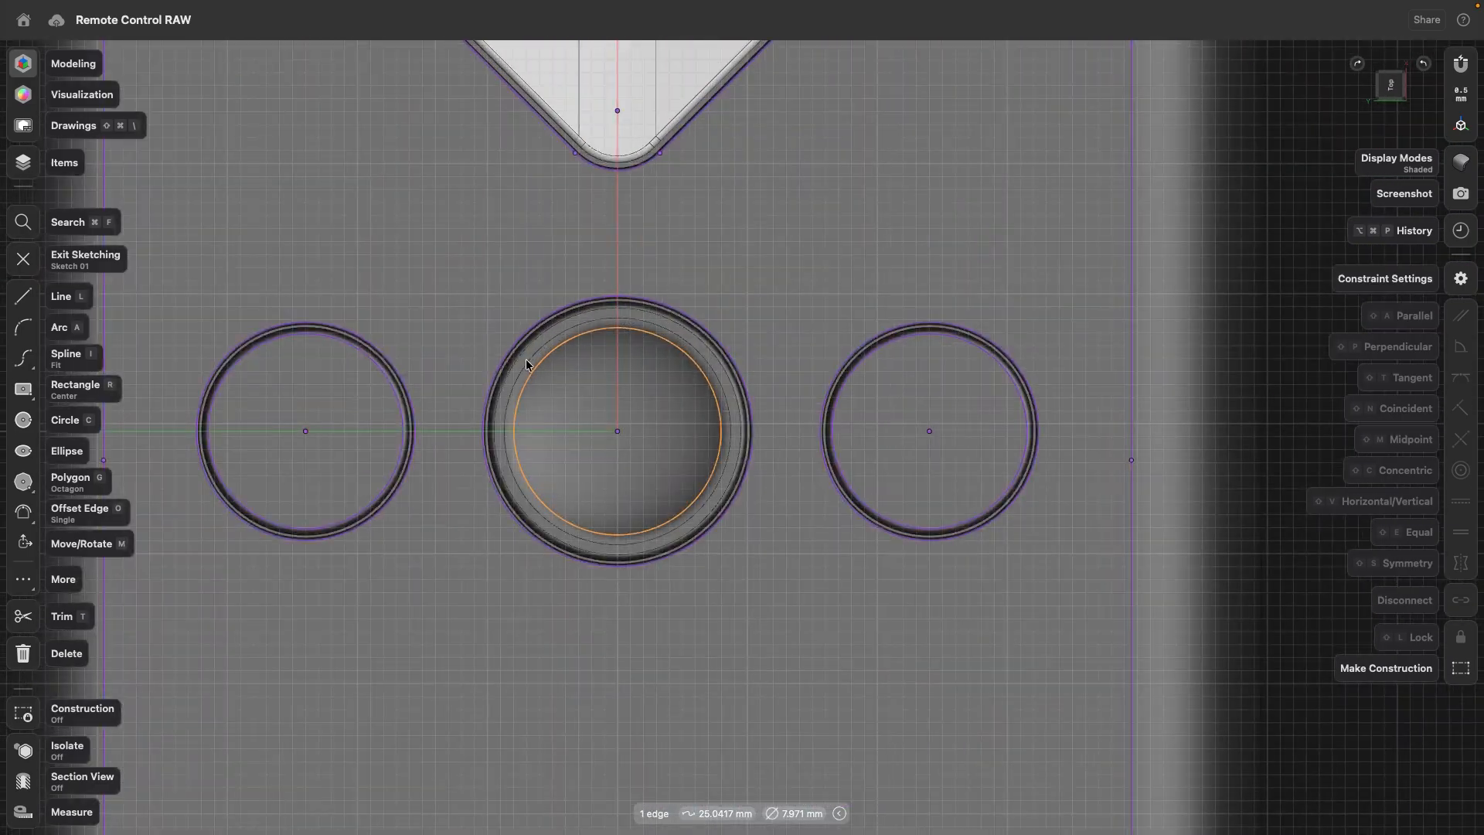
pyautogui.moveTo(522, 361); pyautogui.dragTo(674, 312, button='middle')
pyautogui.scroll(2, 674, 312)
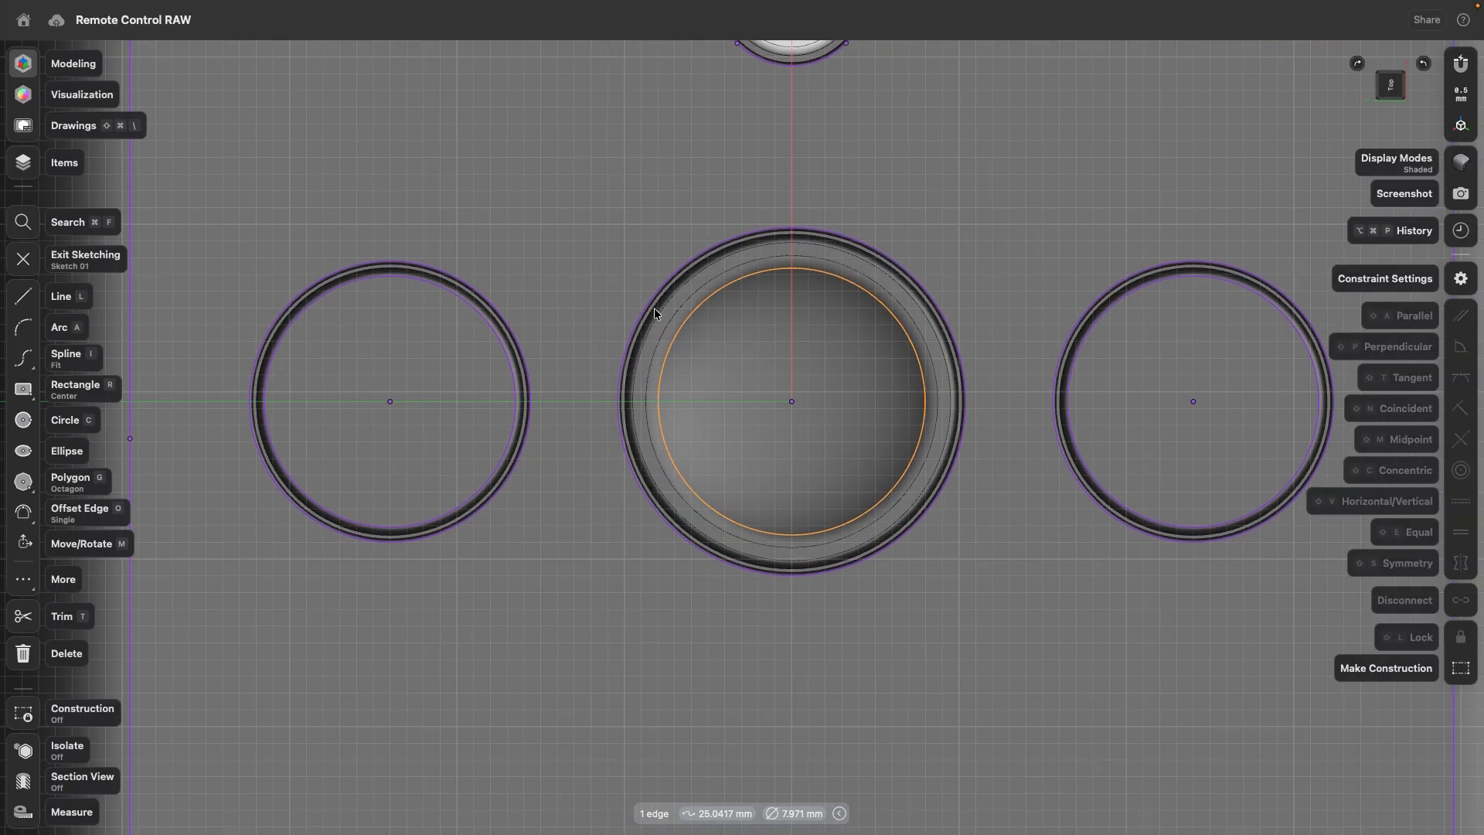
# - Draw two concentric circles with diameters of 5 mm and 3 mm at the centre of the middle round button
pyautogui.click(23, 419)
pyautogui.click(791, 401)
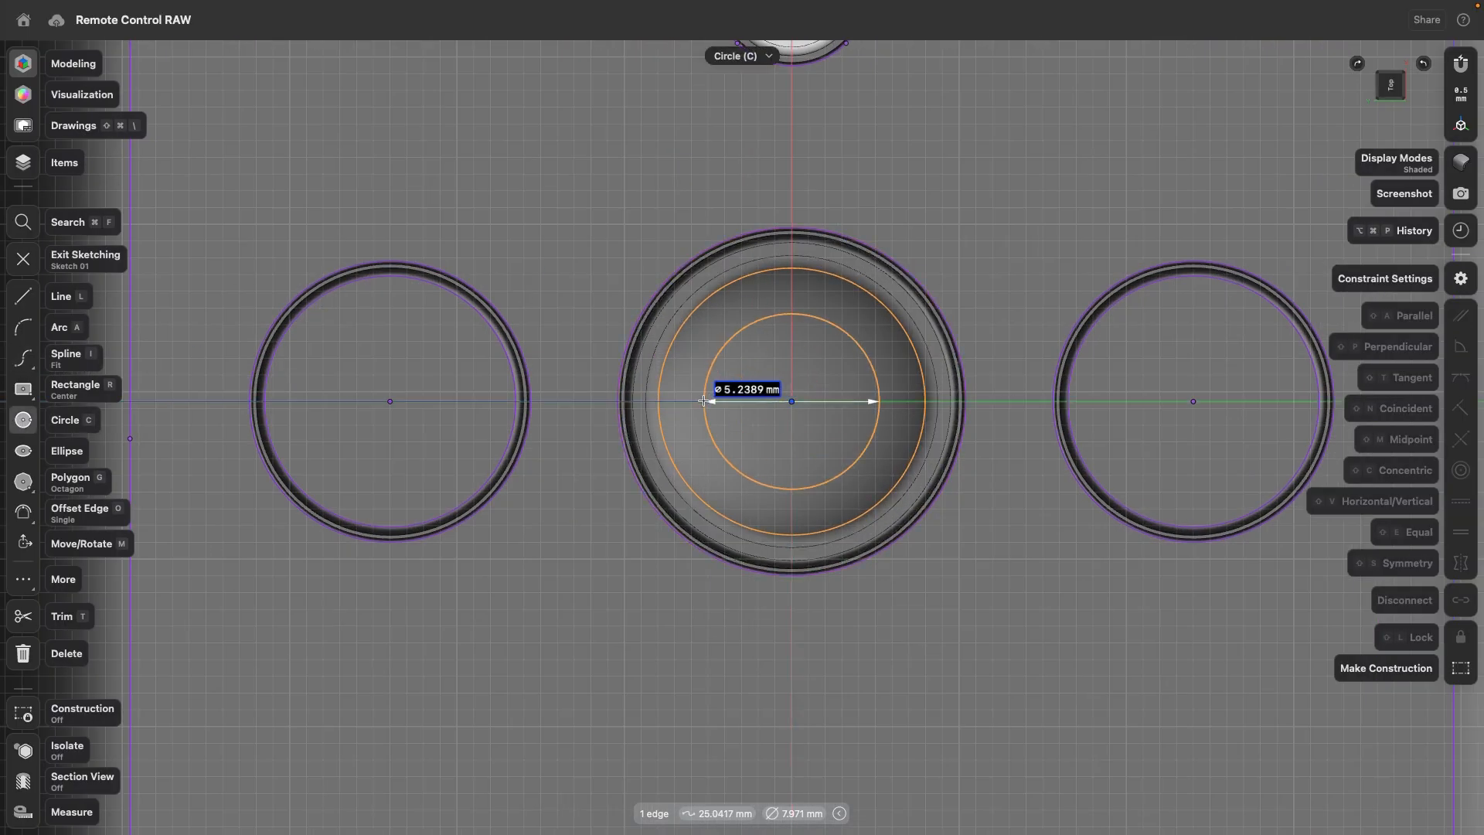
pyautogui.write('5')
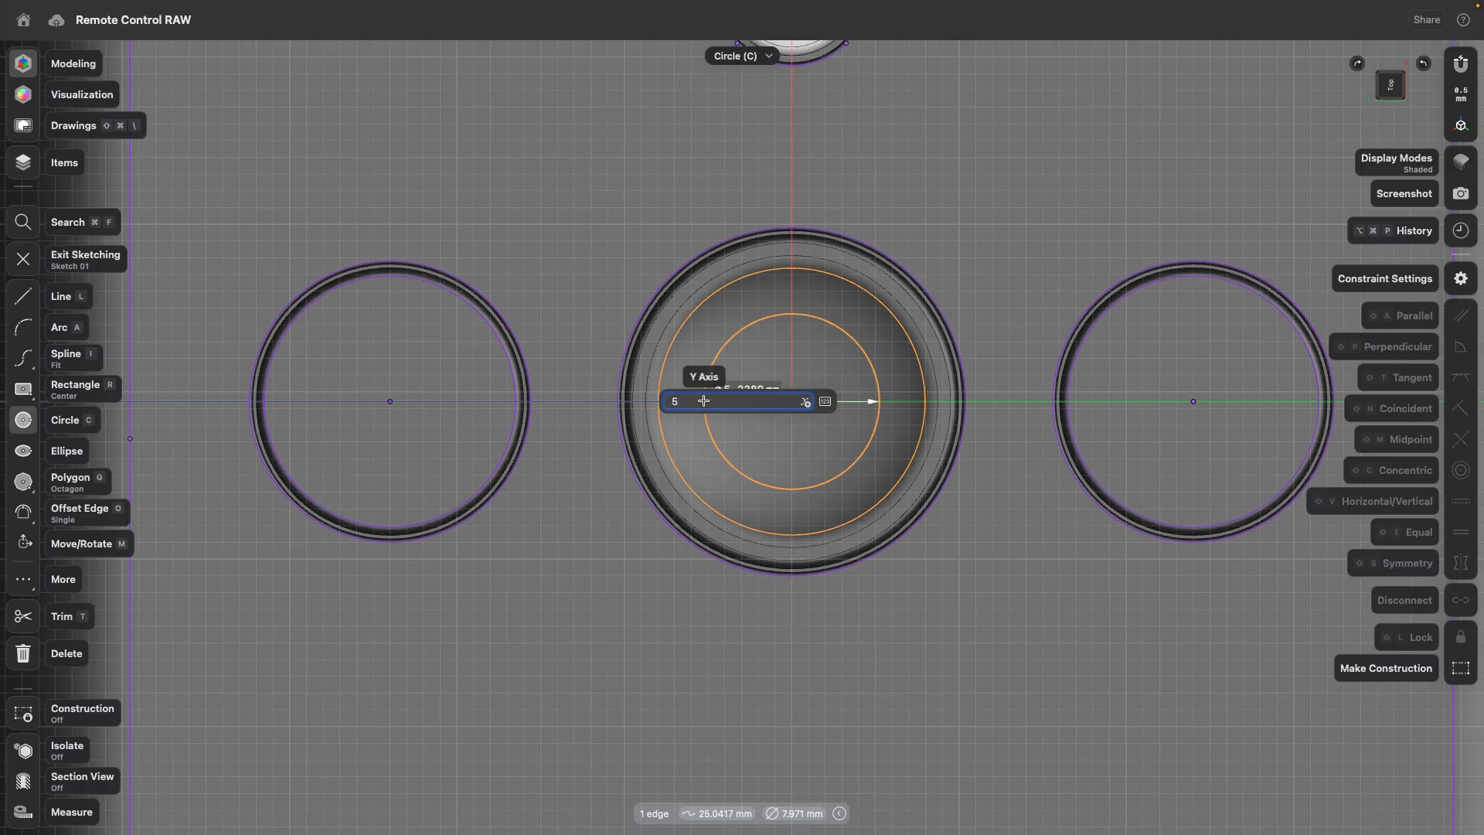
pyautogui.press('Return')
pyautogui.click(792, 401)
pyautogui.write('3')
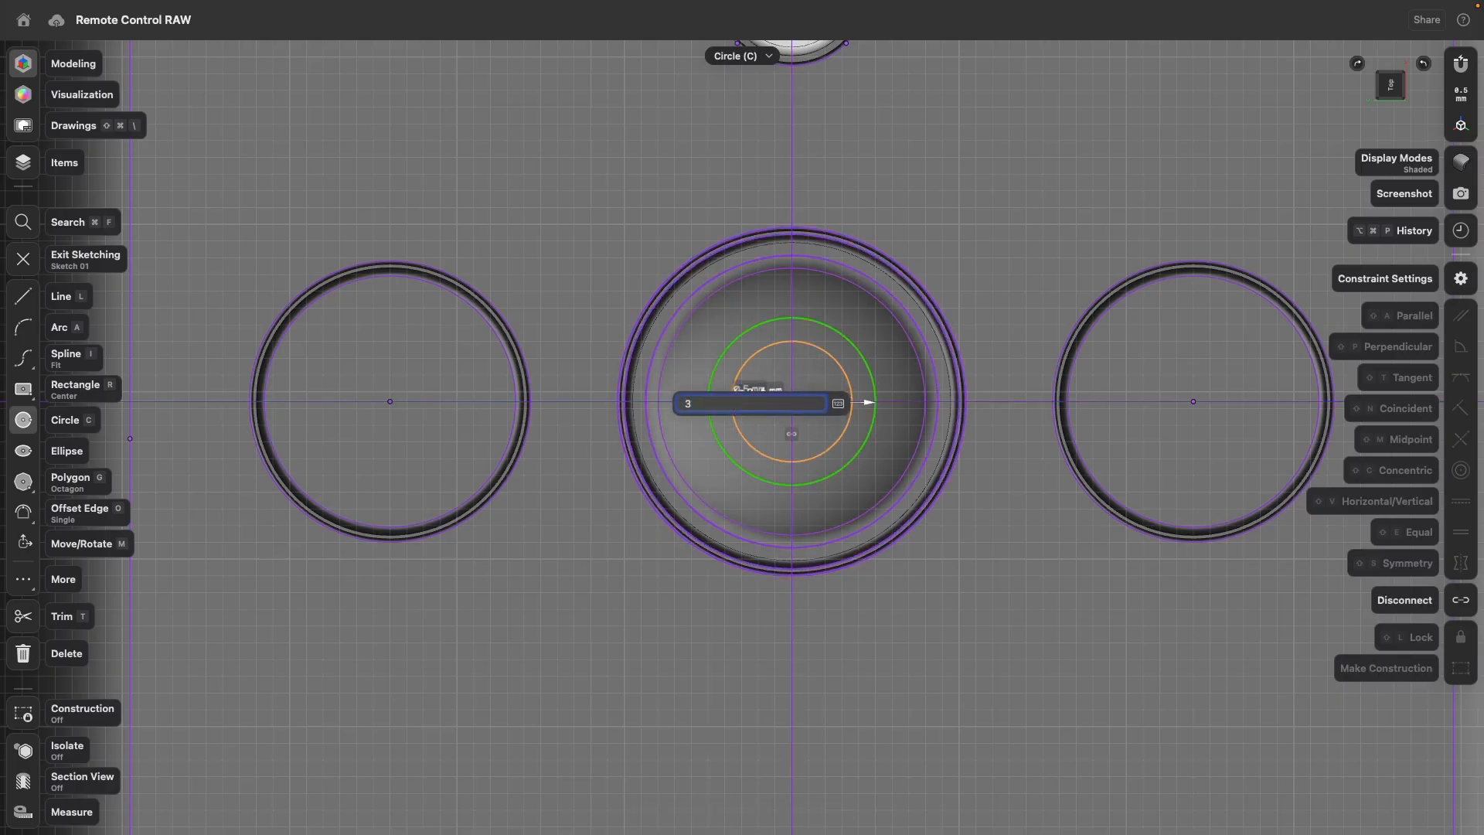
pyautogui.press('Return')
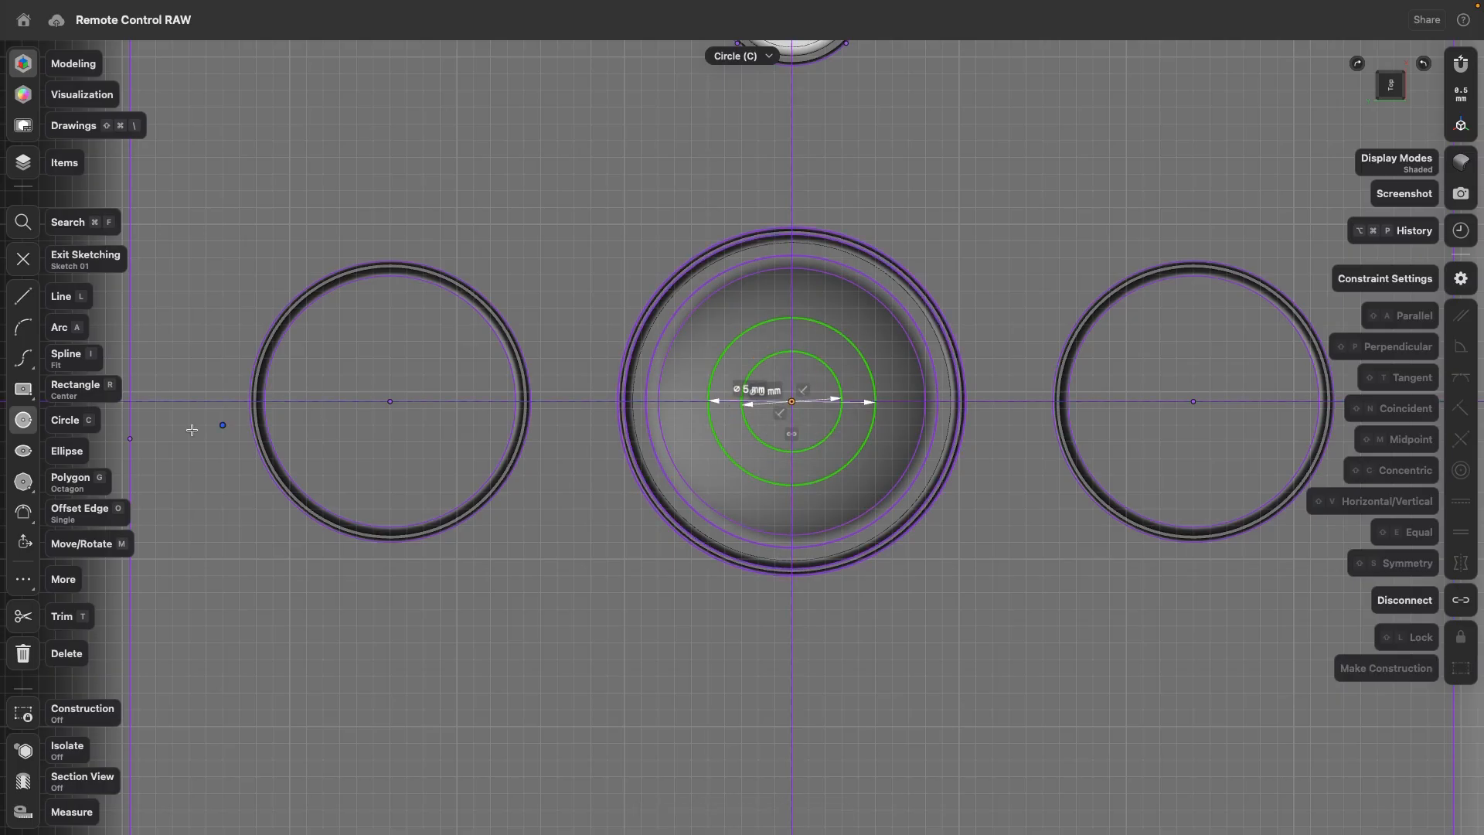
# - Draw a minus icon as a centre rectangle 5 mm wide and 1.5 mm high at the left round button's centre
pyautogui.click(23, 389)
pyautogui.click(390, 401)
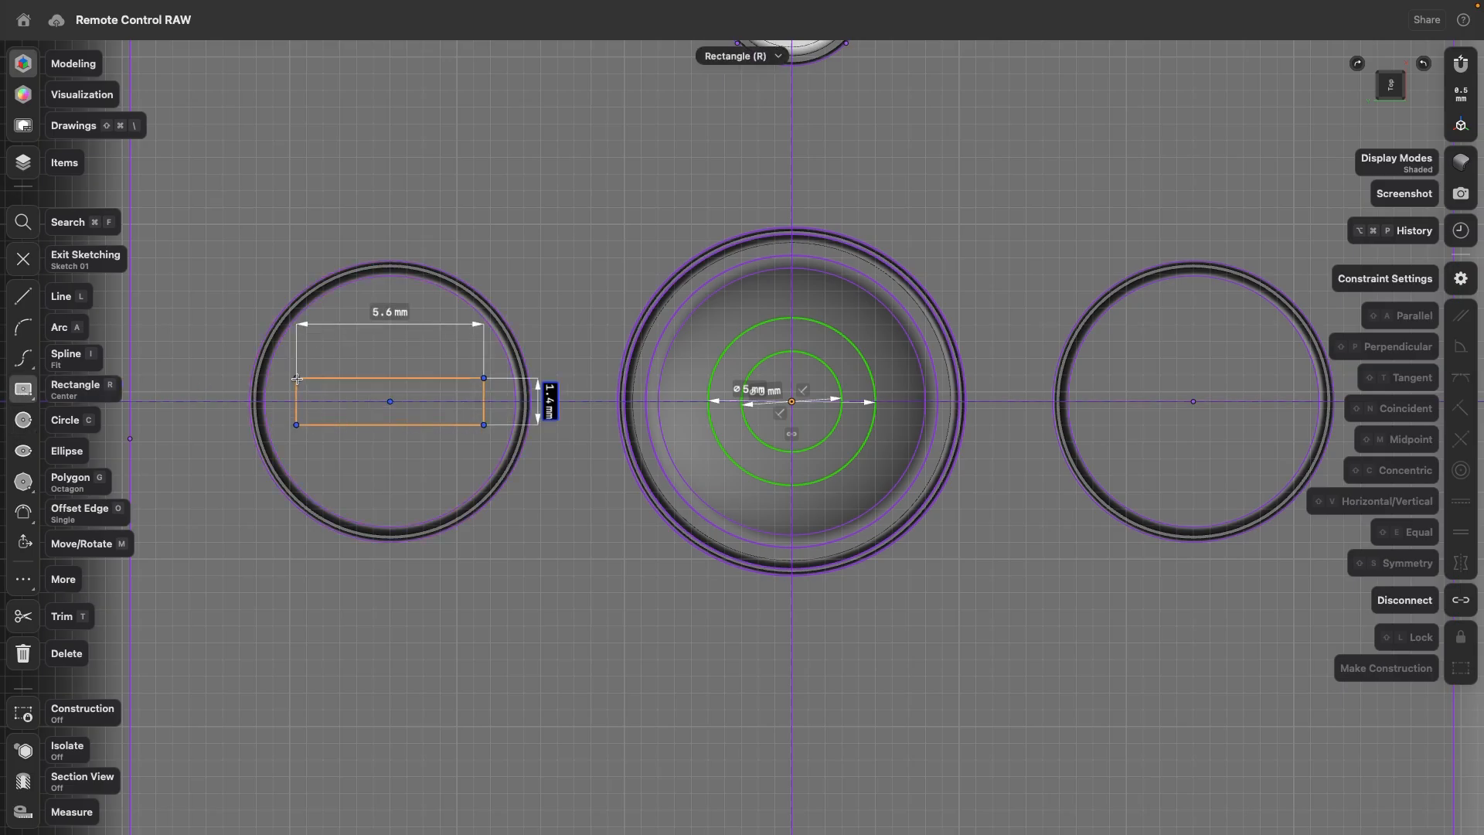
pyautogui.write('1.5')
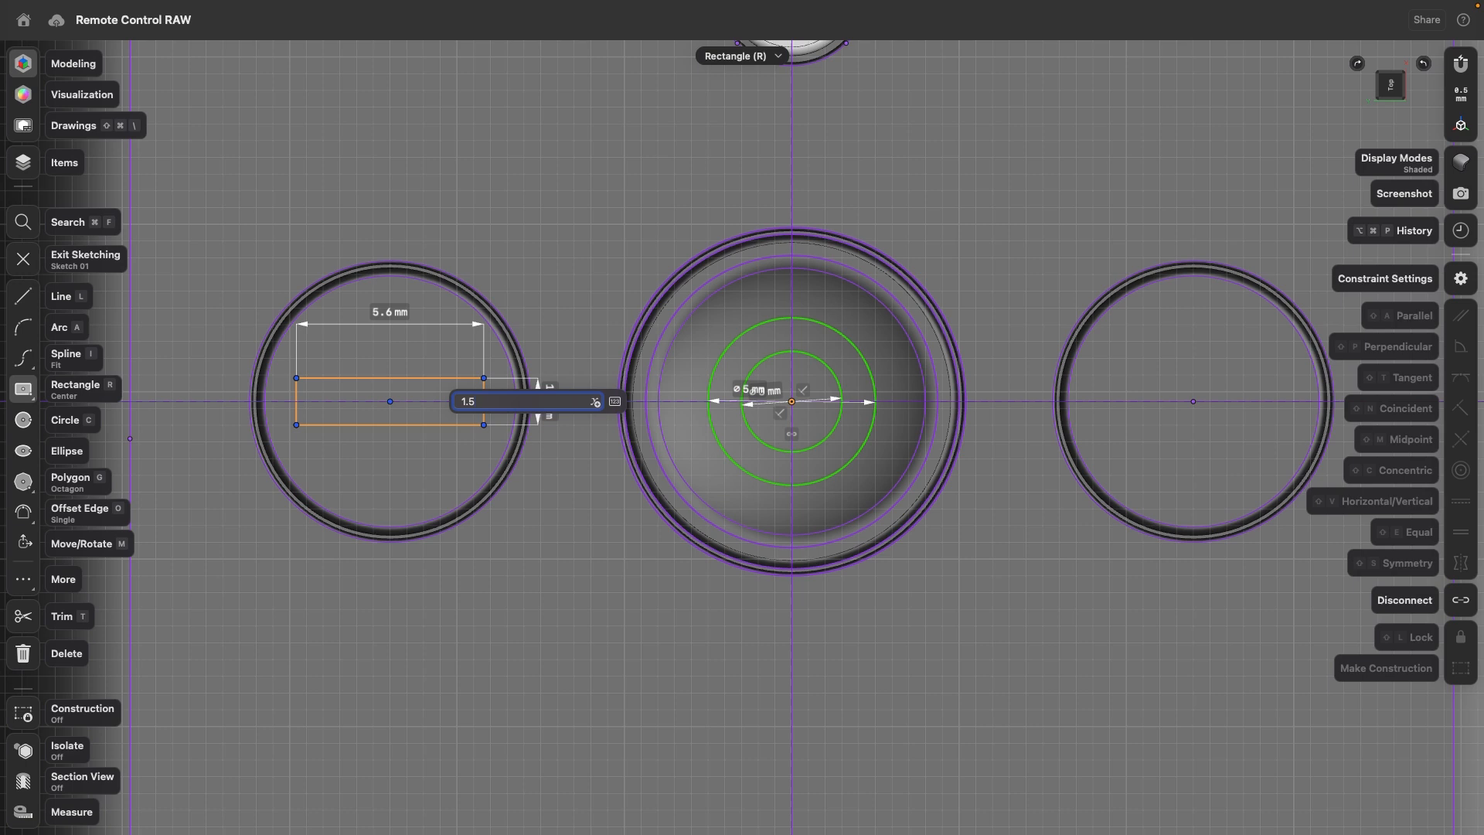
pyautogui.press('Tab')
pyautogui.write('5')
pyautogui.press('Return')
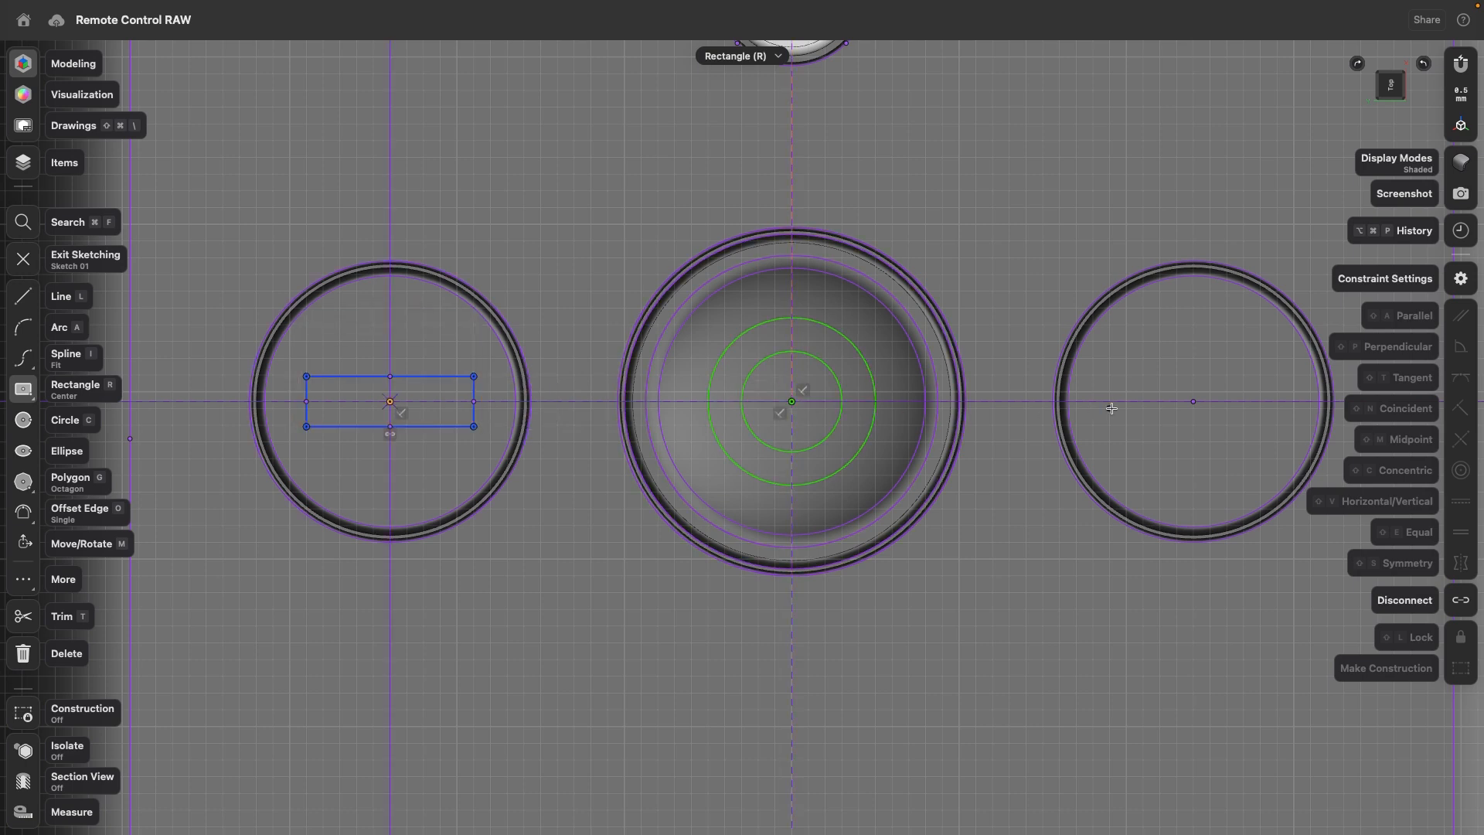
# - Draw a centre rectangle 5 mm wide and 1.5 mm high at the right round button's centre
pyautogui.click(1193, 402)
pyautogui.write('1.5')
pyautogui.press('Tab')
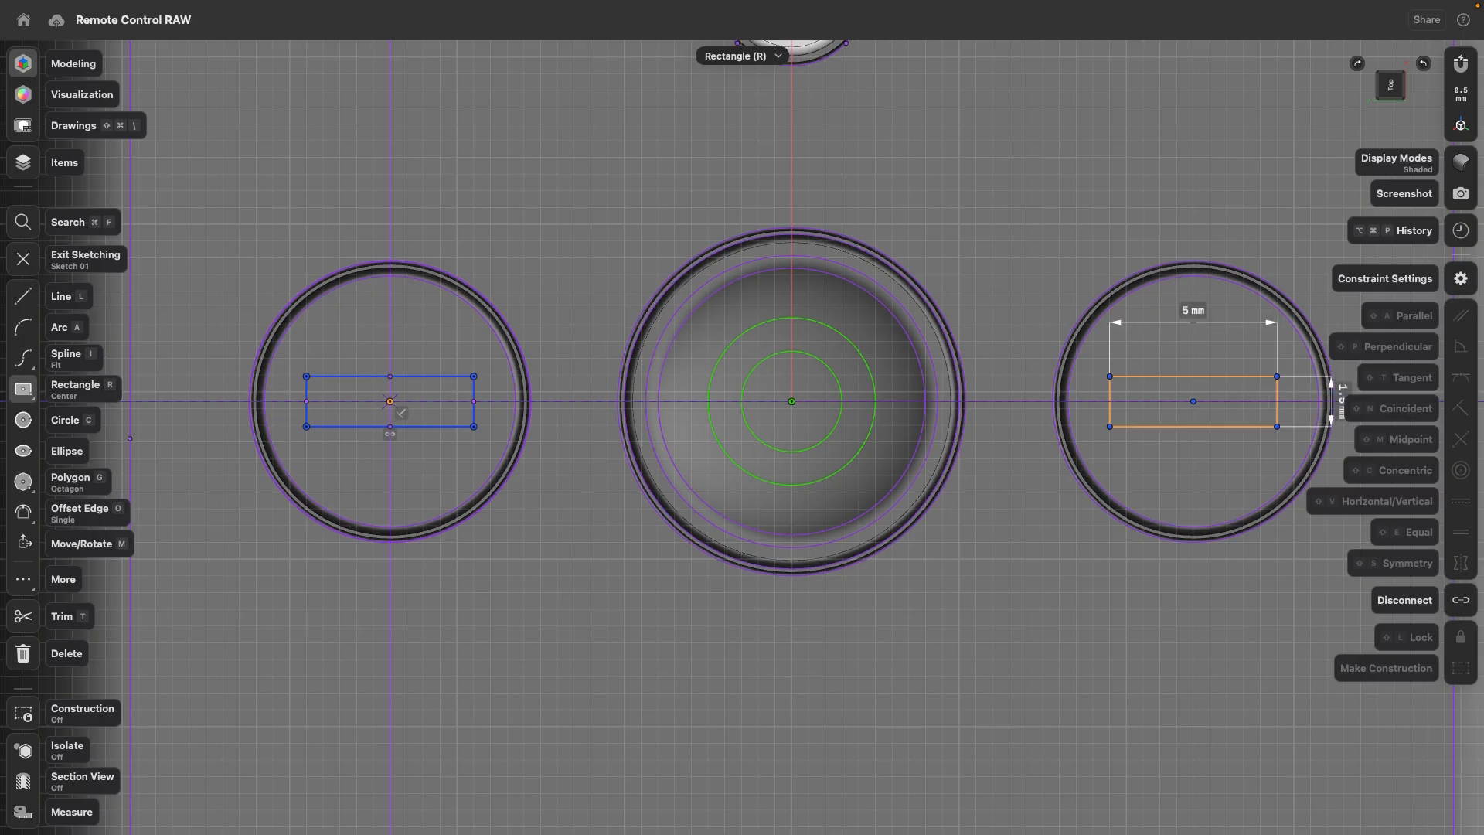
pyautogui.write('5')
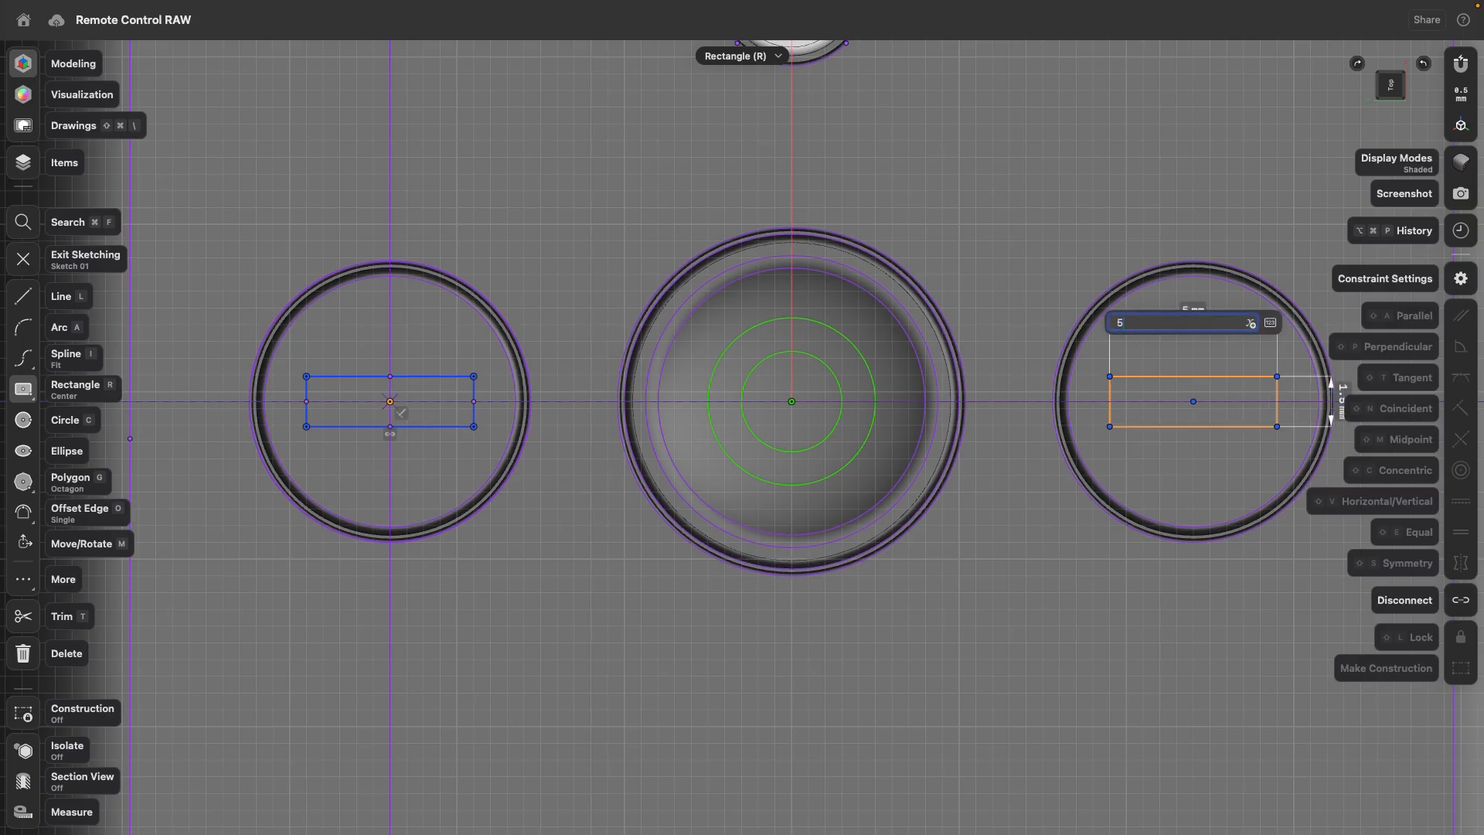
pyautogui.press('Return')
# - Complete the plus icon with a centre rectangle 1.5 mm wide and 5 mm high on the right round button, and exit the sketch
pyautogui.click(1194, 401)
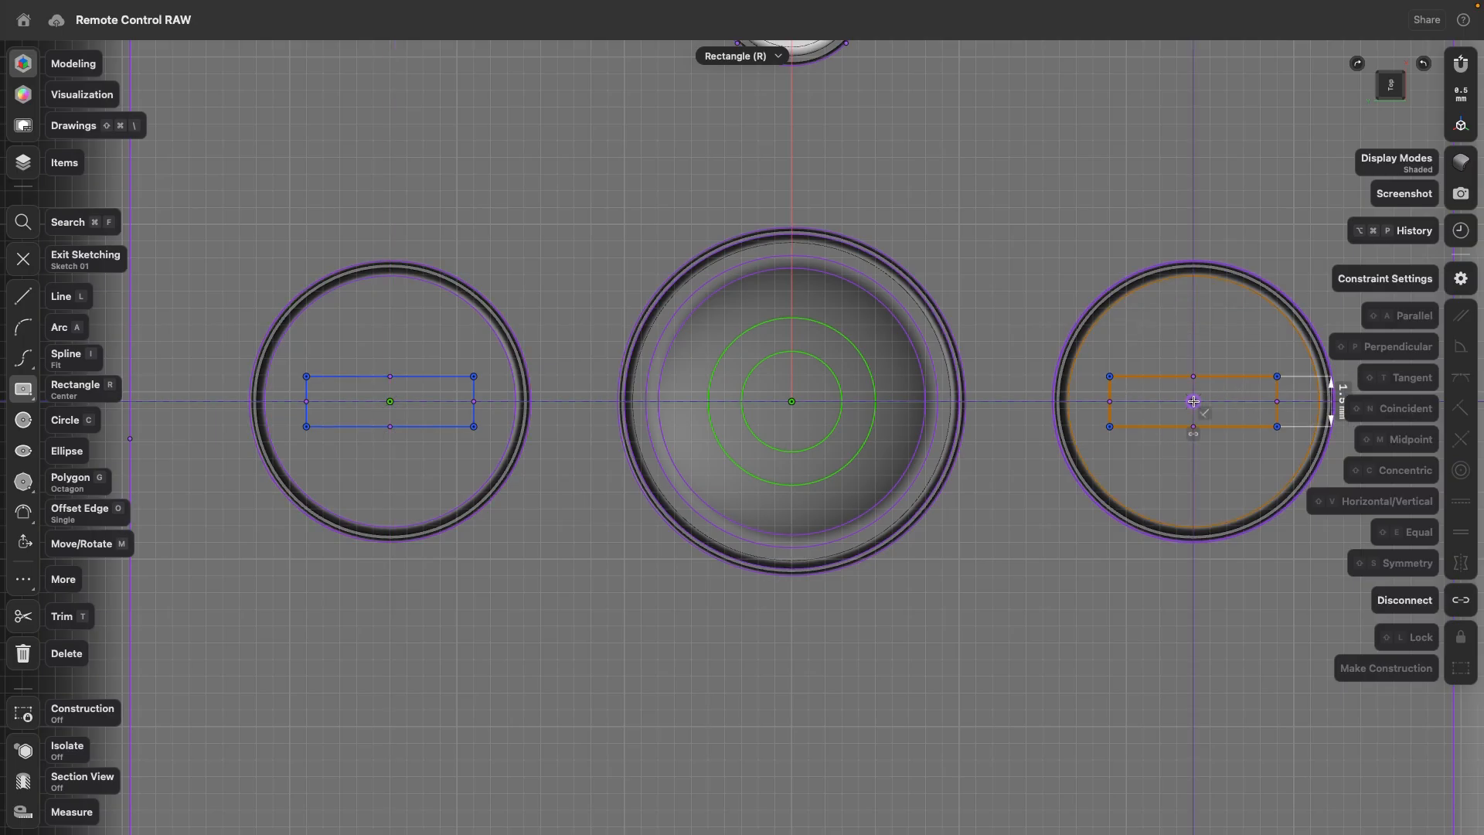
pyautogui.write('5')
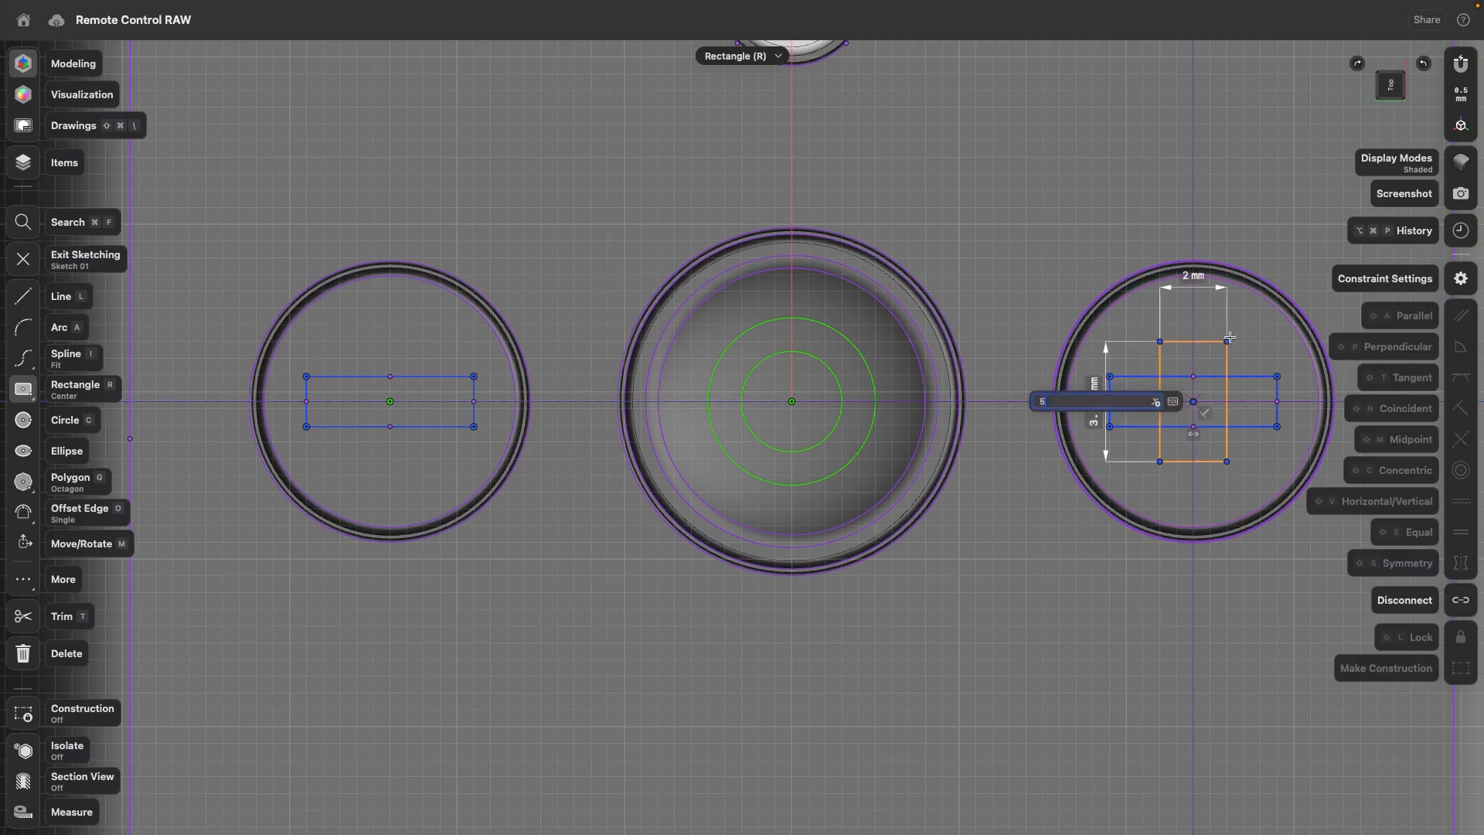
pyautogui.press('Tab')
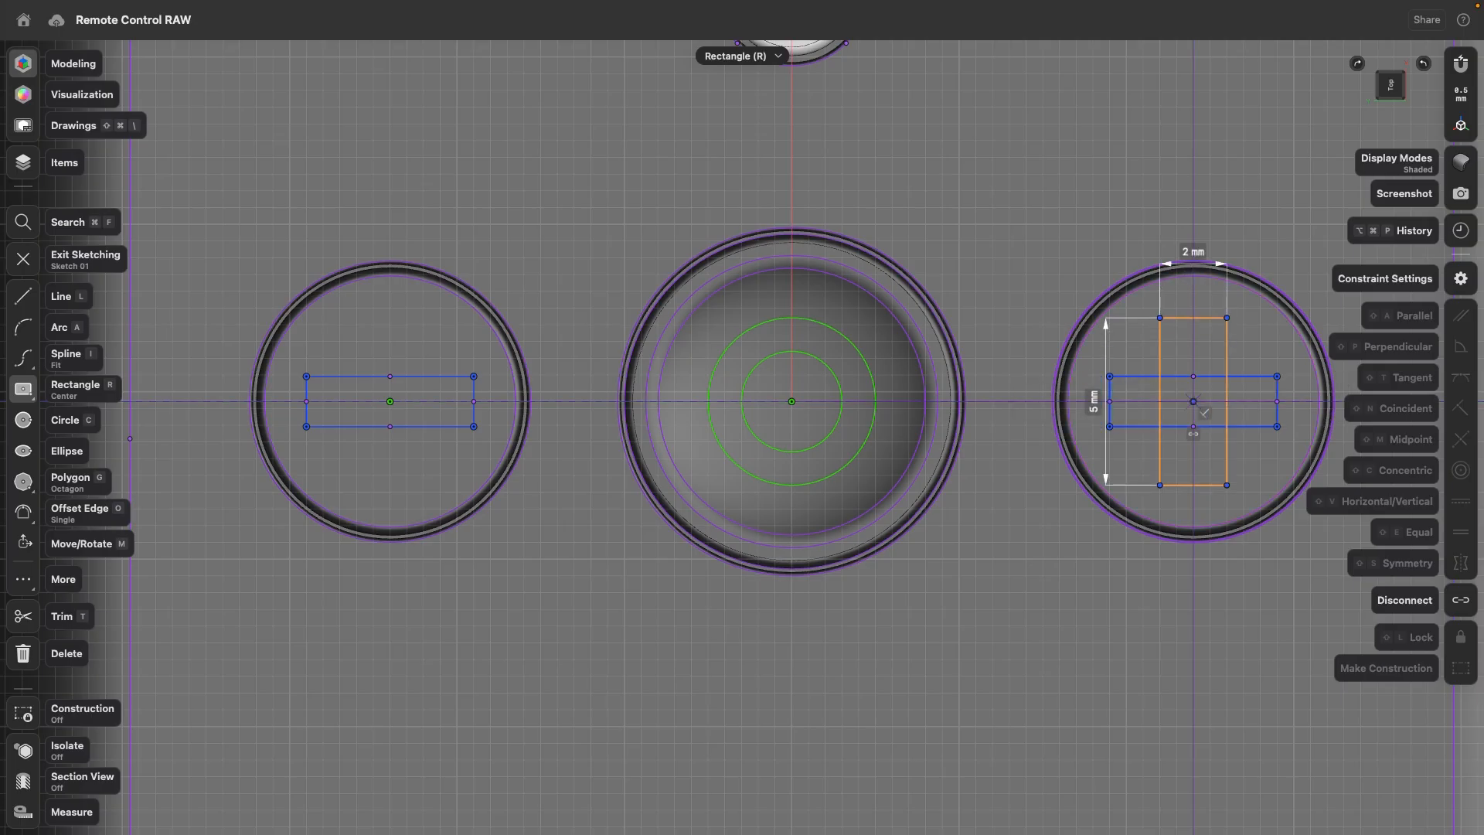
pyautogui.write('1.5')
pyautogui.press('Return')
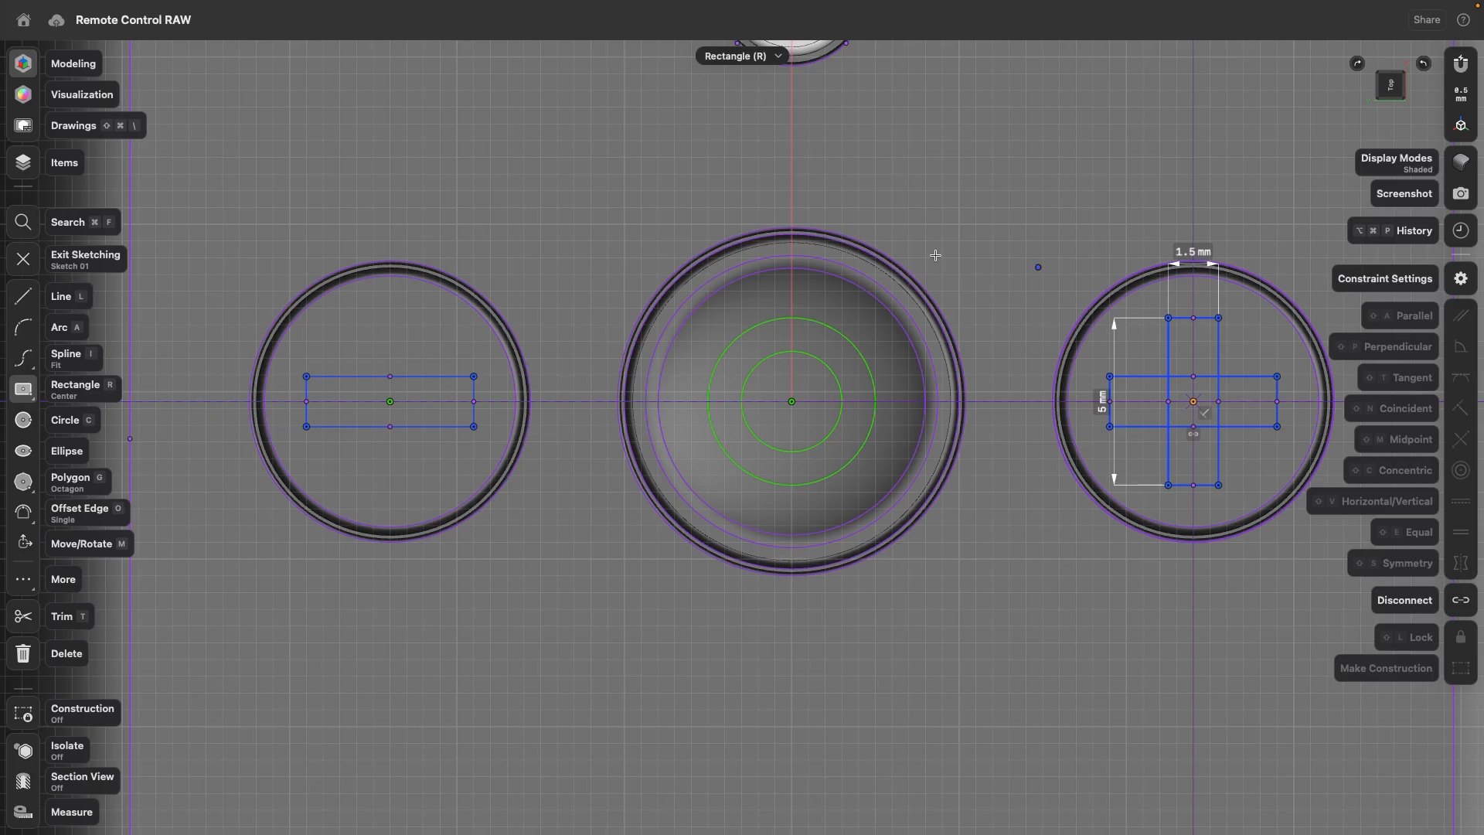
pyautogui.click(24, 259)
pyautogui.scroll(-5, 502, 359)
pyautogui.moveTo(635, 439)
pyautogui.mouseDown(button='right')
pyautogui.moveTo(500, 343)
pyautogui.moveTo(526, 339)
pyautogui.mouseUp(button='right')
pyautogui.click(485, 250)
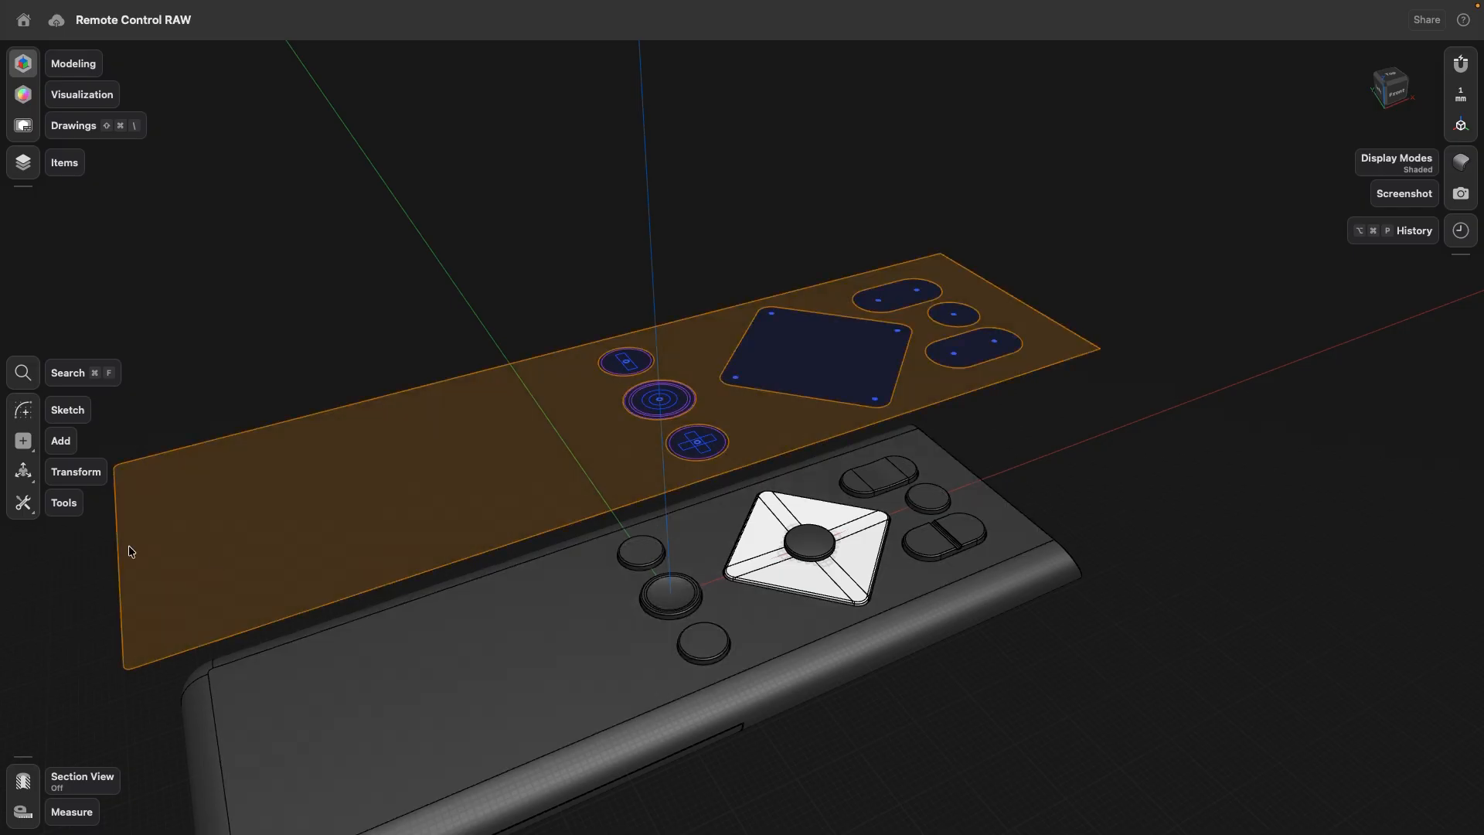
# - Project the minus rectangle onto the top face of the round button below it, with the result set to Edge (Only on Faces)
pyautogui.click(25, 504)
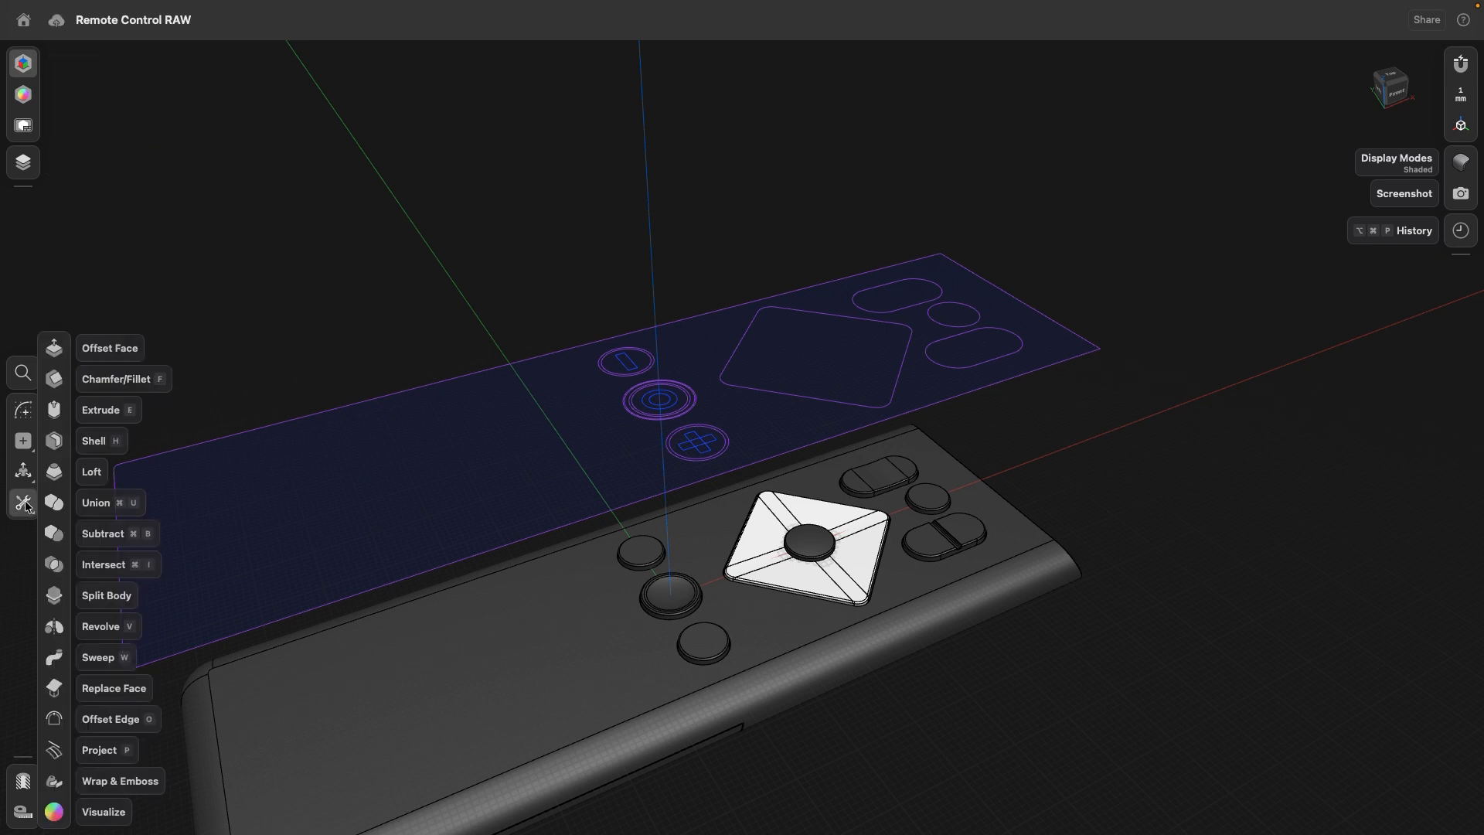
pyautogui.click(69, 748)
pyautogui.scroll(5, 648, 364)
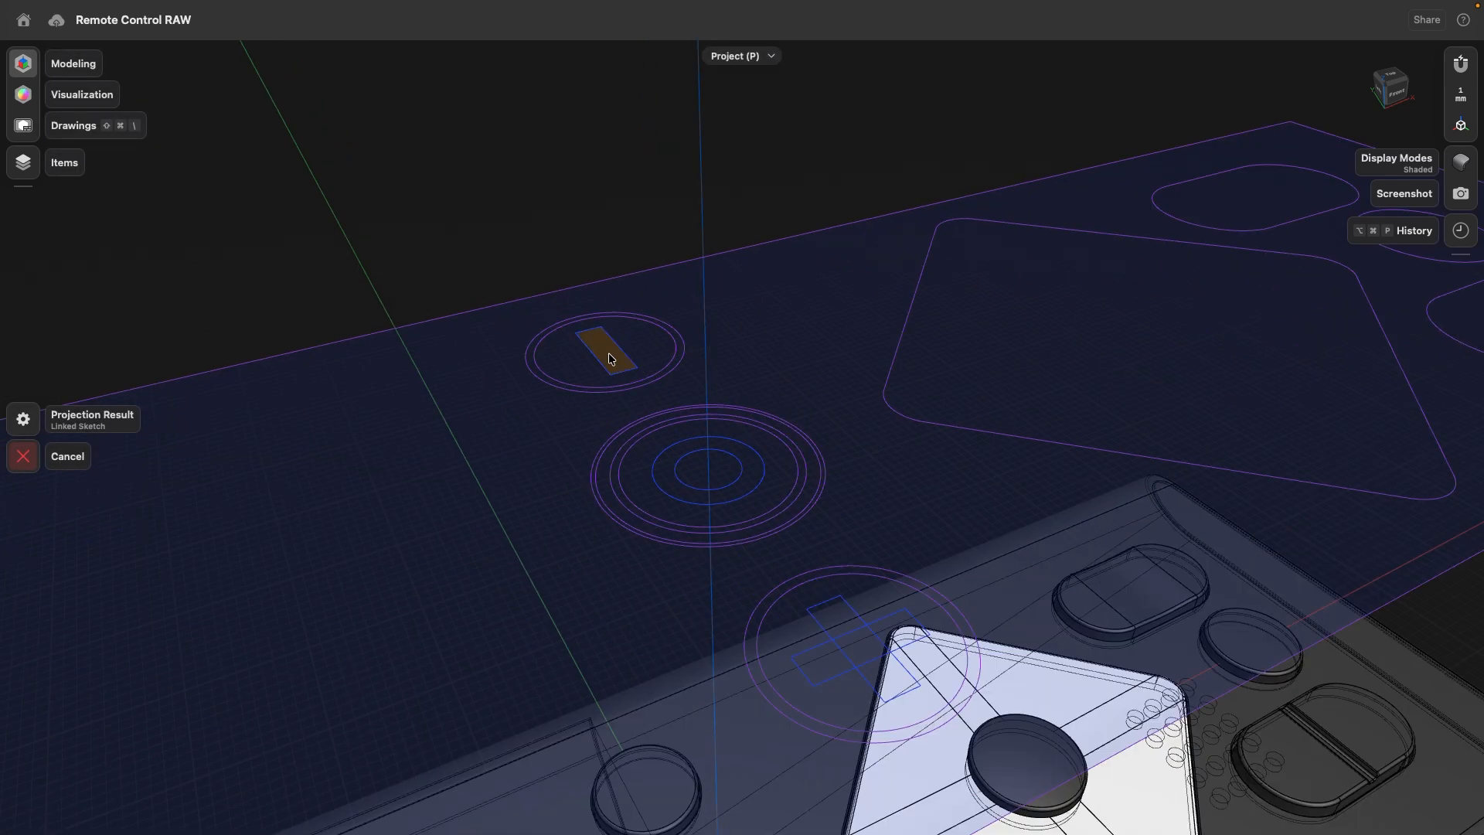
pyautogui.click(610, 358)
pyautogui.scroll(-5, 611, 354)
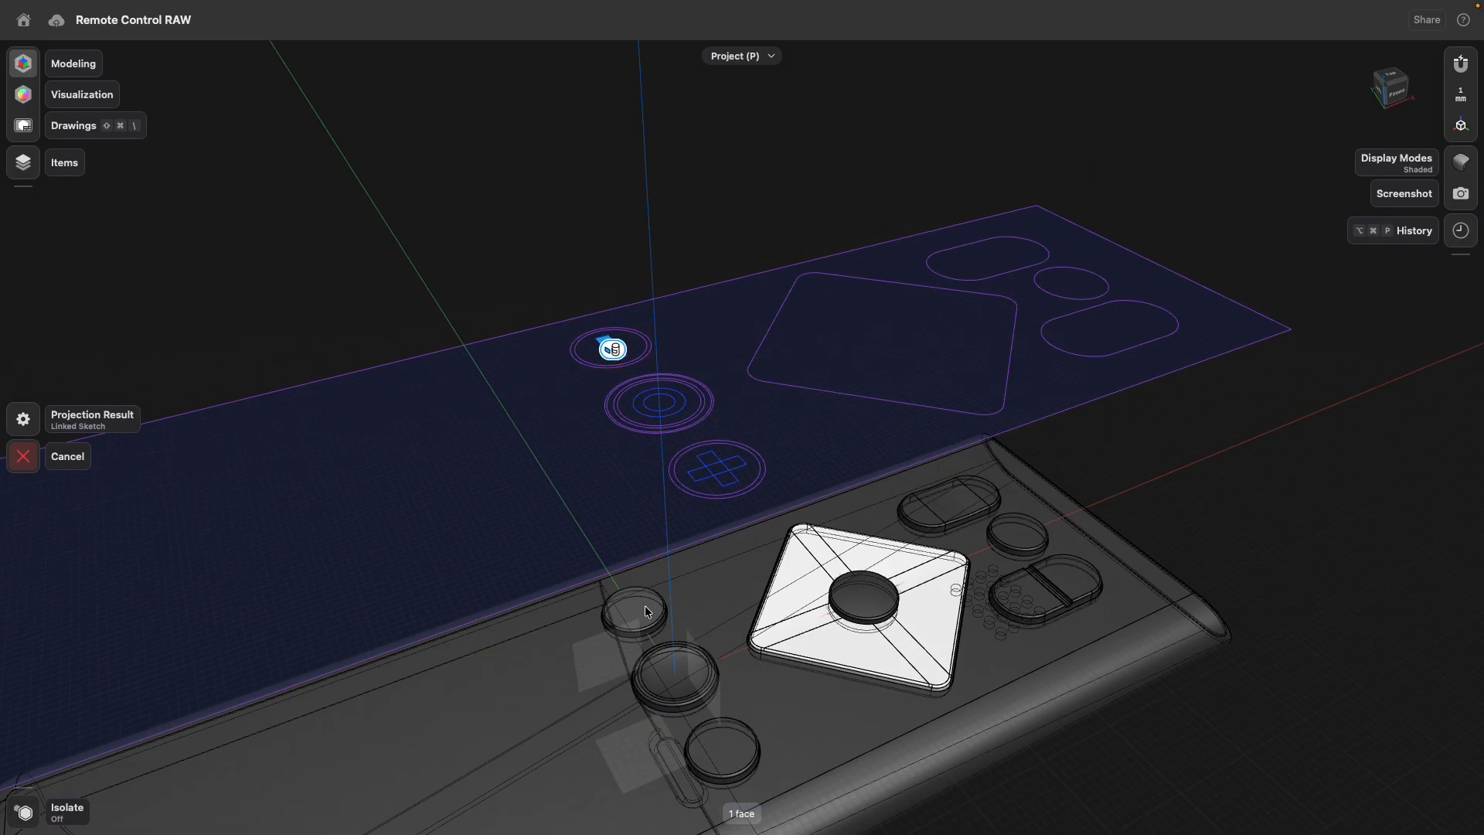
pyautogui.click(646, 611)
pyautogui.click(24, 439)
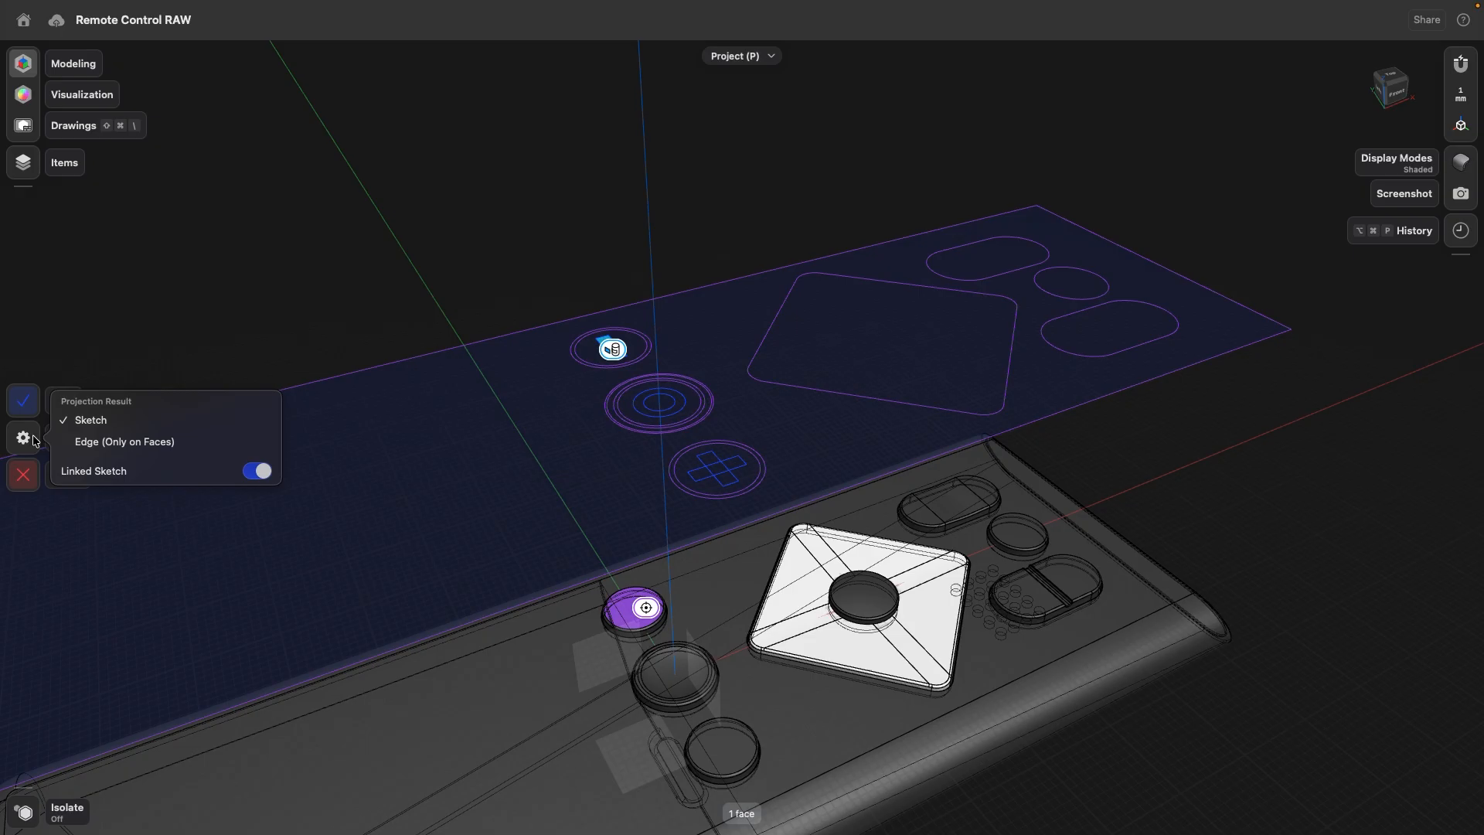
pyautogui.click(125, 442)
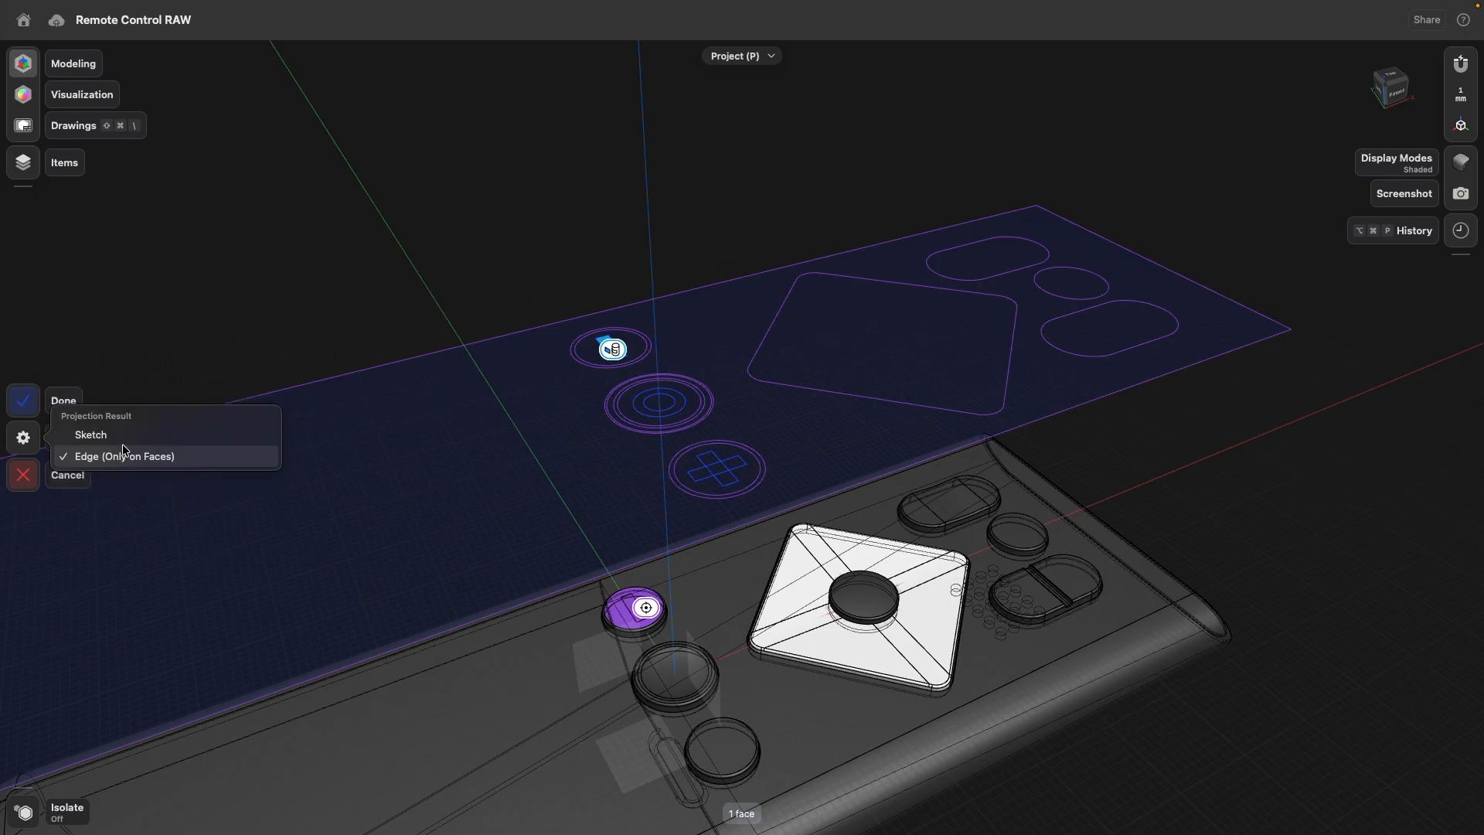
pyautogui.click(25, 407)
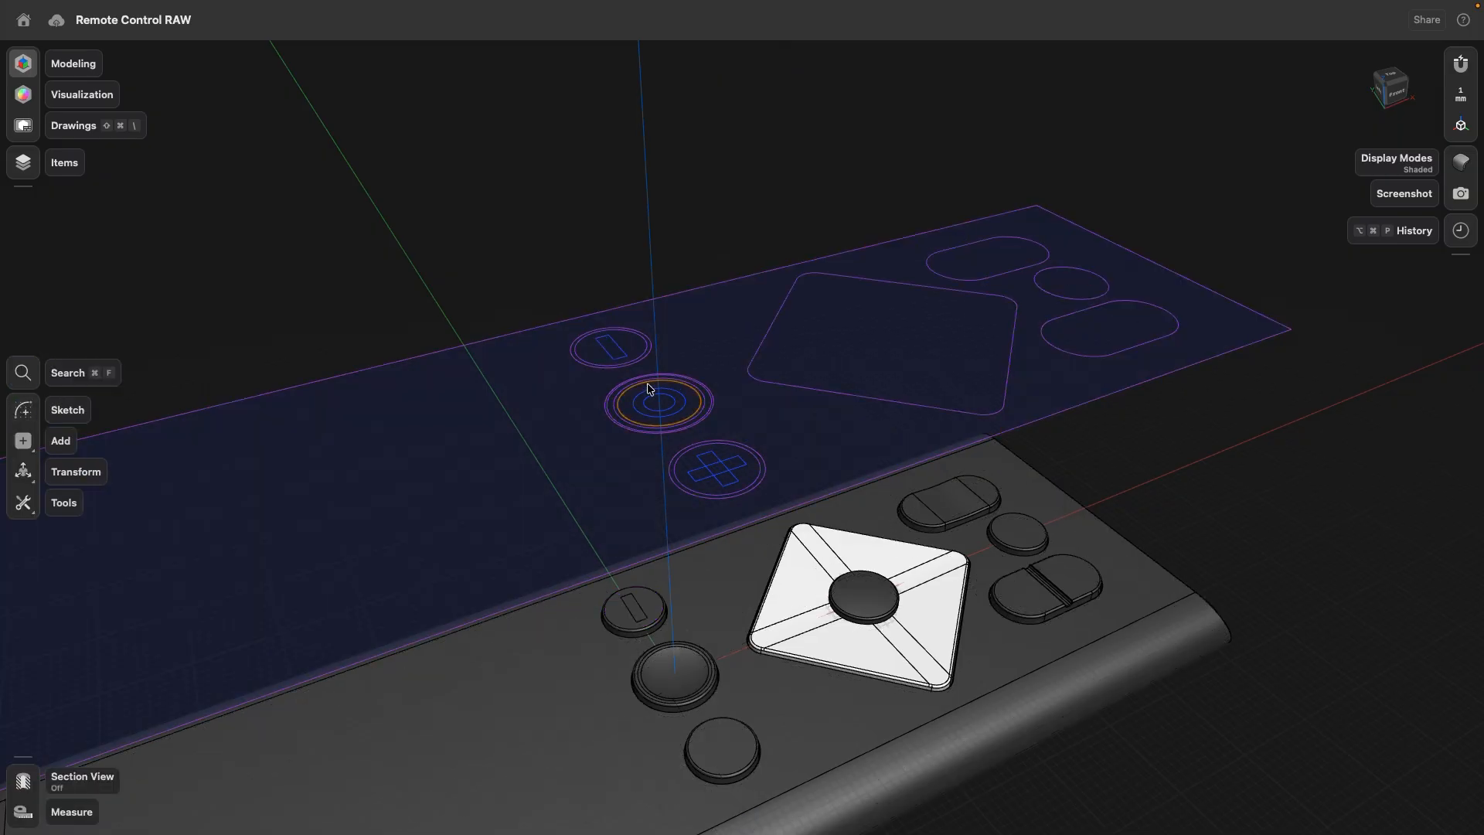
# - Project the ring between the two concentric circles onto the middle round button's top face as Edge (Only on Faces)
pyautogui.scroll(3, 723, 412)
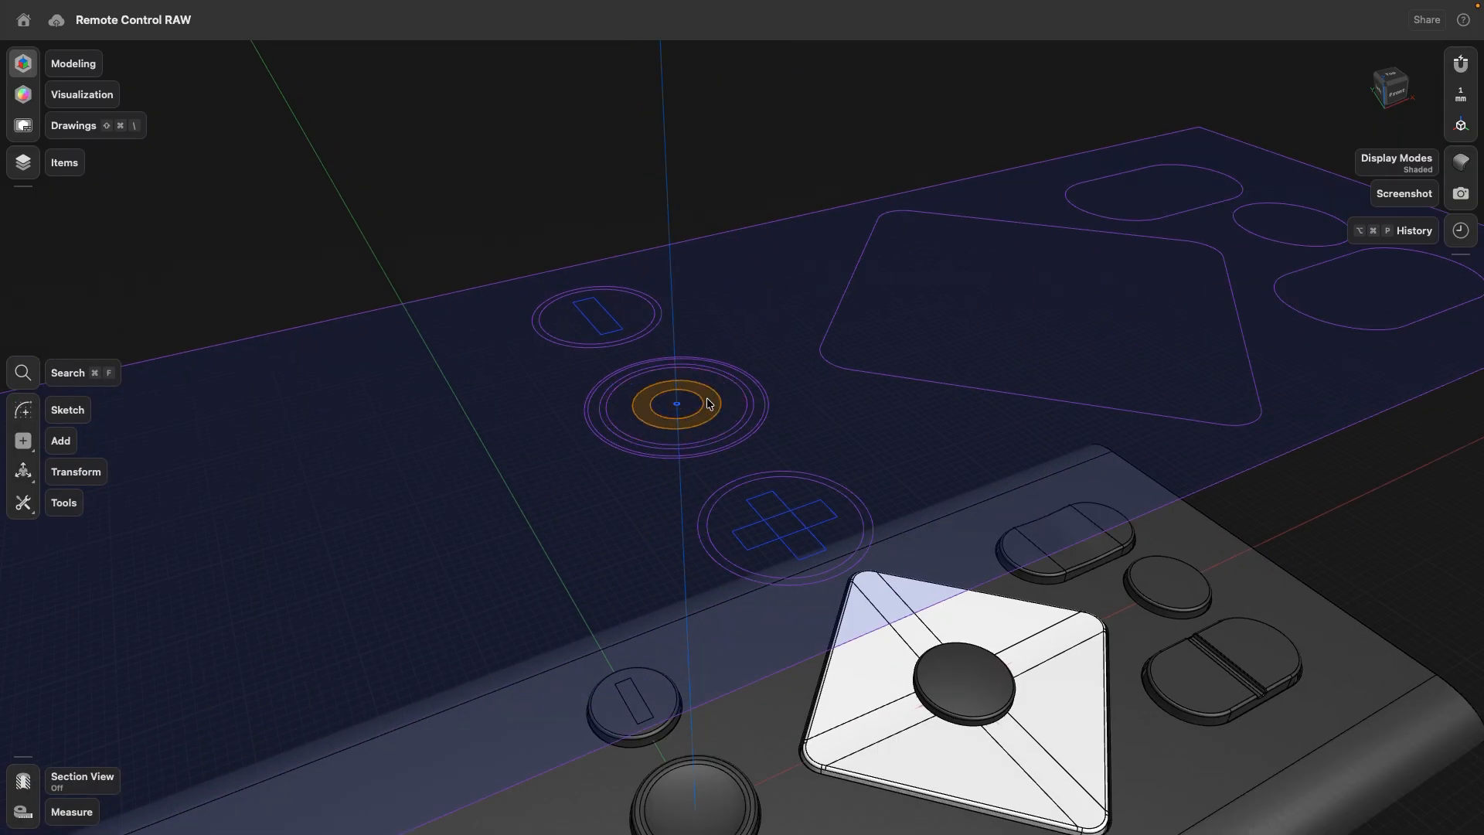
pyautogui.click(709, 403)
pyautogui.scroll(-5, 517, 396)
pyautogui.click(21, 659)
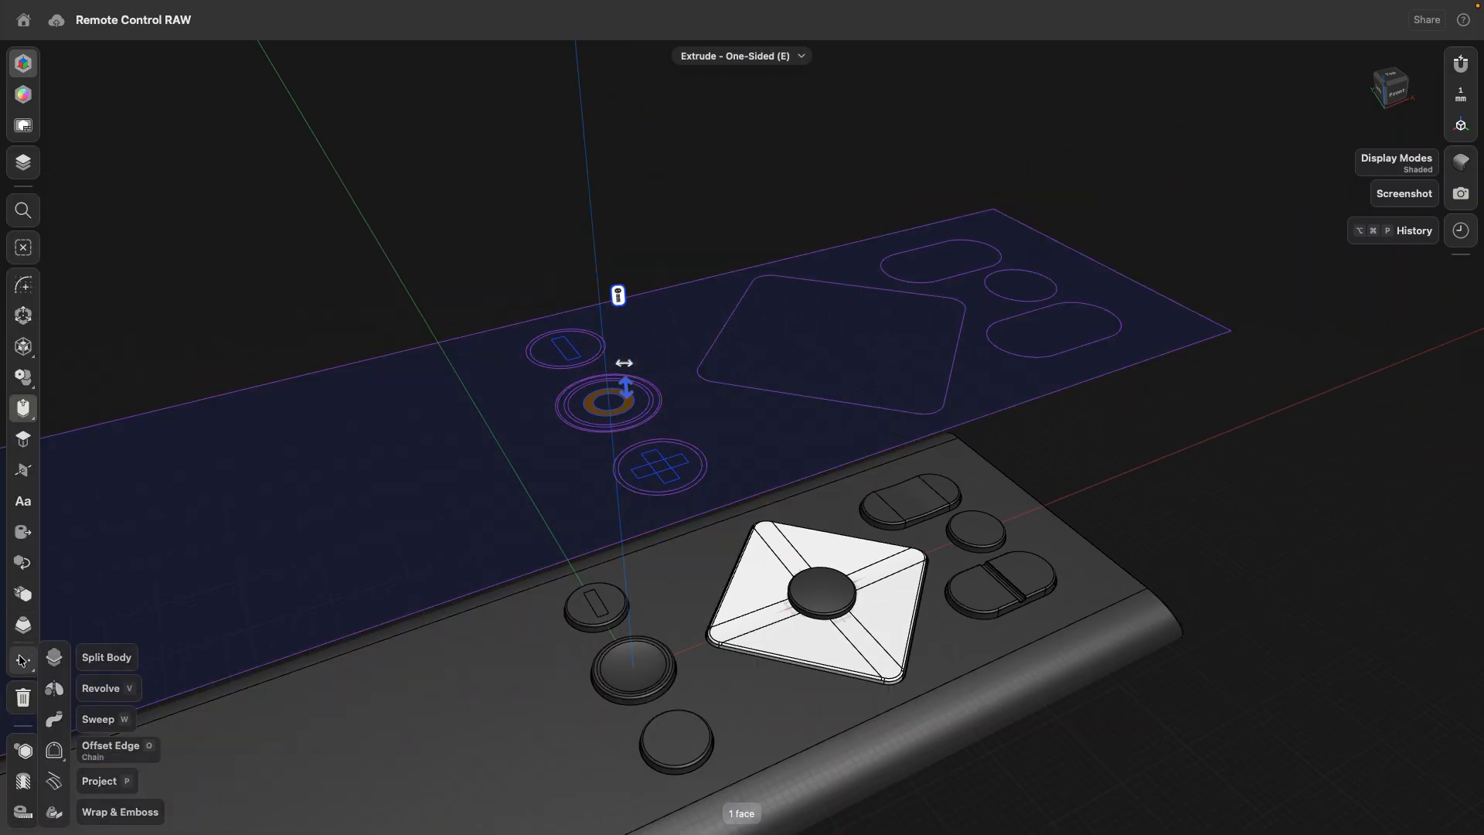
pyautogui.click(56, 782)
pyautogui.click(613, 676)
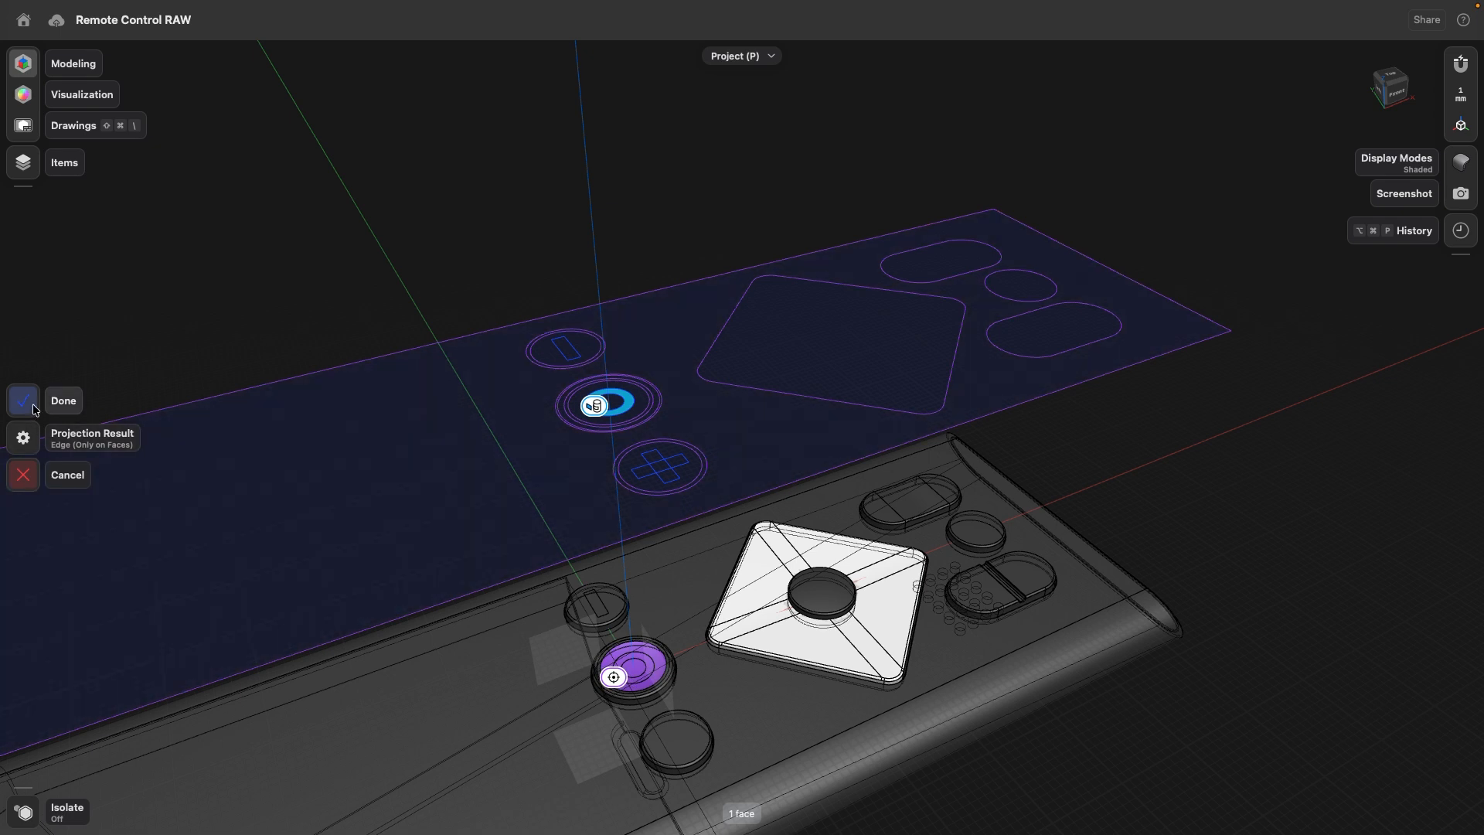
pyautogui.click(25, 432)
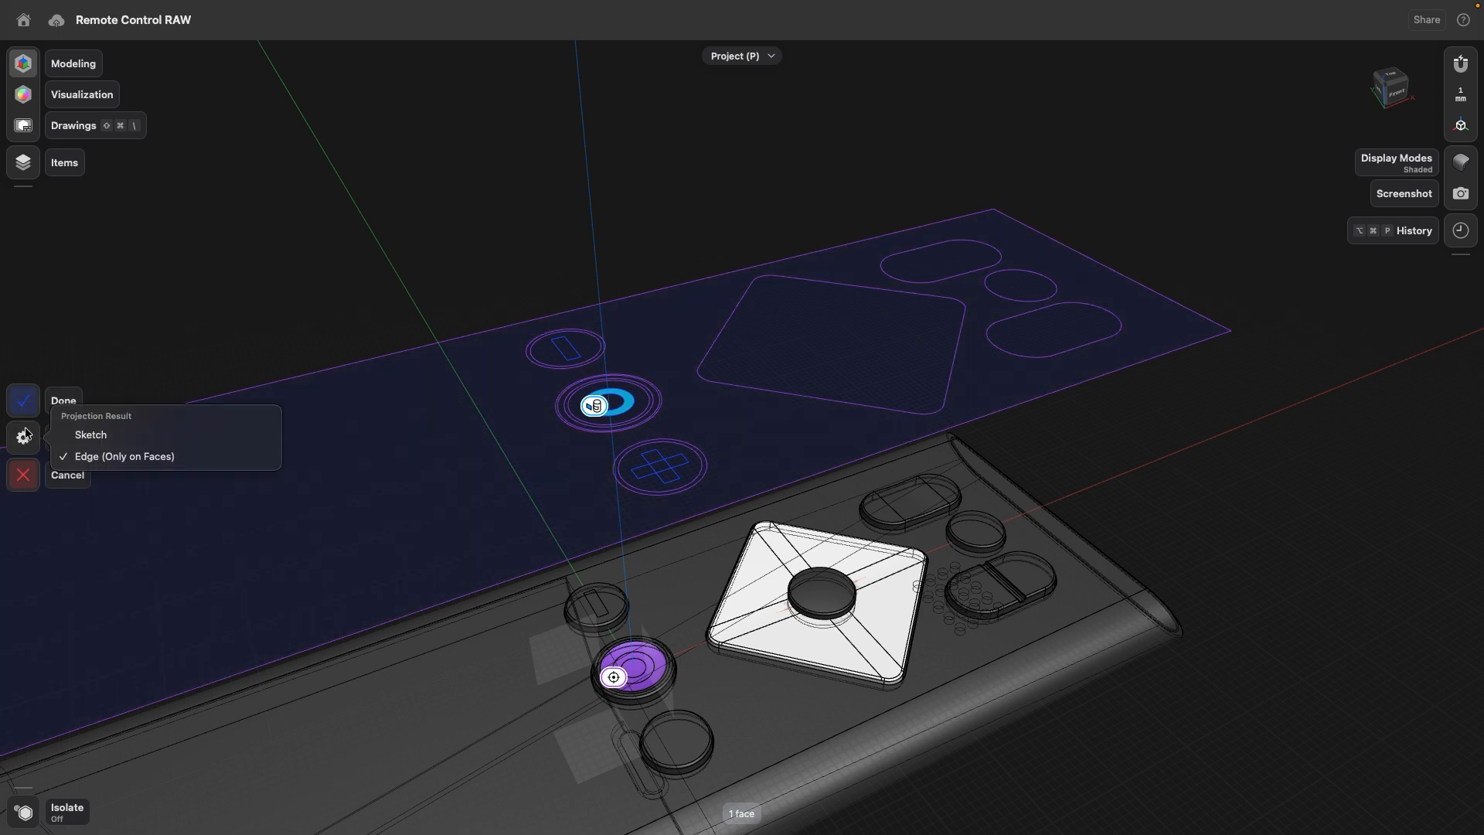
pyautogui.click(24, 406)
pyautogui.scroll(8, 669, 487)
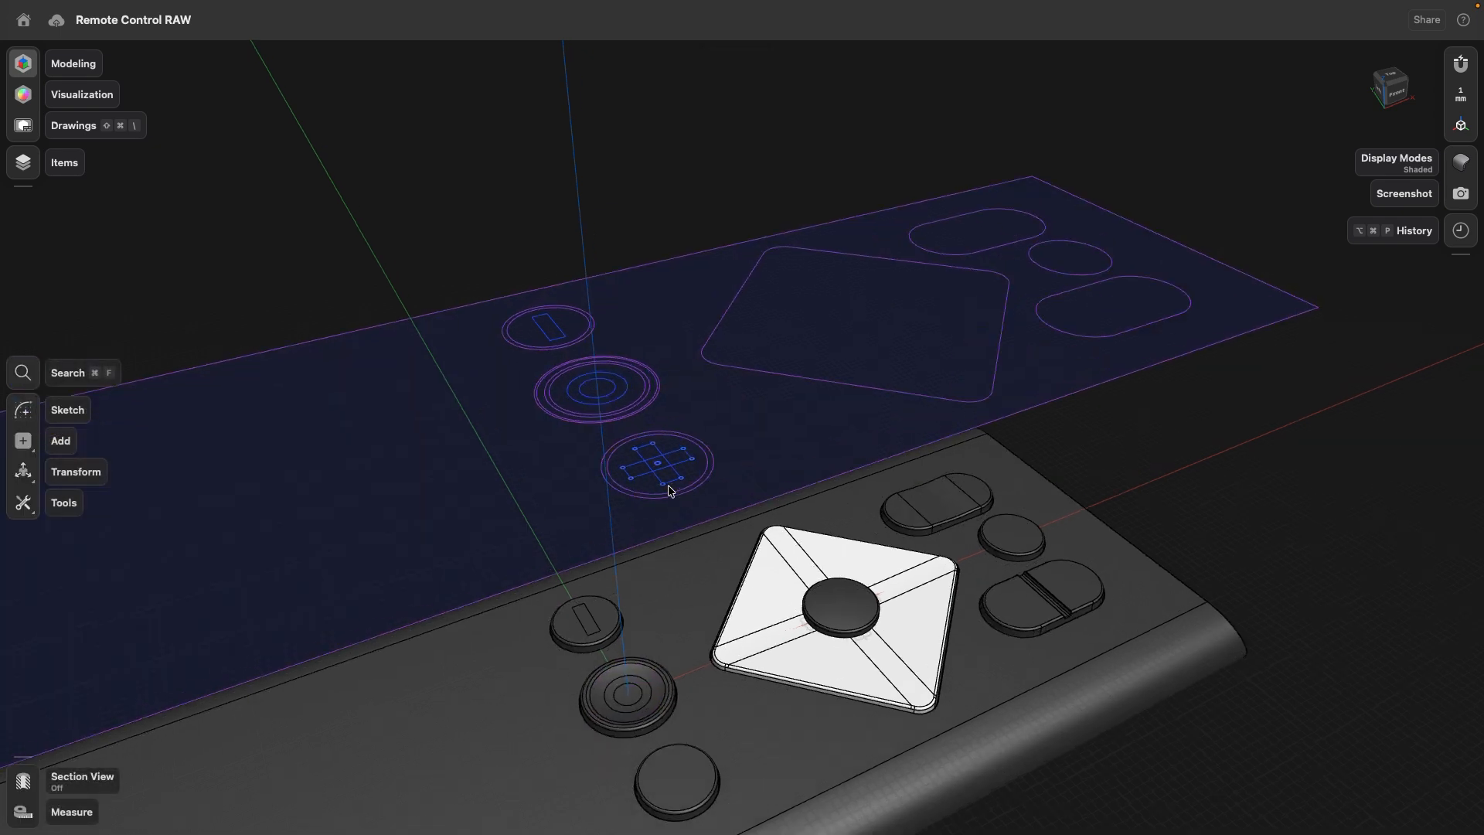
# - Project the plus icon's faces onto the right round button's top face as Edge (Only on Faces)
pyautogui.click(653, 469)
pyautogui.click(572, 455)
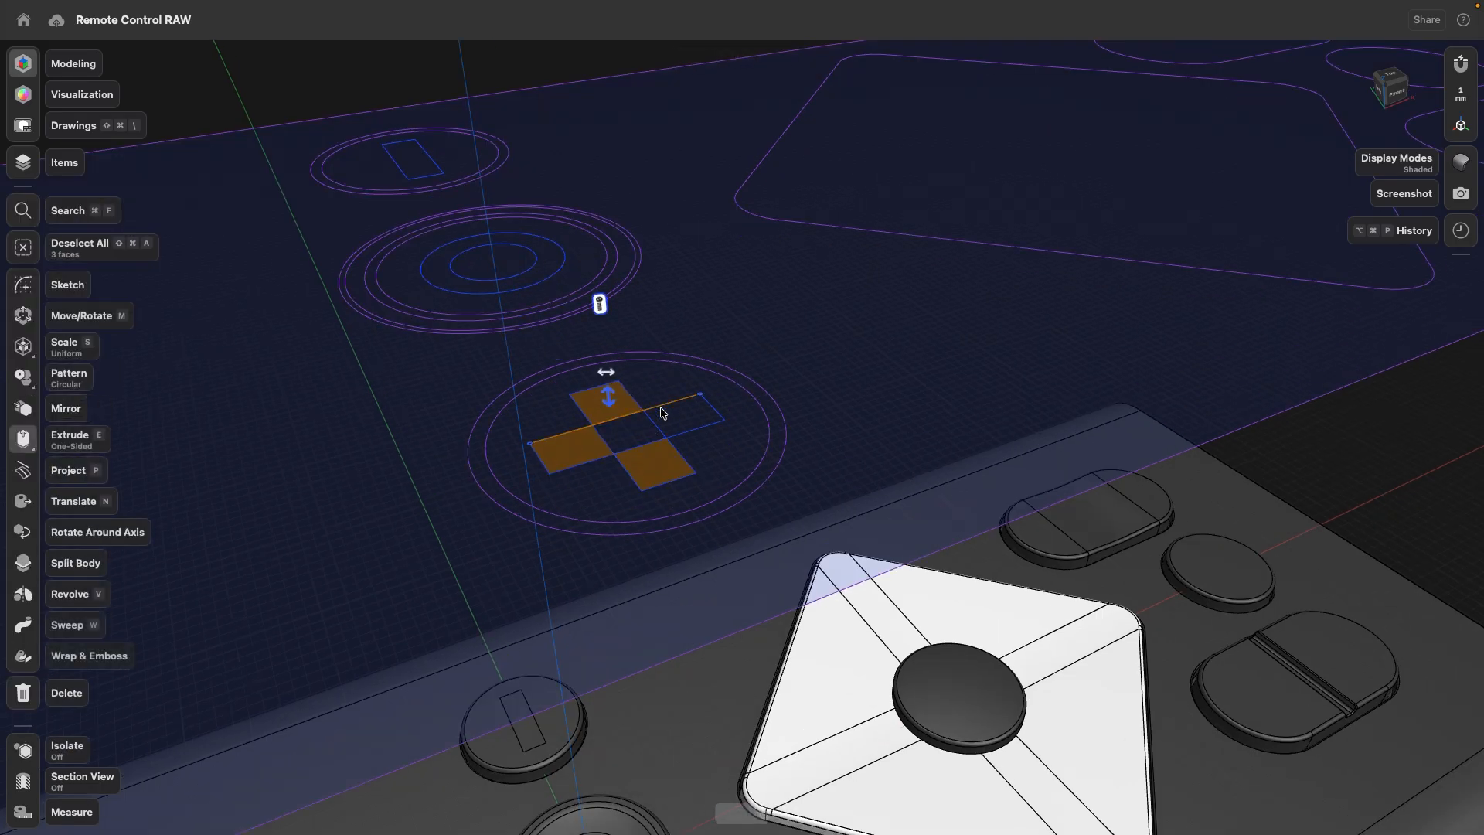
pyautogui.click(607, 402)
pyautogui.click(684, 414)
pyautogui.scroll(-6, 662, 441)
pyautogui.moveTo(685, 572)
pyautogui.mouseDown(button='middle')
pyautogui.moveTo(657, 453)
pyautogui.moveTo(654, 323)
pyautogui.mouseUp(button='middle')
pyautogui.click(638, 467)
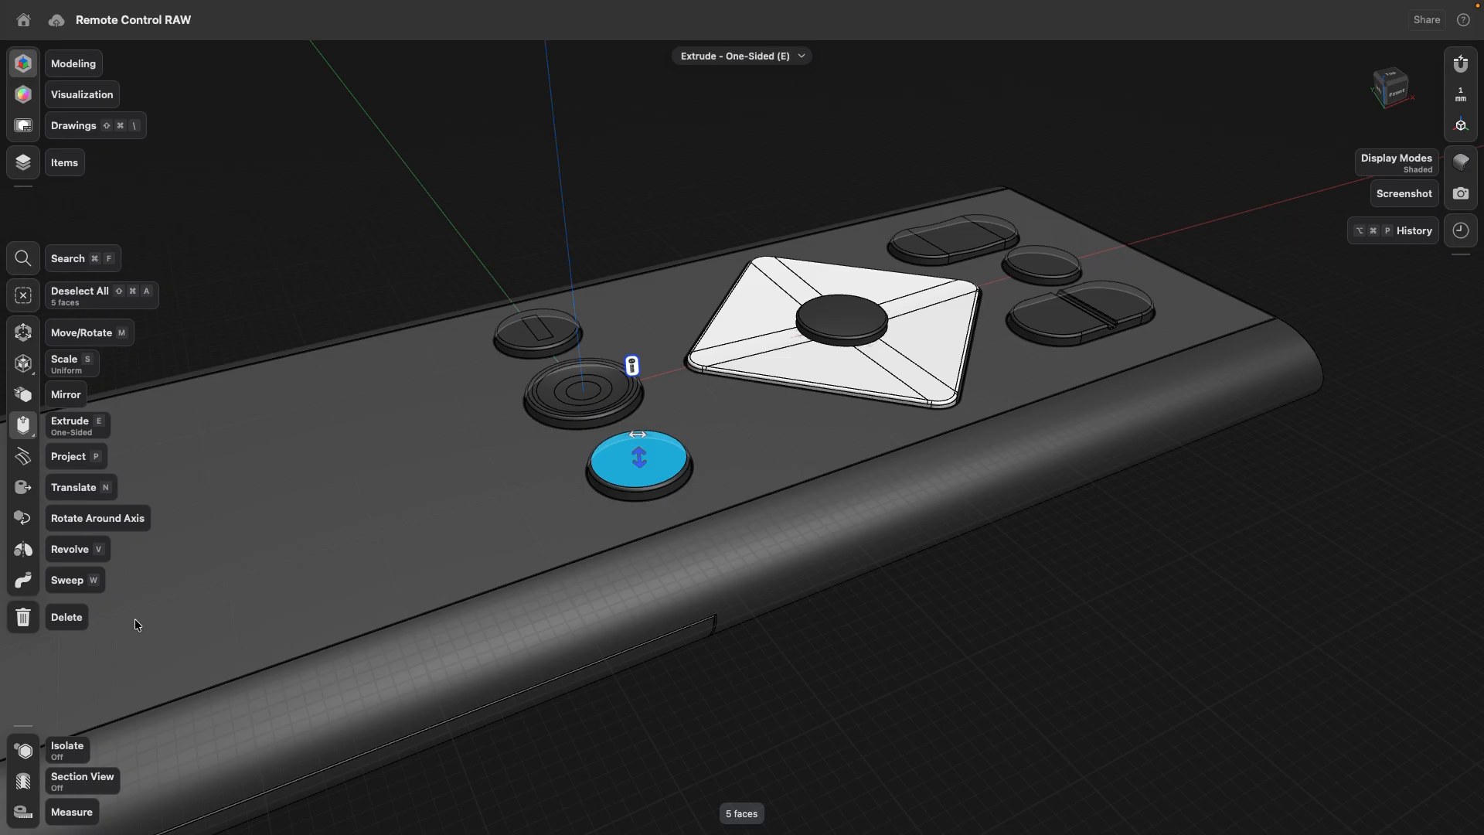
pyautogui.click(28, 460)
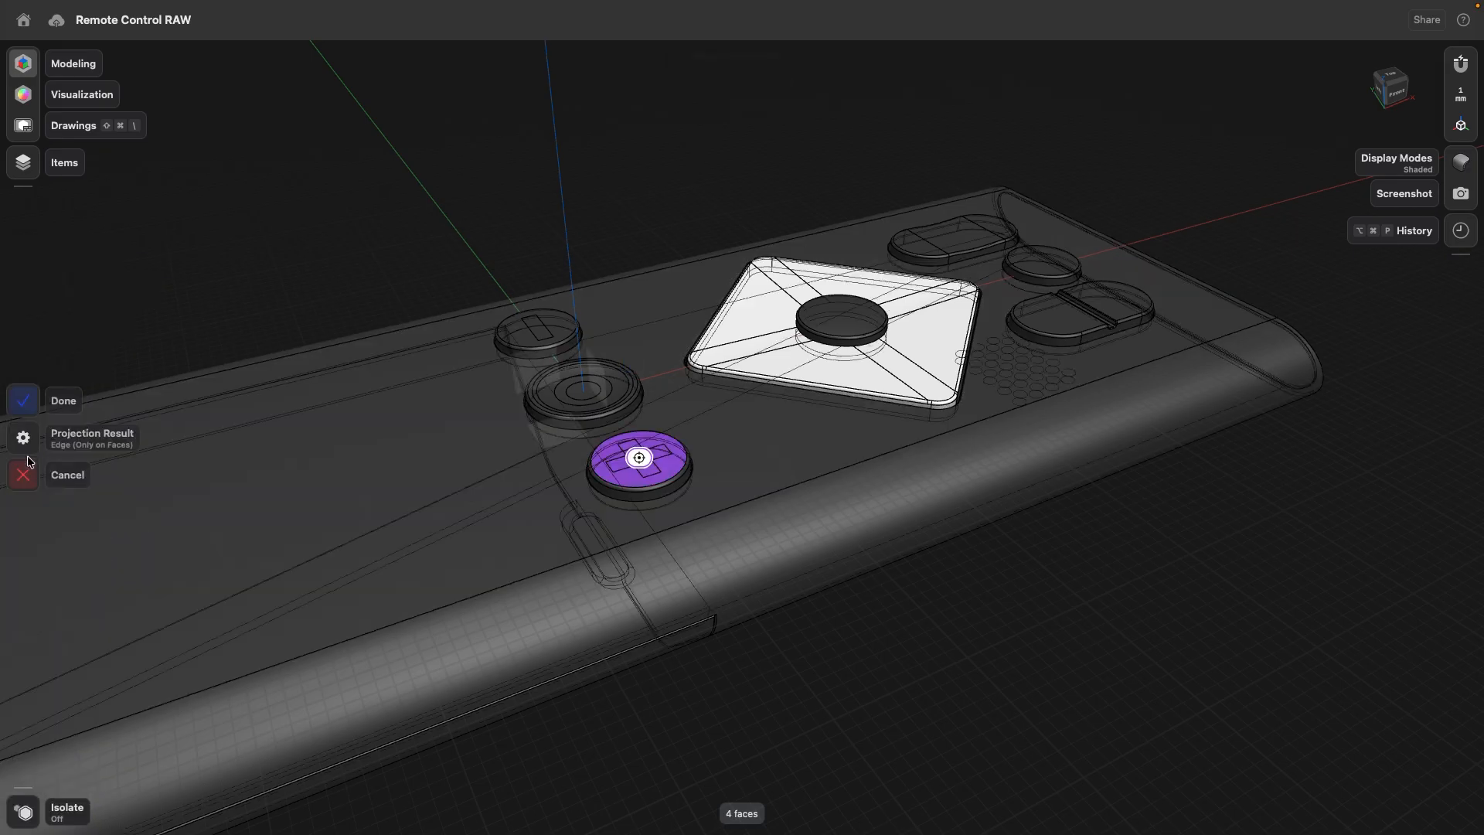
pyautogui.click(25, 439)
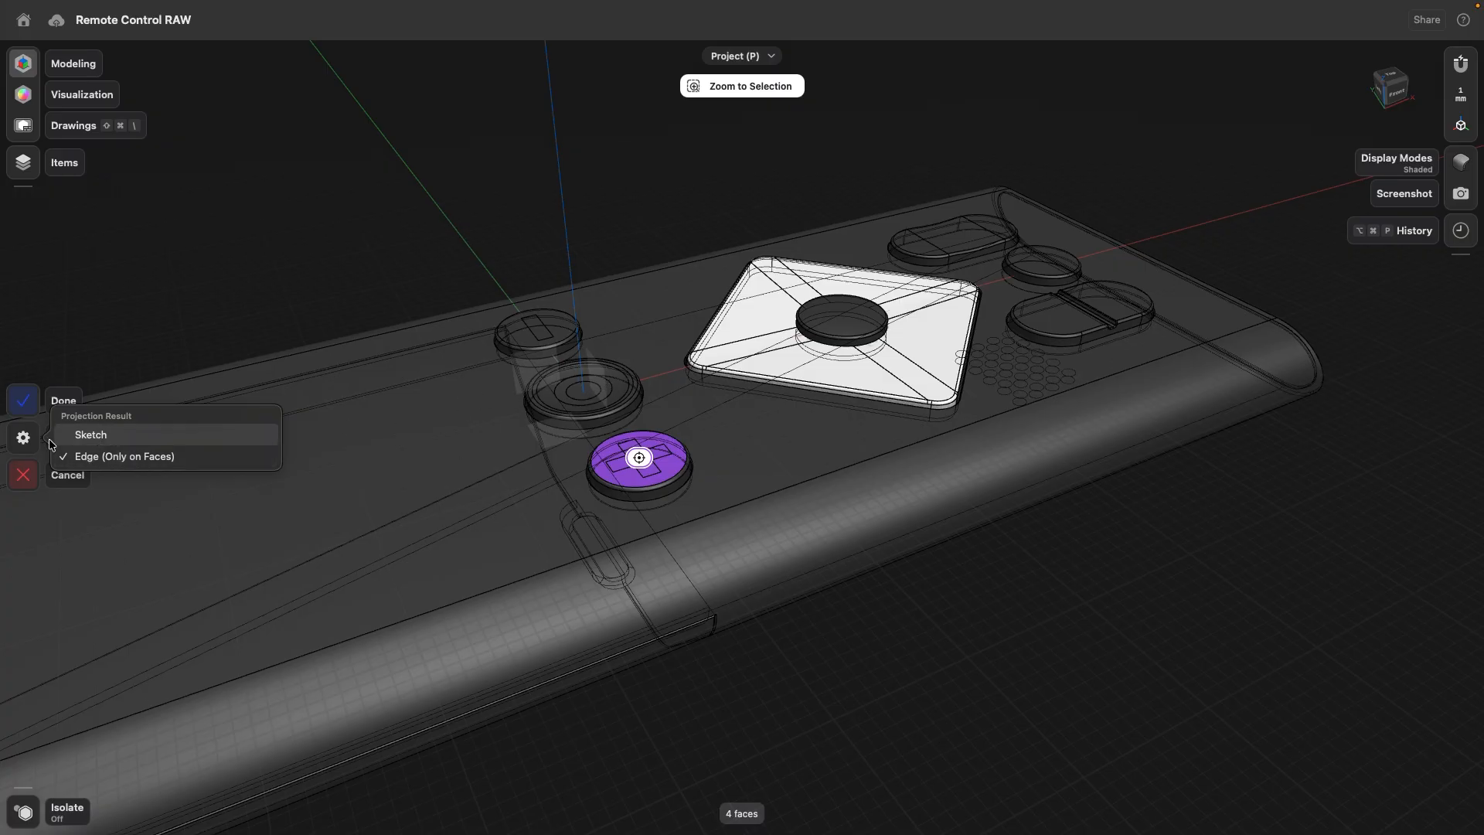
pyautogui.click(25, 403)
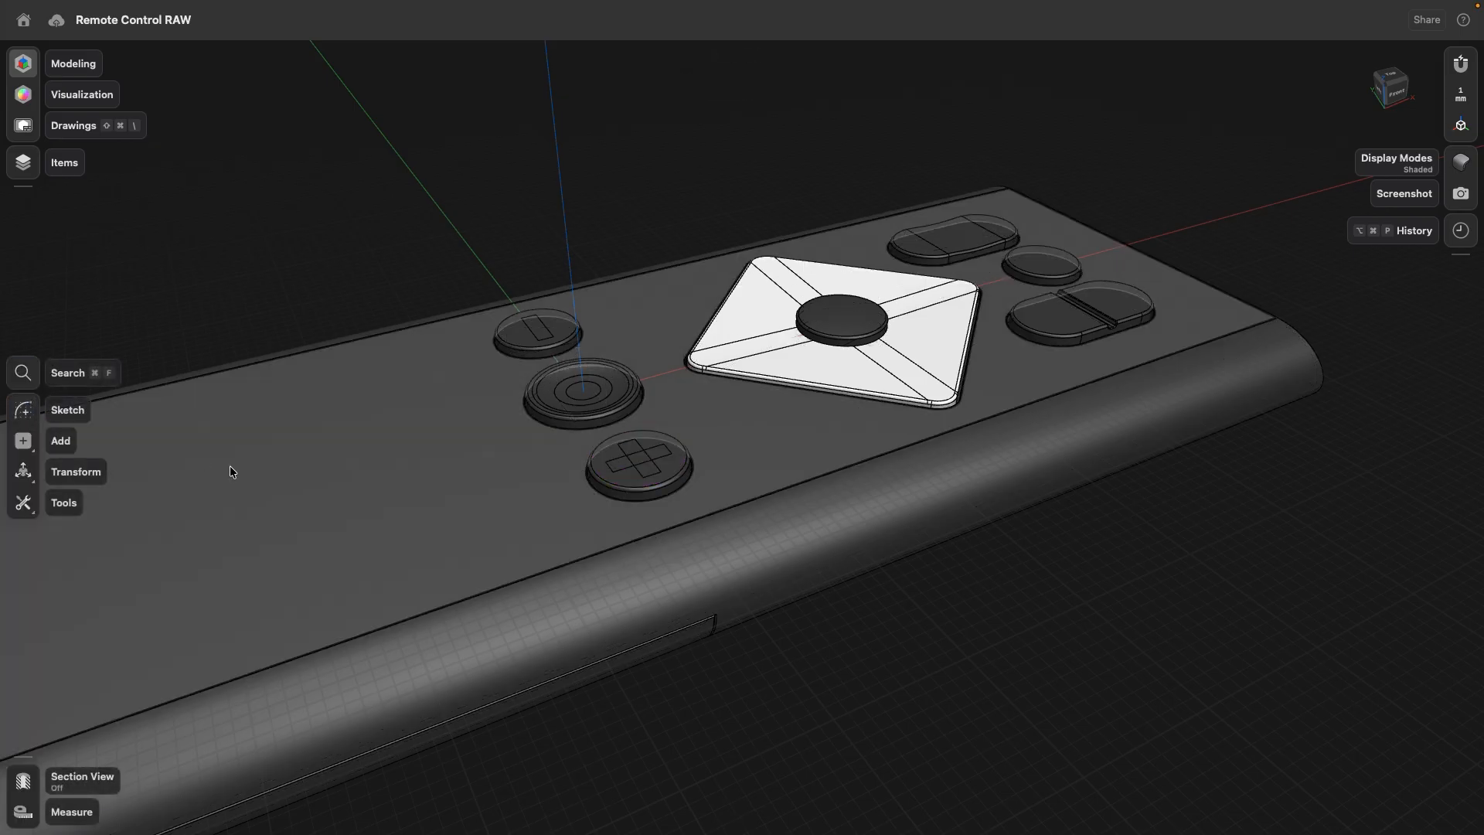
pyautogui.scroll(-2, 354, 537)
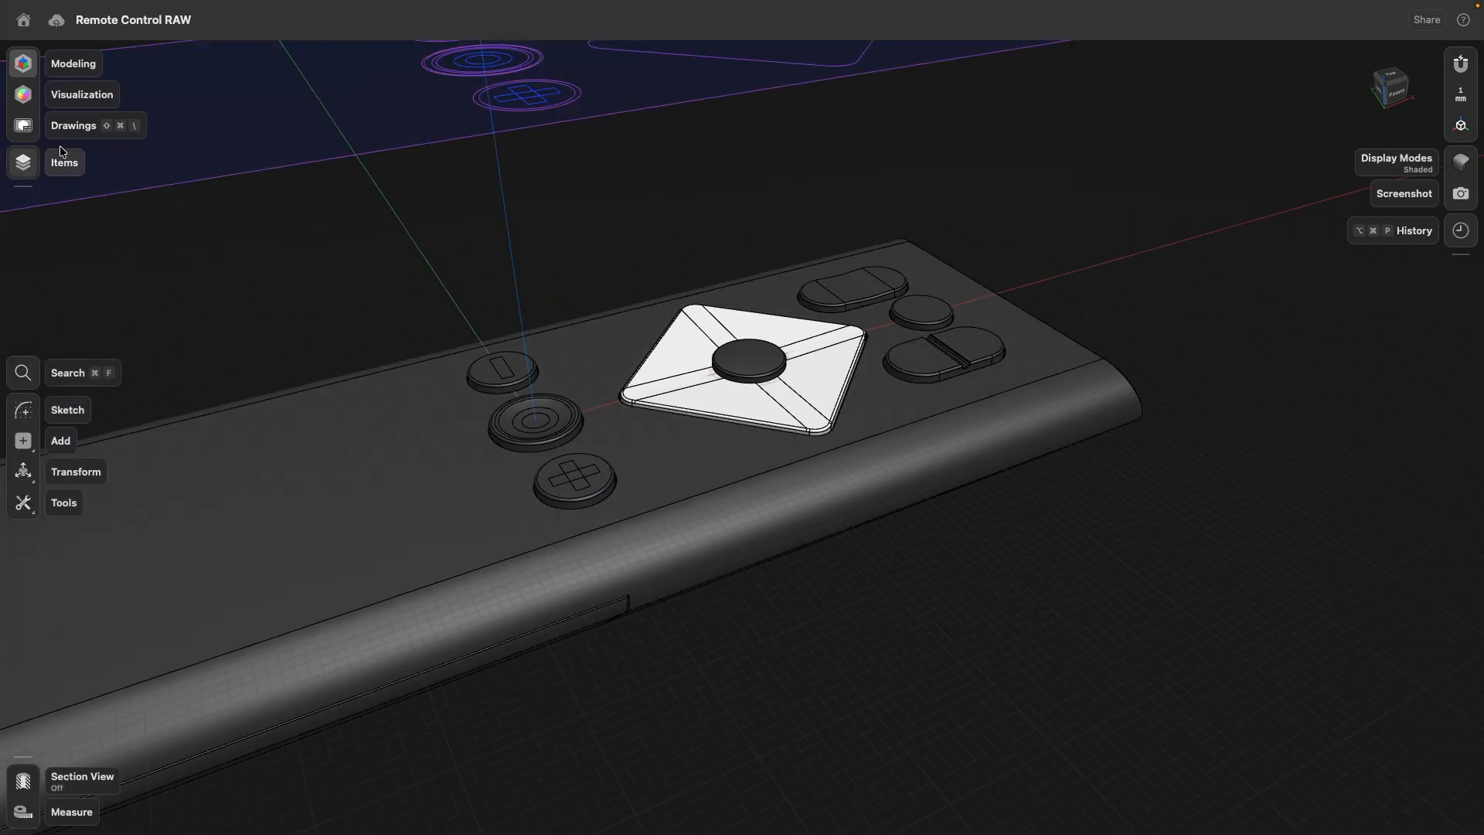
# - Switch to Visualization and apply the Rough Aluminum material to the minus, ring and plus icon faces on the three round buttons
pyautogui.click(23, 94)
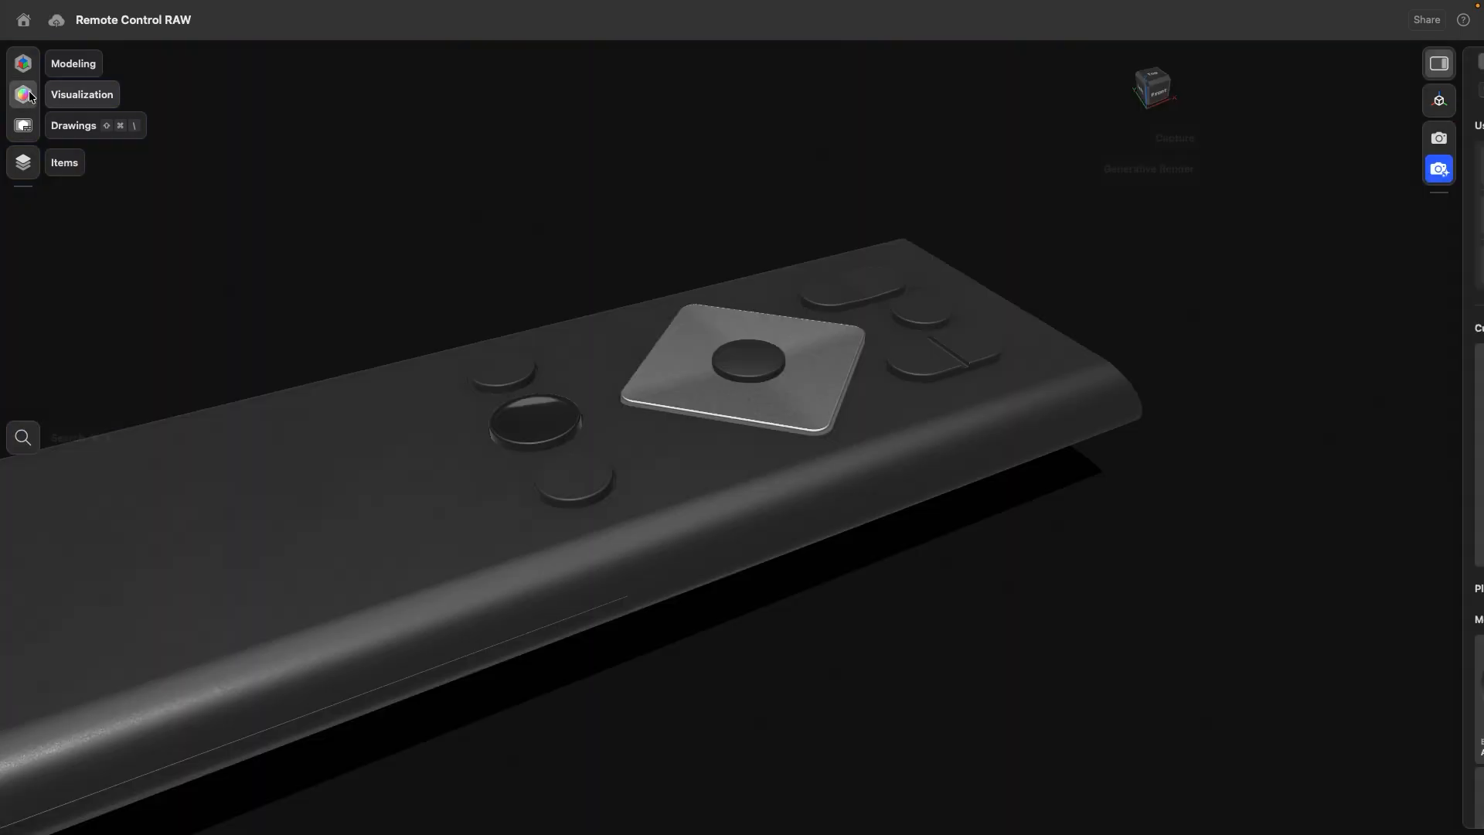
pyautogui.scroll(3, 317, 325)
pyautogui.moveTo(318, 336); pyautogui.dragTo(411, 377, button='right')
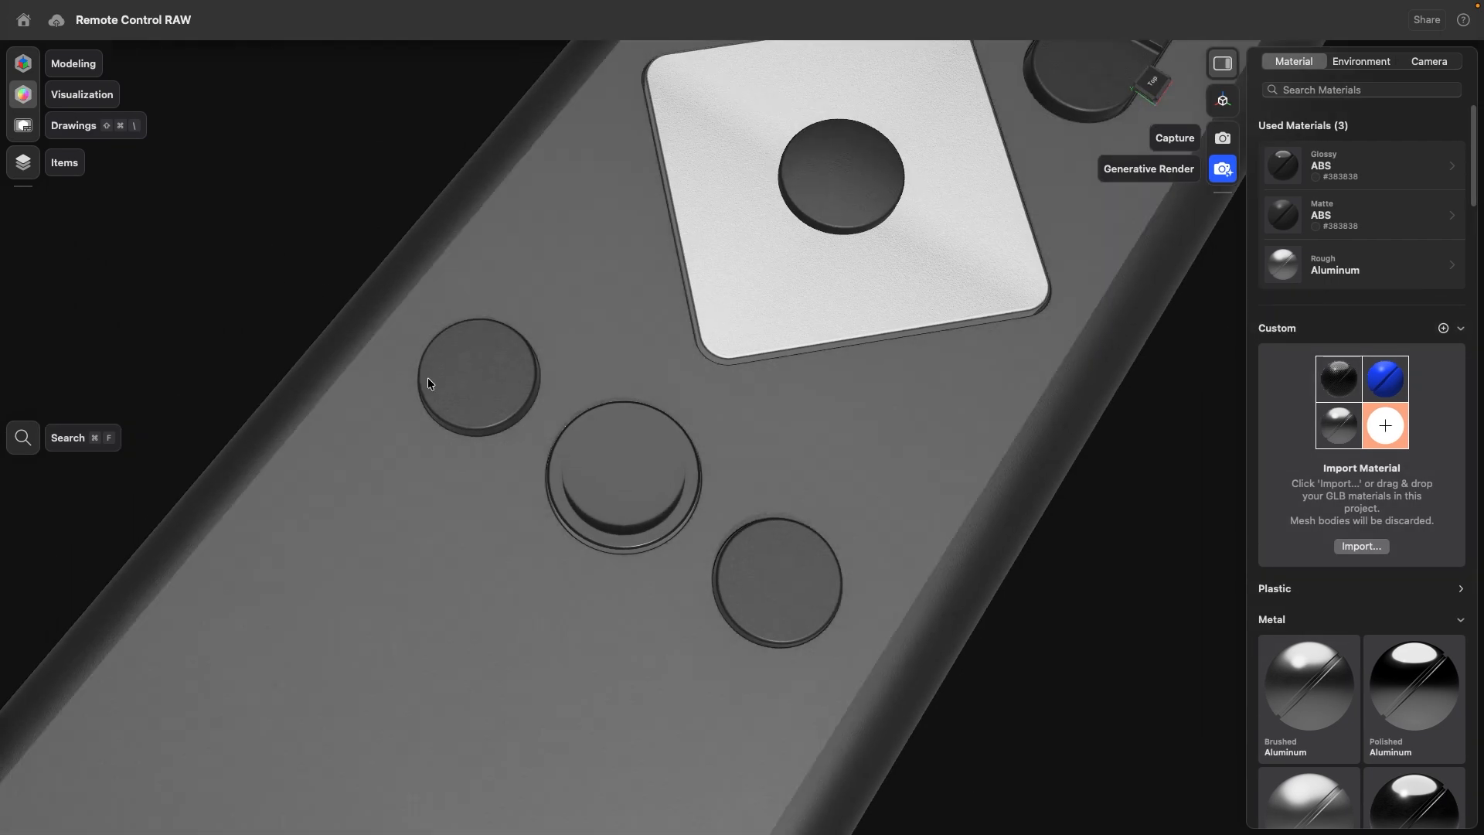
pyautogui.click(484, 377)
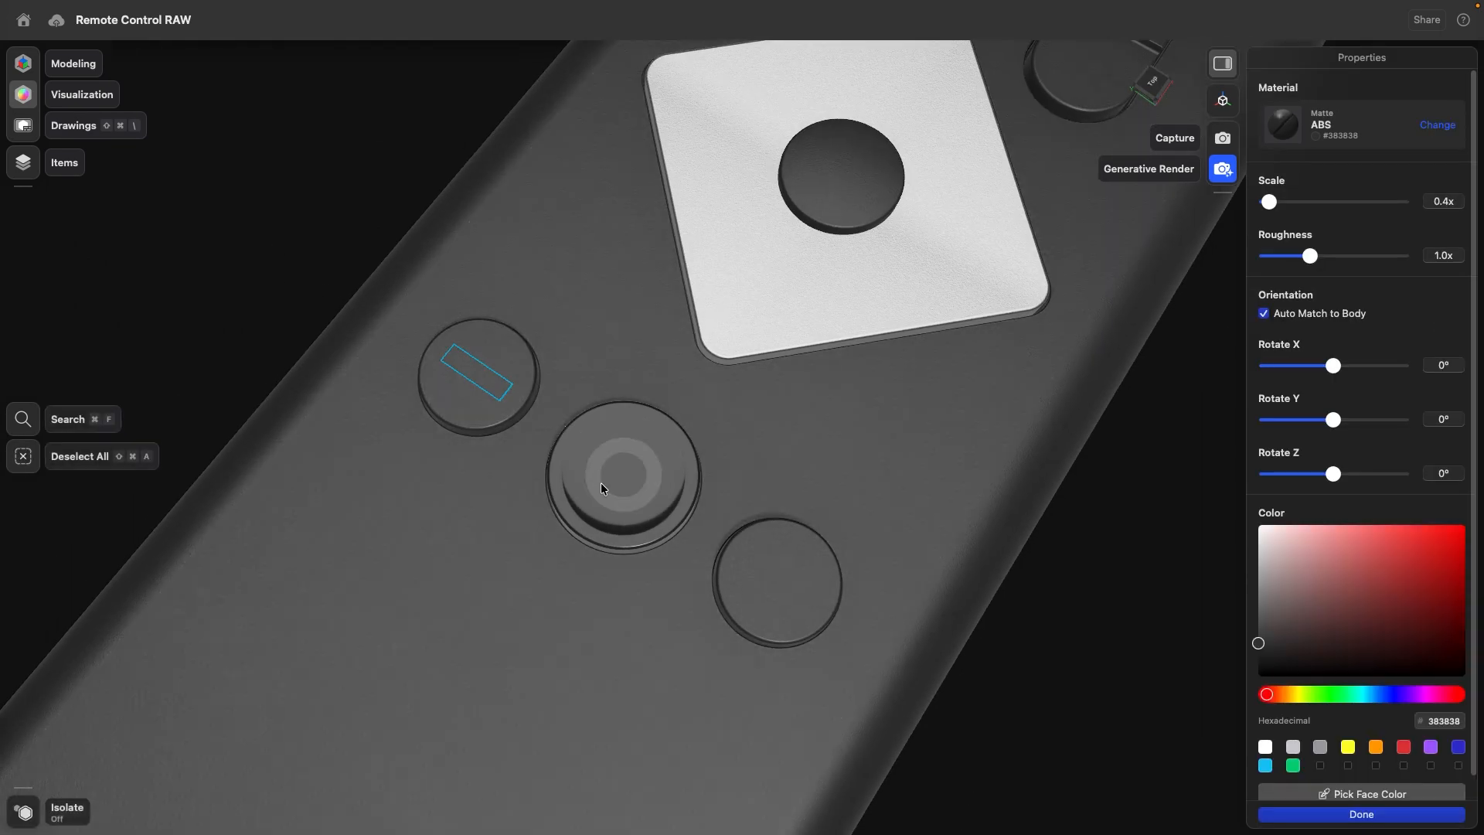
pyautogui.click(600, 486)
pyautogui.click(776, 584)
pyautogui.click(761, 571)
pyautogui.click(761, 593)
pyautogui.click(799, 595)
pyautogui.click(795, 559)
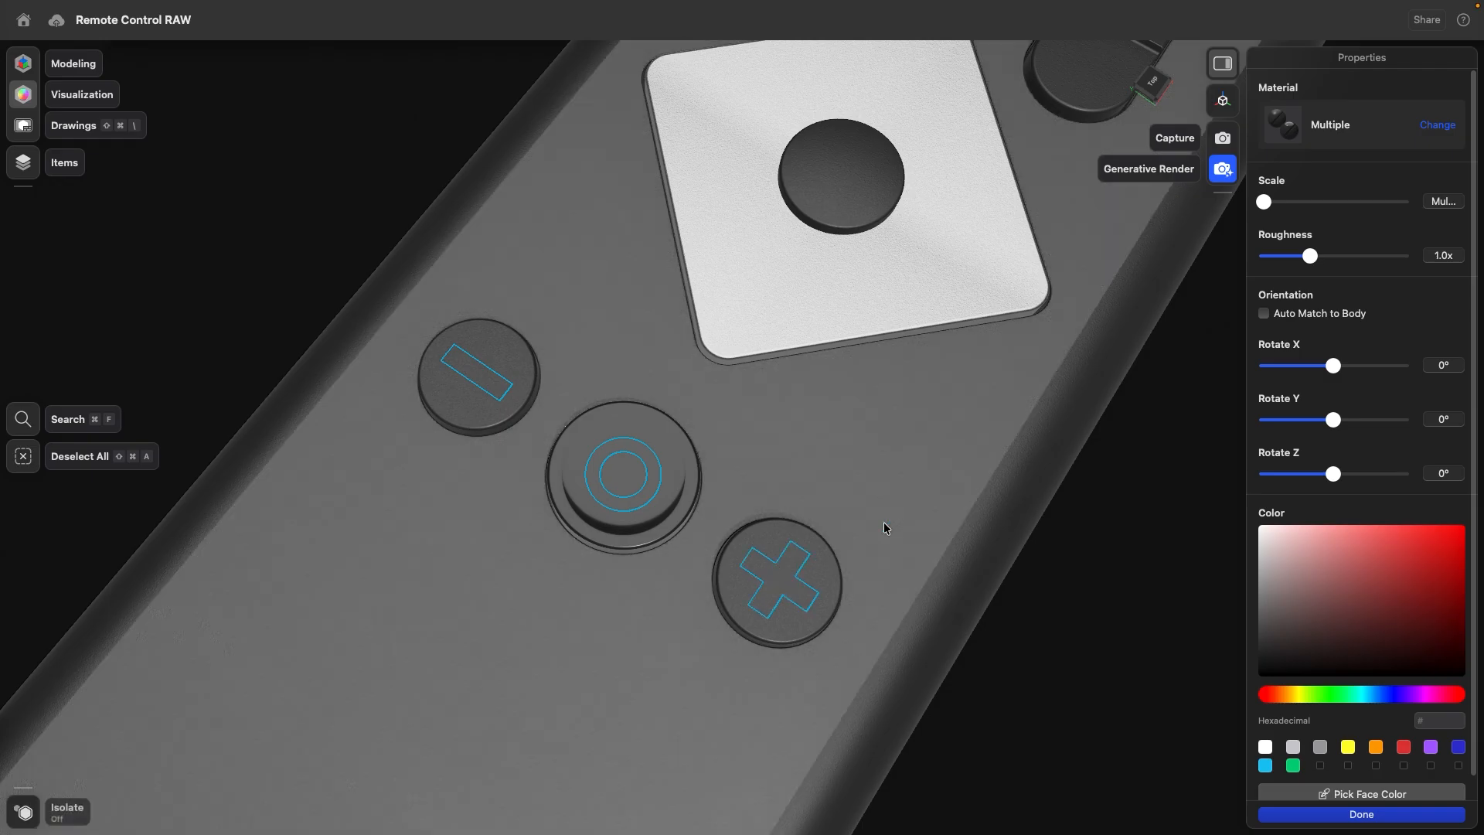
pyautogui.click(1289, 133)
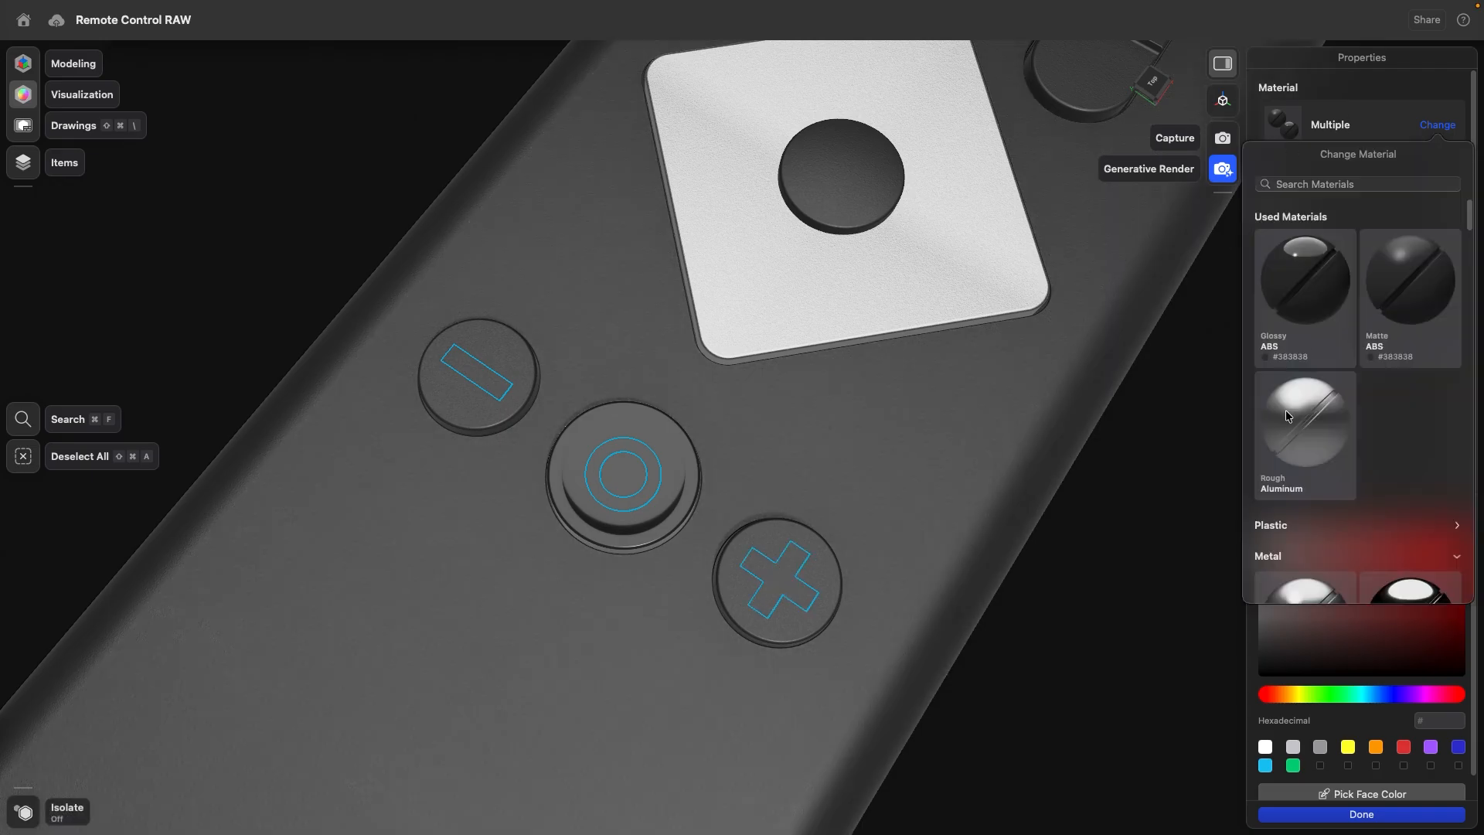
pyautogui.click(1285, 411)
pyautogui.click(137, 281)
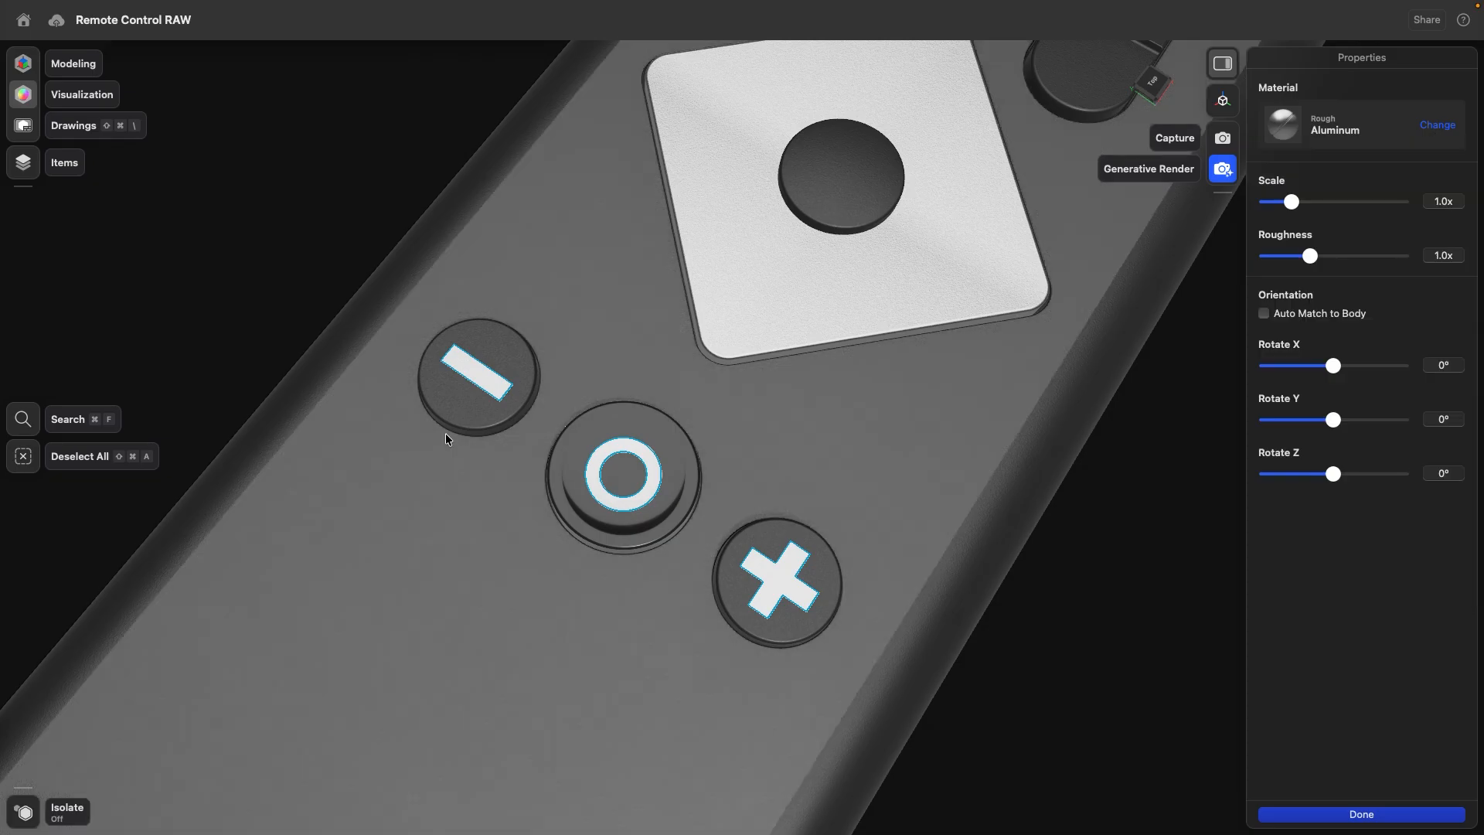
pyautogui.moveTo(454, 444); pyautogui.dragTo(425, 391, button='right')
pyautogui.click(325, 267)
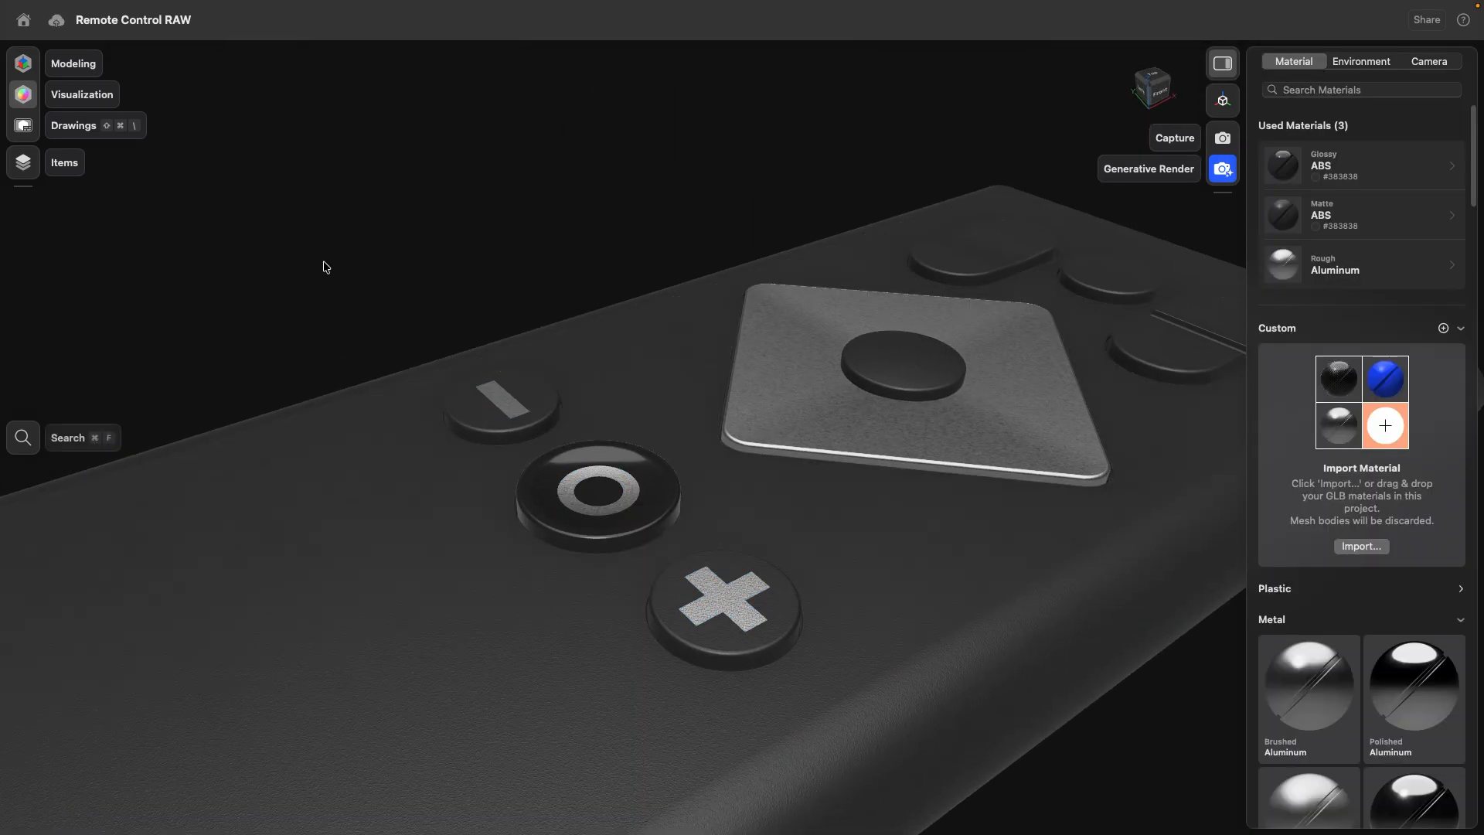
# - Return to Modeling and offset all minus, ring and plus icon faces inward together to recess them into the buttons
pyautogui.click(24, 70)
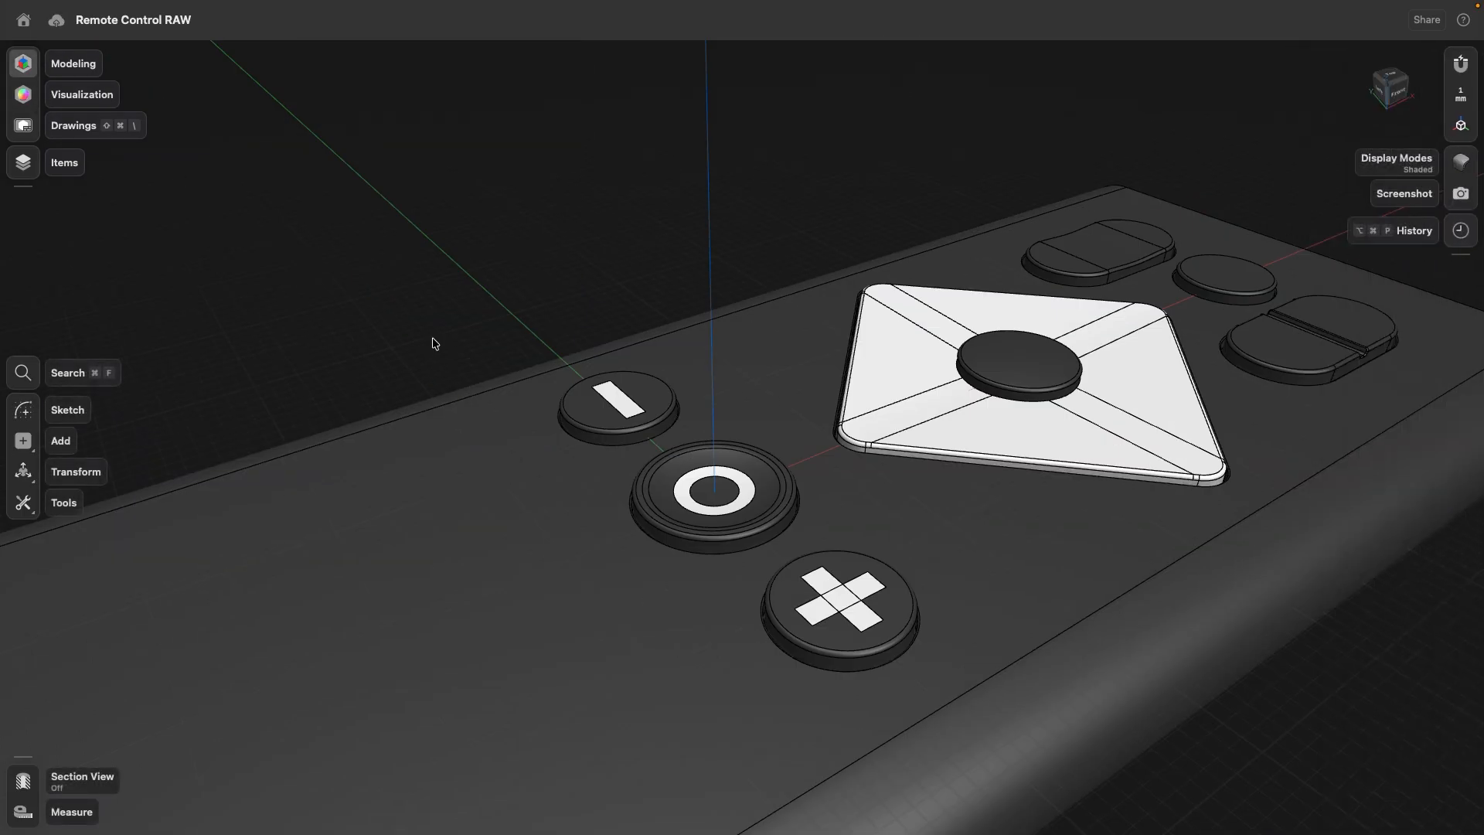
pyautogui.scroll(5, 634, 386)
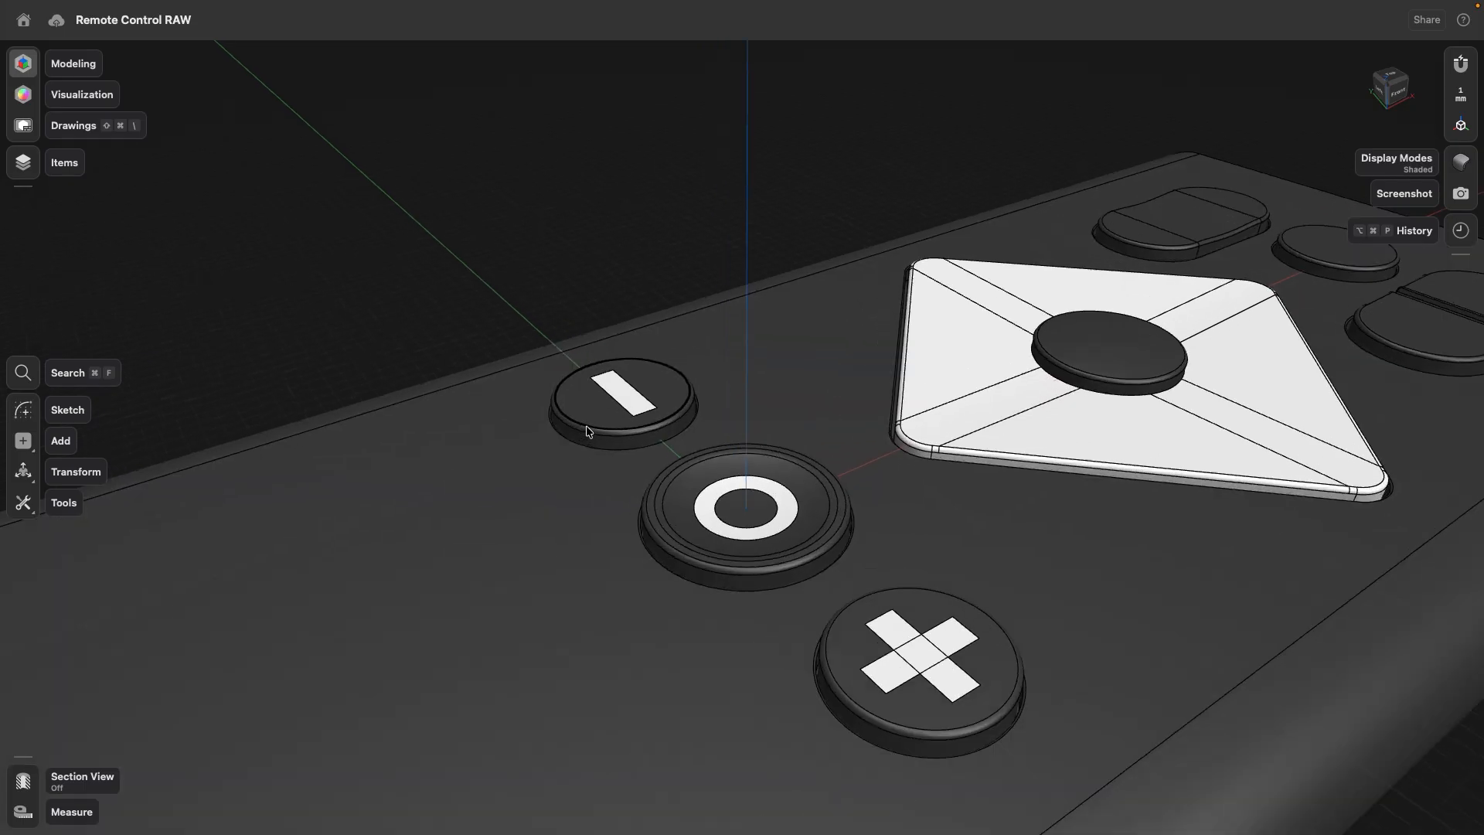
pyautogui.click(633, 382)
pyautogui.moveTo(829, 462); pyautogui.dragTo(627, 328, button='middle')
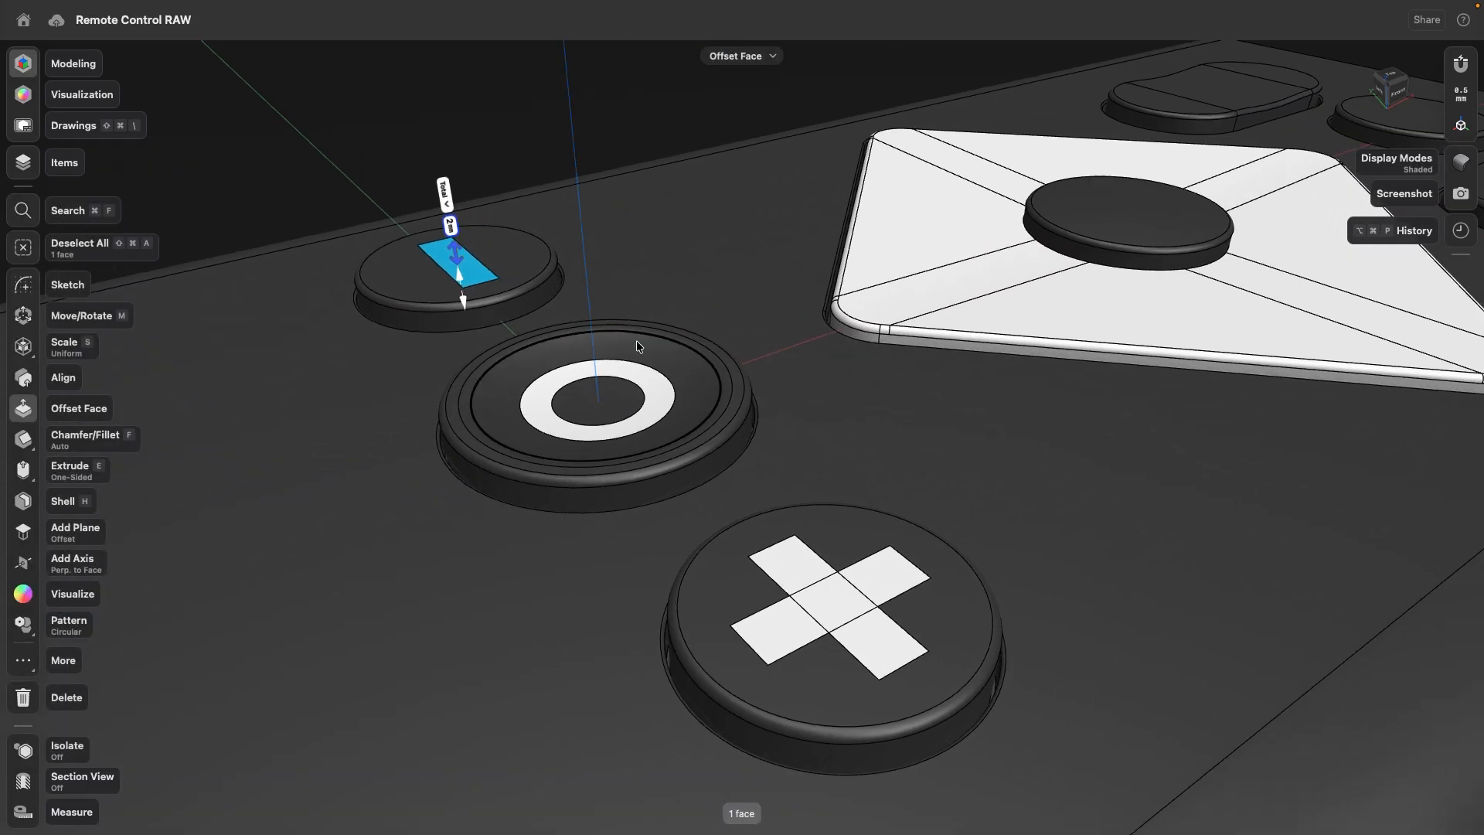
pyautogui.click(655, 391)
pyautogui.click(798, 569)
pyautogui.click(778, 623)
pyautogui.click(814, 602)
pyautogui.click(881, 642)
pyautogui.click(880, 582)
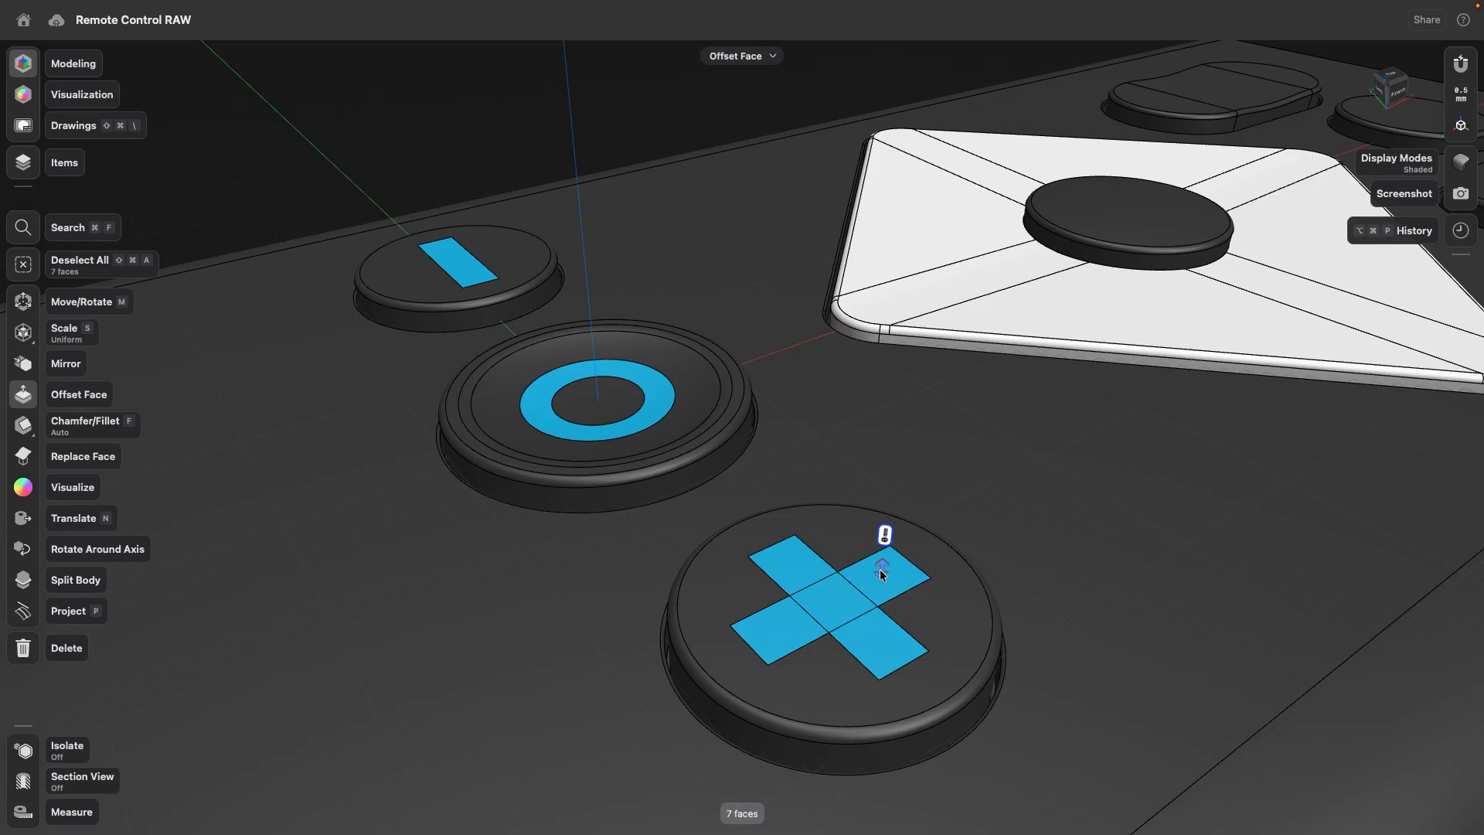
pyautogui.moveTo(884, 575); pyautogui.dragTo(881, 584)
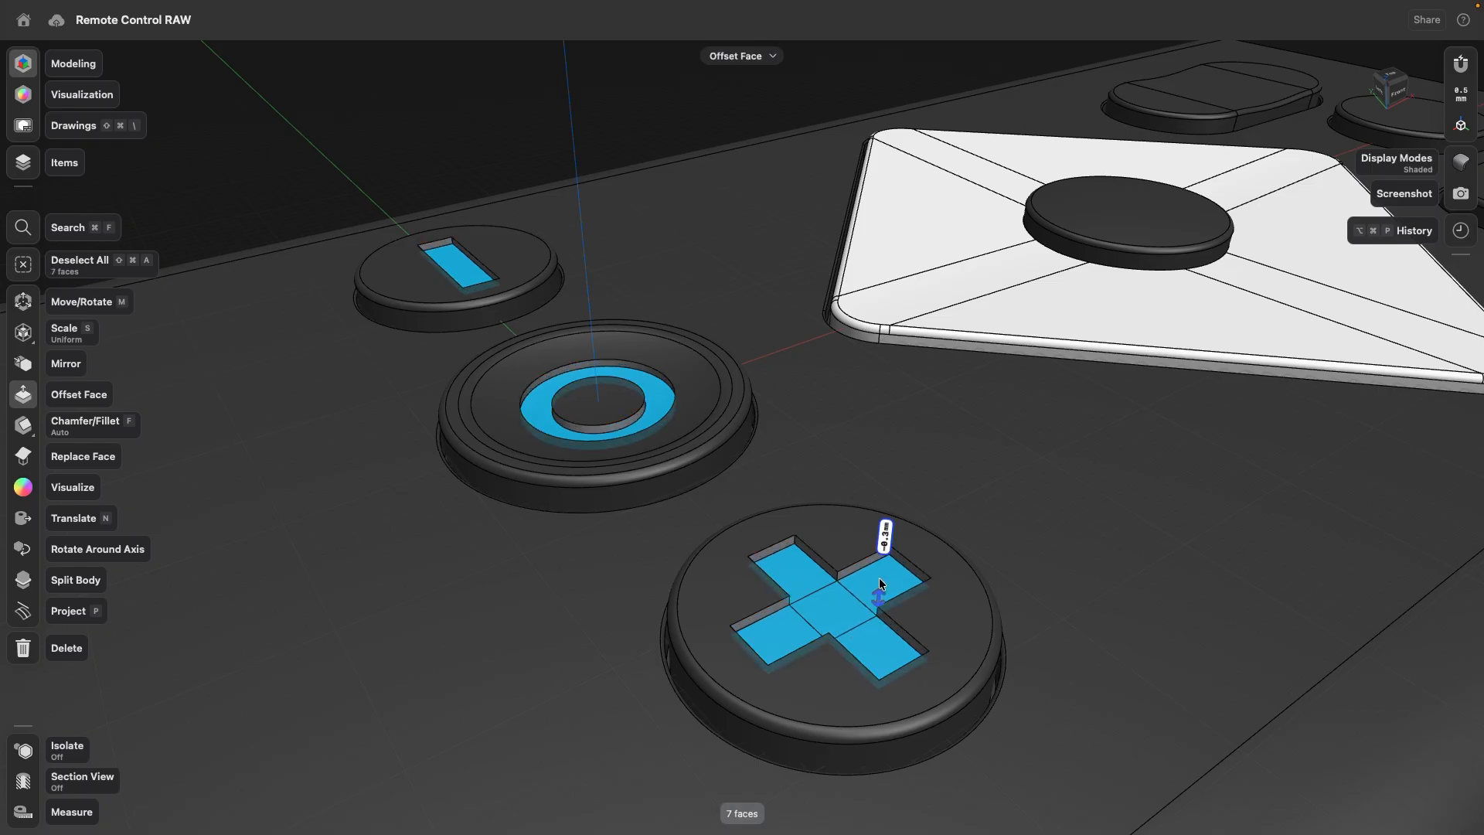
# - Offset the same icon faces outward to raise them 0.3 mm above the button tops
pyautogui.moveTo(880, 584); pyautogui.dragTo(878, 560)
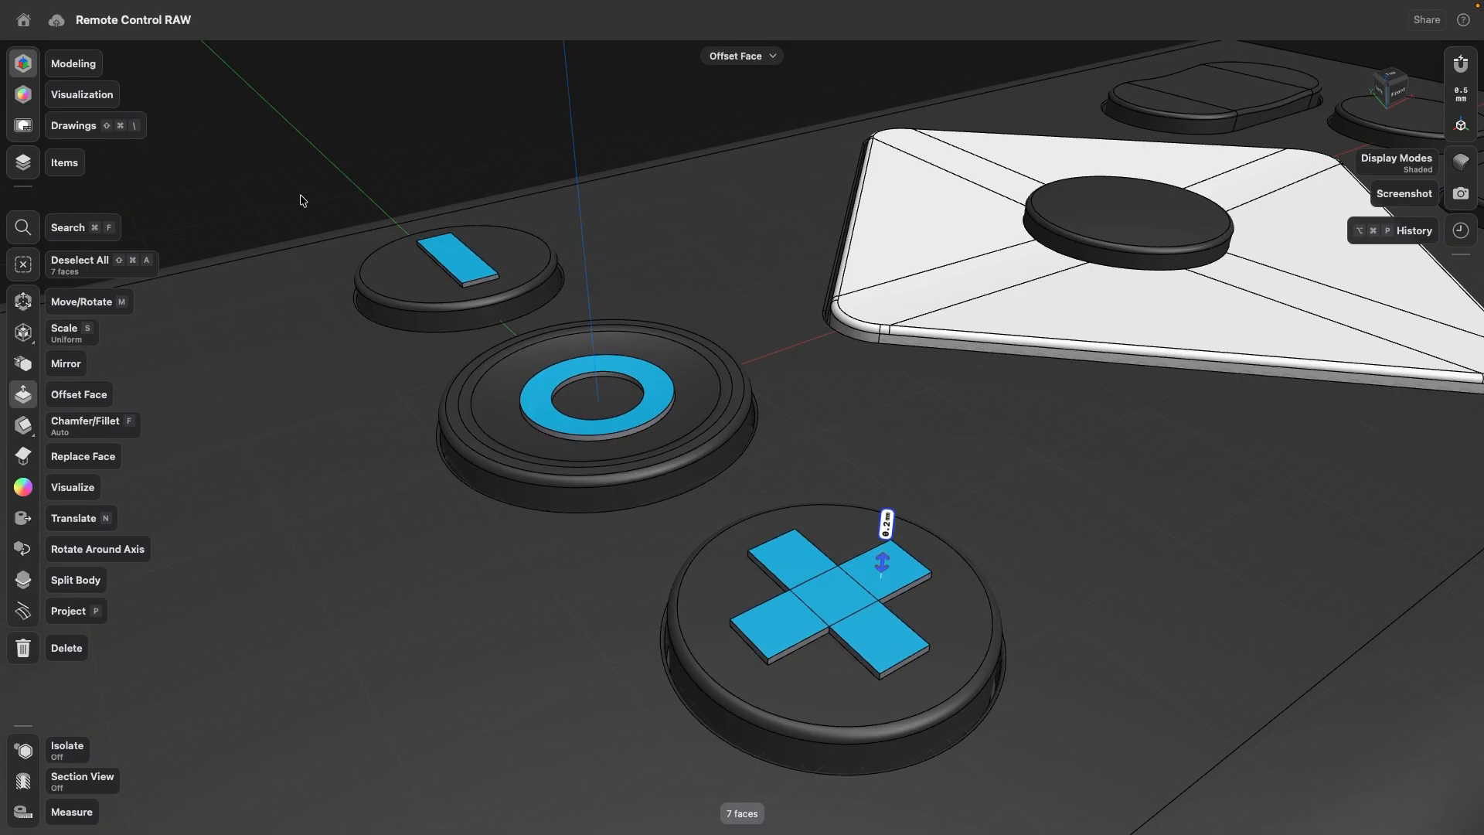
pyautogui.click(272, 169)
pyautogui.scroll(-2, 324, 222)
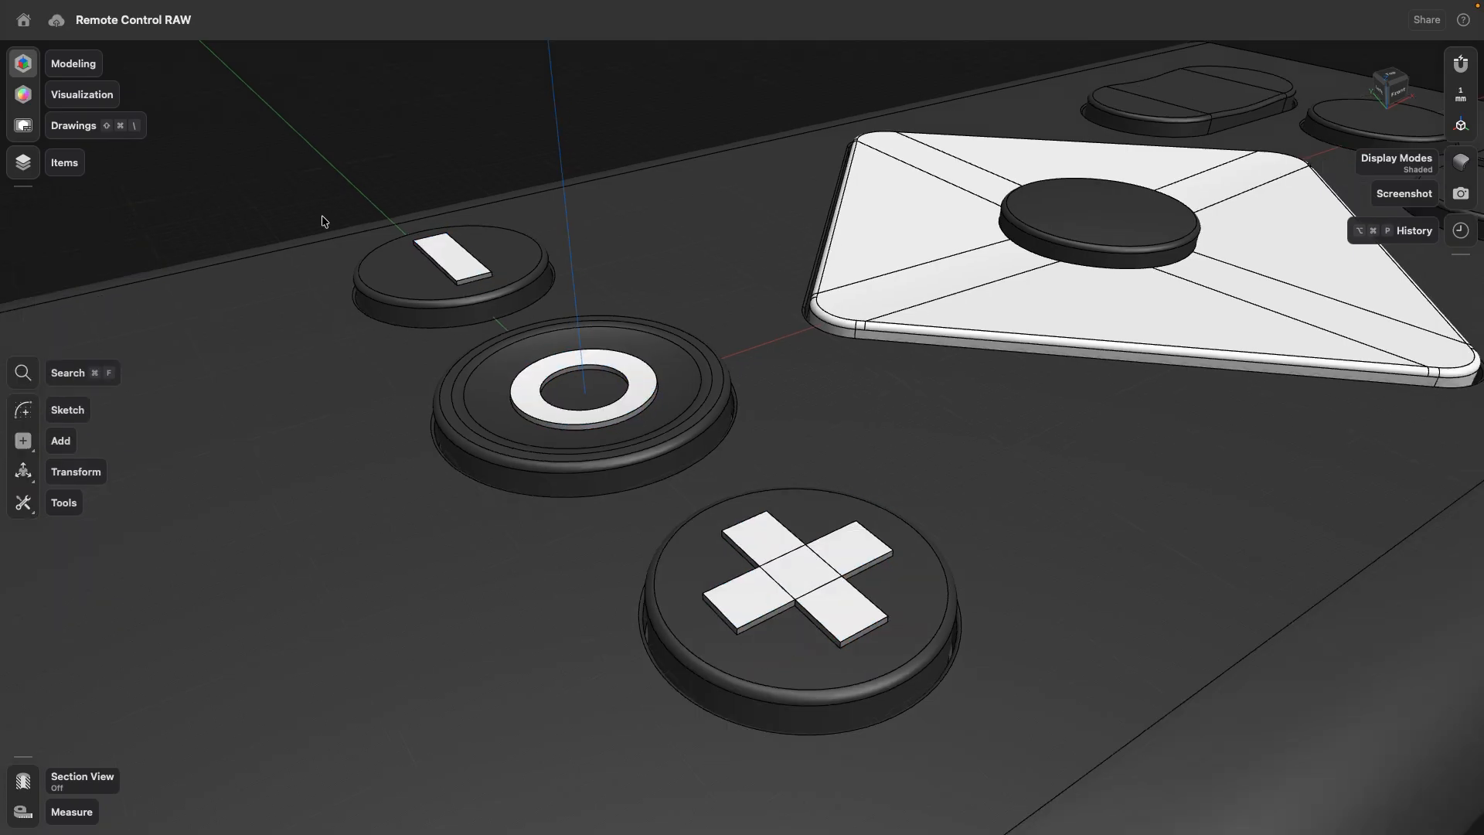
pyautogui.scroll(-5, 323, 218)
pyautogui.moveTo(322, 202); pyautogui.dragTo(329, 196, button='right')
pyautogui.moveTo(328, 196); pyautogui.dragTo(453, 237, button='middle')
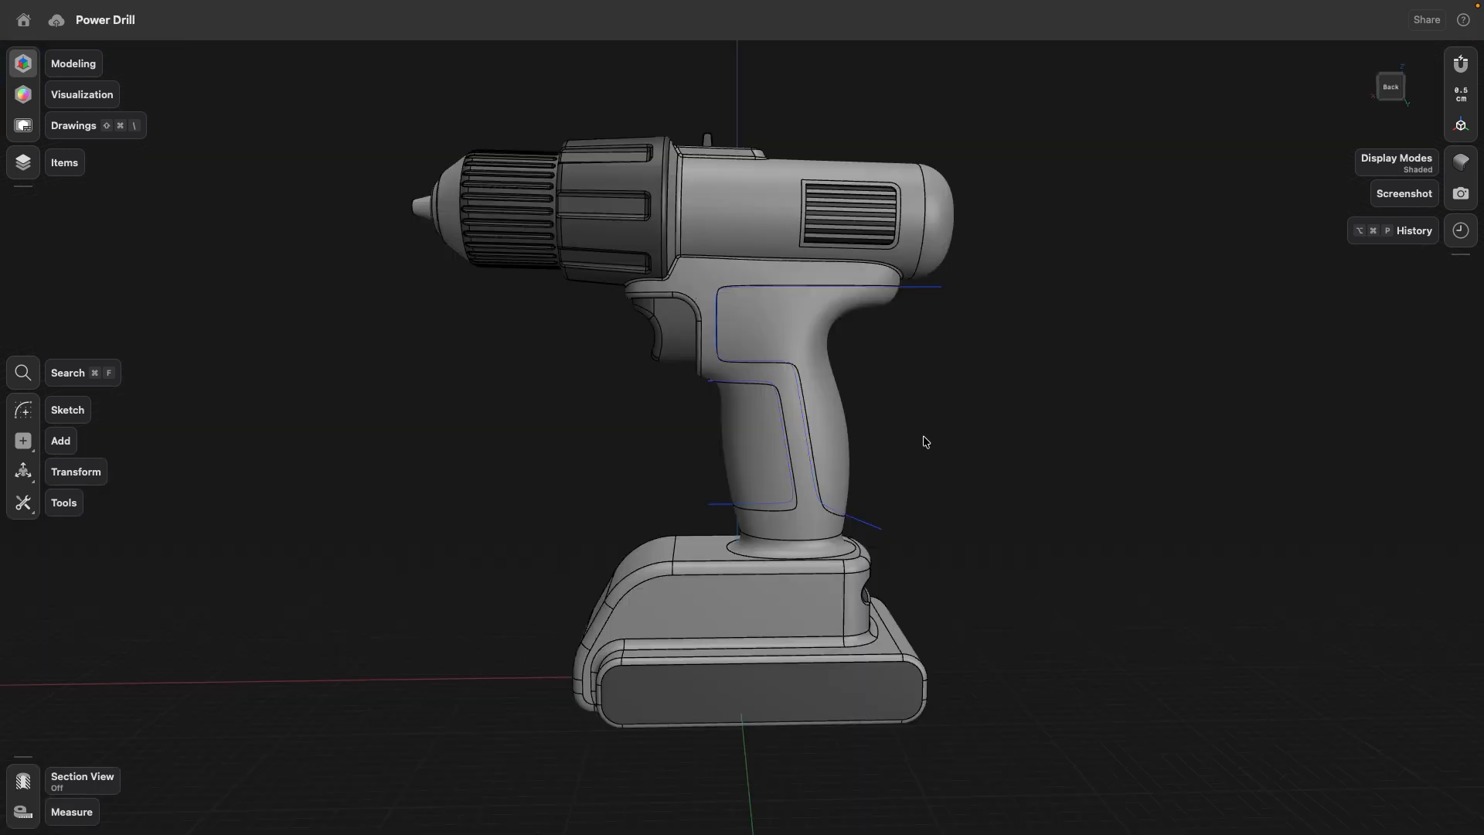
# - In the Power Drill model, undo the handle projection and project only the front grip curve onto the handle as Edge (Only on Faces)
pyautogui.moveTo(954, 443); pyautogui.dragTo(987, 439, button='right')
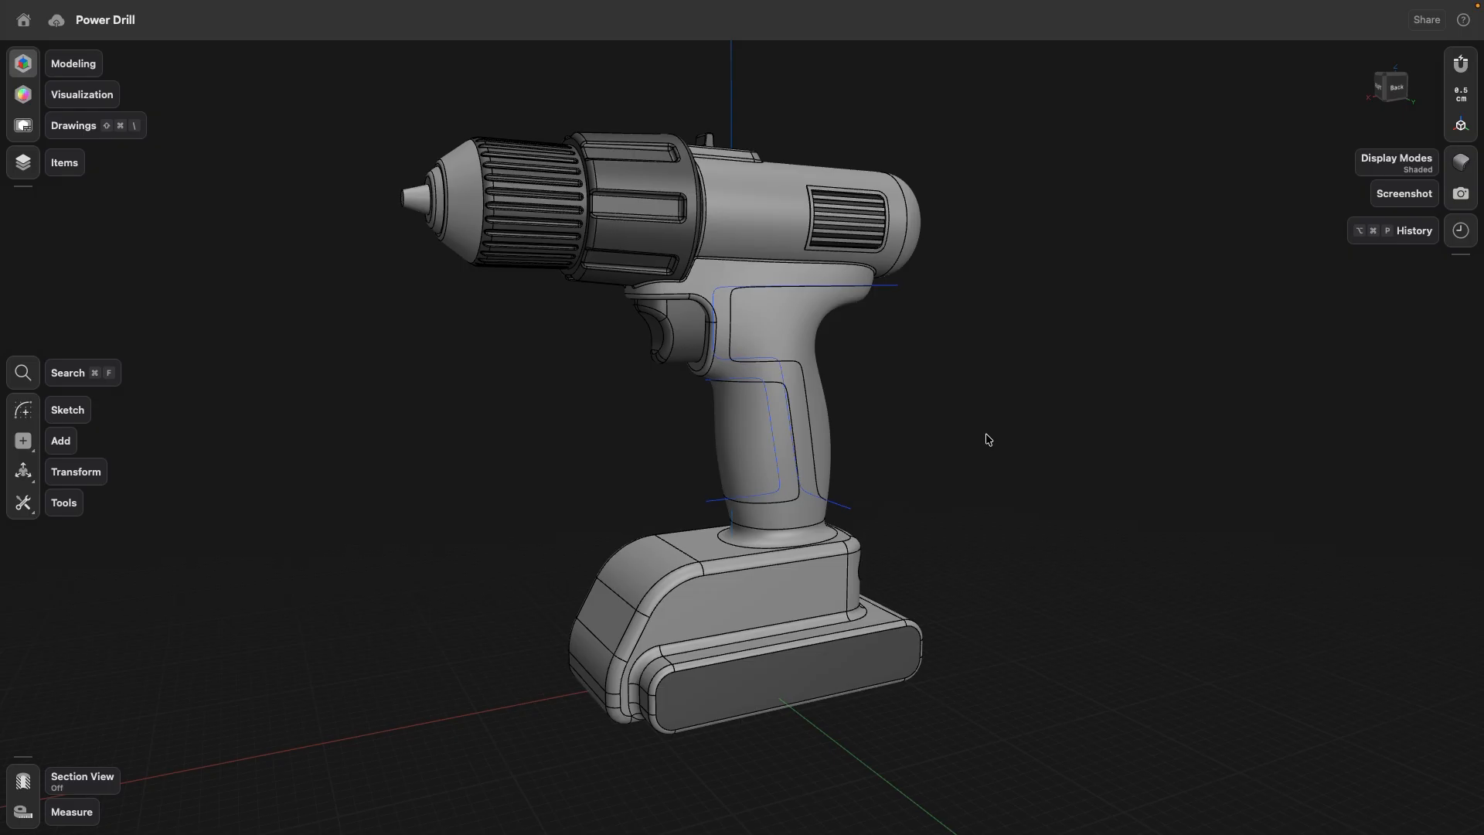
pyautogui.press('super+z')
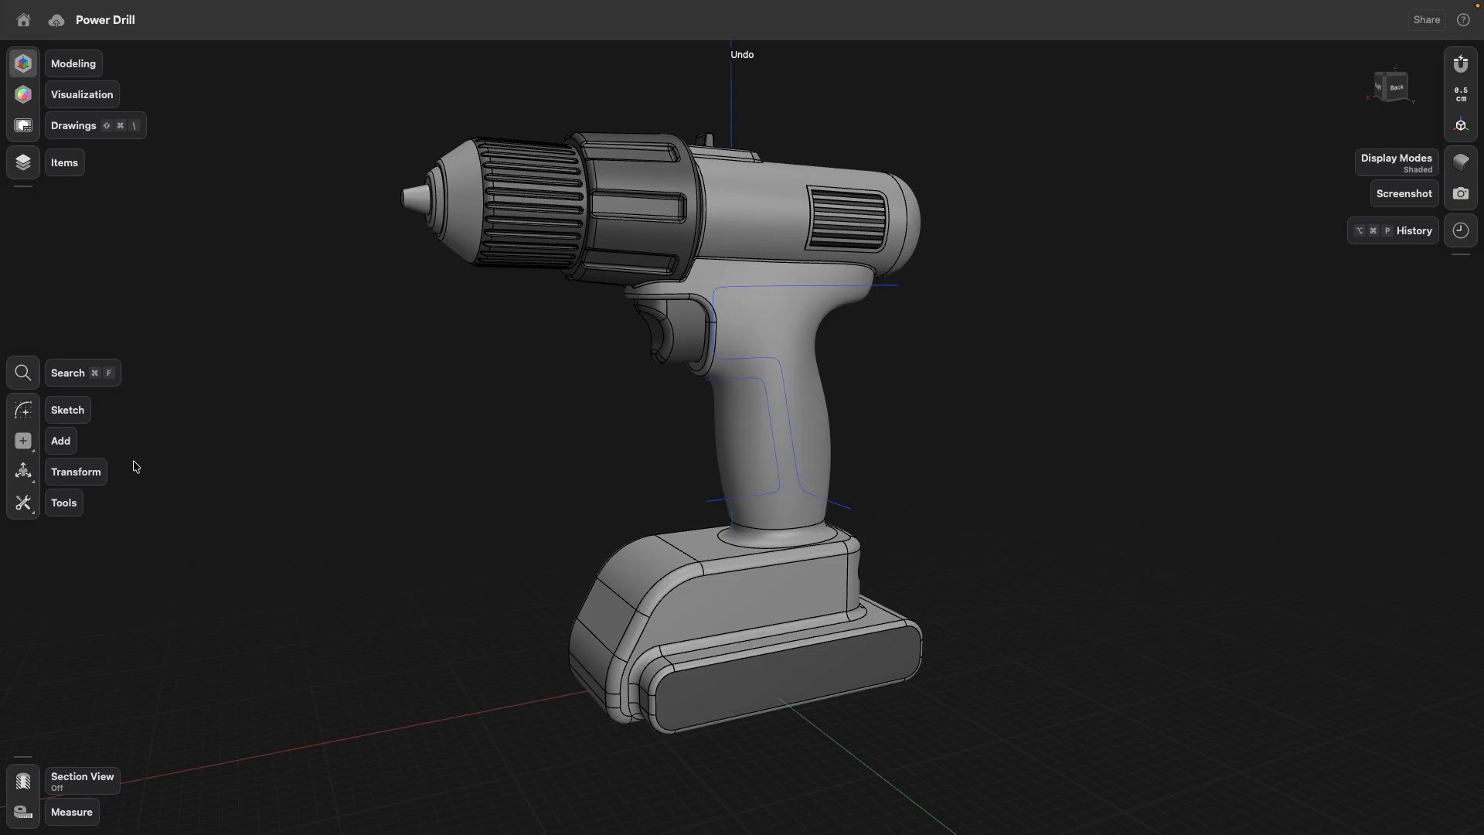
pyautogui.click(23, 502)
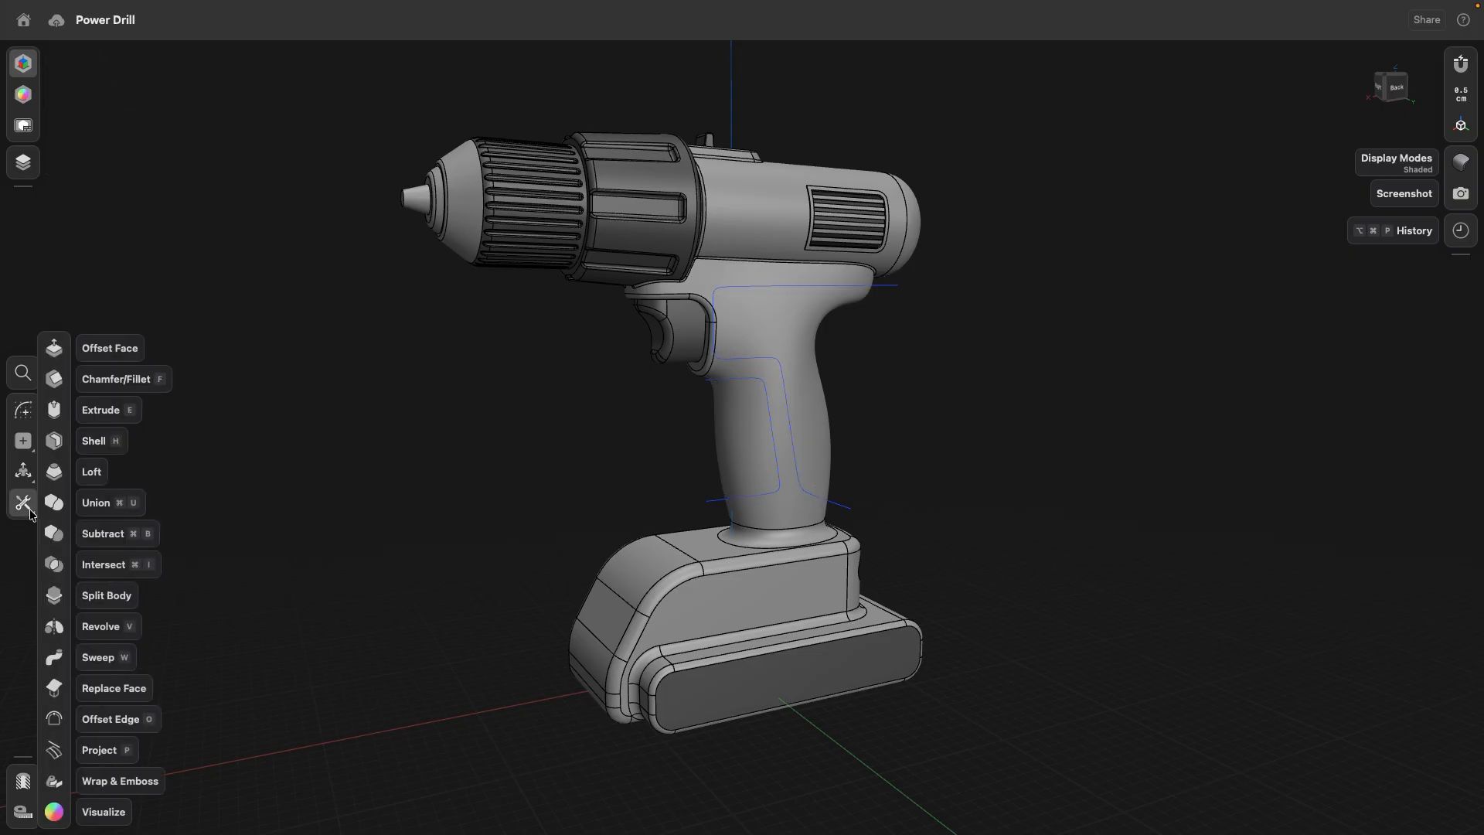
pyautogui.click(54, 752)
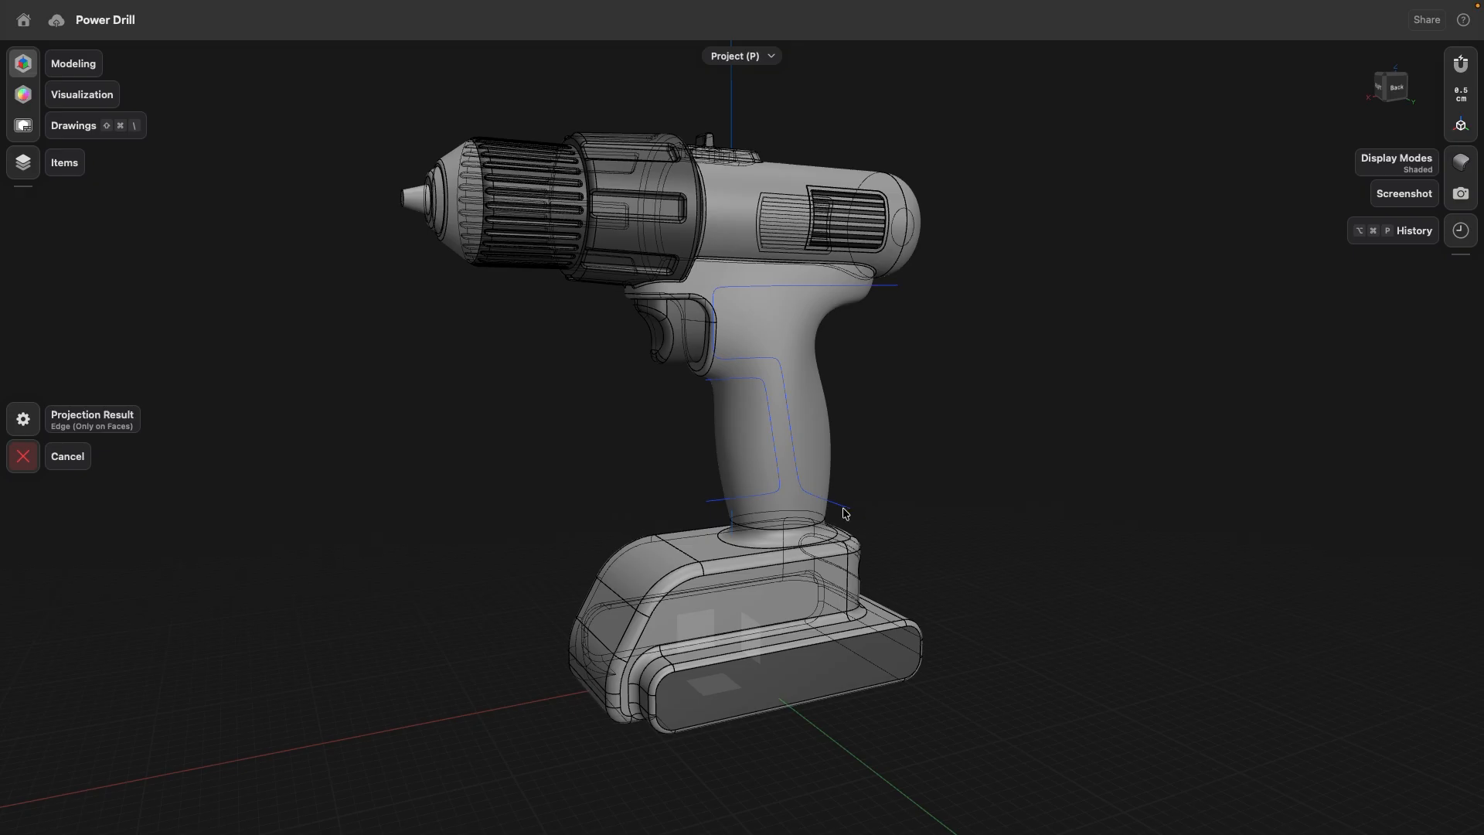
pyautogui.click(718, 506)
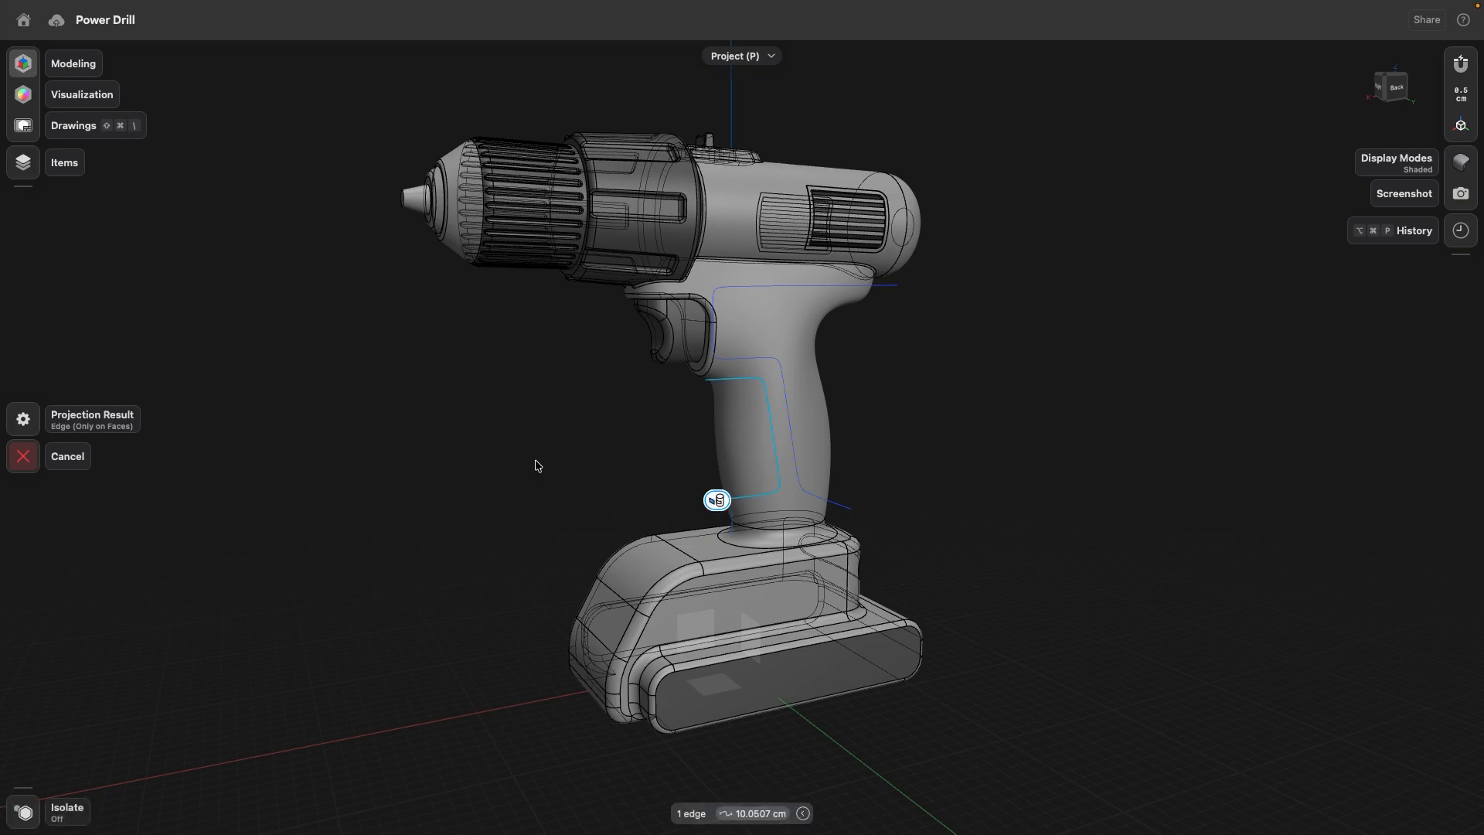
pyautogui.click(727, 414)
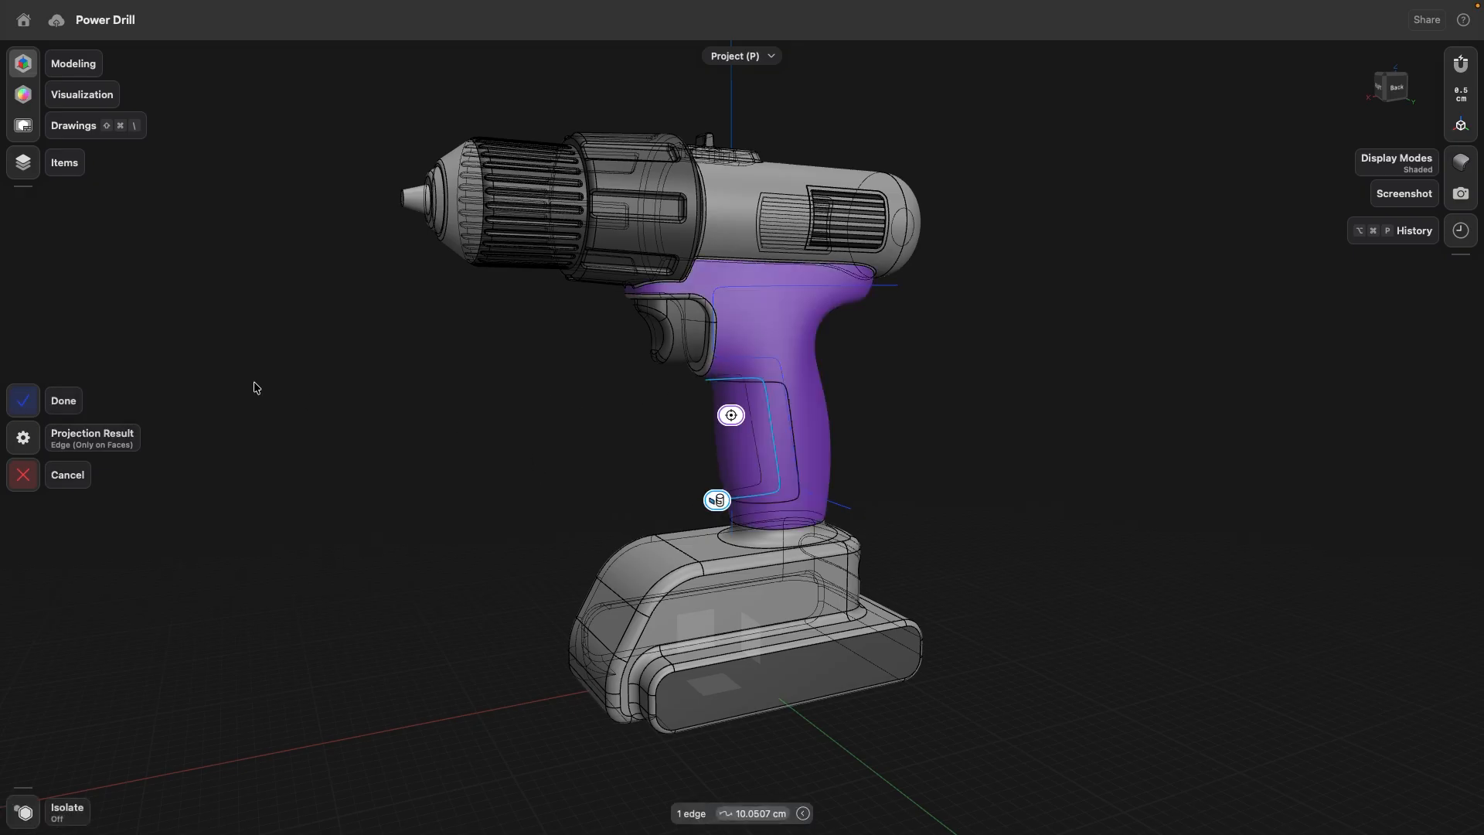
pyautogui.click(26, 406)
pyautogui.scroll(5, 612, 457)
pyautogui.moveTo(568, 460)
pyautogui.mouseDown(button='right')
pyautogui.moveTo(732, 457)
pyautogui.moveTo(542, 461)
pyautogui.moveTo(517, 433)
pyautogui.moveTo(573, 444)
pyautogui.moveTo(592, 467)
pyautogui.mouseUp(button='right')
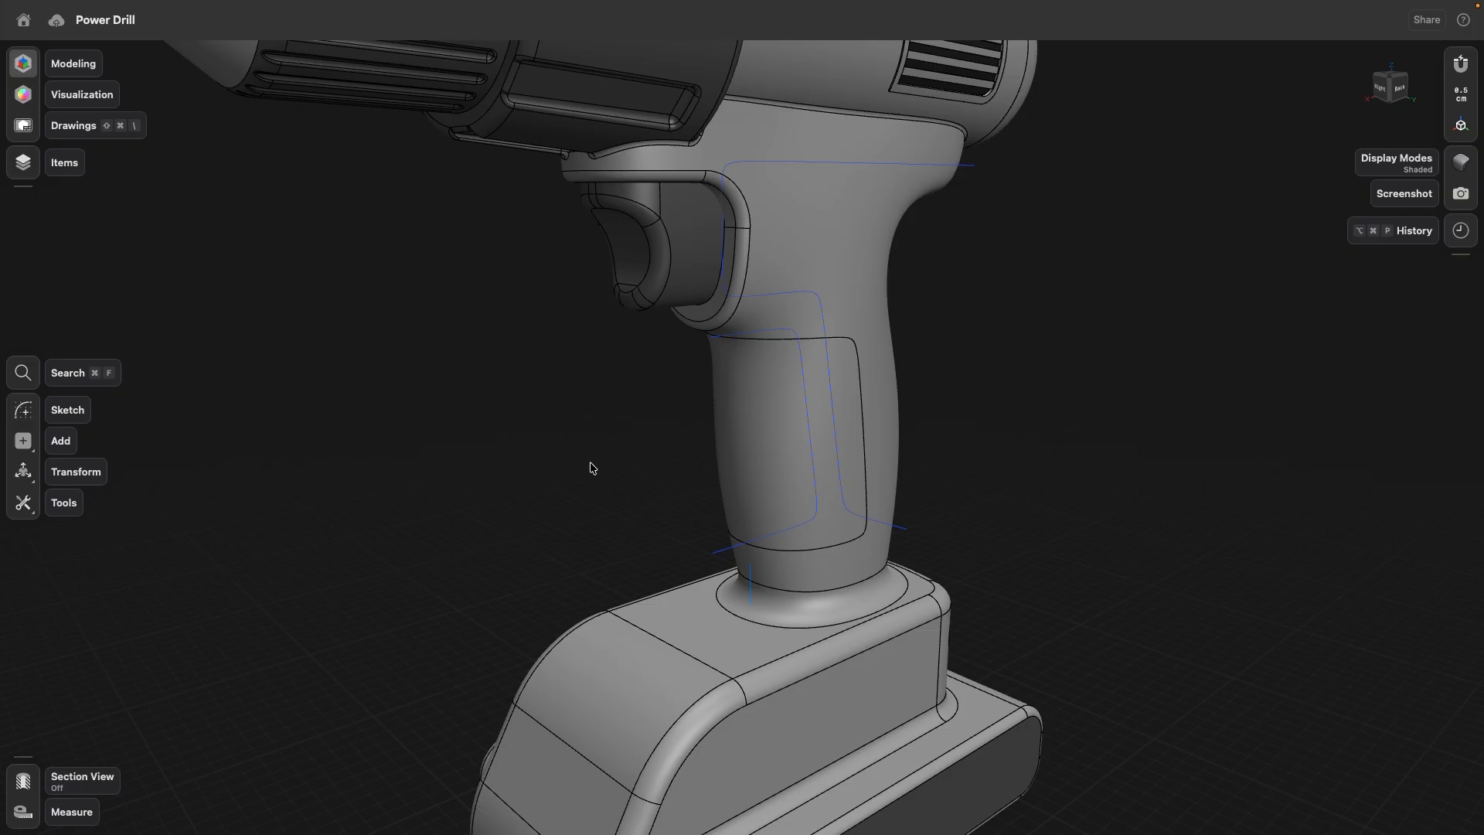
pyautogui.moveTo(592, 468); pyautogui.dragTo(613, 484, button='right')
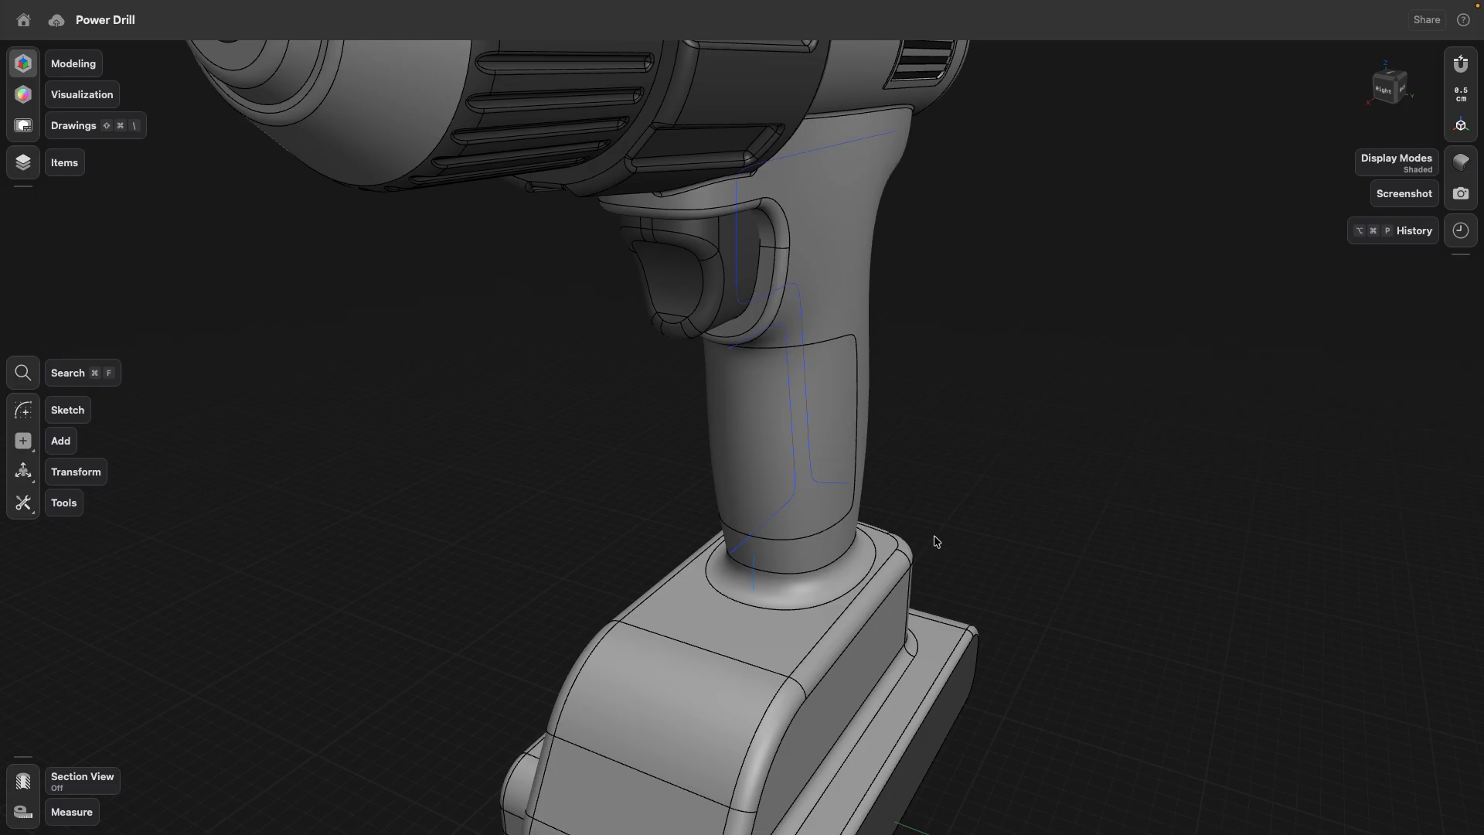
# - Move the long rear grip curve sideways off the drill's centre plane until it sits clear of the handle
pyautogui.scroll(3, 937, 542)
pyautogui.moveTo(987, 513); pyautogui.dragTo(848, 510, button='right')
pyautogui.scroll(-5, 465, 486)
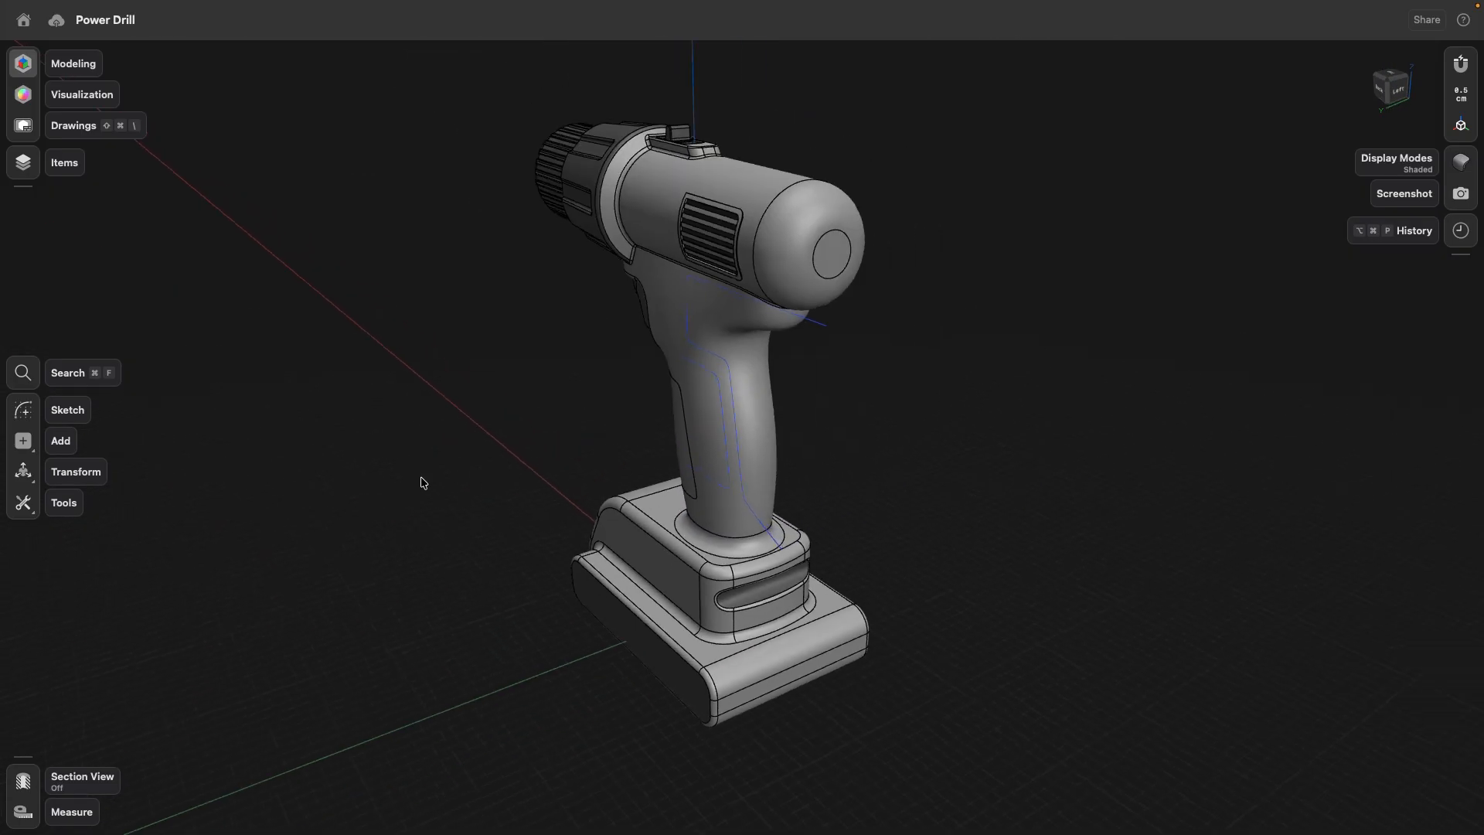
pyautogui.doubleClick(751, 344)
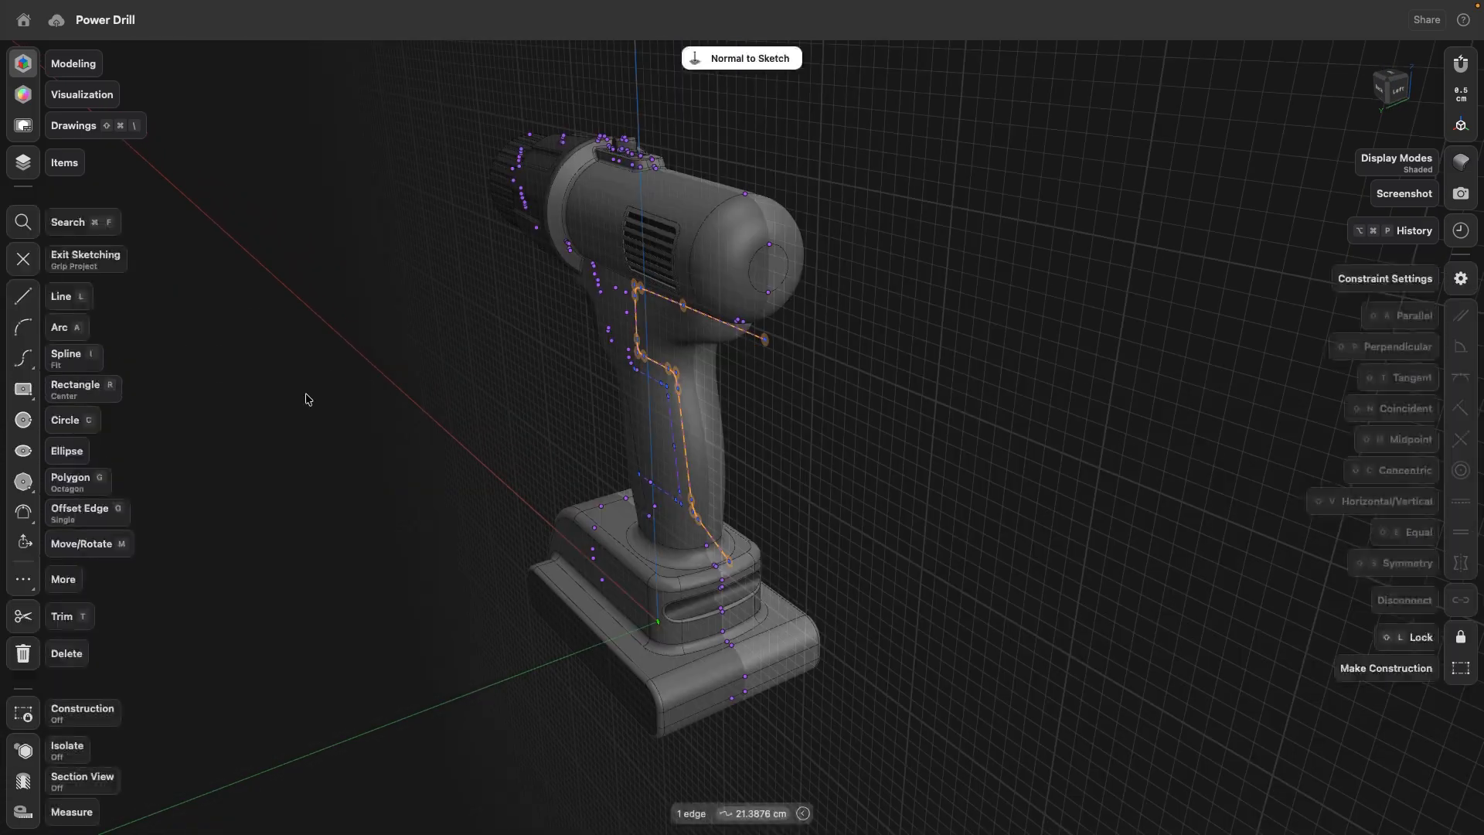
pyautogui.click(20, 261)
pyautogui.moveTo(664, 439); pyautogui.dragTo(816, 437)
pyautogui.click(878, 557)
pyautogui.moveTo(878, 557)
pyautogui.mouseDown(button='right')
pyautogui.moveTo(926, 560)
pyautogui.moveTo(889, 563)
pyautogui.mouseUp(button='right')
# - Project the displaced long grip curve onto the handle surface as Edge (Only on Faces)
pyautogui.click(22, 503)
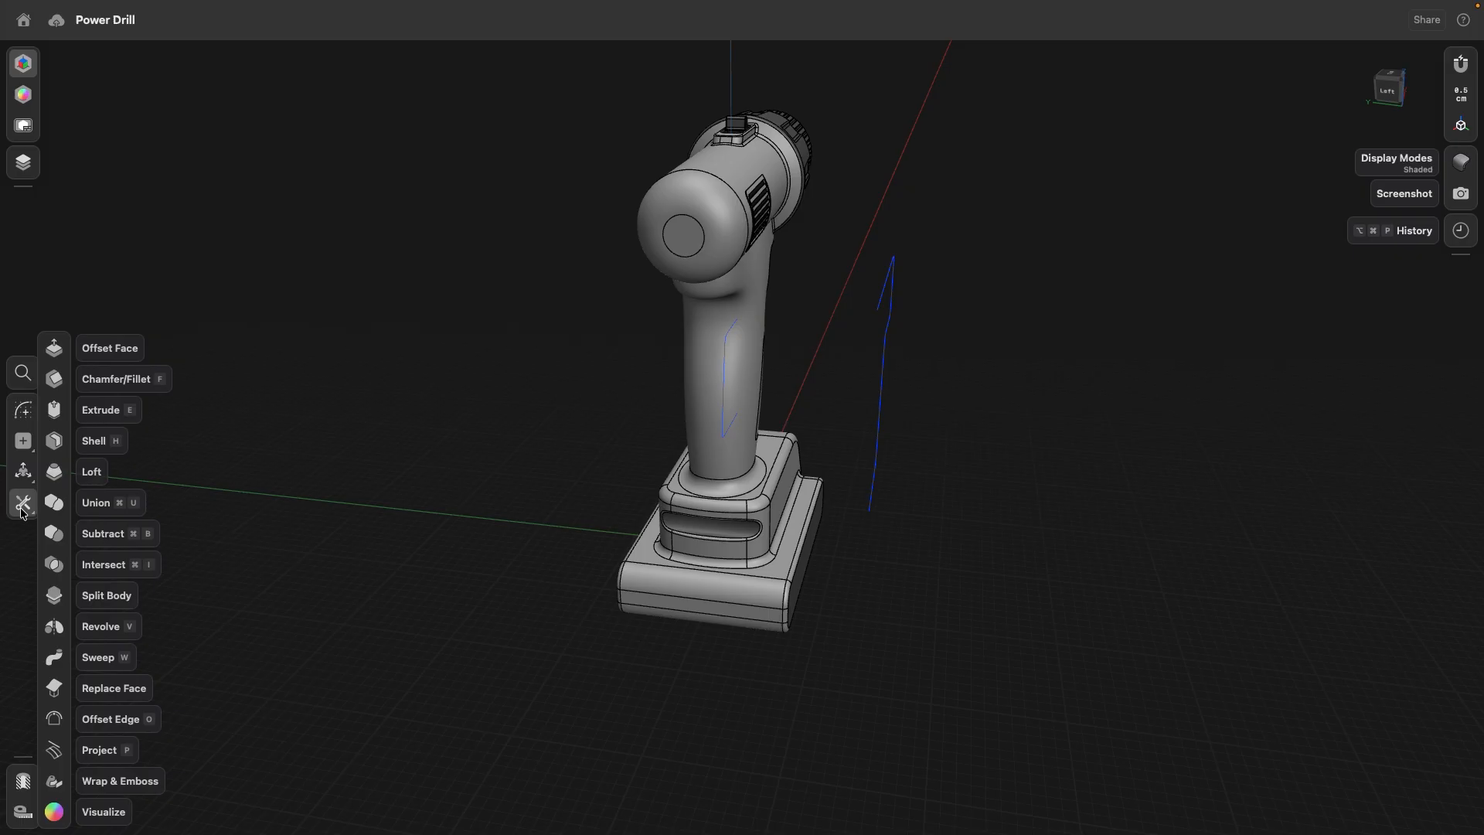
pyautogui.click(99, 750)
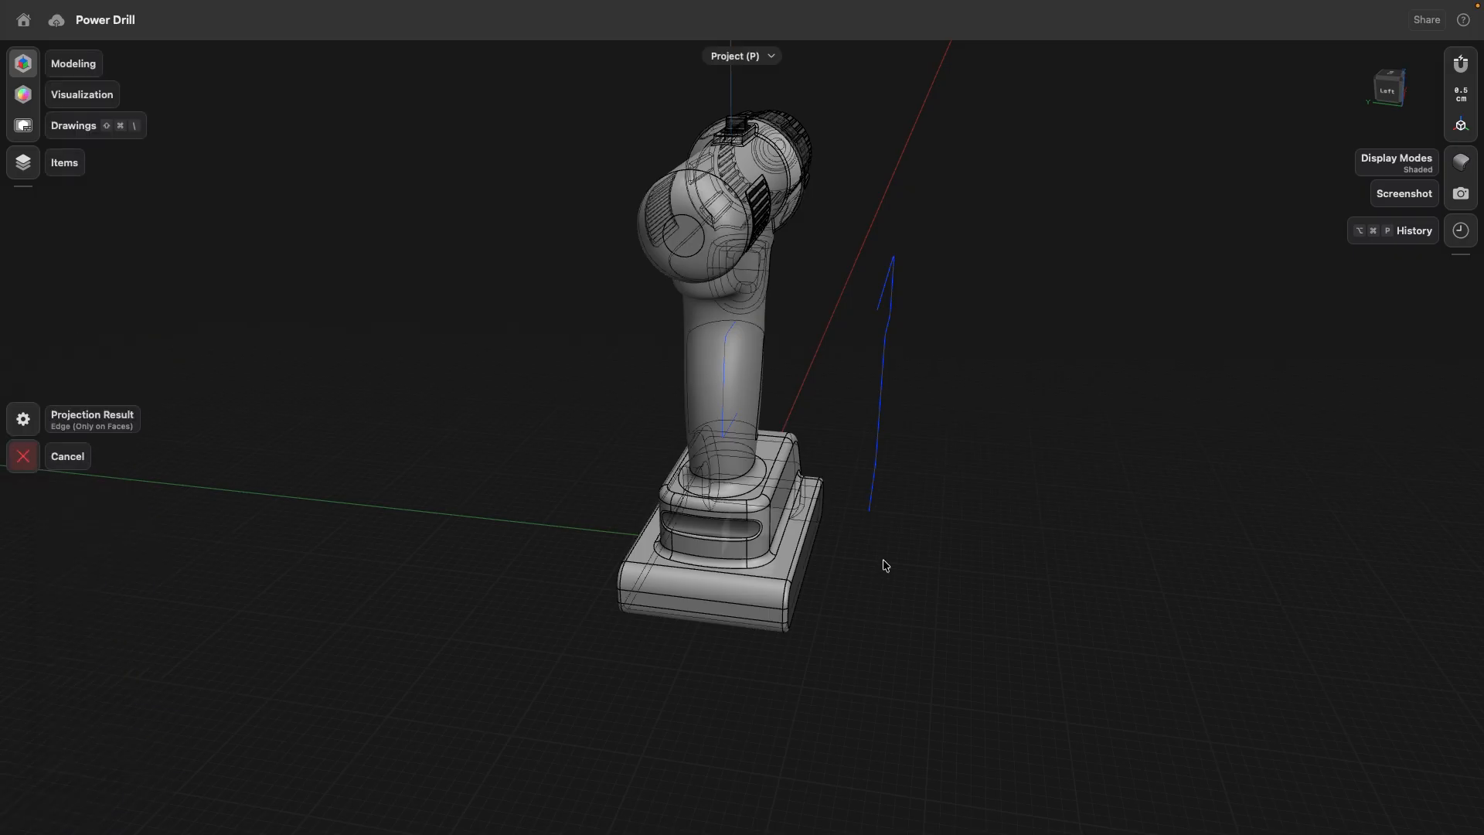
pyautogui.click(872, 491)
pyautogui.click(745, 368)
pyautogui.click(27, 402)
pyautogui.moveTo(479, 498)
pyautogui.mouseDown(button='right')
pyautogui.moveTo(497, 500)
pyautogui.moveTo(438, 490)
pyautogui.moveTo(585, 474)
pyautogui.moveTo(383, 475)
pyautogui.mouseUp(button='right')
pyautogui.click(1388, 89)
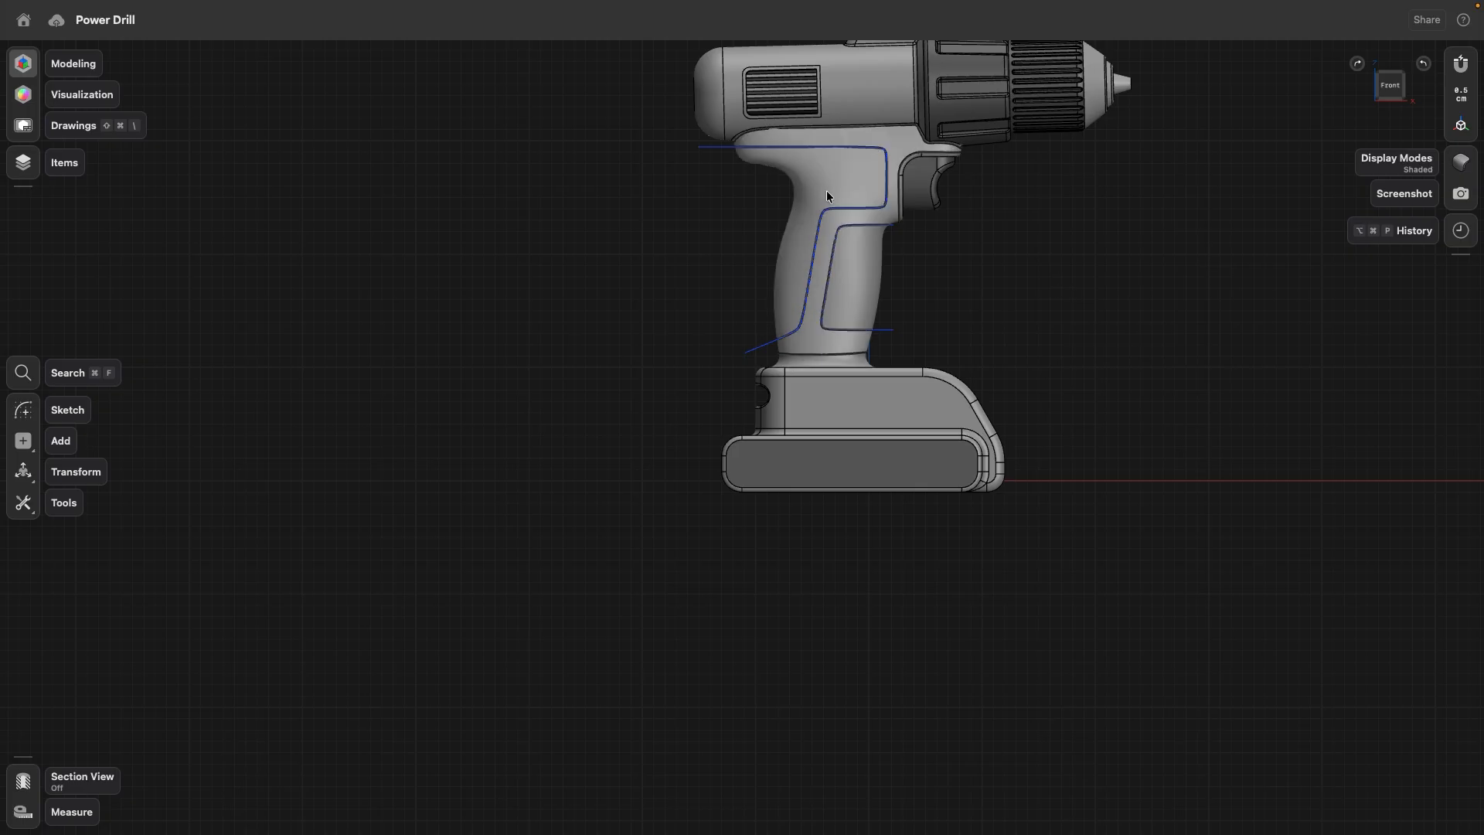
pyautogui.moveTo(757, 225); pyautogui.dragTo(912, 348, button='middle')
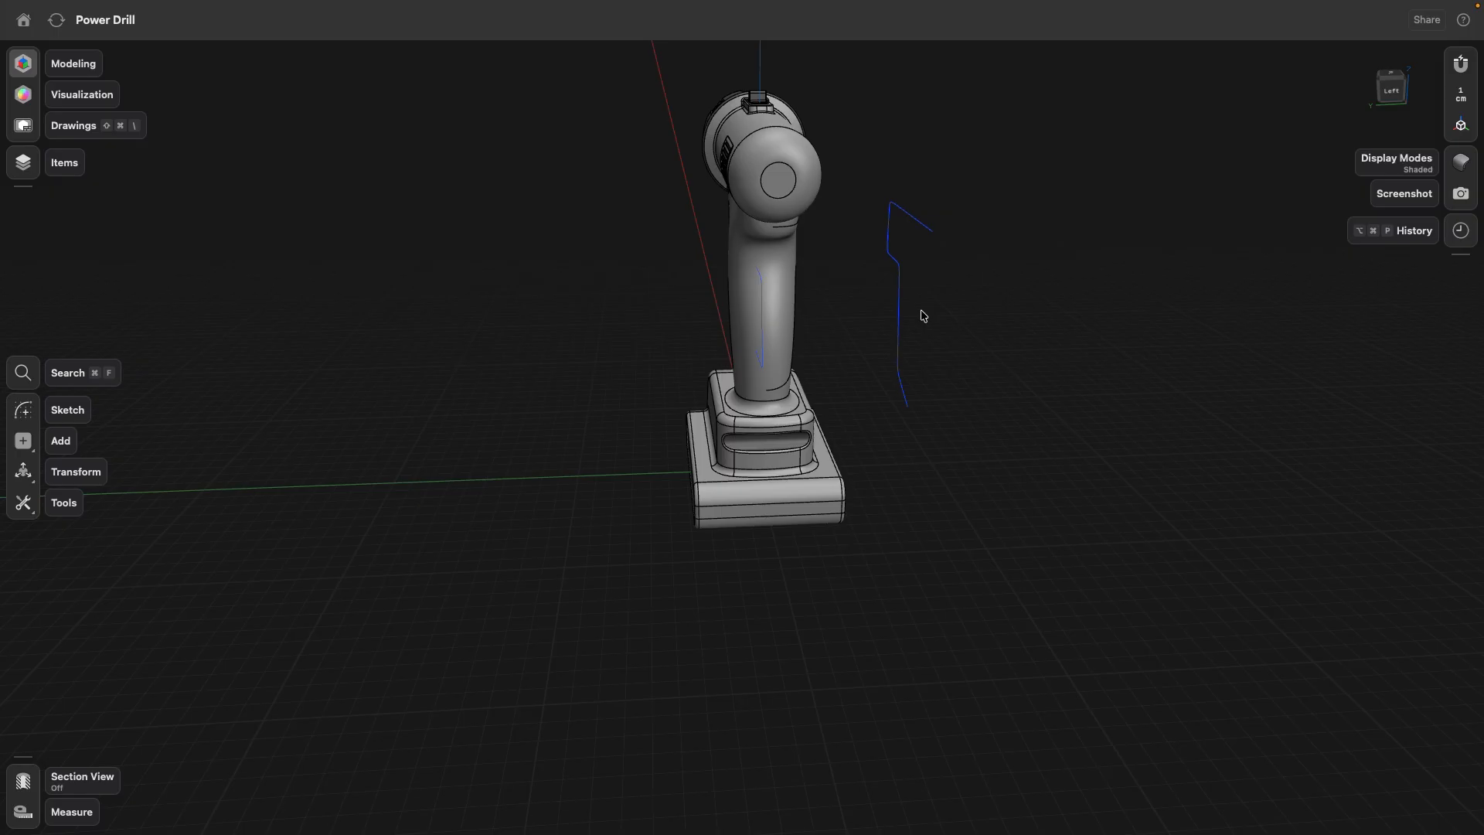
# - Undo the long grip curve's projection and its sideways move off the drill's centre plane
pyautogui.press('super+z')
pyautogui.press('super+z')
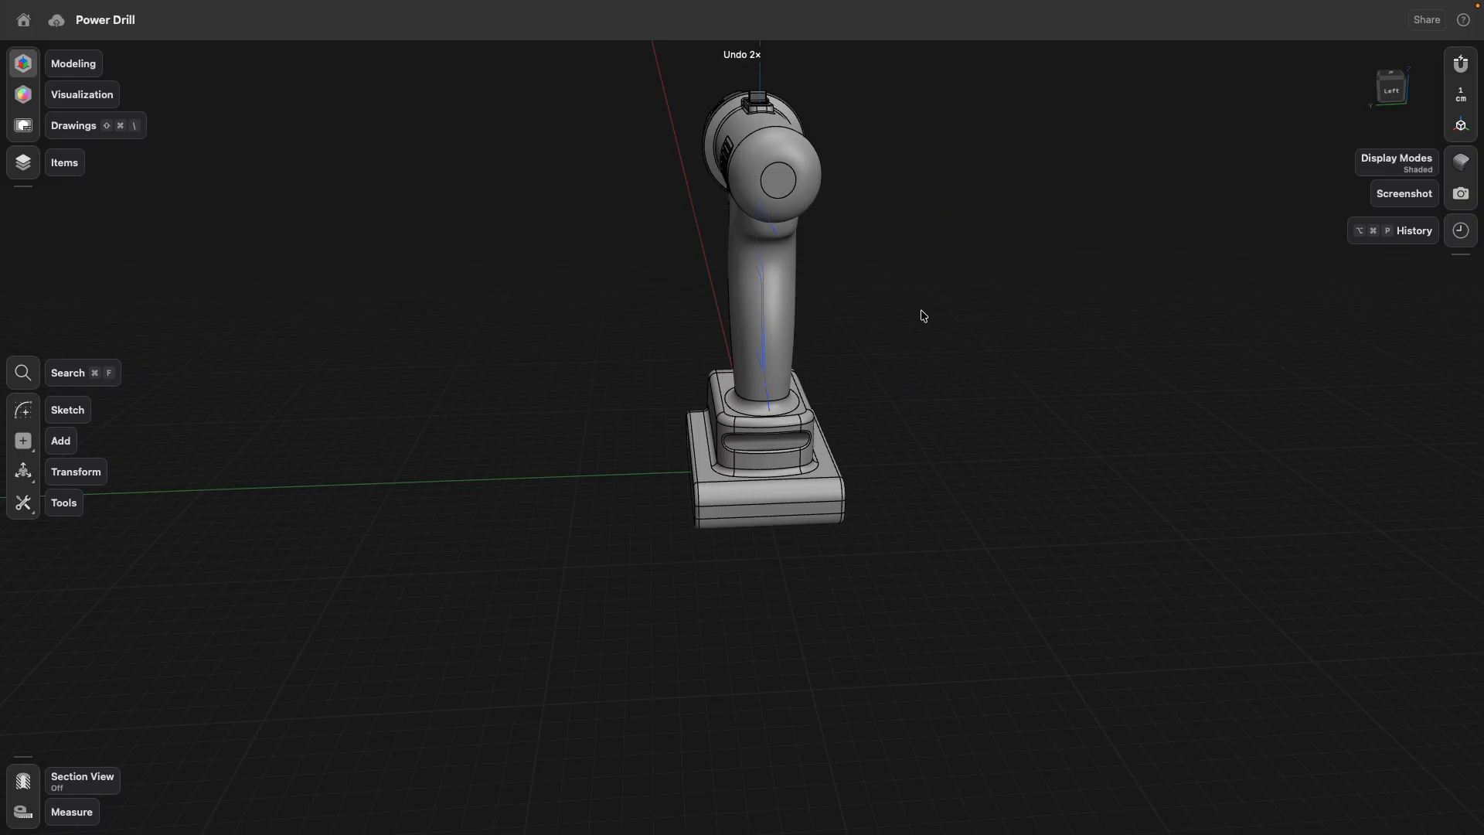
pyautogui.moveTo(382, 317); pyautogui.dragTo(425, 315, button='right')
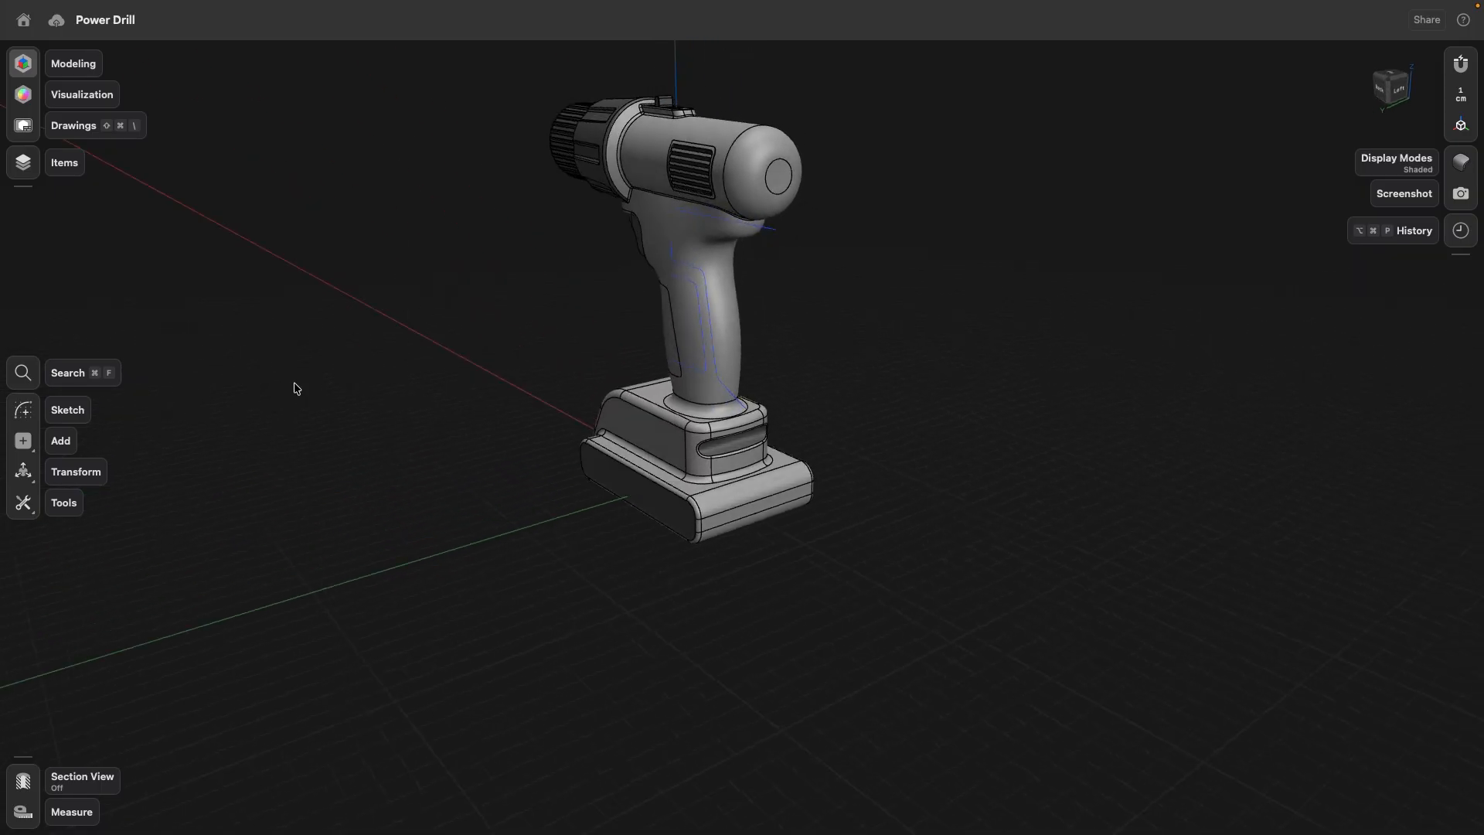
# - Project the long rear grip curve from the centre plane onto the drill's handle surface as Edge (Only on Faces)
pyautogui.click(24, 506)
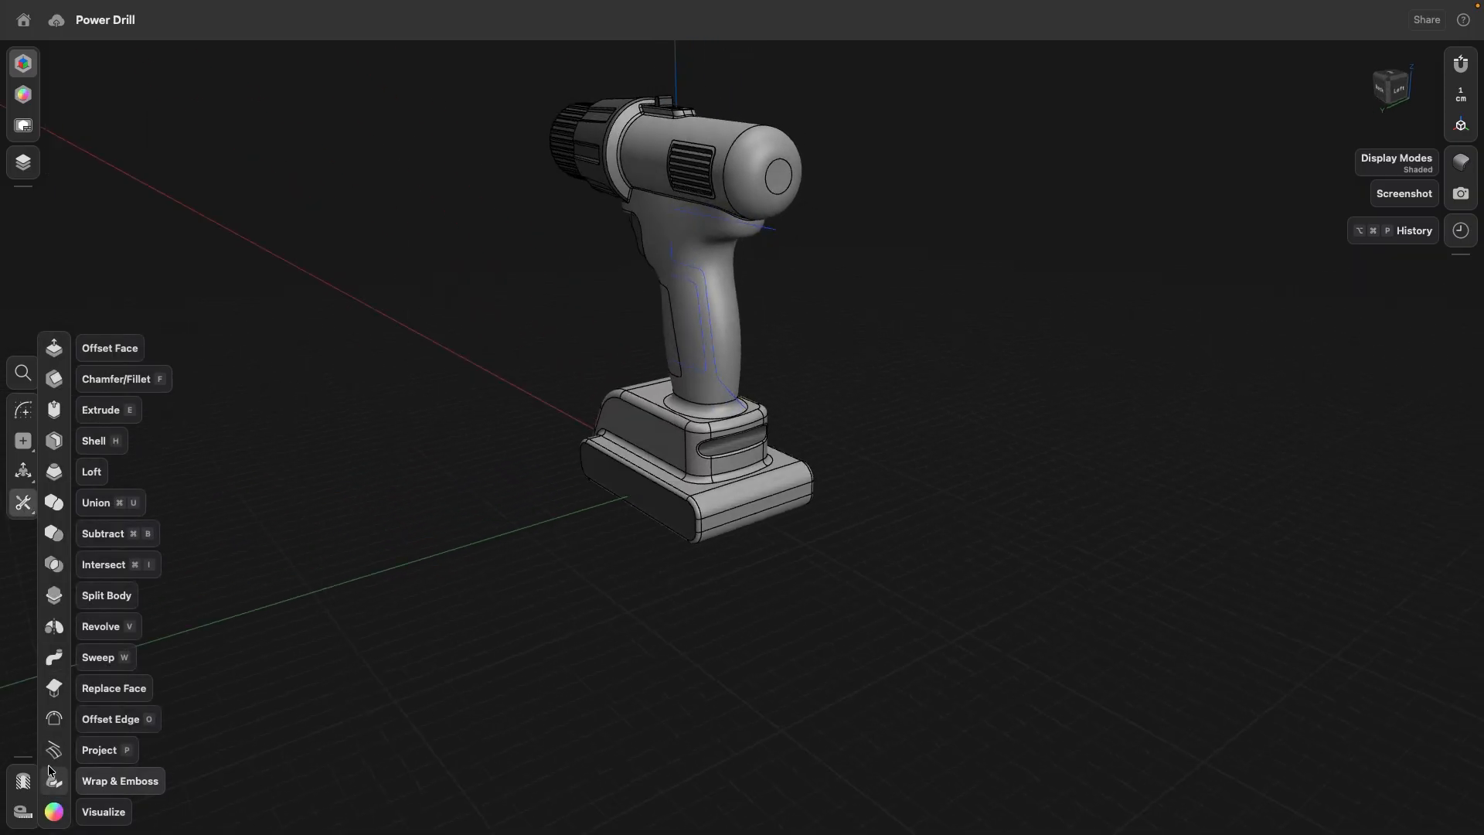
pyautogui.click(62, 749)
pyautogui.click(774, 226)
pyautogui.scroll(3, 773, 226)
pyautogui.click(679, 275)
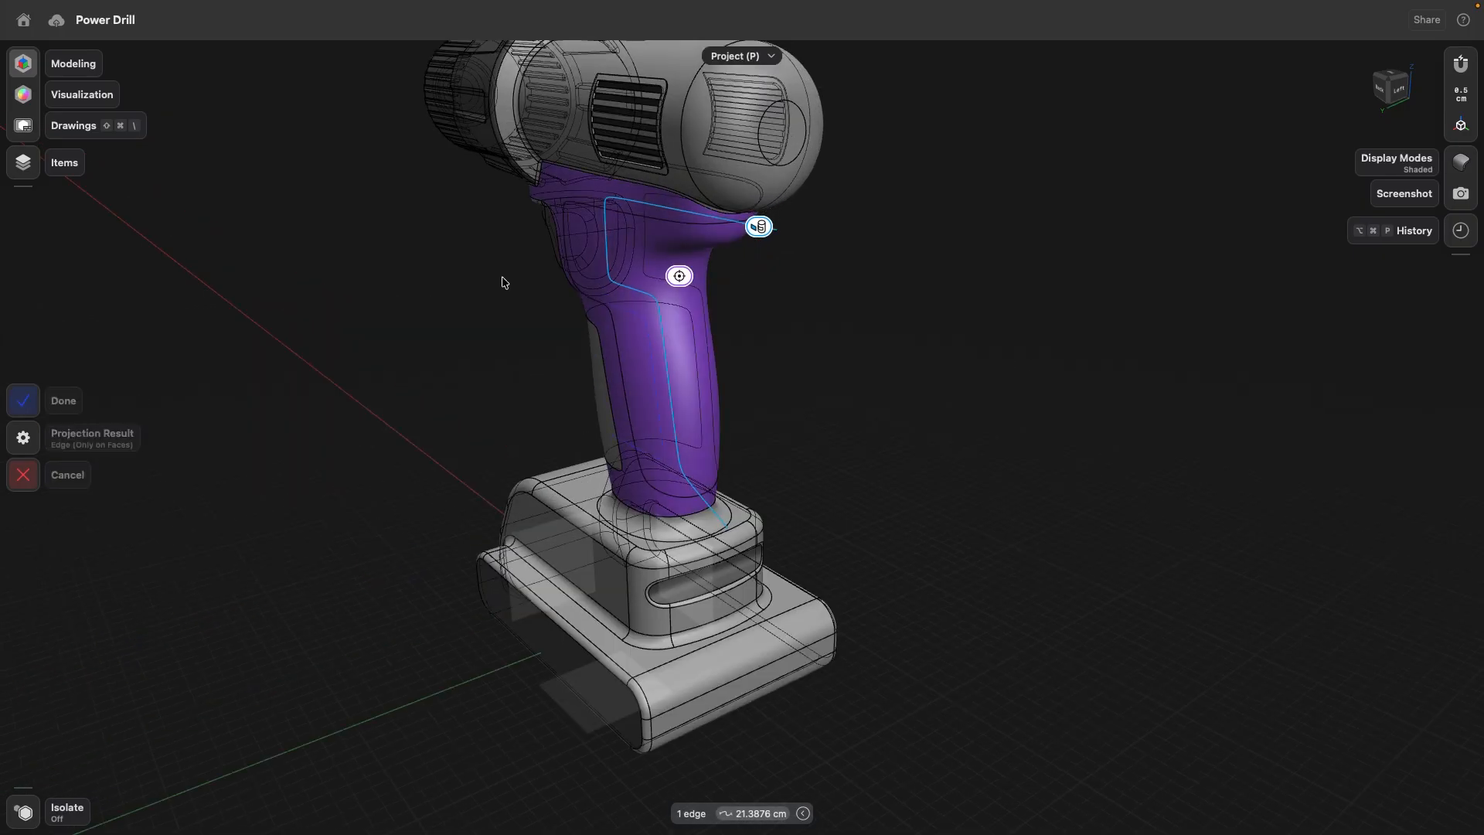
pyautogui.click(23, 400)
# - In the Grip Project sketch, move the long curve's lower end point up and then back down, keeping it outside the handle
pyautogui.moveTo(820, 387); pyautogui.dragTo(838, 364, button='middle')
pyautogui.click(1384, 87)
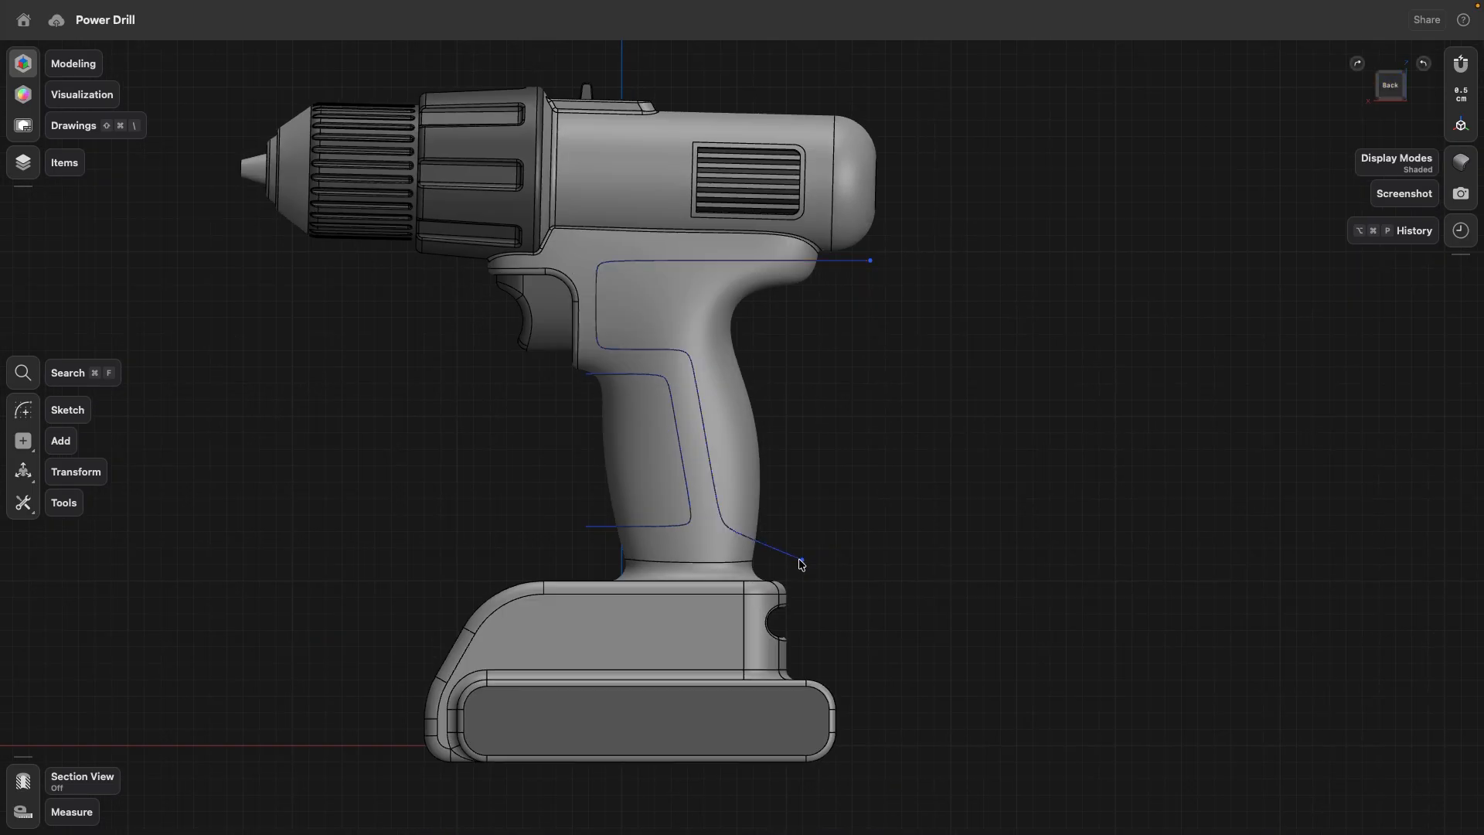
pyautogui.doubleClick(799, 562)
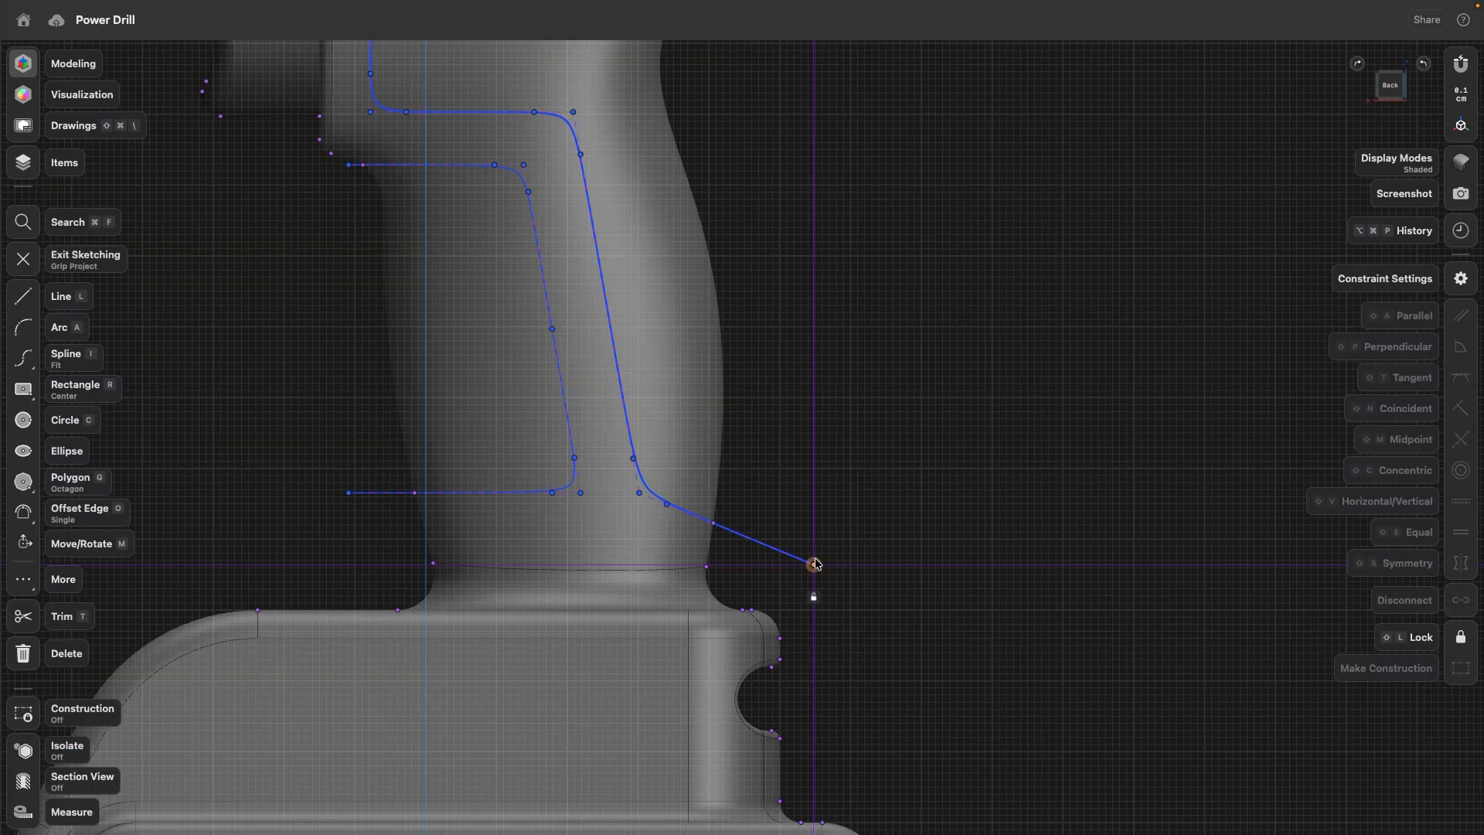
pyautogui.moveTo(813, 565)
pyautogui.mouseDown()
pyautogui.moveTo(805, 521)
pyautogui.moveTo(766, 487)
pyautogui.moveTo(759, 426)
pyautogui.mouseUp()
pyautogui.moveTo(774, 448); pyautogui.dragTo(797, 485, button='right')
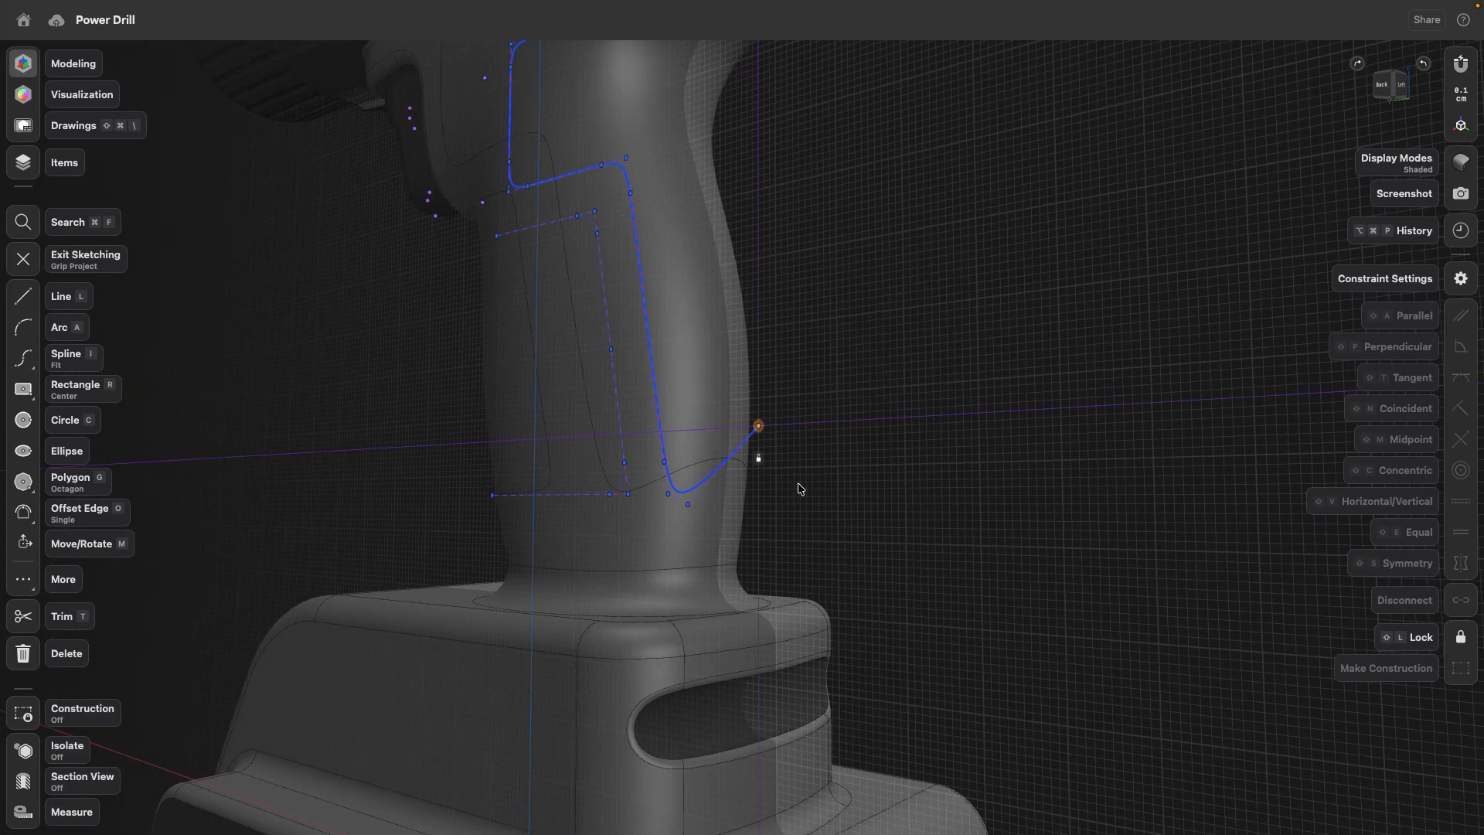
pyautogui.moveTo(764, 441)
pyautogui.mouseDown()
pyautogui.moveTo(771, 552)
pyautogui.moveTo(782, 341)
pyautogui.moveTo(782, 554)
pyautogui.mouseUp()
pyautogui.click(902, 425)
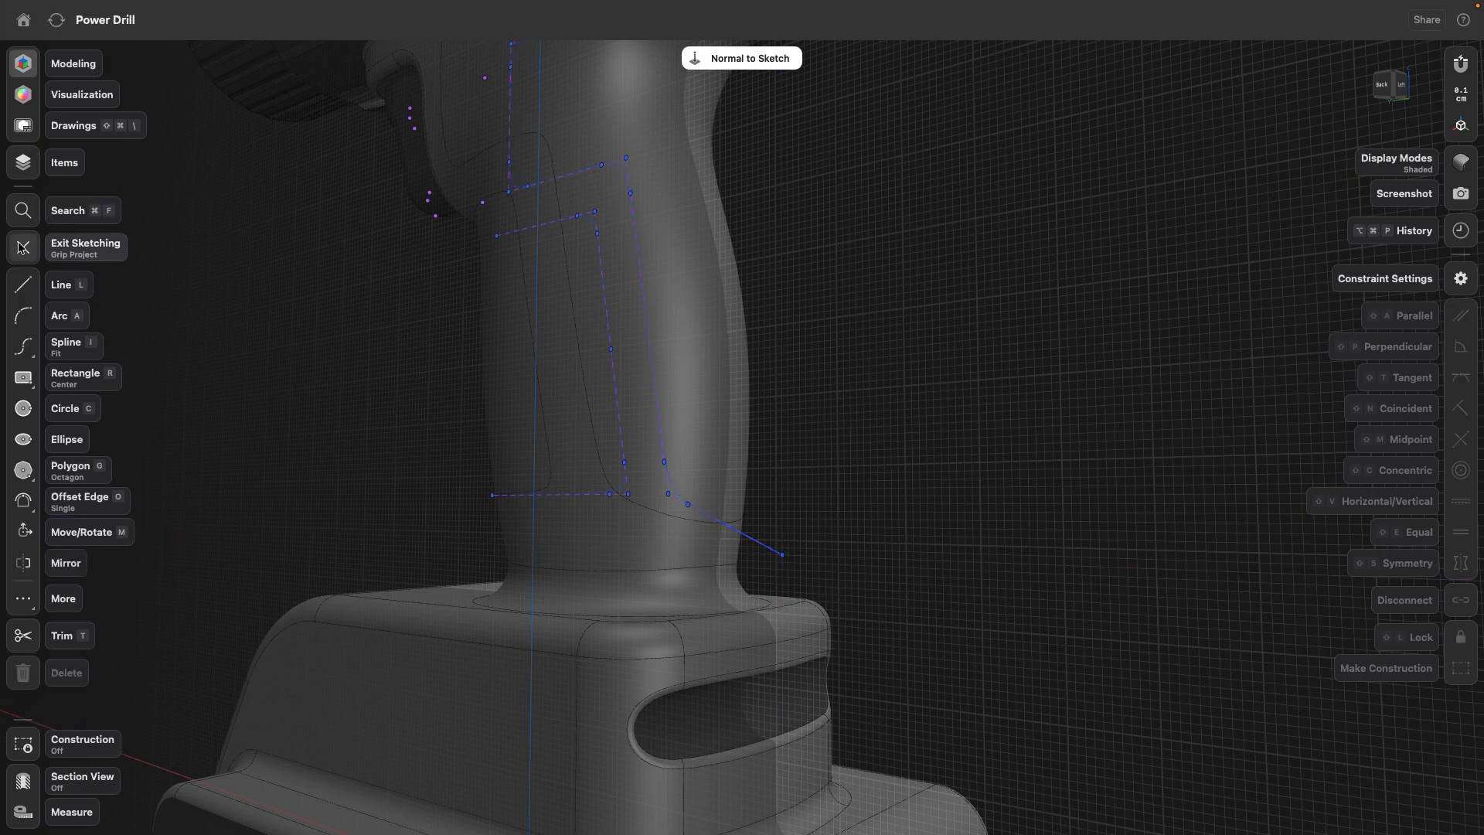
pyautogui.click(24, 248)
pyautogui.scroll(-10, 642, 460)
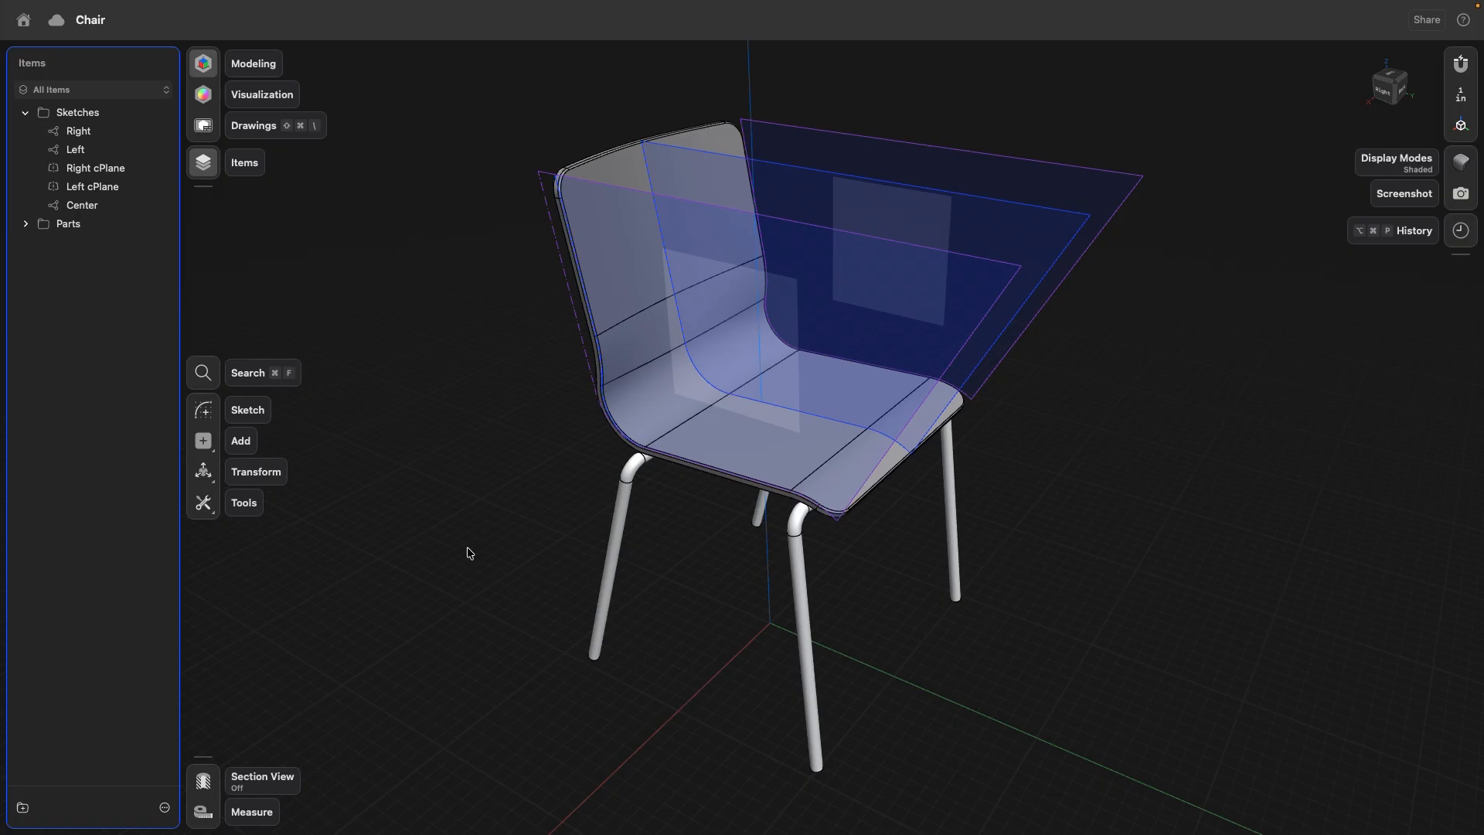
# - In the Chair model, examine the Center profile and the Left and Right side profiles that shape the seat
pyautogui.moveTo(1112, 425); pyautogui.dragTo(808, 232, button='right')
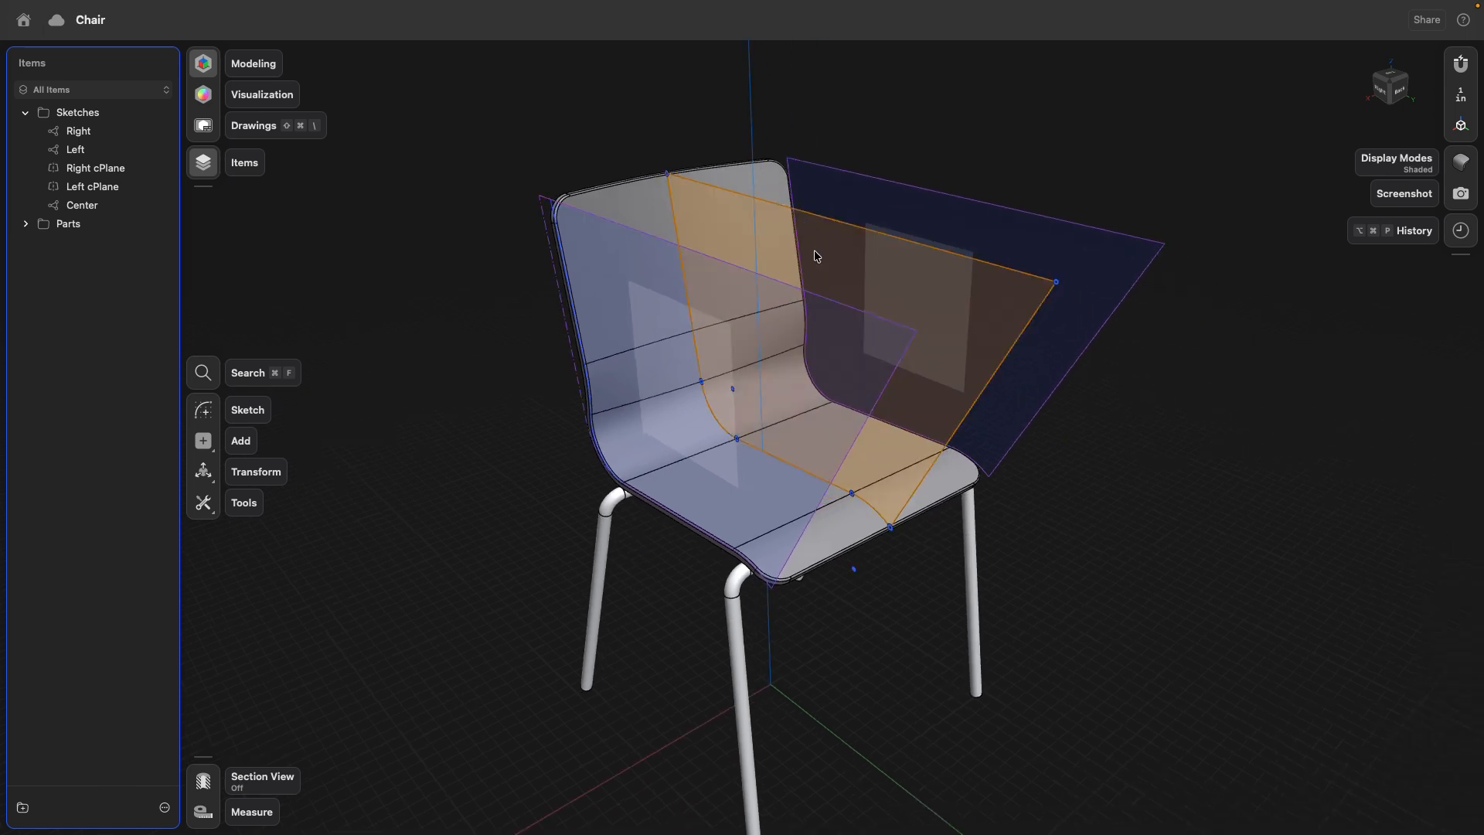
pyautogui.click(809, 258)
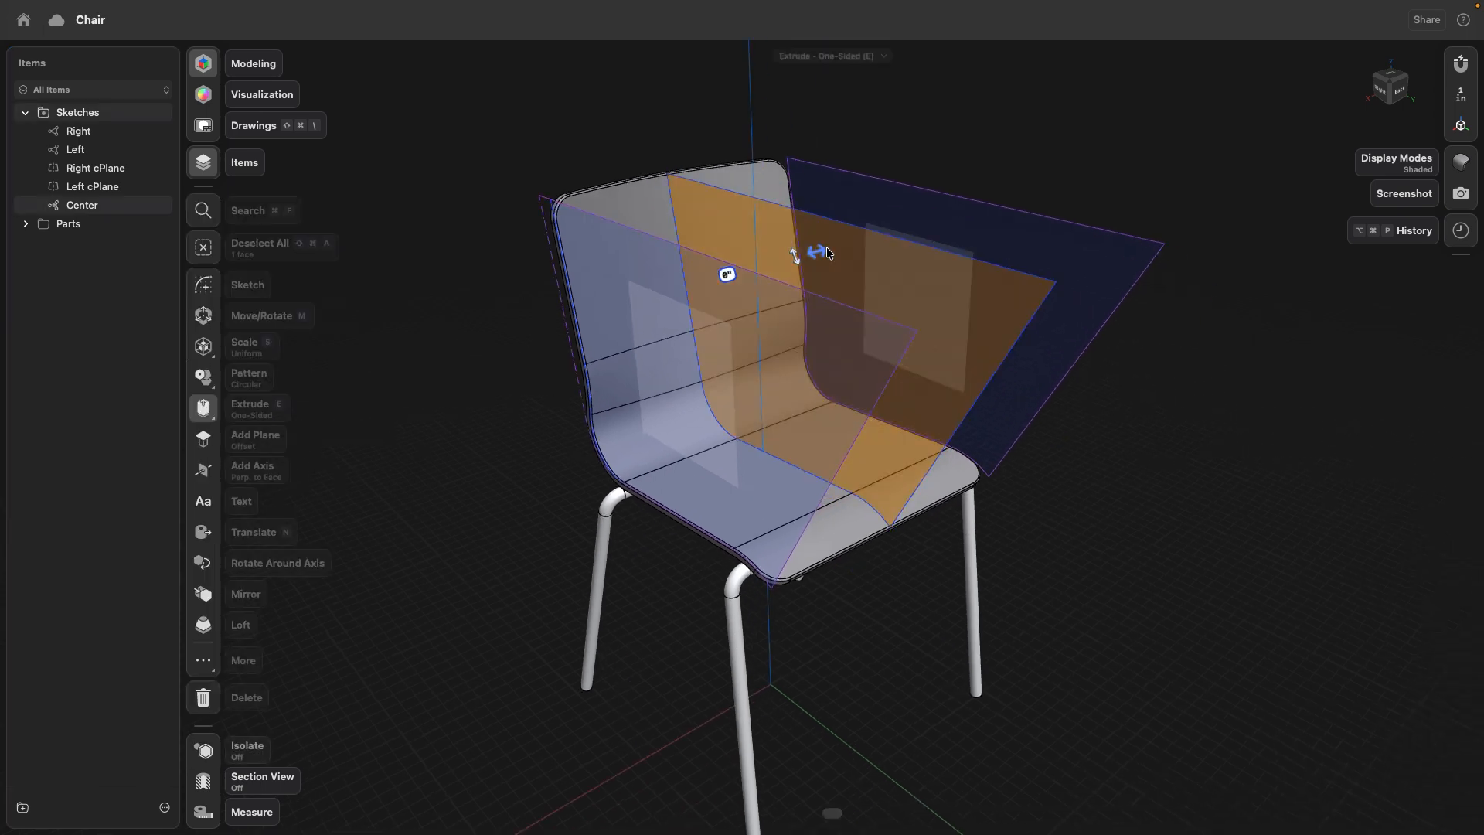
pyautogui.click(425, 378)
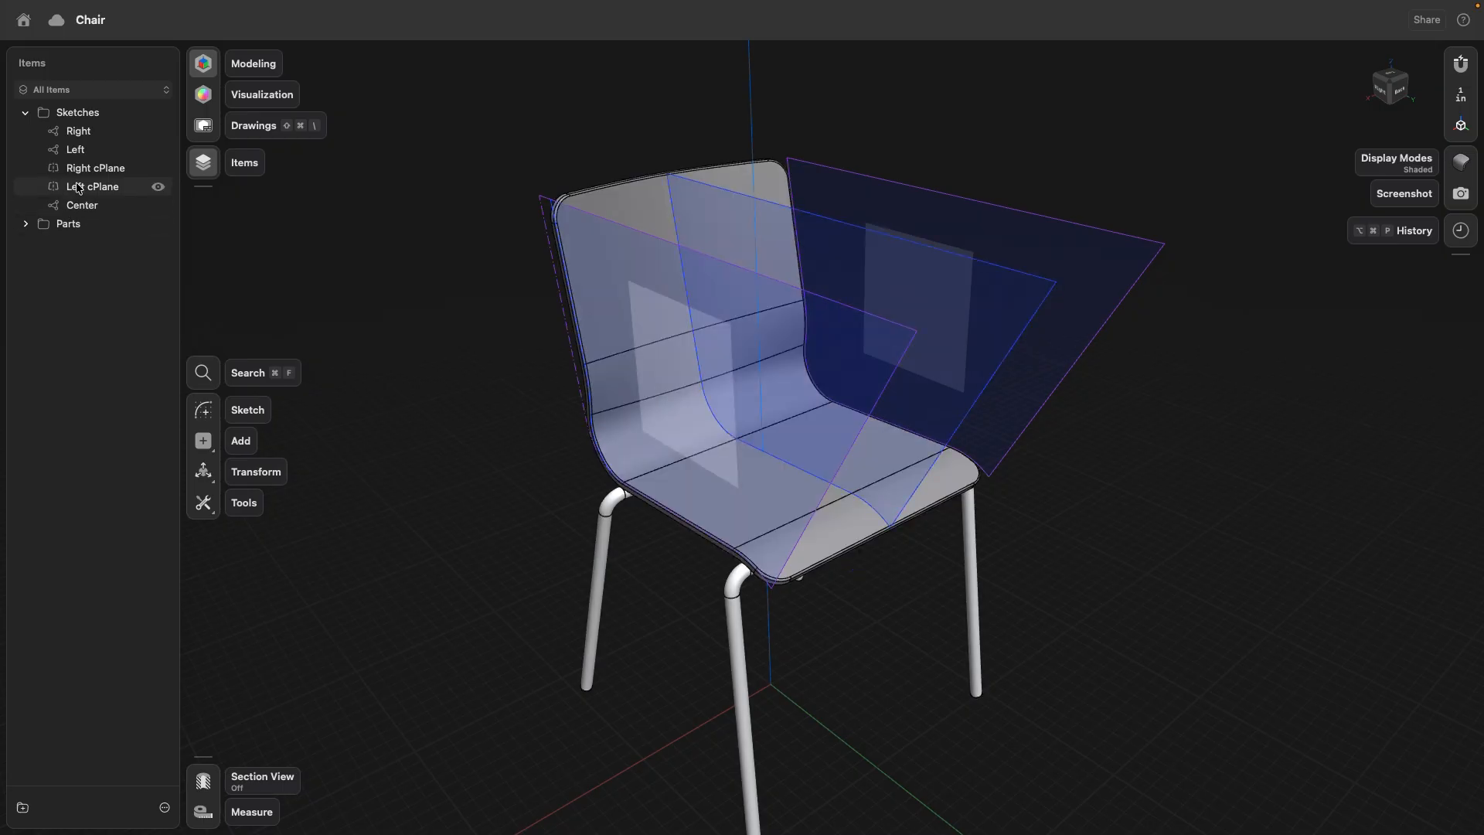
pyautogui.scroll(5, 554, 224)
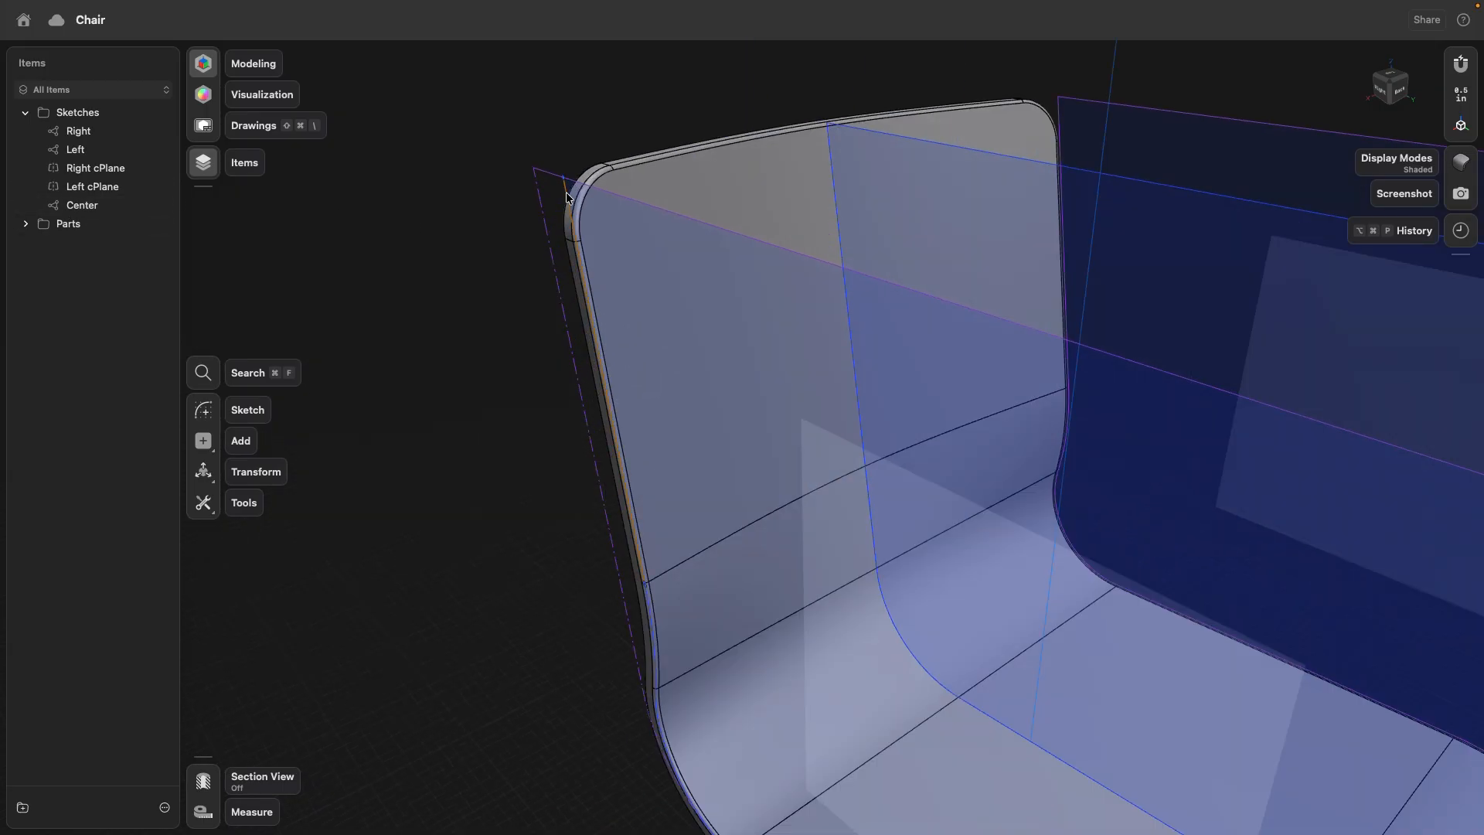
pyautogui.doubleClick(567, 198)
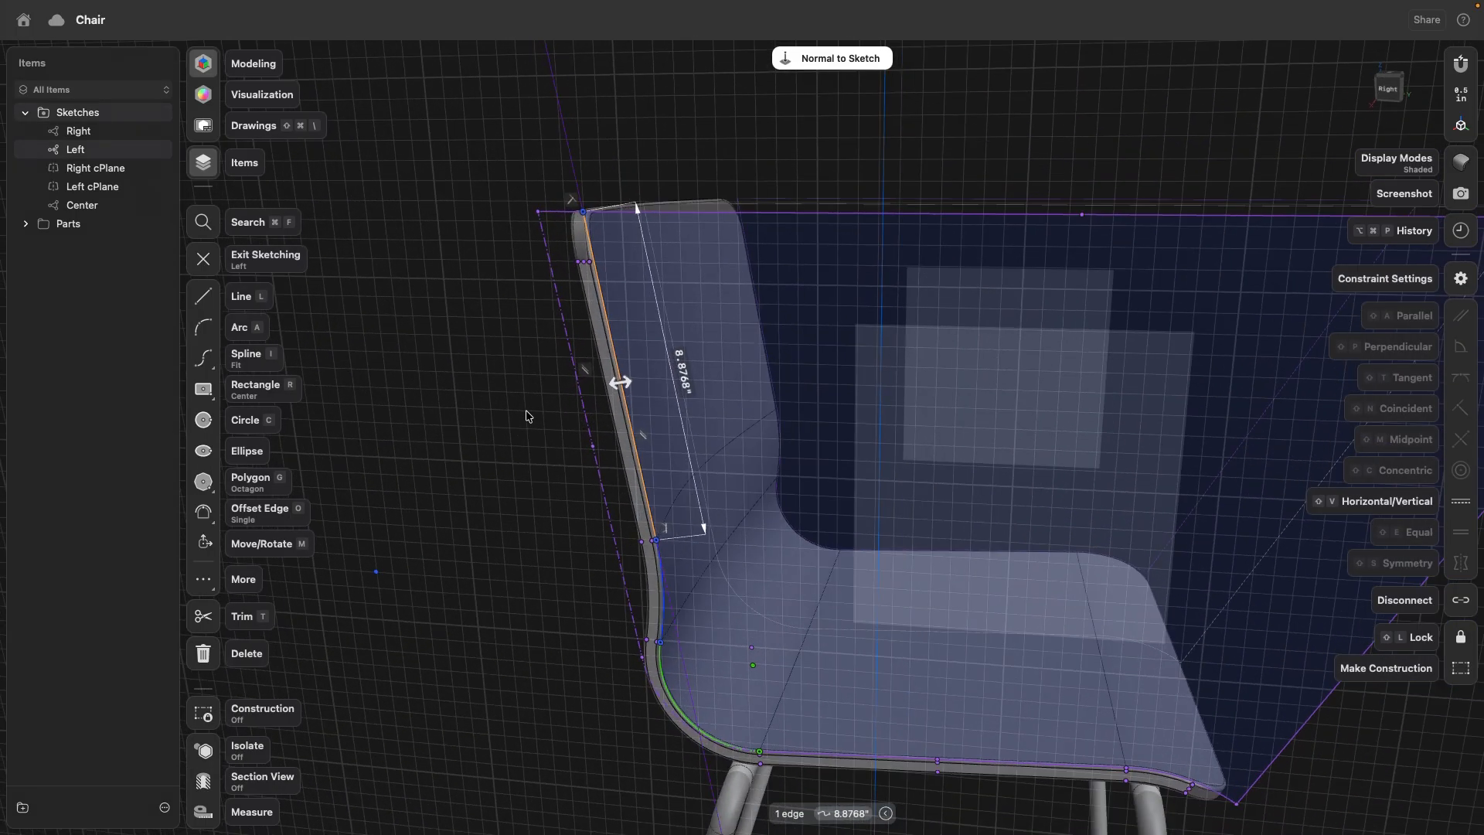
pyautogui.scroll(-5, 571, 423)
pyautogui.moveTo(581, 413); pyautogui.dragTo(550, 434, button='right')
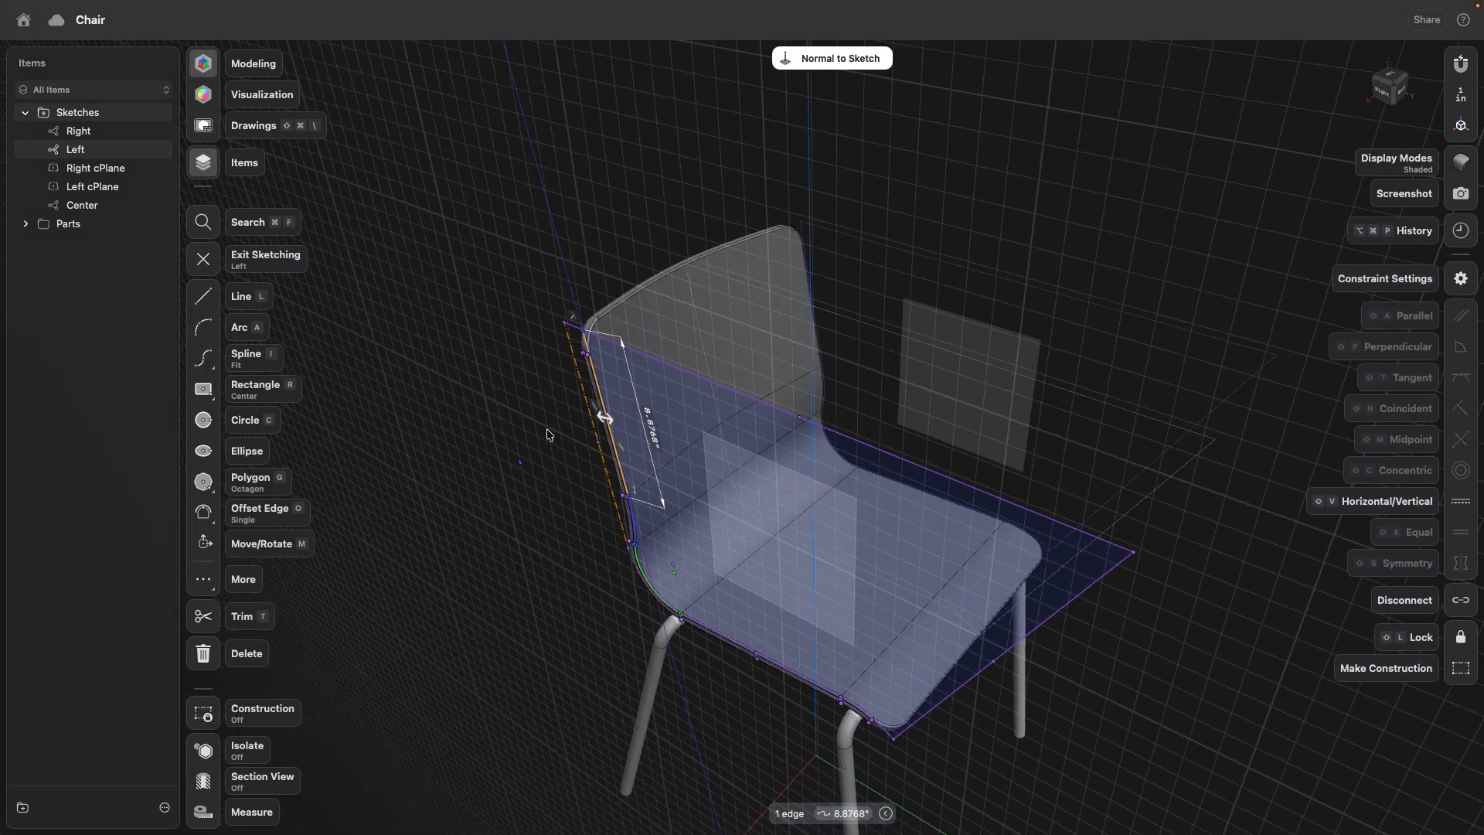
pyautogui.click(694, 414)
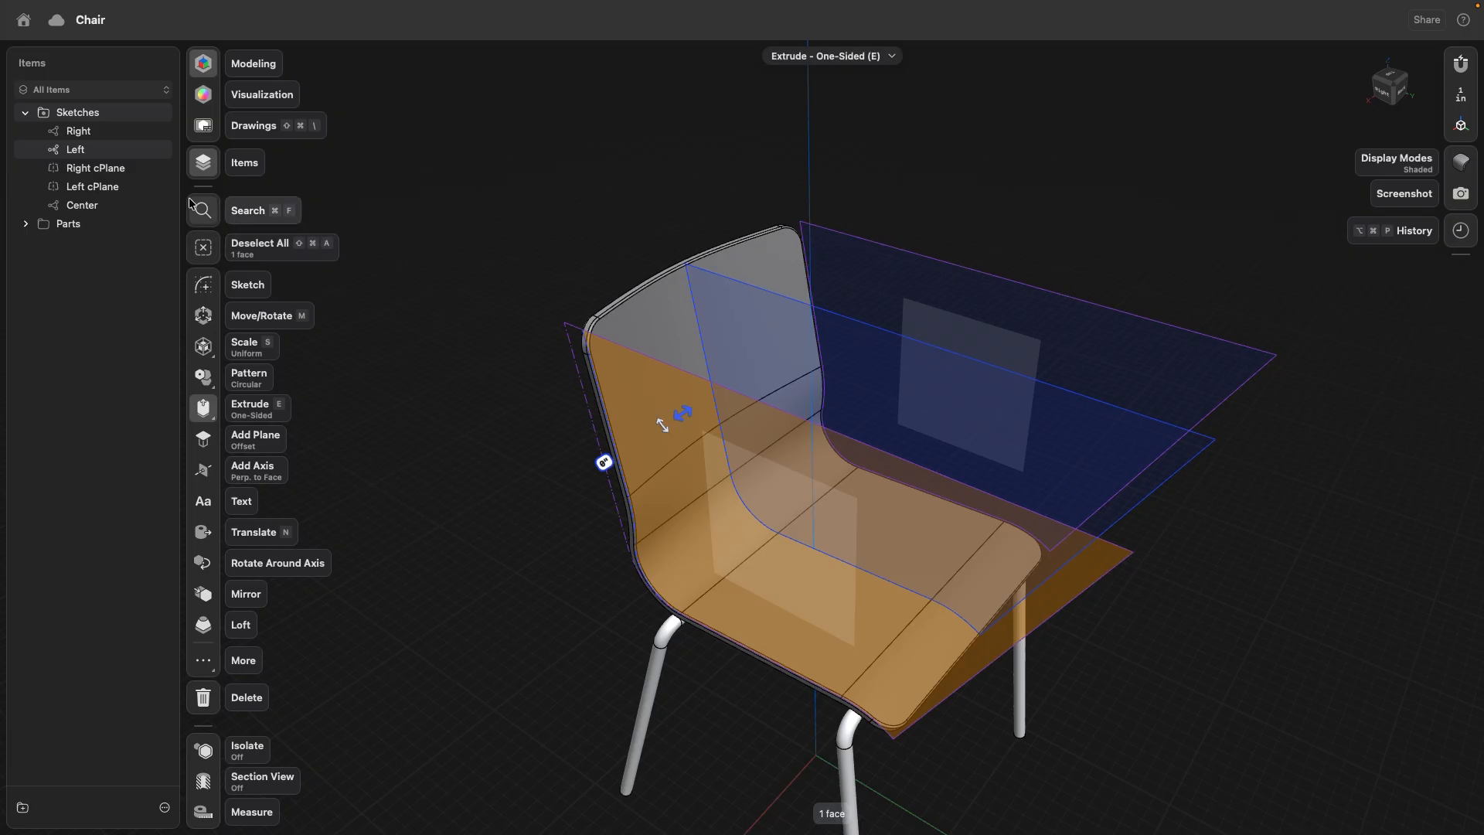
pyautogui.moveTo(1060, 192)
pyautogui.mouseDown(button='right')
pyautogui.moveTo(994, 198)
pyautogui.moveTo(1010, 203)
pyautogui.moveTo(1005, 286)
pyautogui.moveTo(958, 294)
pyautogui.moveTo(980, 320)
pyautogui.moveTo(1192, 318)
pyautogui.mouseUp(button='right')
pyautogui.click(1157, 245)
pyautogui.moveTo(1156, 245)
pyautogui.mouseDown(button='right')
pyautogui.moveTo(1070, 195)
pyautogui.moveTo(1144, 173)
pyautogui.moveTo(894, 149)
pyautogui.moveTo(927, 149)
pyautogui.moveTo(938, 119)
pyautogui.mouseUp(button='right')
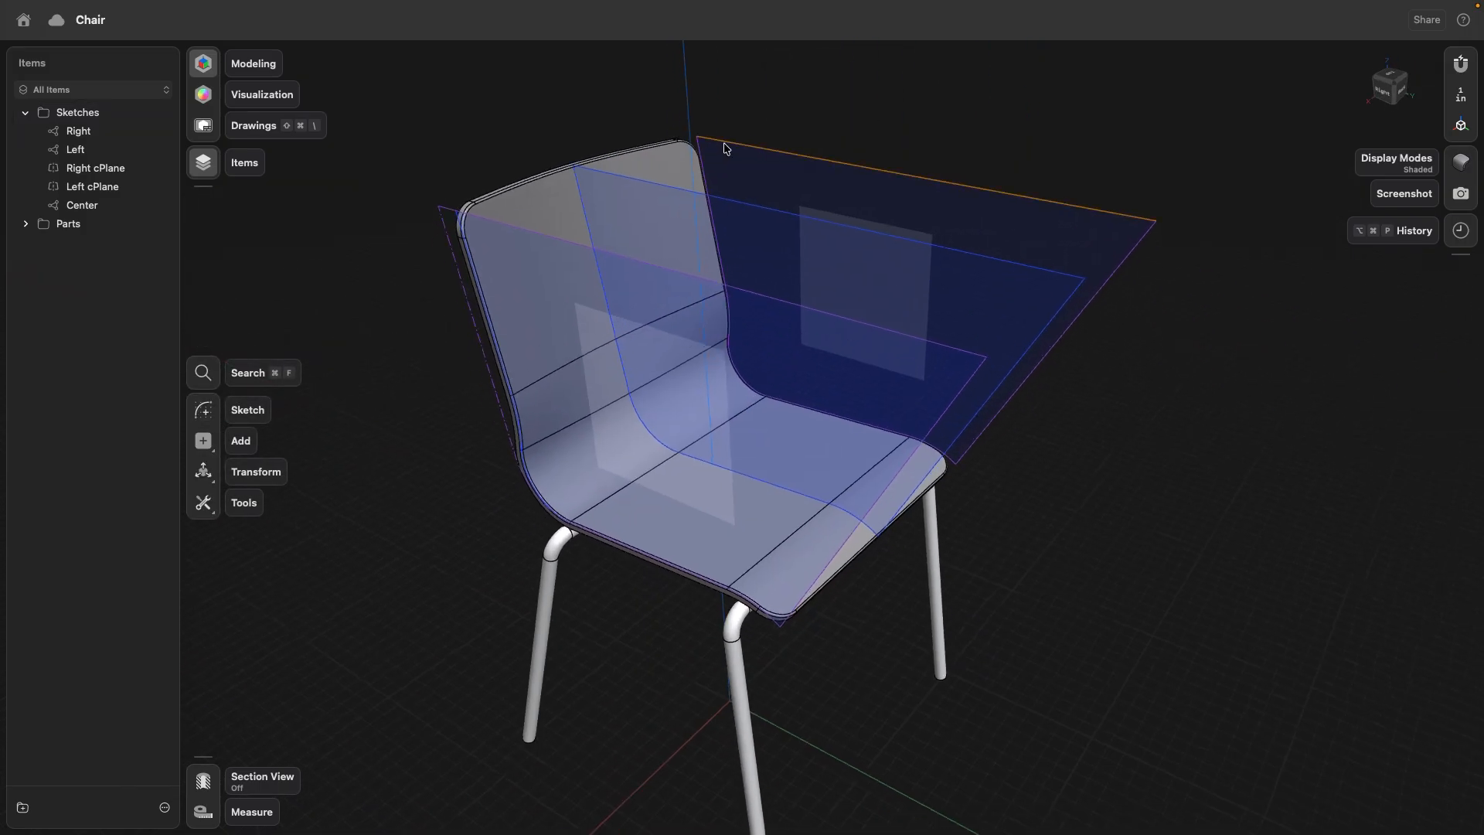
# - In the Center sketch, raise the profile's top edge slightly, to a length of about 27.12 in
pyautogui.doubleClick(746, 207)
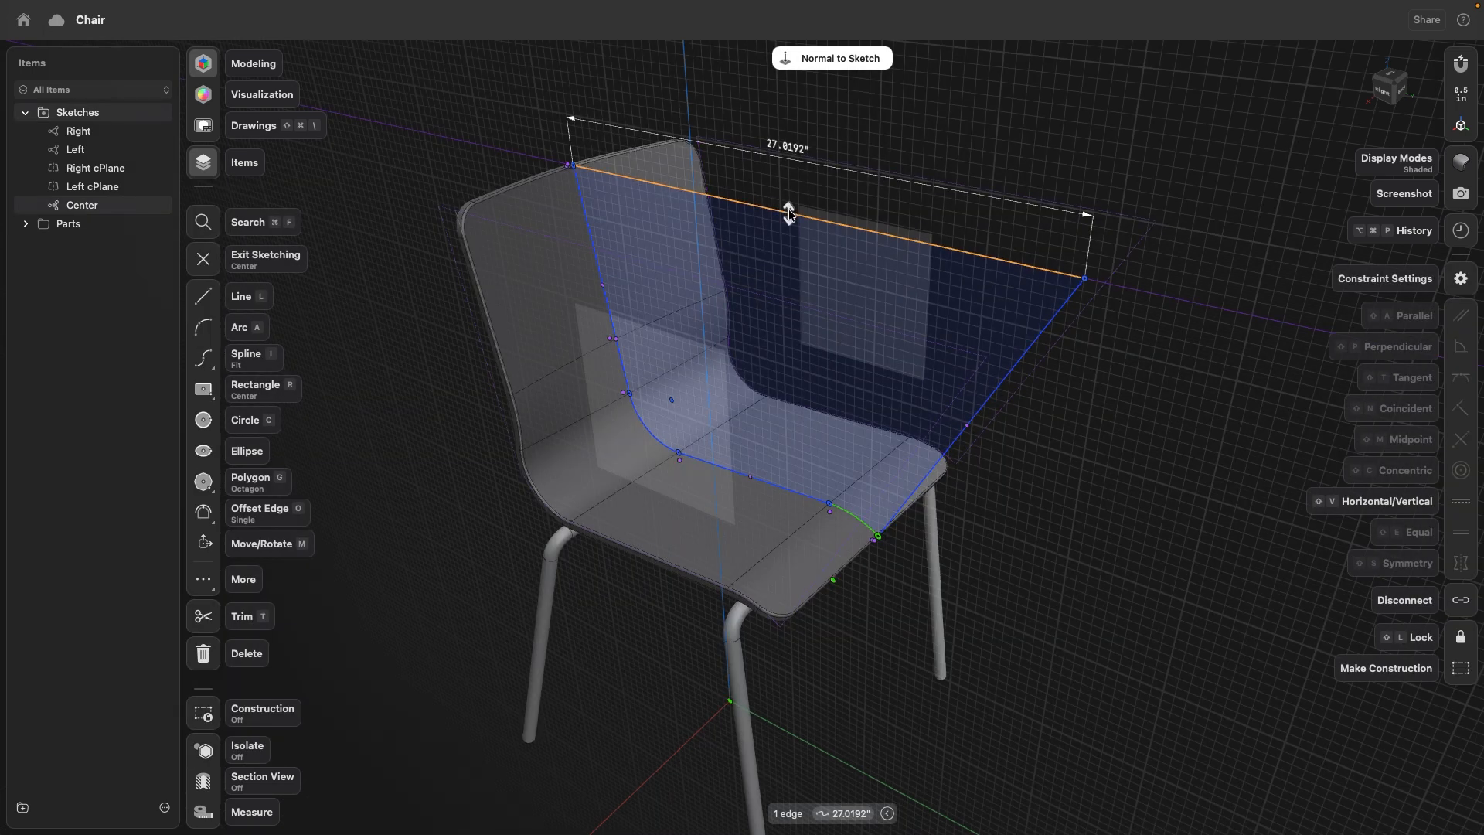
pyautogui.moveTo(788, 214)
pyautogui.mouseDown()
pyautogui.moveTo(790, 191)
pyautogui.moveTo(788, 212)
pyautogui.mouseUp()
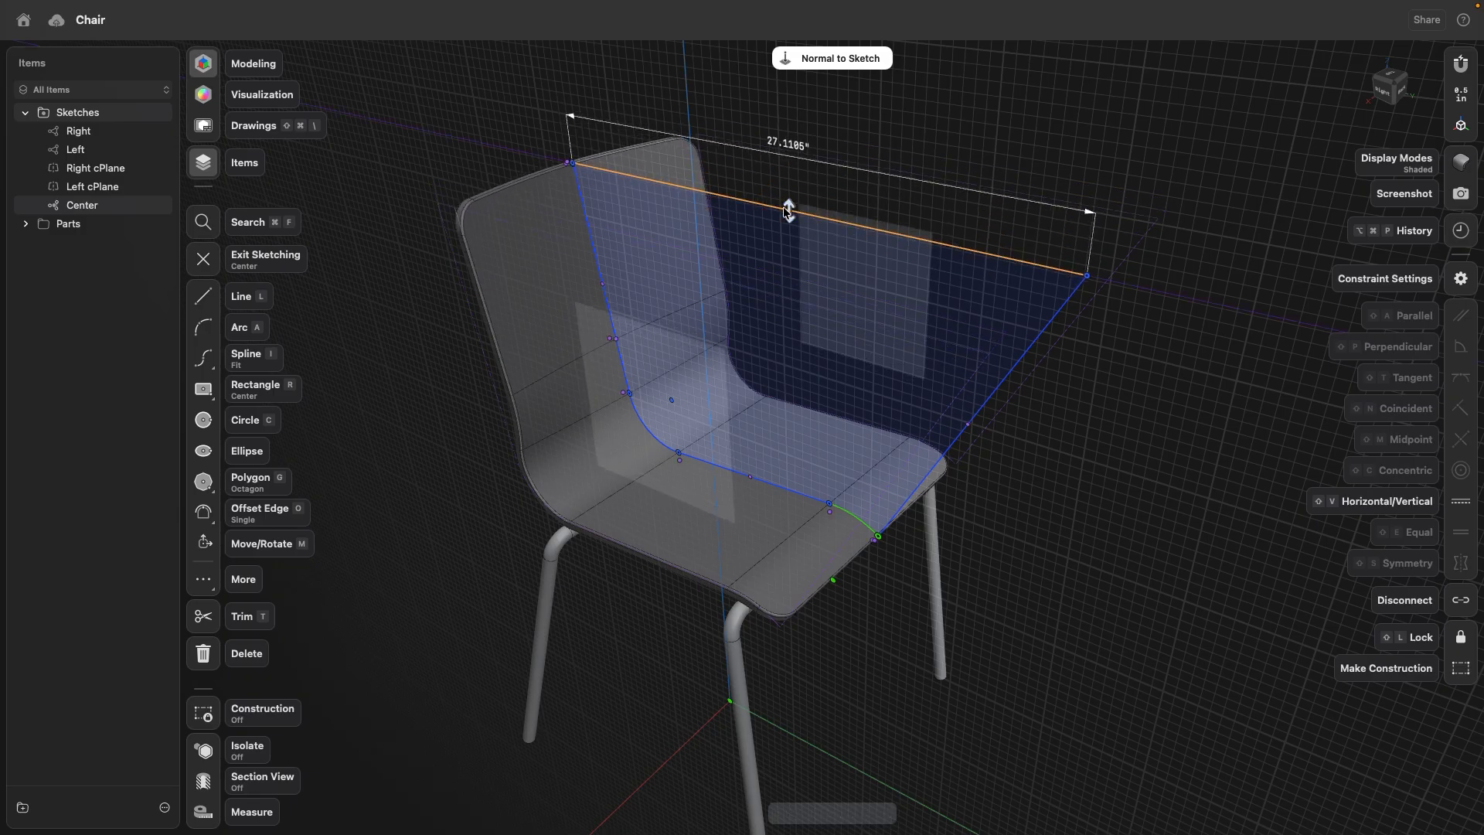
pyautogui.press('Escape')
pyautogui.press('Escape')
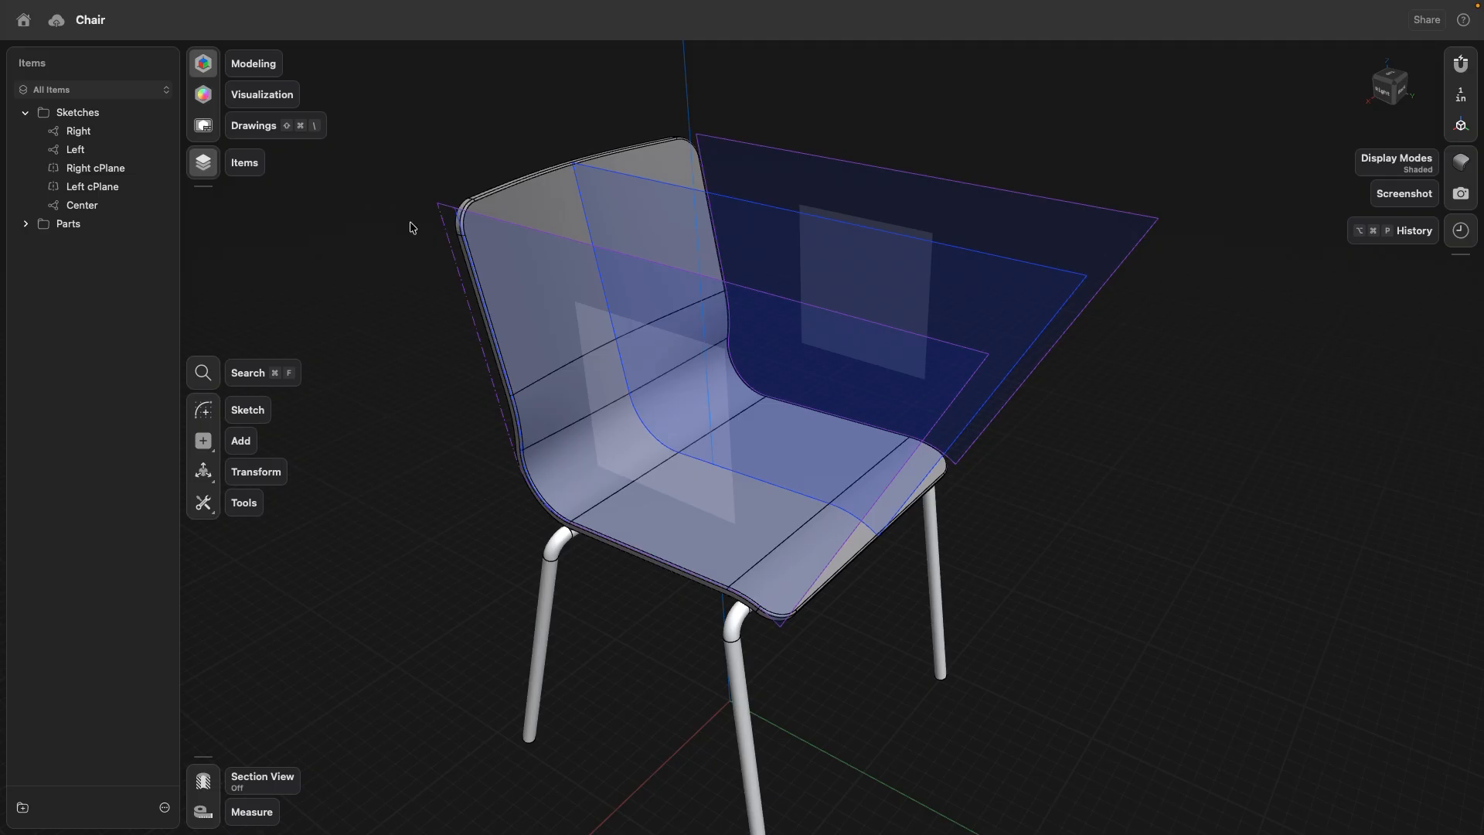
# - In the Left sketch, move the lower end point of the straight backrest line a little up along the backrest
pyautogui.scroll(5, 411, 227)
pyautogui.doubleClick(474, 210)
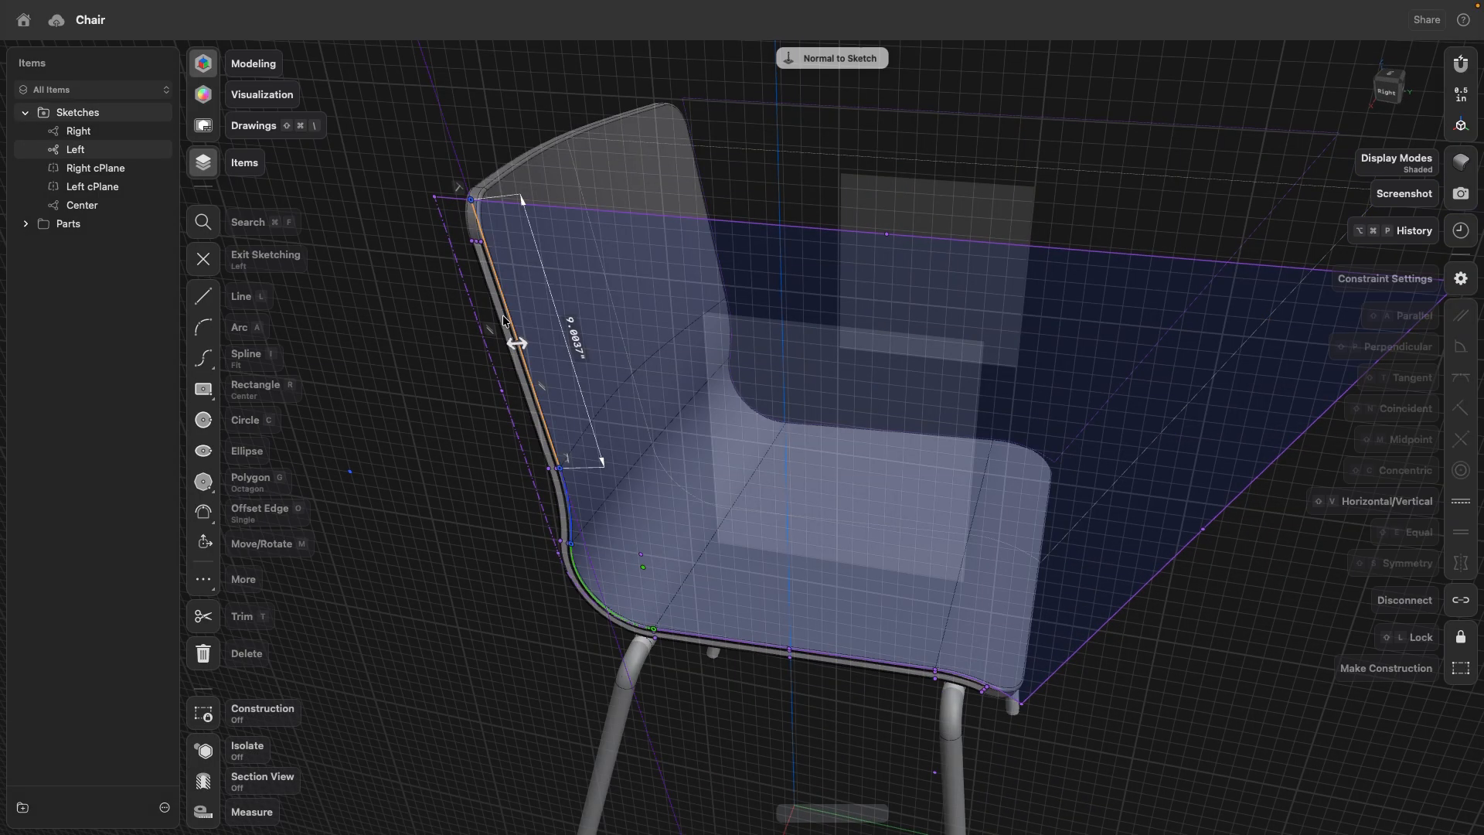
pyautogui.moveTo(573, 464)
pyautogui.mouseDown()
pyautogui.moveTo(539, 437)
pyautogui.moveTo(553, 450)
pyautogui.mouseUp()
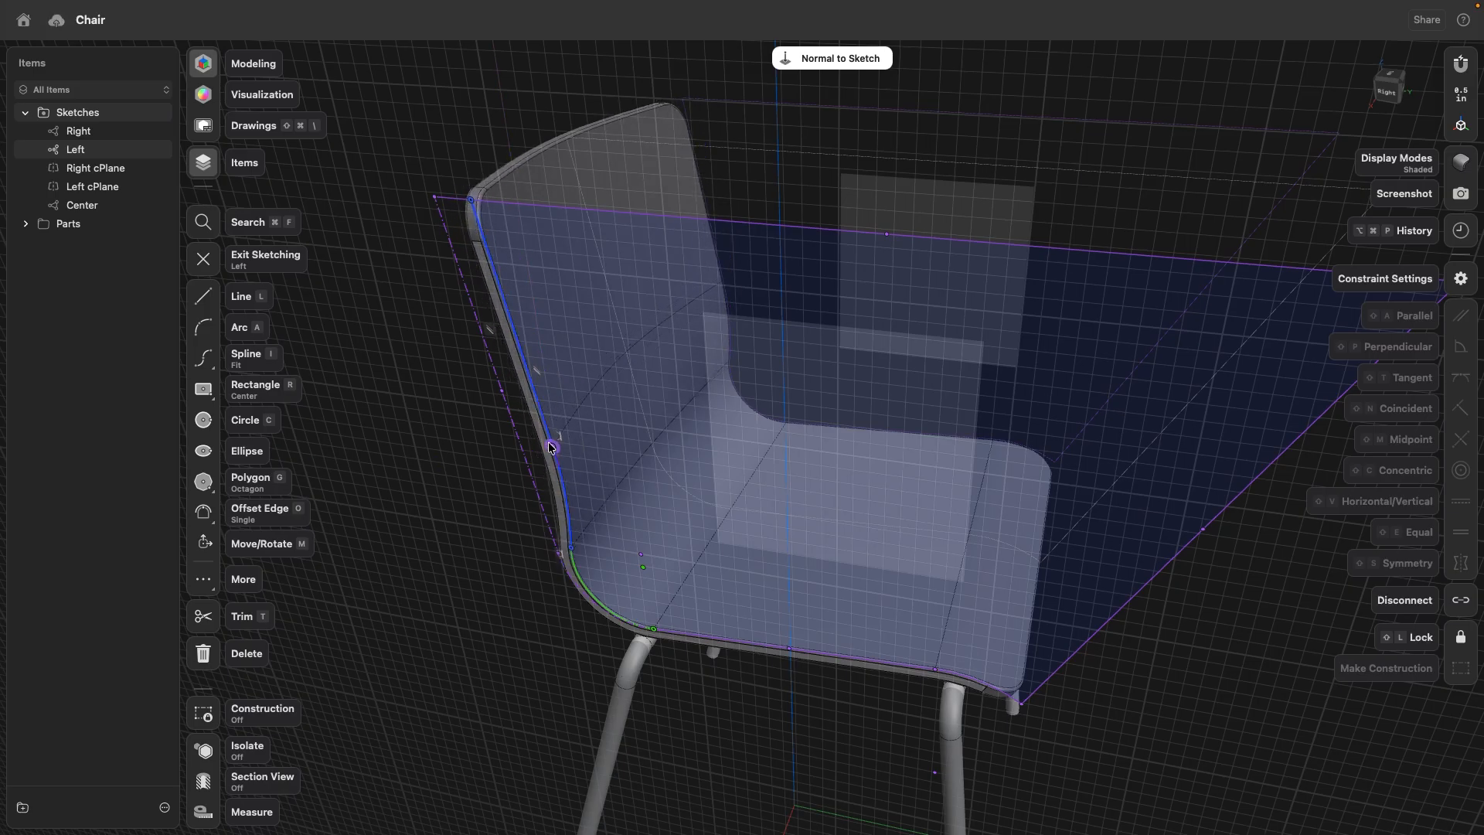
pyautogui.doubleClick(434, 494)
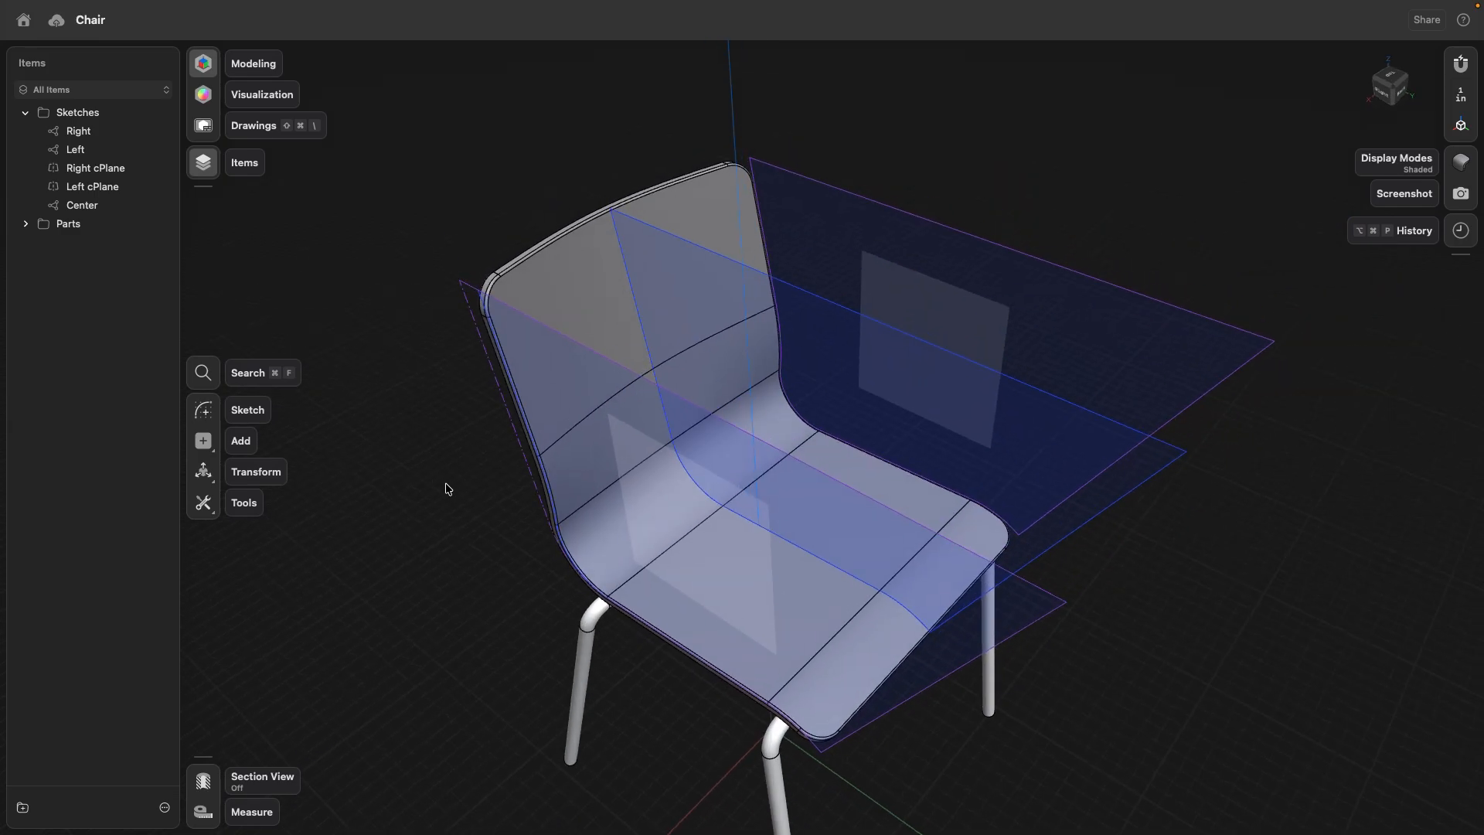
pyautogui.scroll(-2, 430, 503)
pyautogui.moveTo(430, 502); pyautogui.dragTo(438, 446, button='right')
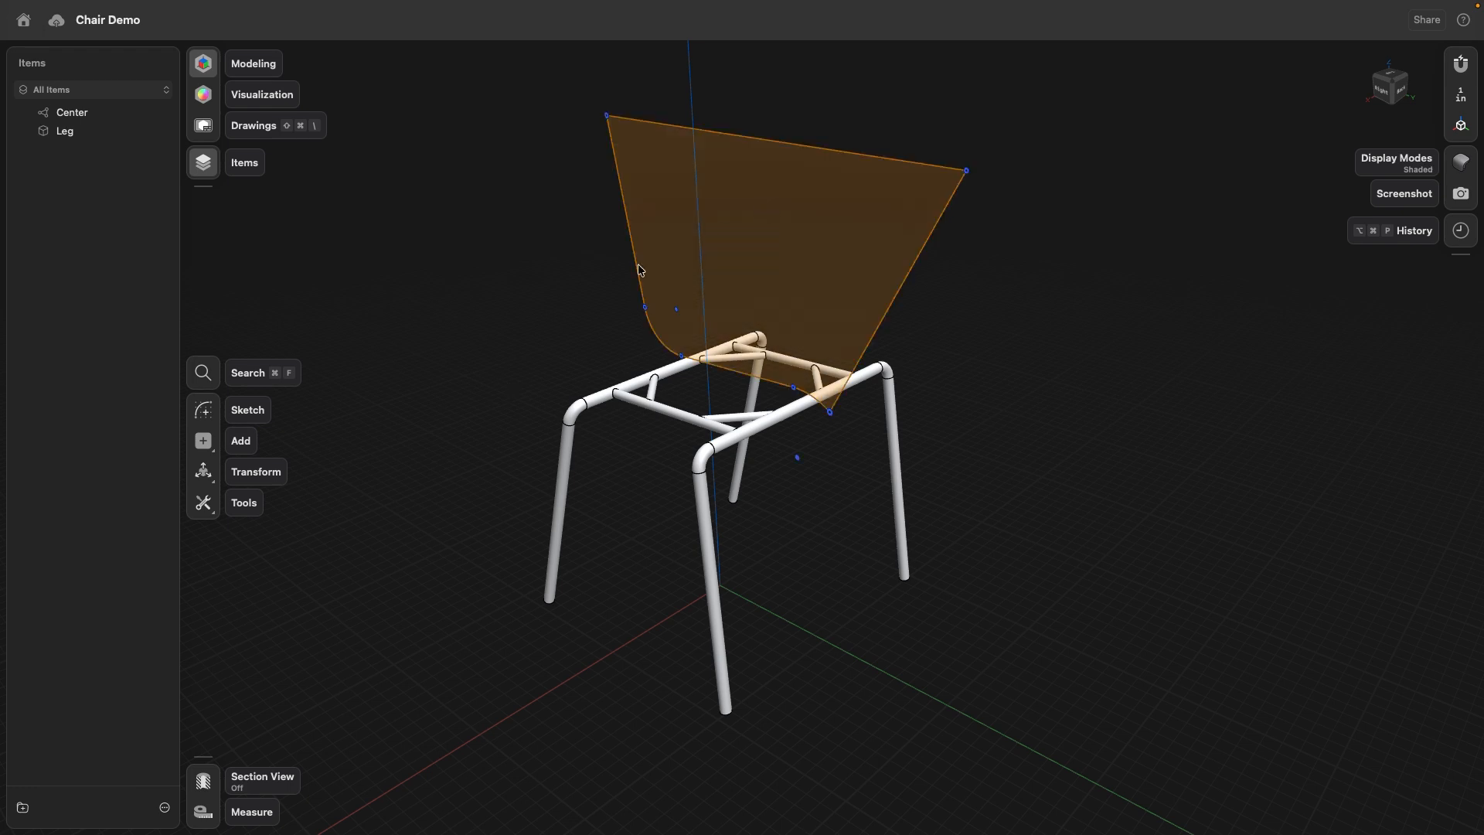
# - In the Chair Demo model, add a construction plane offset sideways from the Center profile face
pyautogui.click(209, 439)
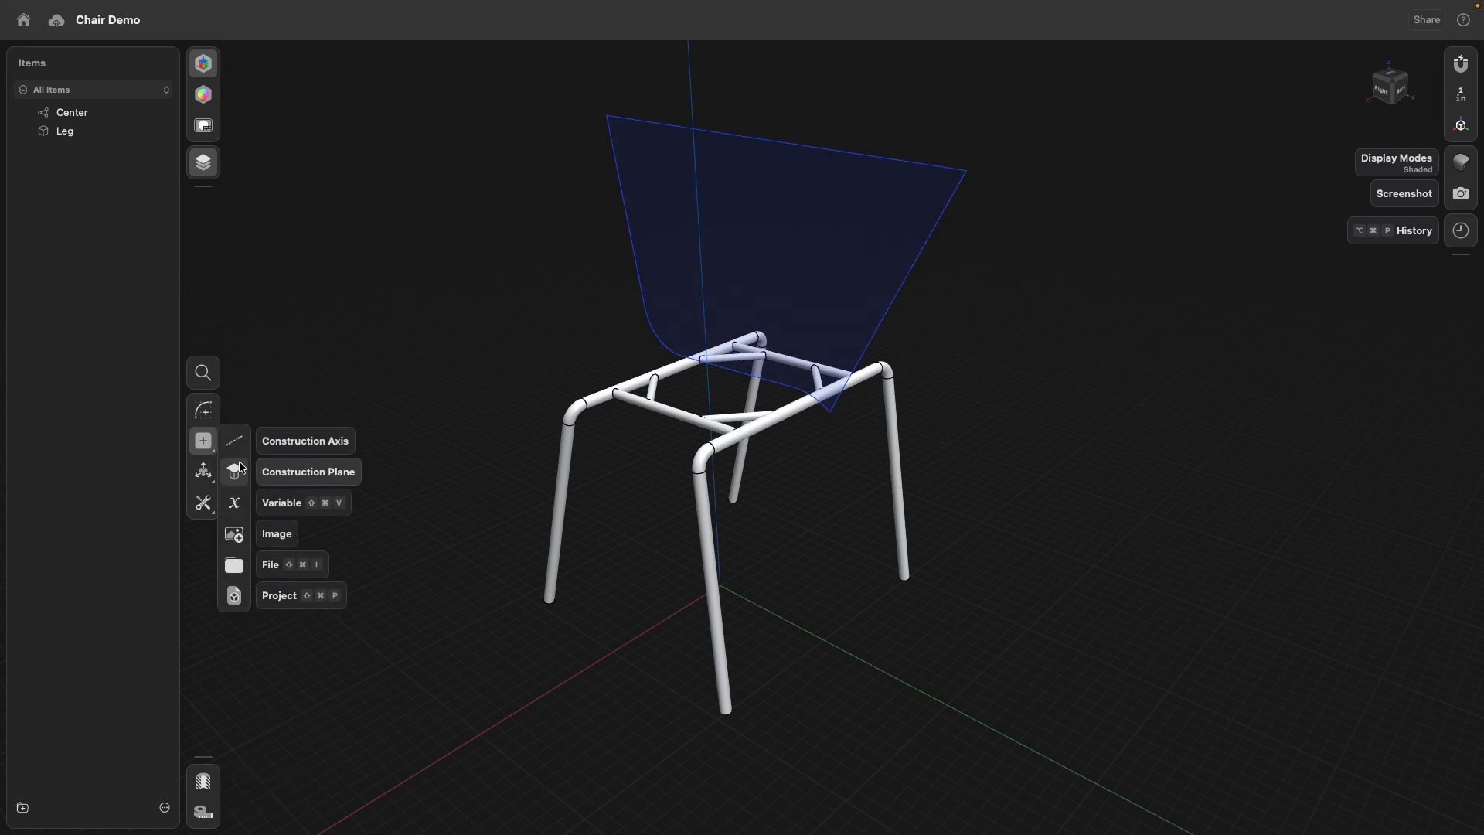
pyautogui.click(239, 461)
pyautogui.click(693, 264)
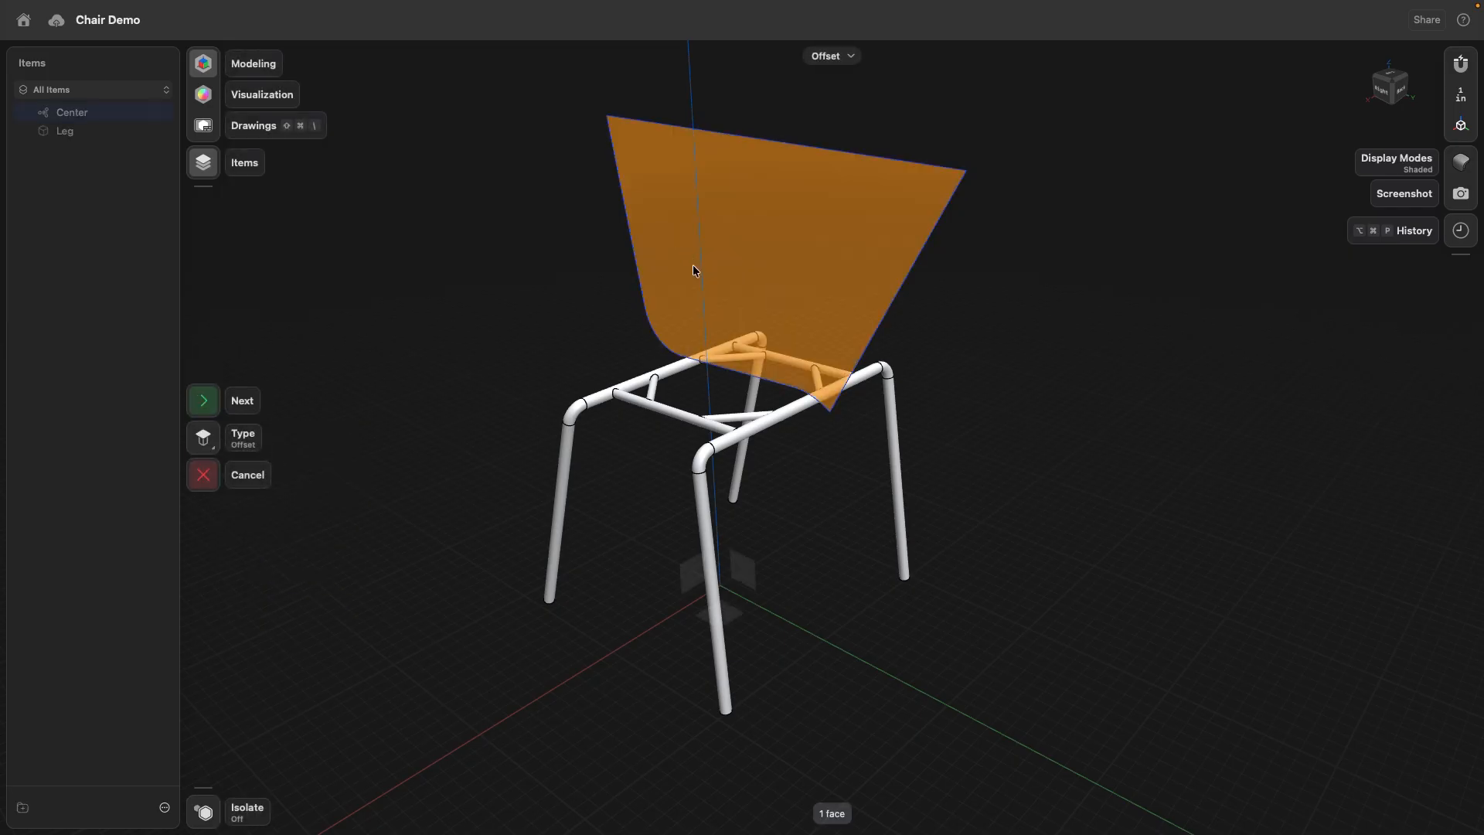
pyautogui.click(194, 406)
pyautogui.moveTo(749, 251); pyautogui.dragTo(656, 317)
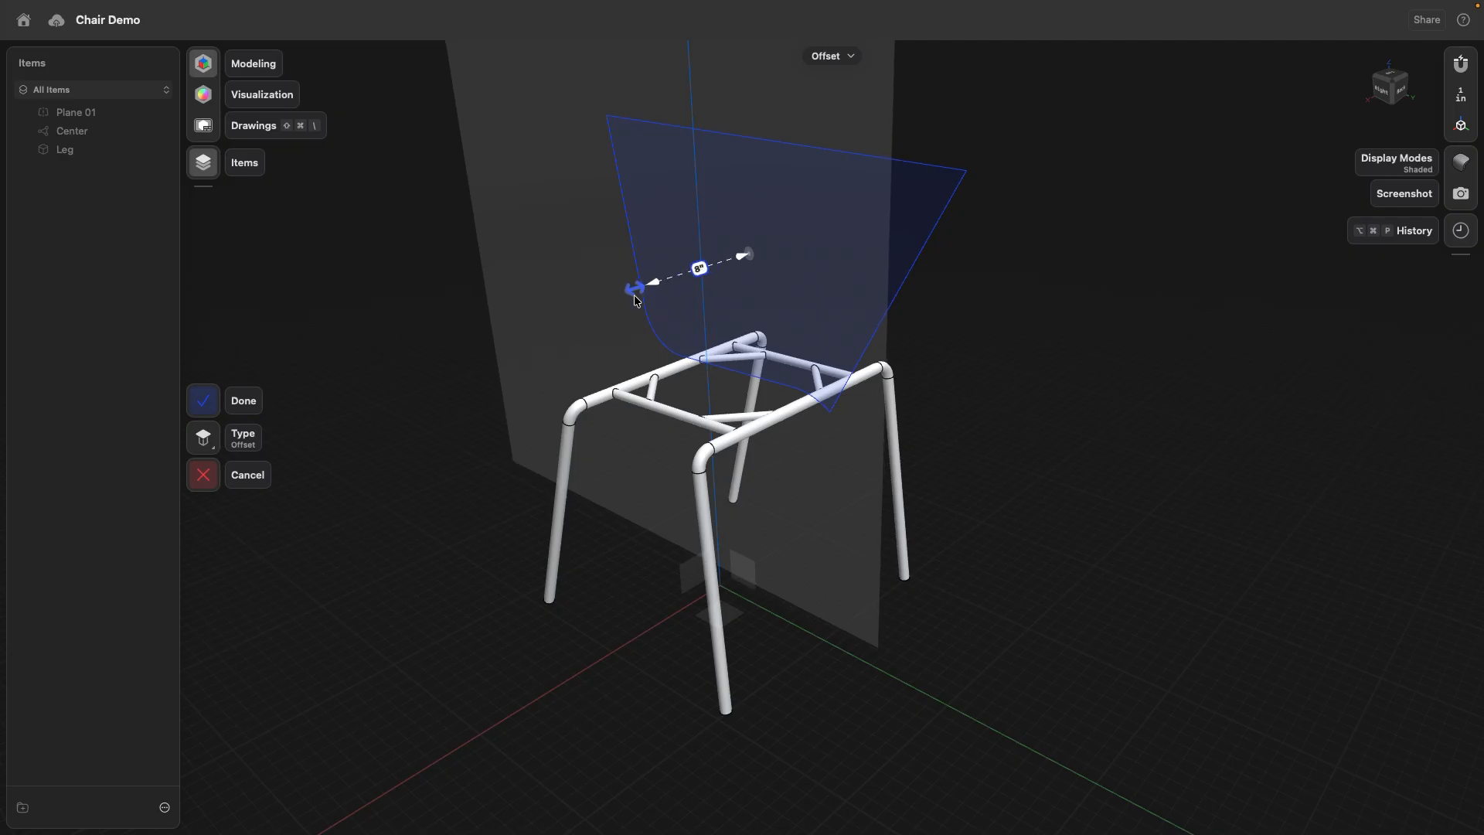
pyautogui.click(228, 394)
# - Scale the offset construction plane down to a small rectangle beside the Center profile
pyautogui.click(567, 252)
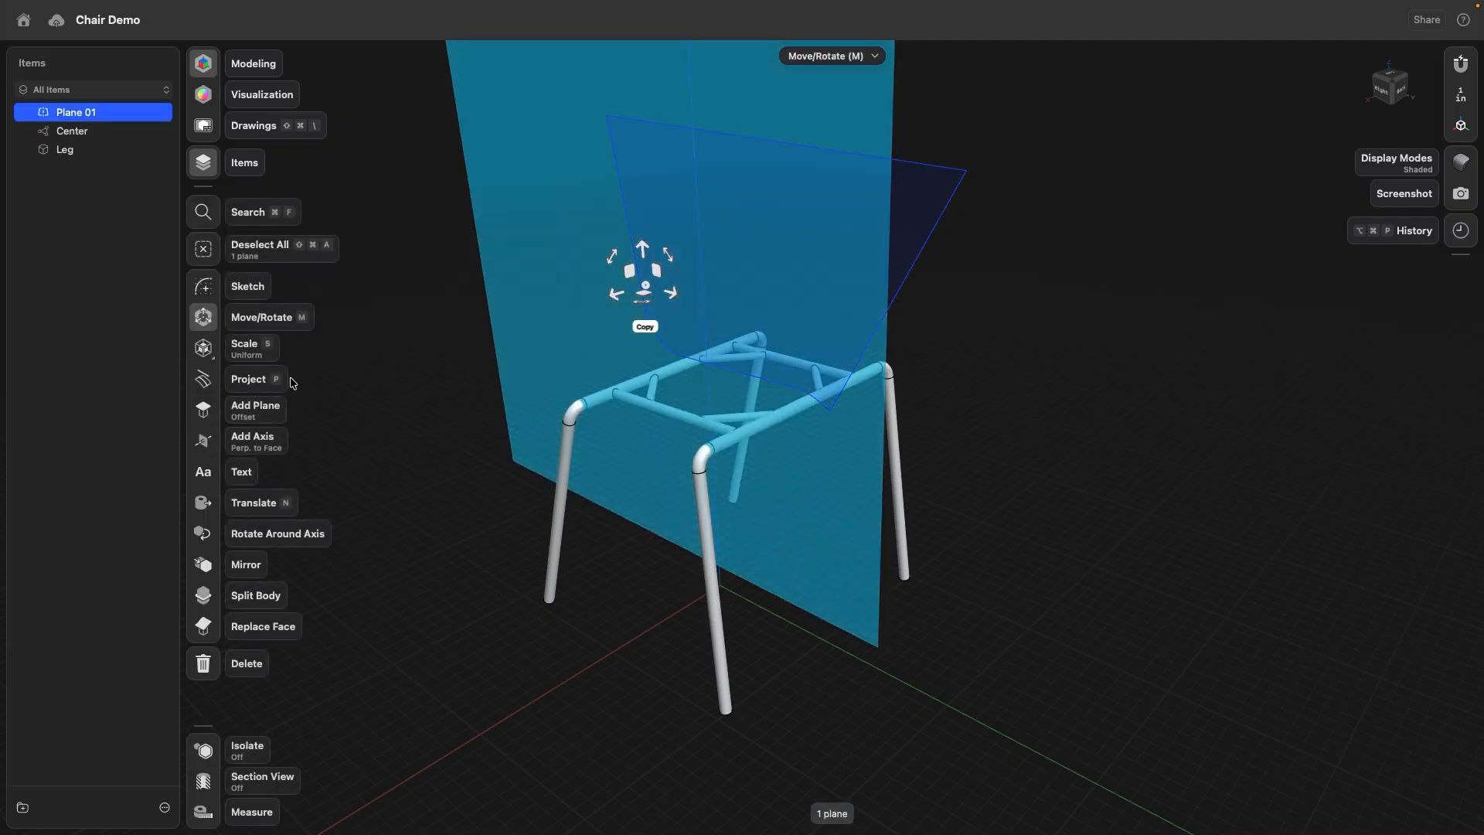
pyautogui.press('s')
pyautogui.moveTo(642, 261); pyautogui.dragTo(531, 565)
pyautogui.click(512, 330)
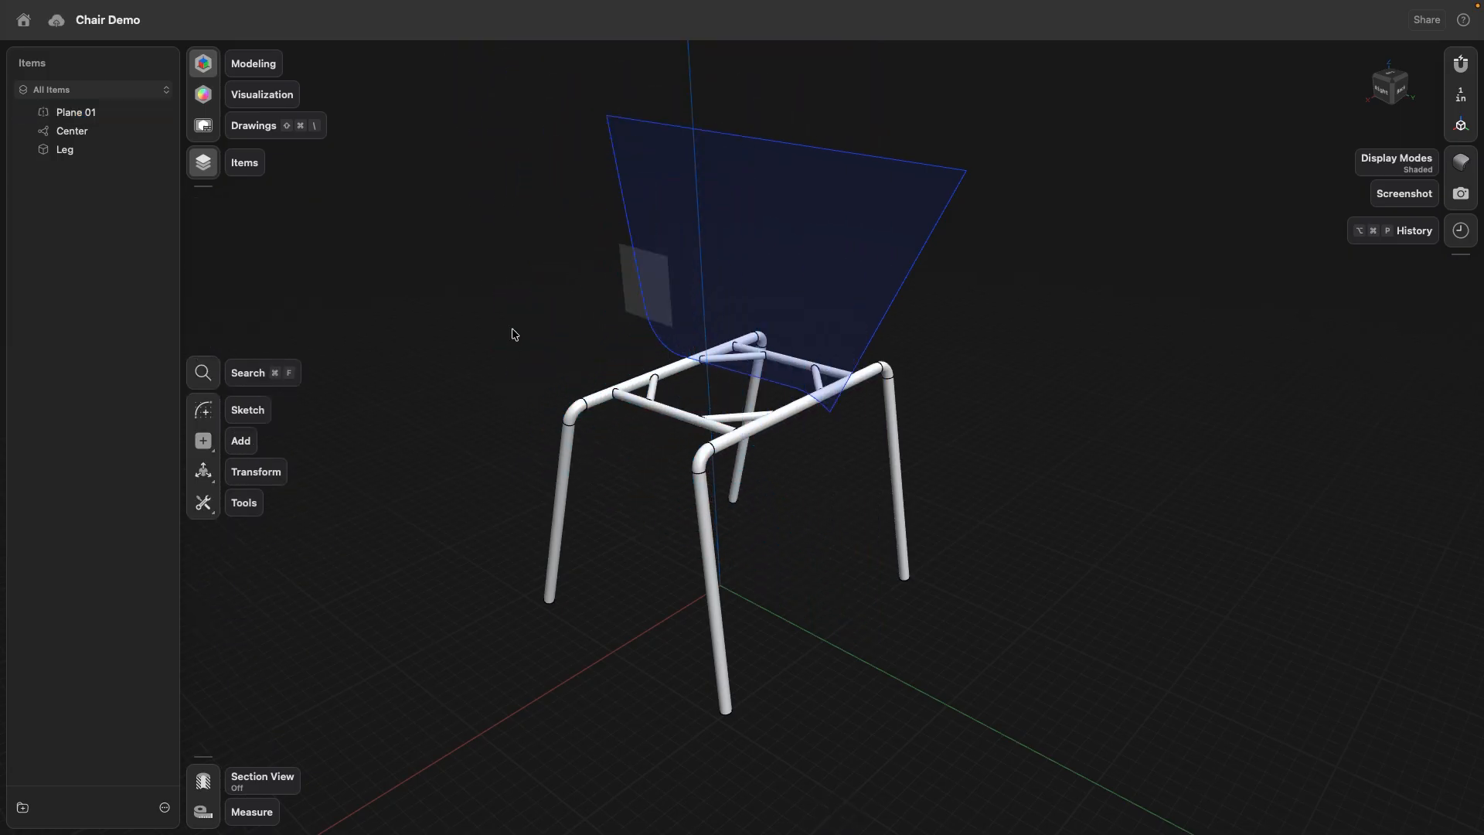
pyautogui.moveTo(512, 330); pyautogui.dragTo(496, 333, button='right')
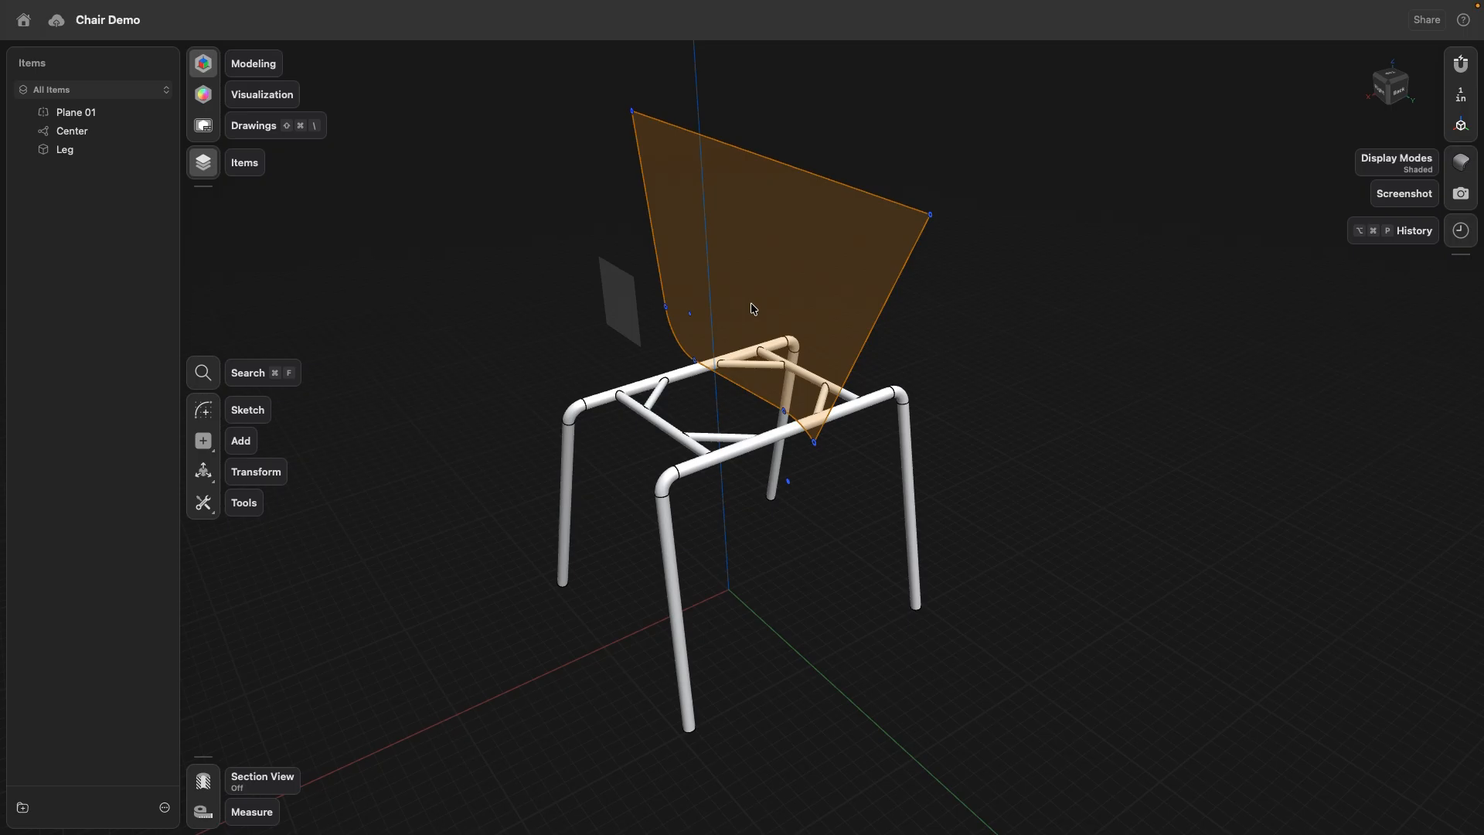
# - Mirror the small side plane across the vertical origin plane parallel to it, with Keep Originals on
pyautogui.click(690, 288)
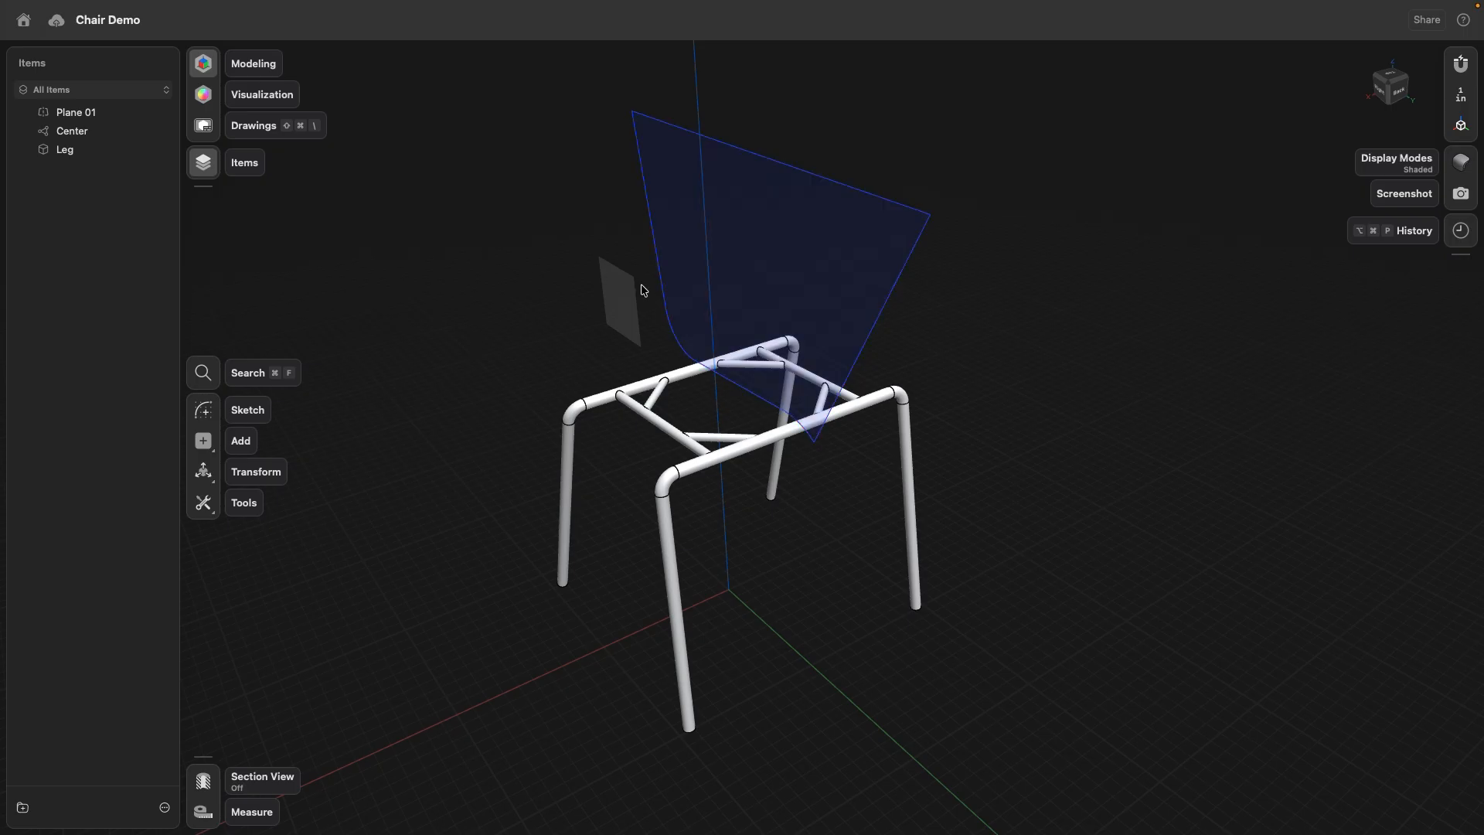
pyautogui.click(623, 298)
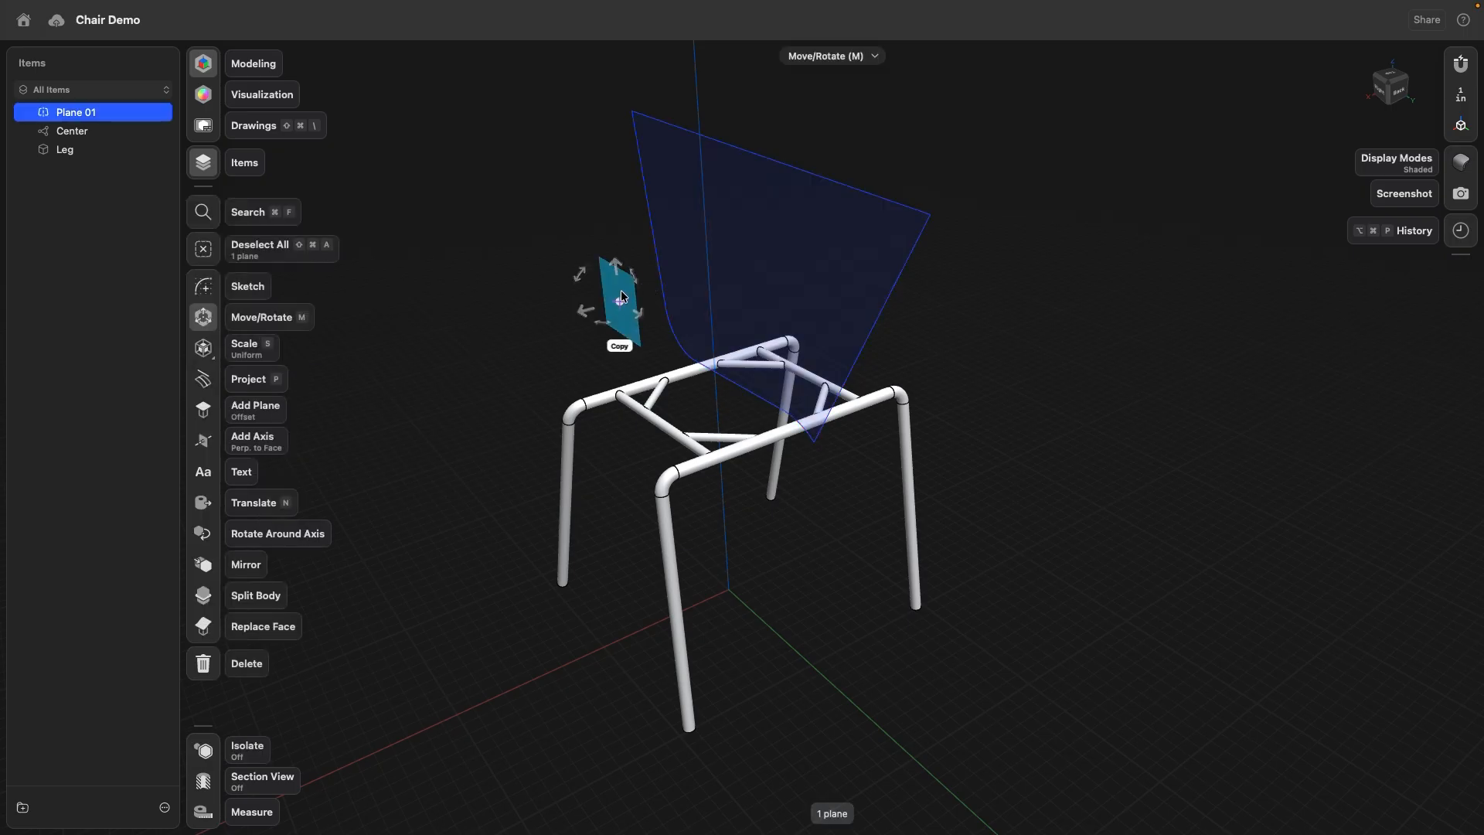
pyautogui.click(204, 565)
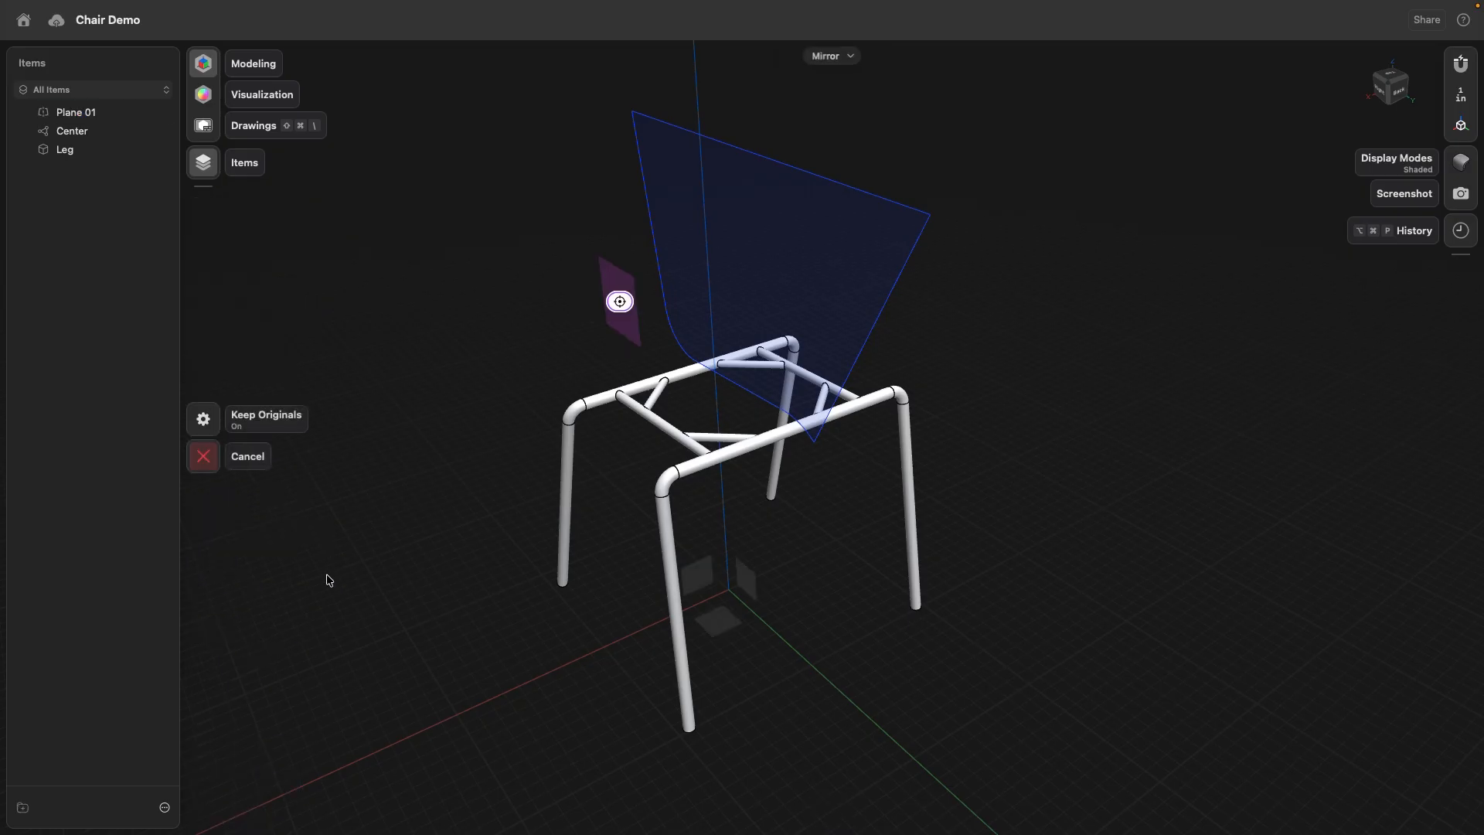
pyautogui.click(754, 591)
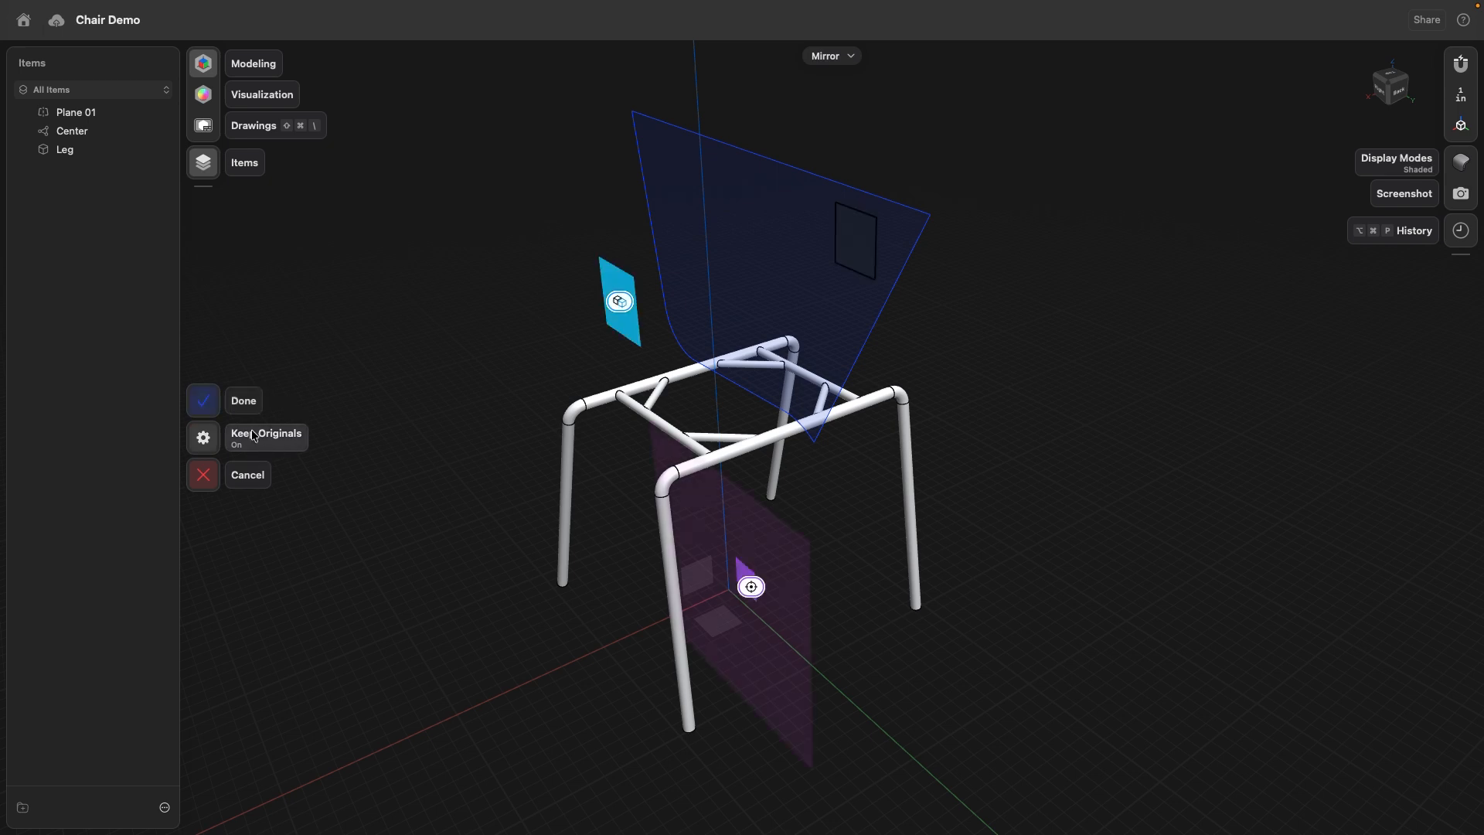
pyautogui.press('Return')
pyautogui.click(893, 323)
# - Try an offset of 7.75 in for the side plane in its history step, and undo the change
pyautogui.click(1461, 230)
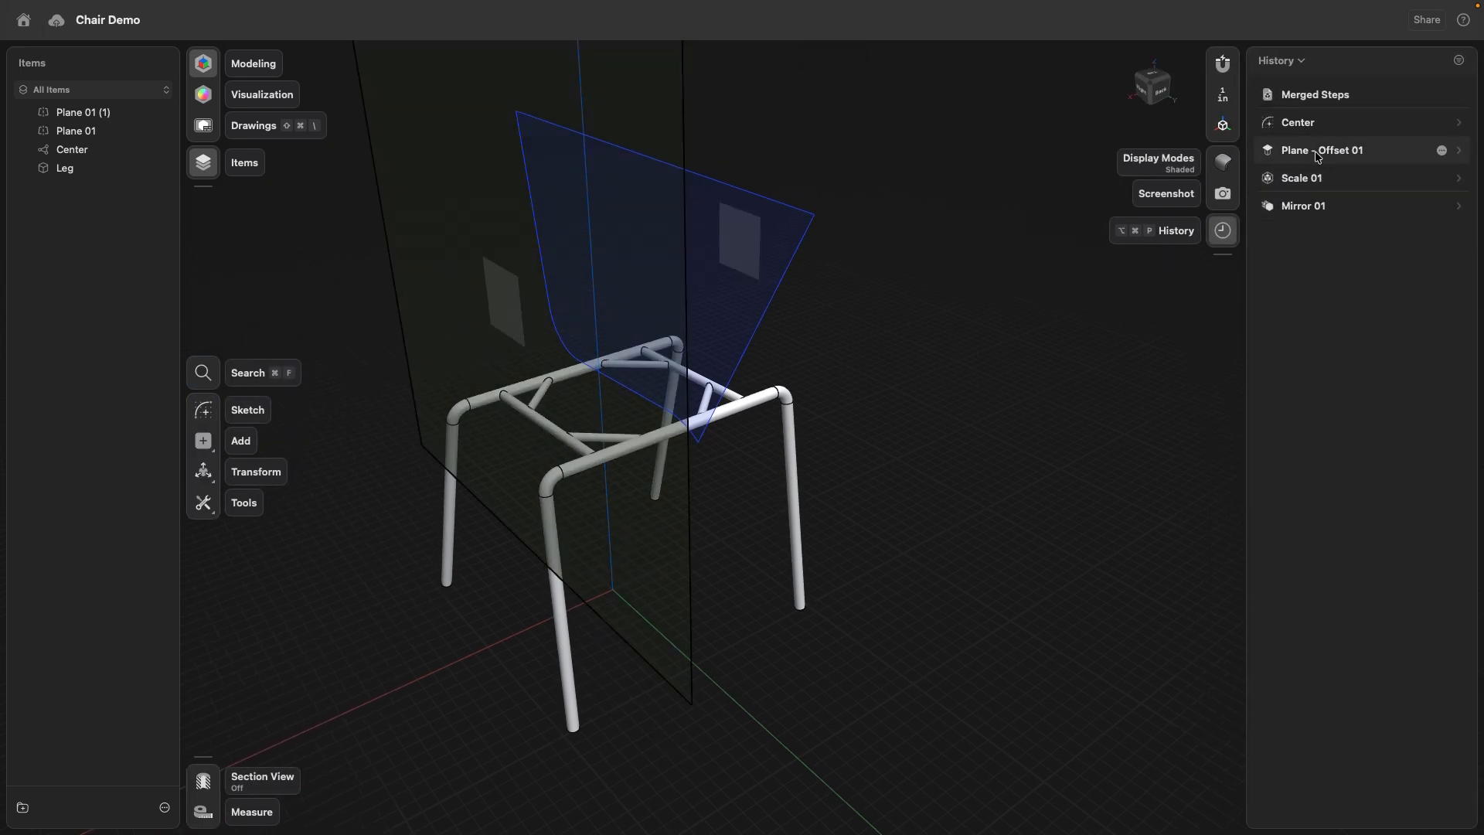
pyautogui.click(1317, 153)
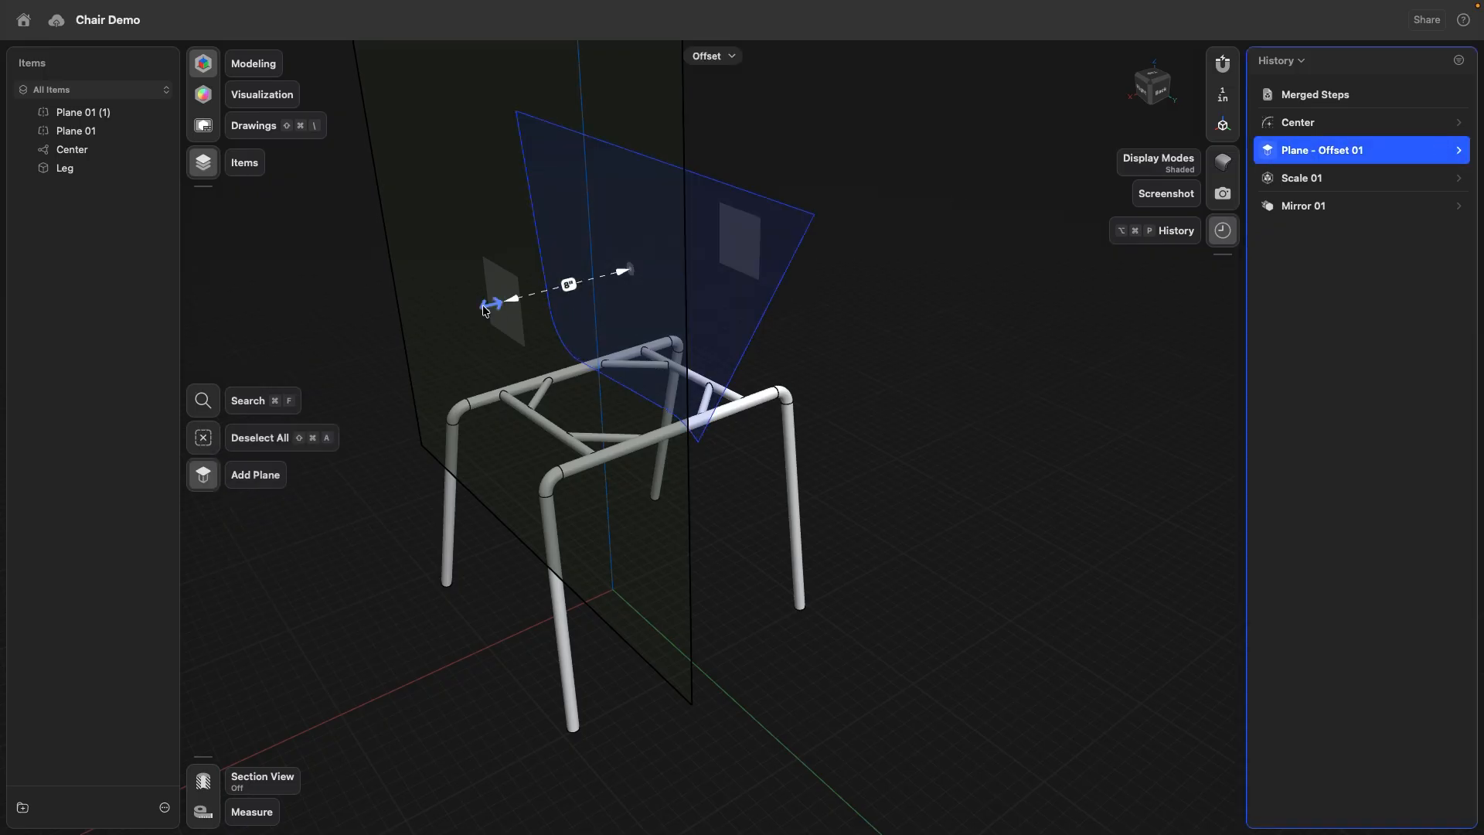
pyautogui.moveTo(473, 315); pyautogui.dragTo(495, 347)
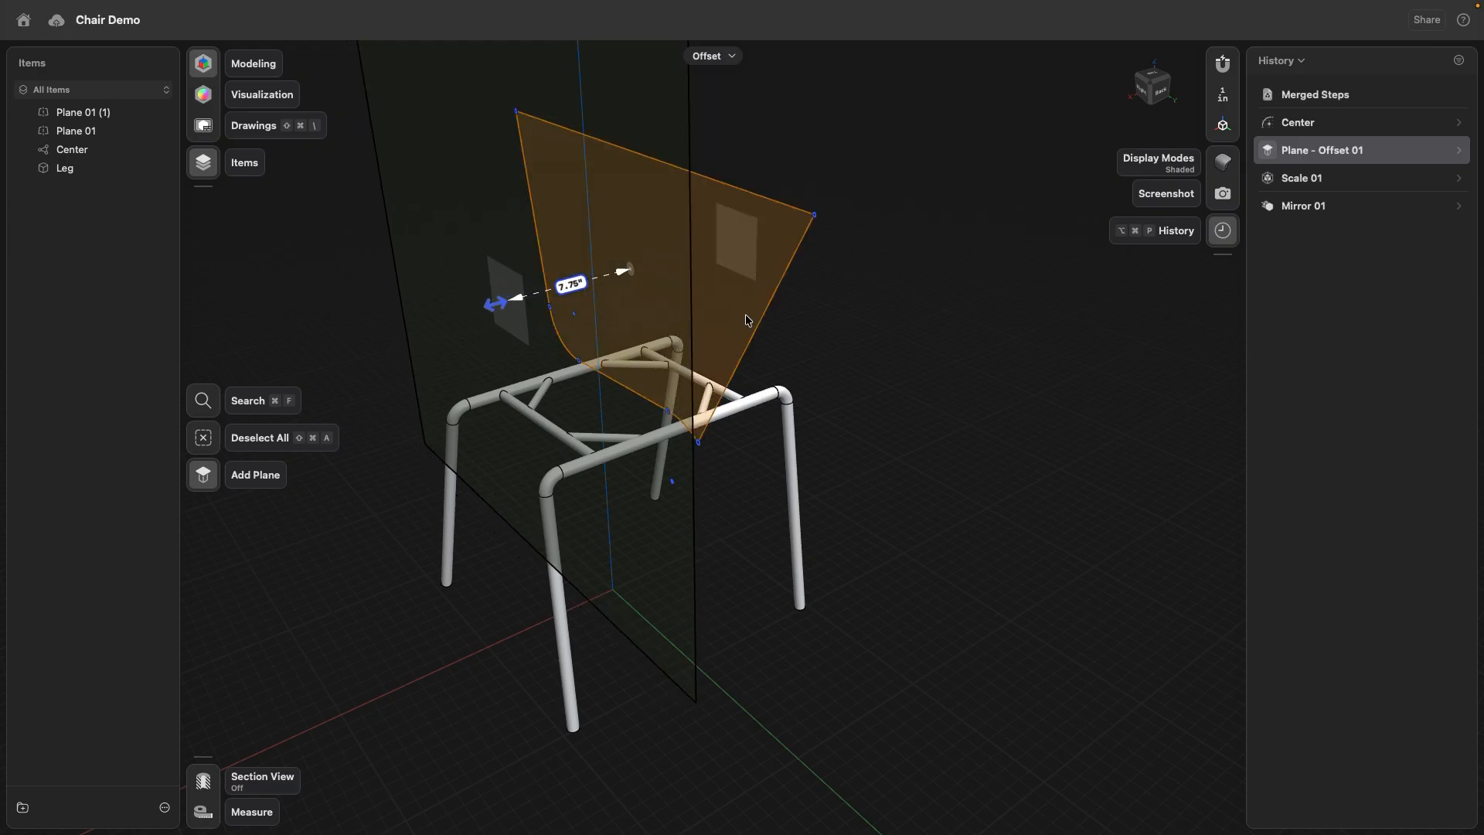
pyautogui.click(914, 423)
pyautogui.press('super+z')
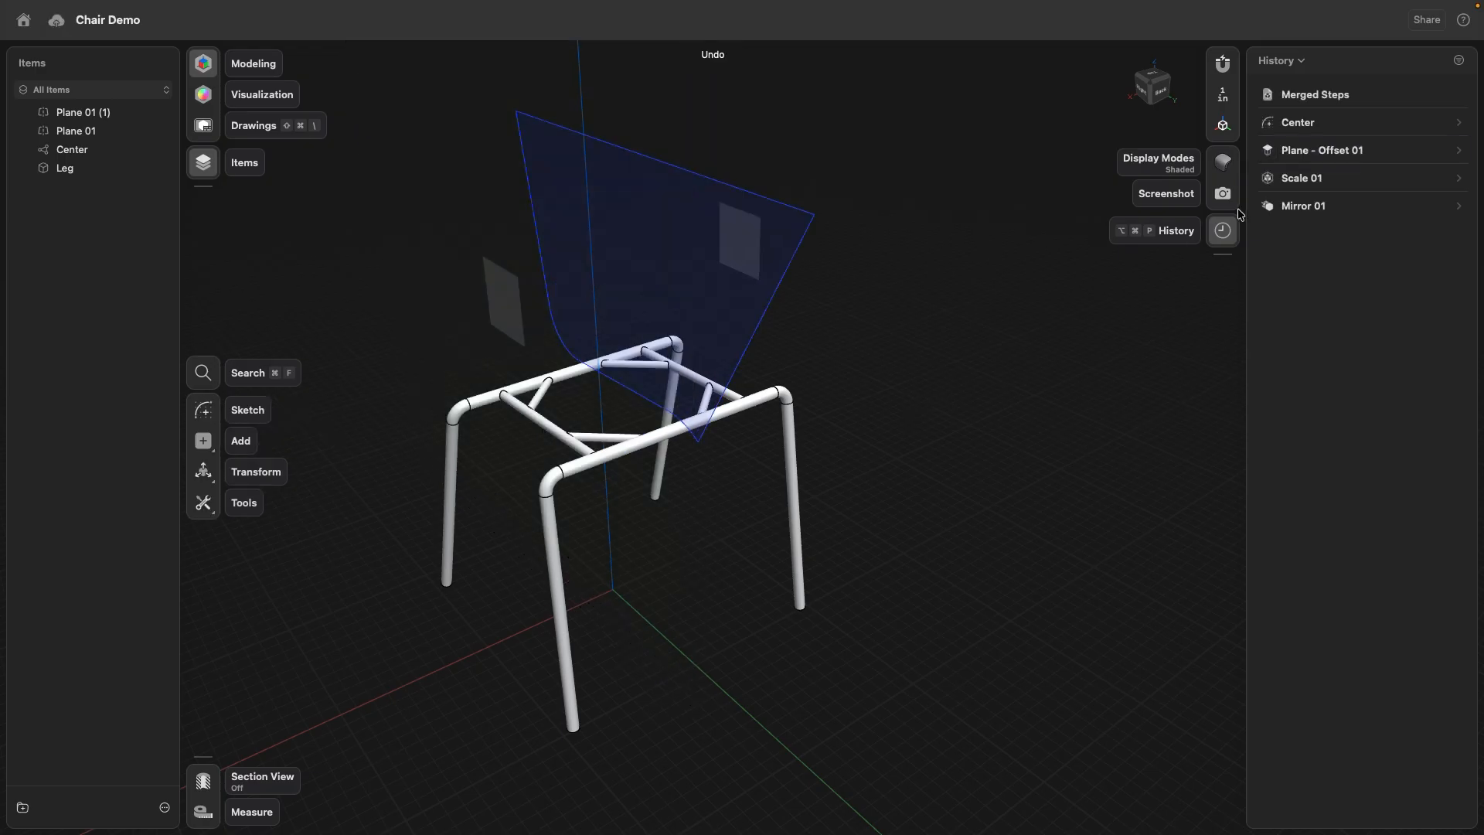
pyautogui.click(1223, 229)
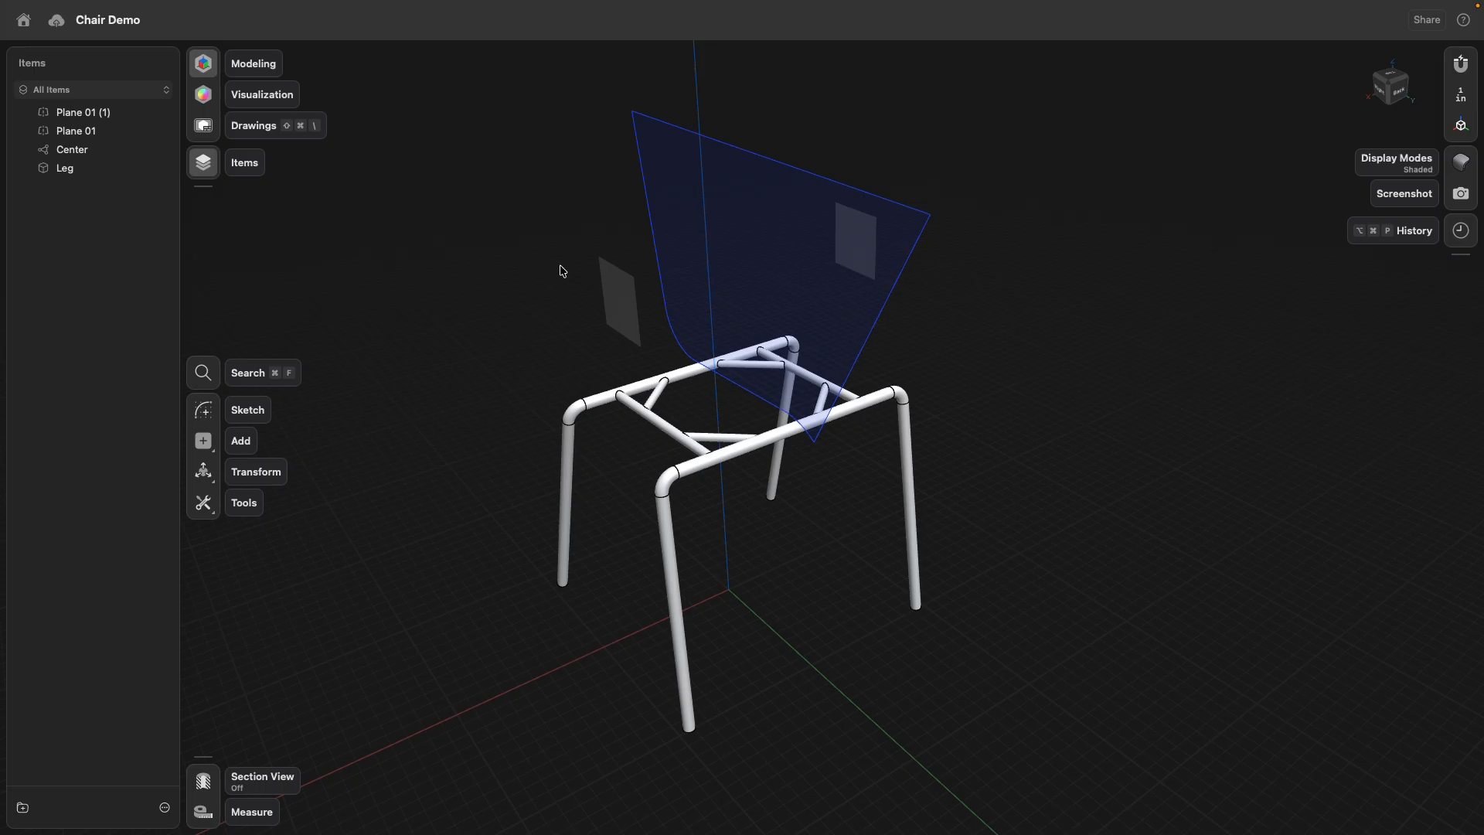
# - Project the Center profile face onto the small side plane nearest the viewer as a linked sketch
pyautogui.click(680, 186)
pyautogui.click(203, 503)
pyautogui.click(279, 749)
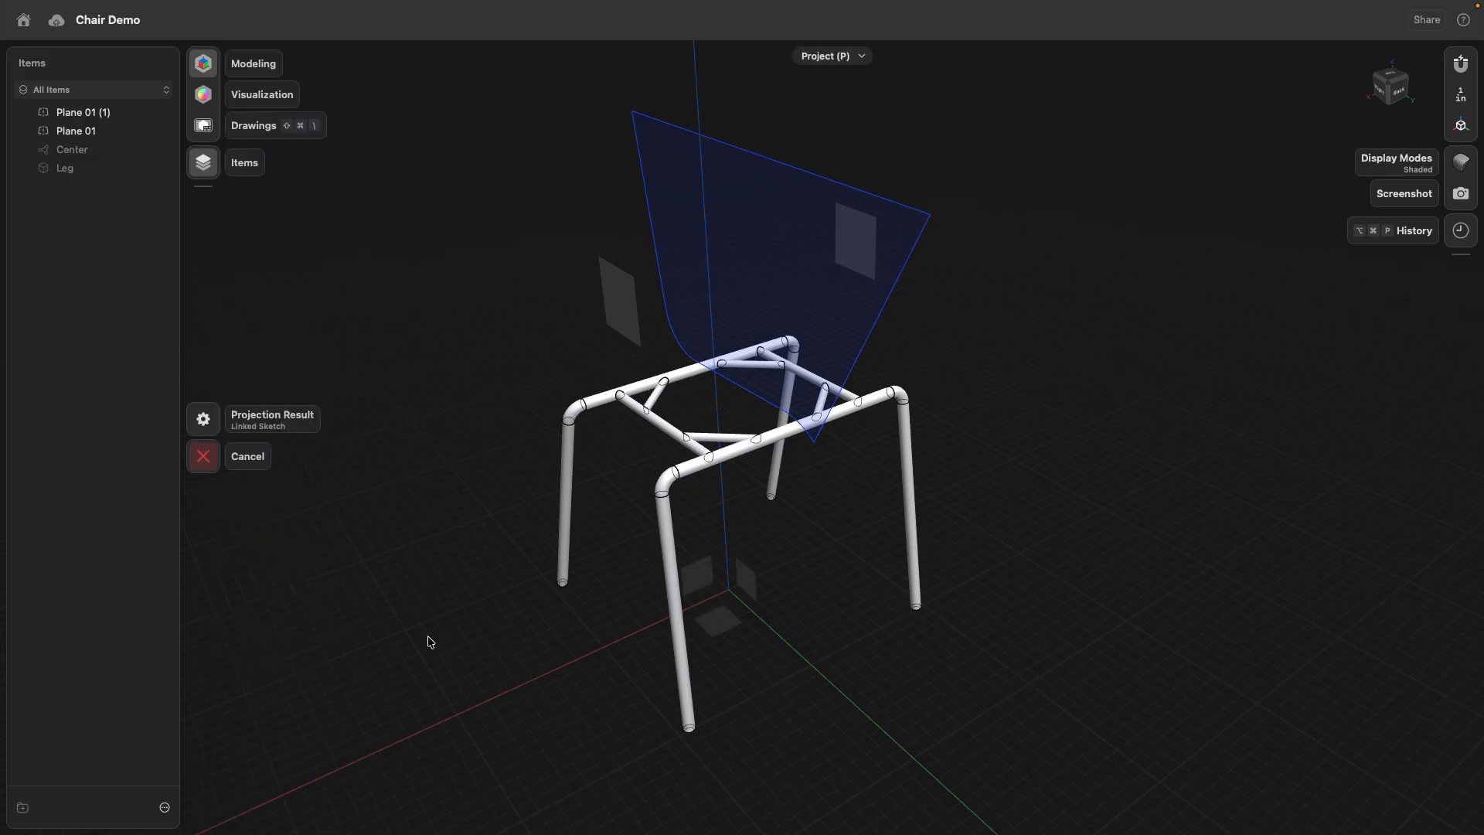
pyautogui.click(755, 265)
pyautogui.click(627, 305)
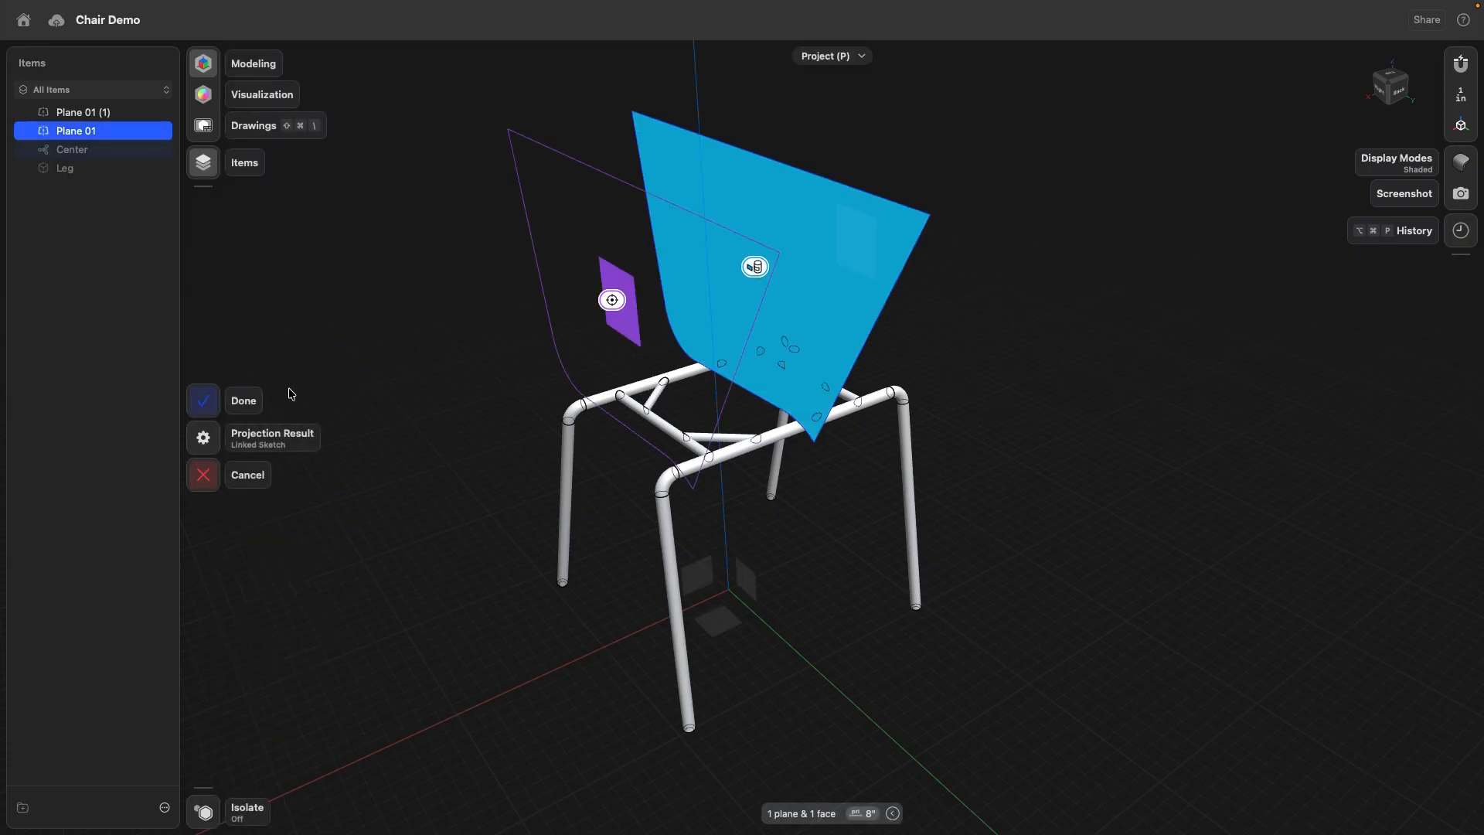
pyautogui.click(207, 406)
# - In the projected sketch, draw a line about 11.9 in long just inside the backrest edge, from the top edge down to the lower curve
pyautogui.moveTo(432, 245); pyautogui.dragTo(520, 200, button='right')
pyautogui.doubleClick(517, 193)
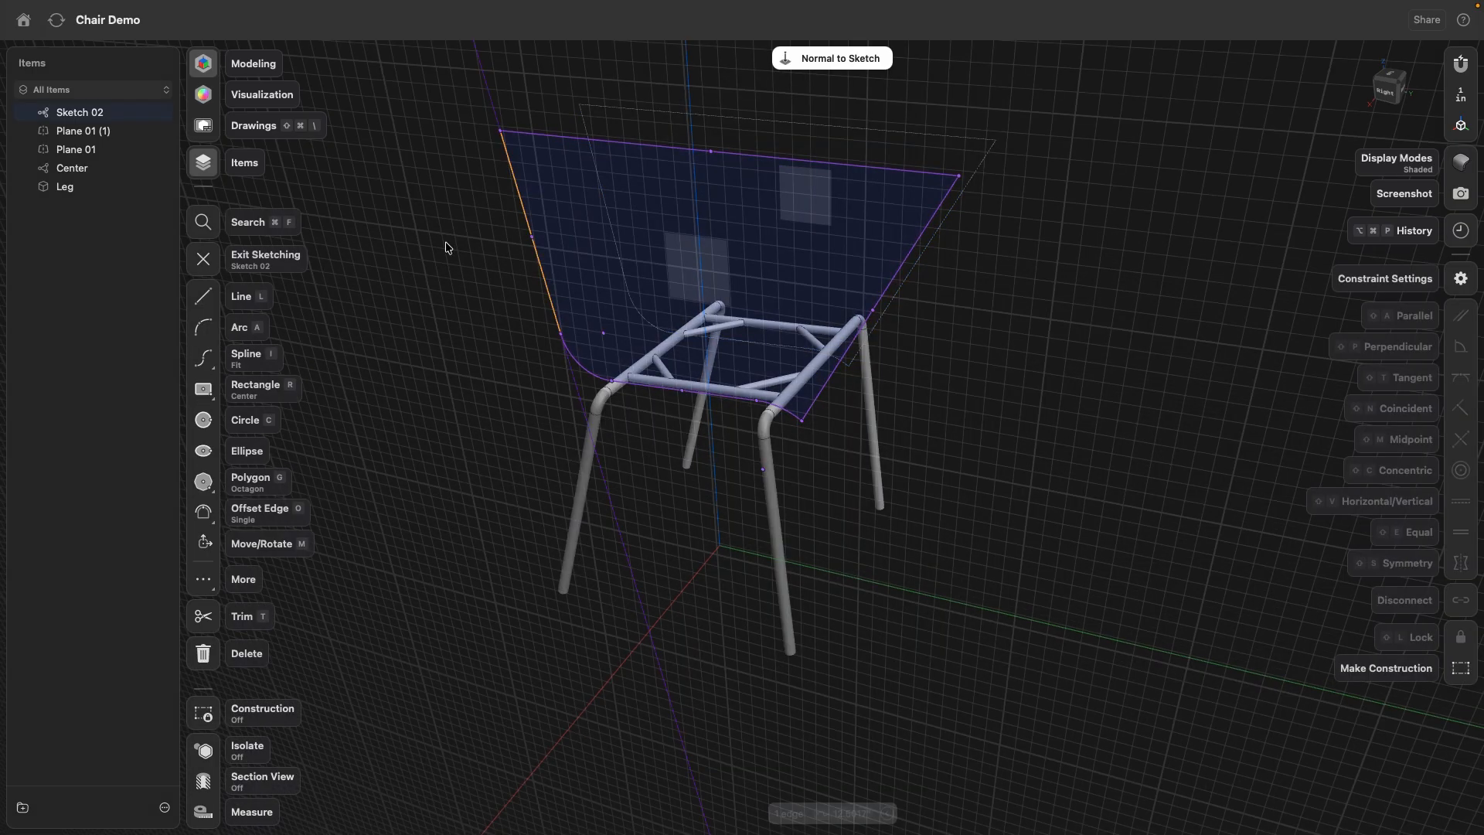
pyautogui.click(204, 296)
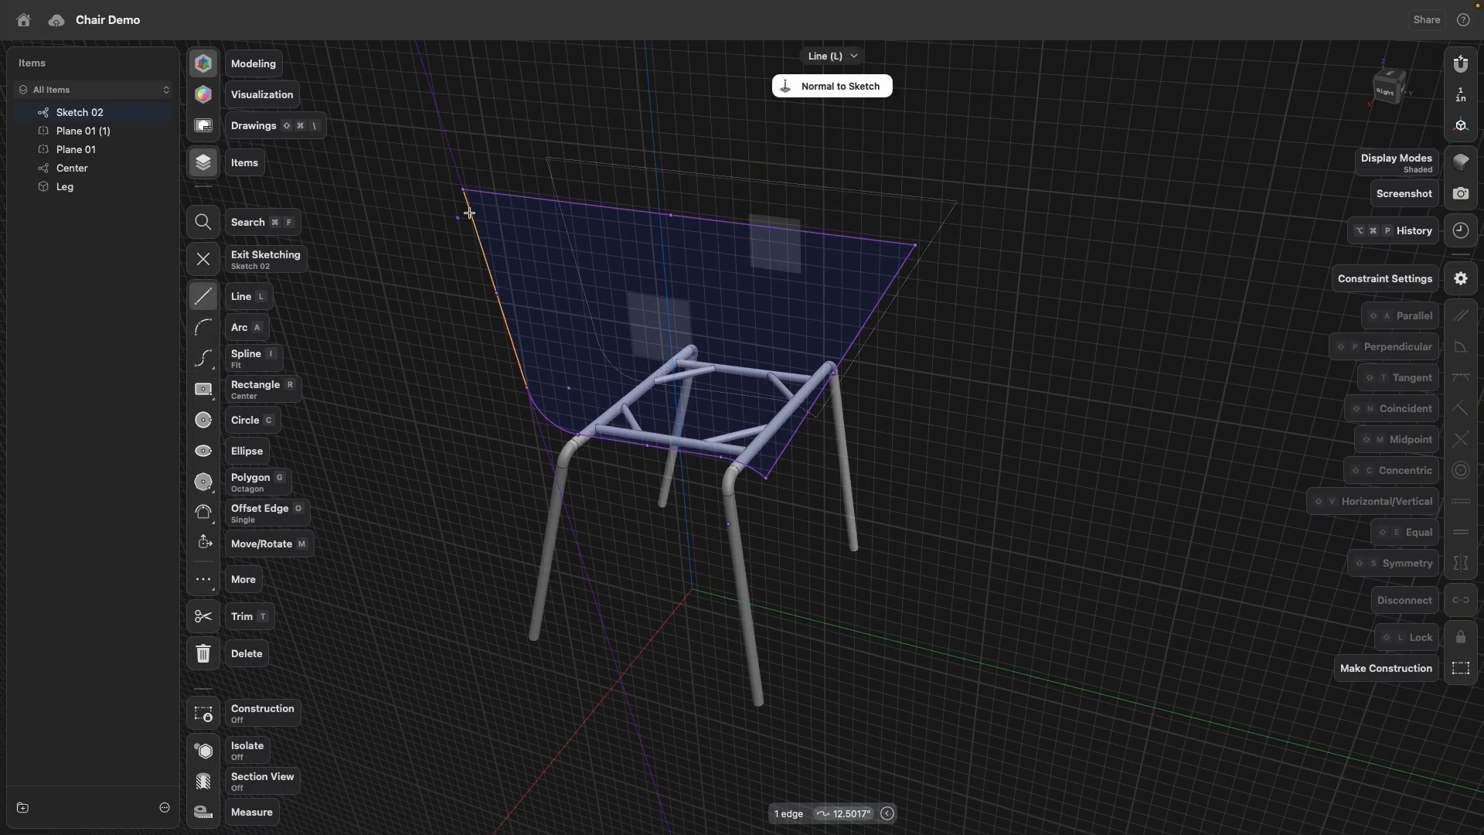
pyautogui.click(483, 191)
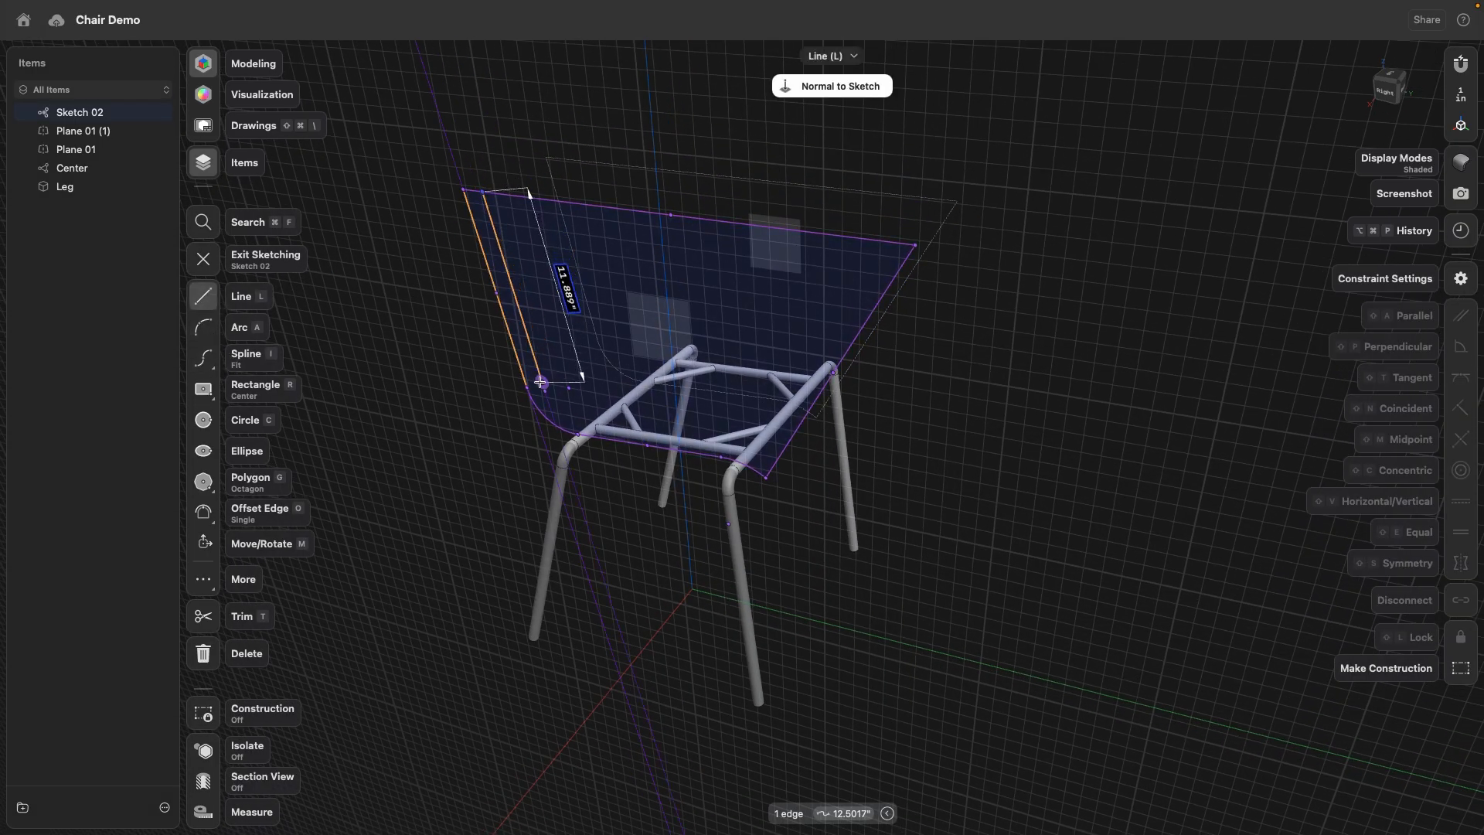
pyautogui.click(536, 381)
# - Draw a three-point arc from the new line's lower end to the point where the projected curve meets the seat edge
pyautogui.click(199, 327)
pyautogui.scroll(5, 557, 409)
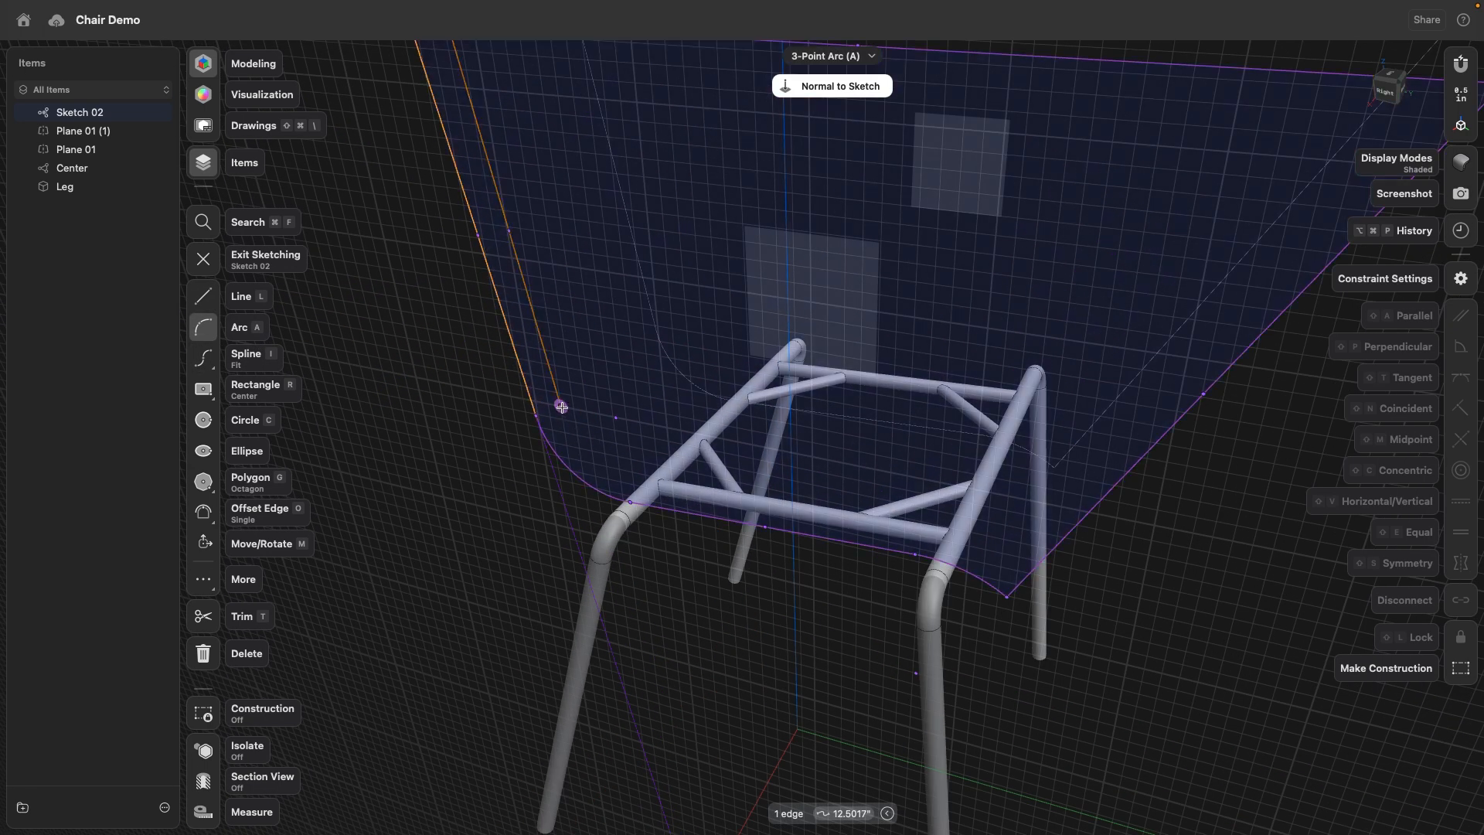
pyautogui.click(532, 416)
pyautogui.click(631, 499)
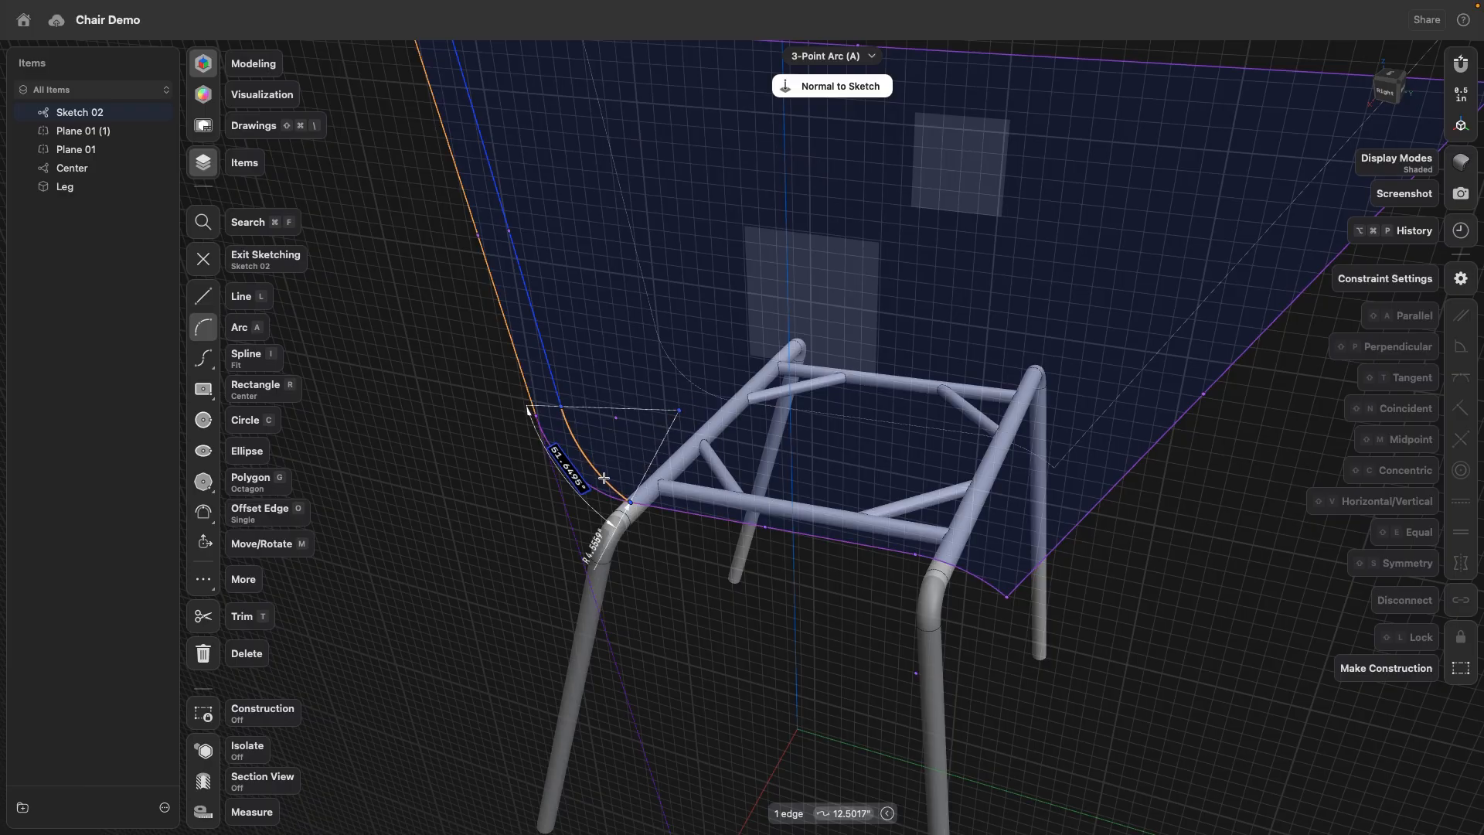
pyautogui.scroll(-3, 410, 184)
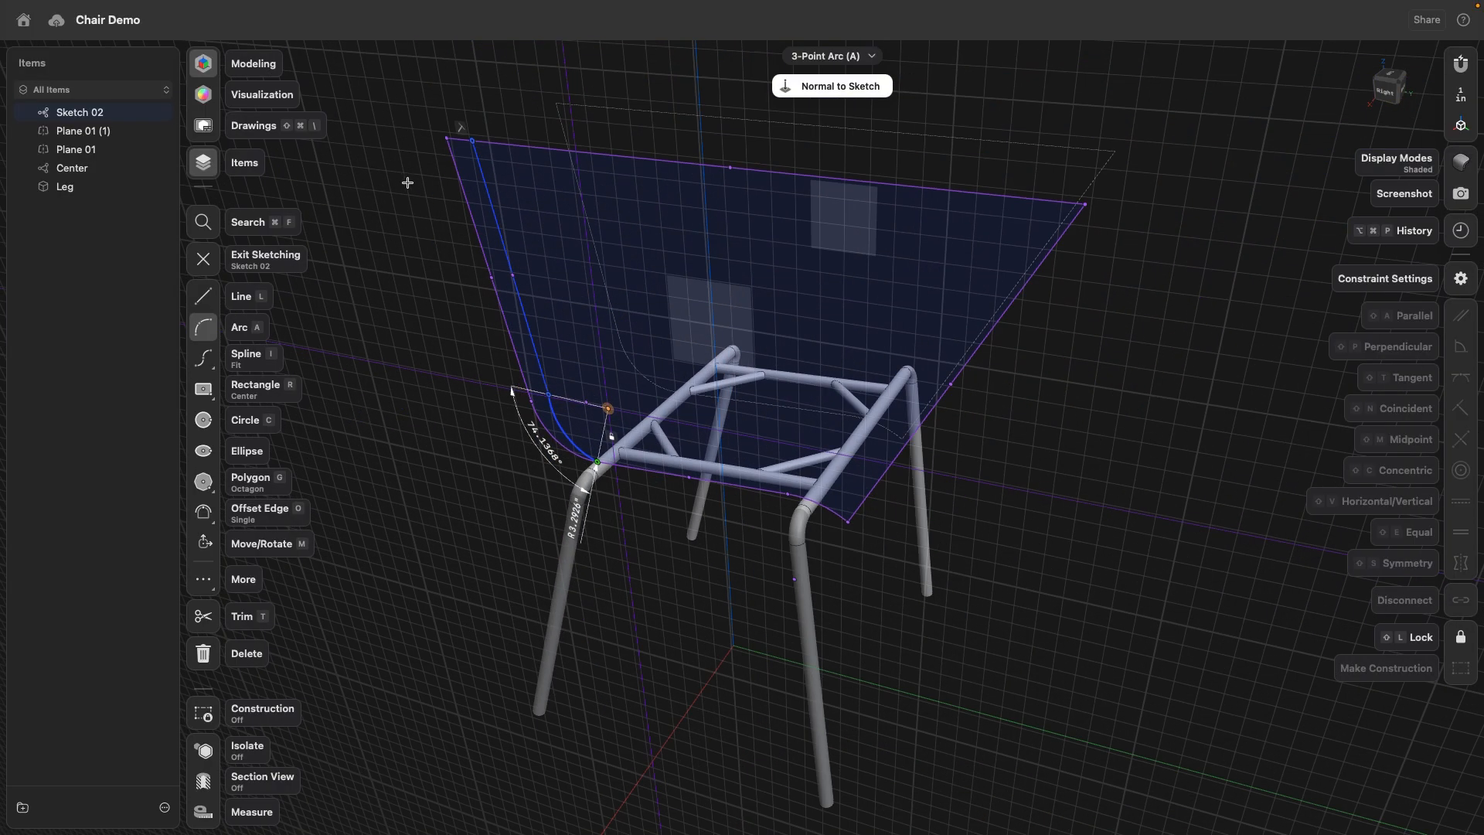
pyautogui.press('Escape')
# - Lock the new line's top end point and make the line tangent to the new arc
pyautogui.click(472, 142)
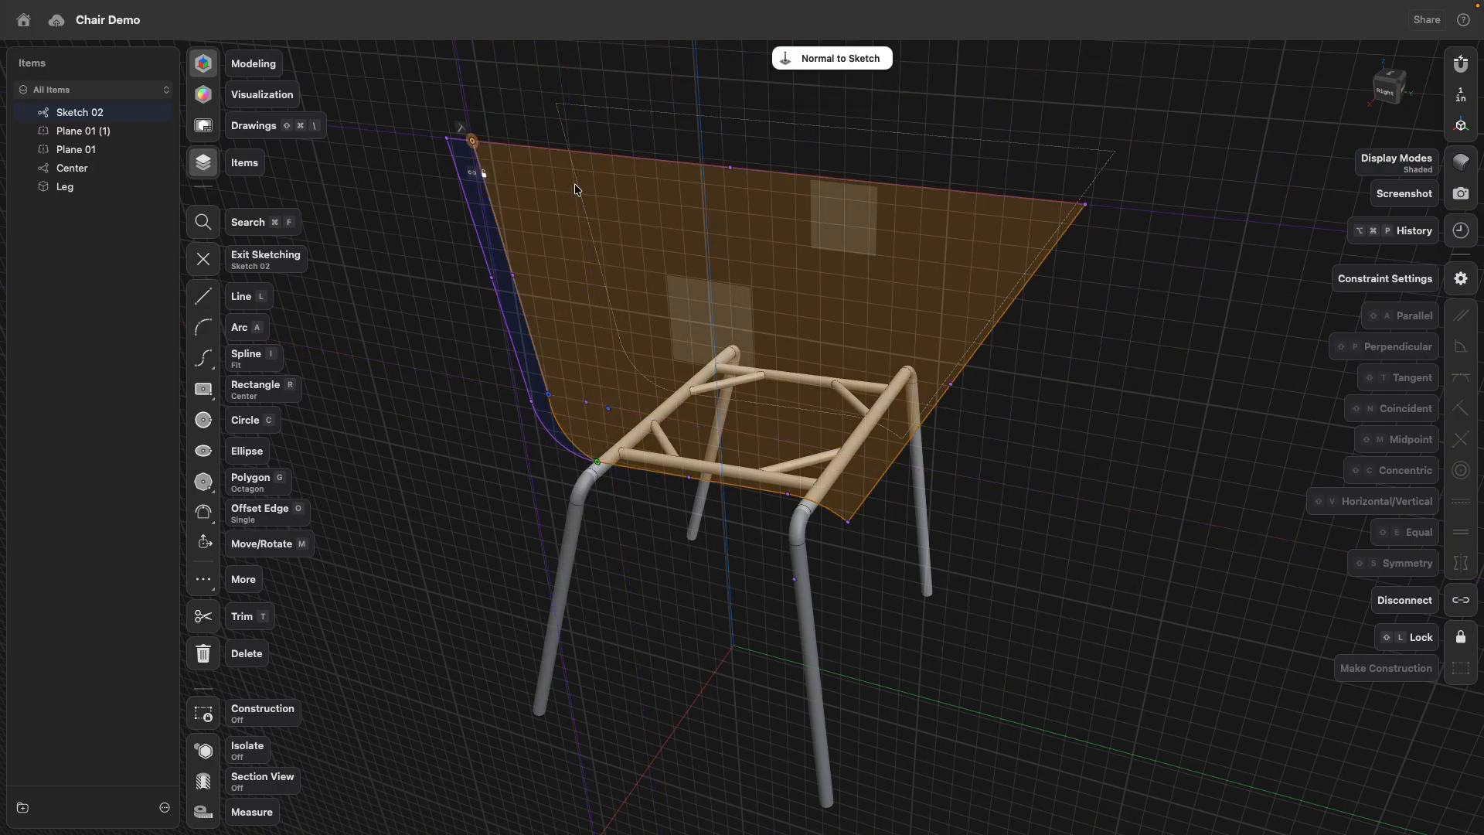
pyautogui.click(1416, 629)
pyautogui.click(544, 380)
pyautogui.click(561, 431)
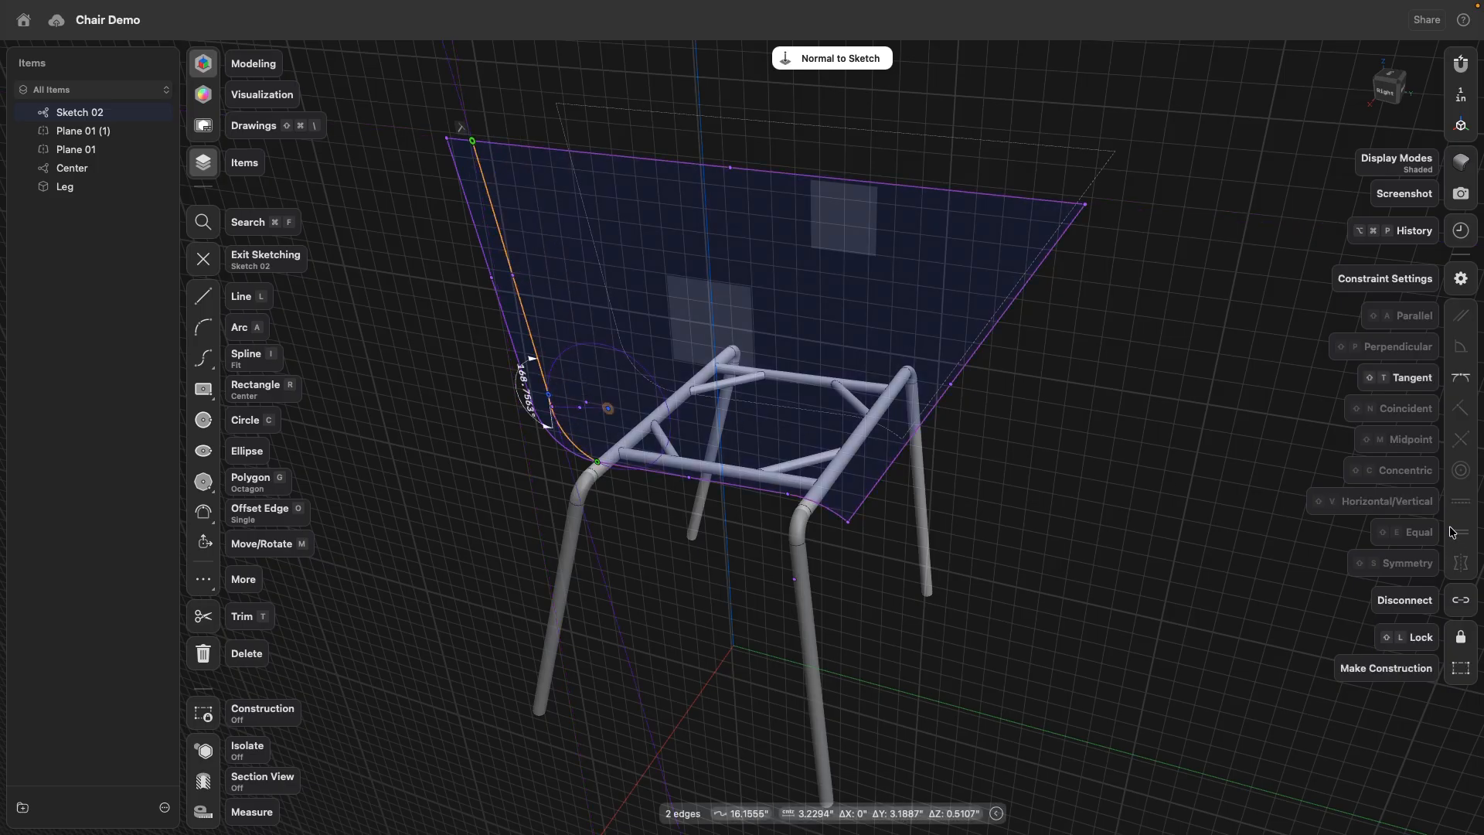
pyautogui.click(1461, 377)
pyautogui.click(765, 395)
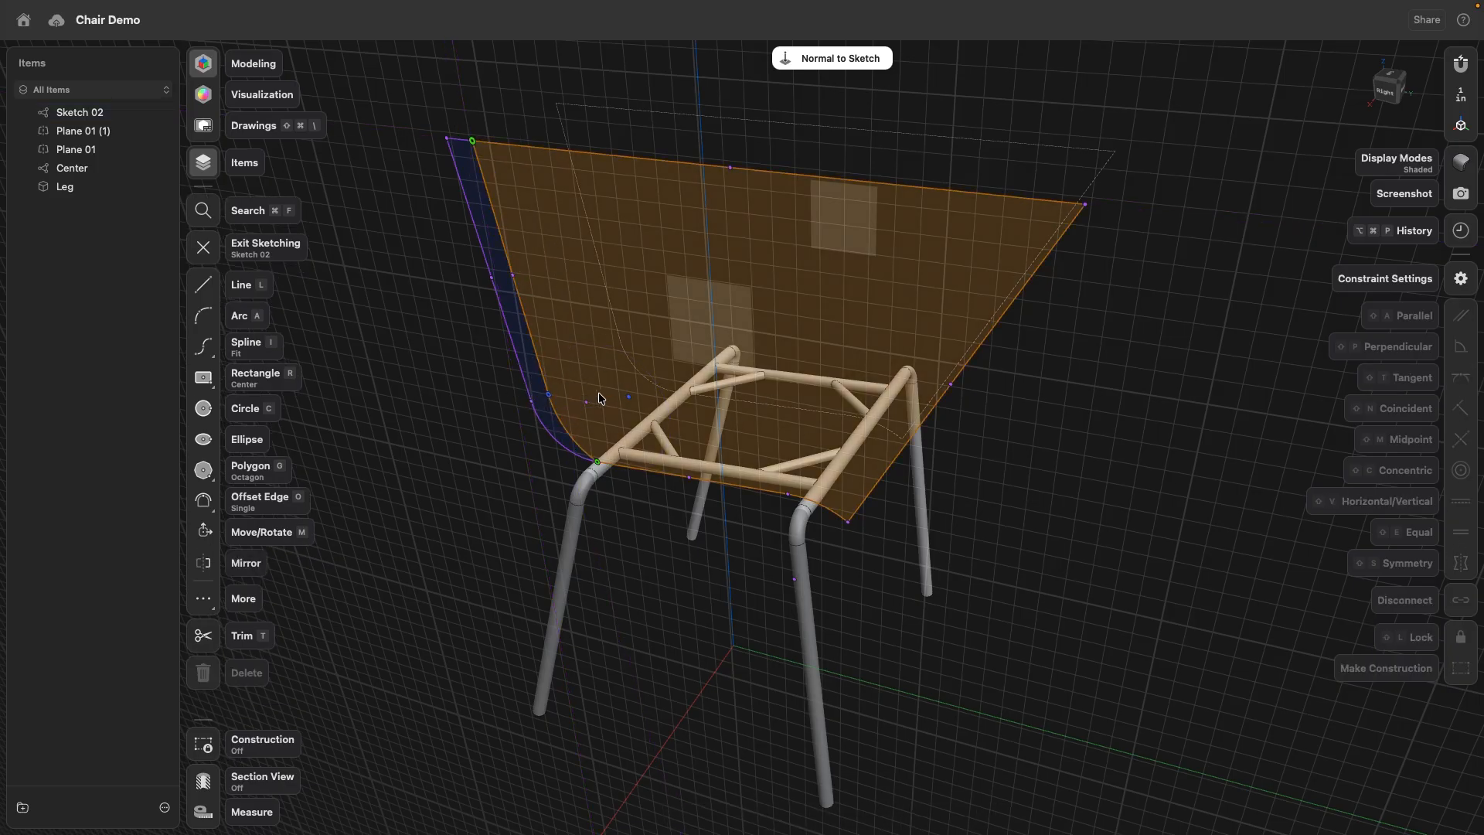
# - Make the new arc tangent to the projected seat edge
pyautogui.click(567, 434)
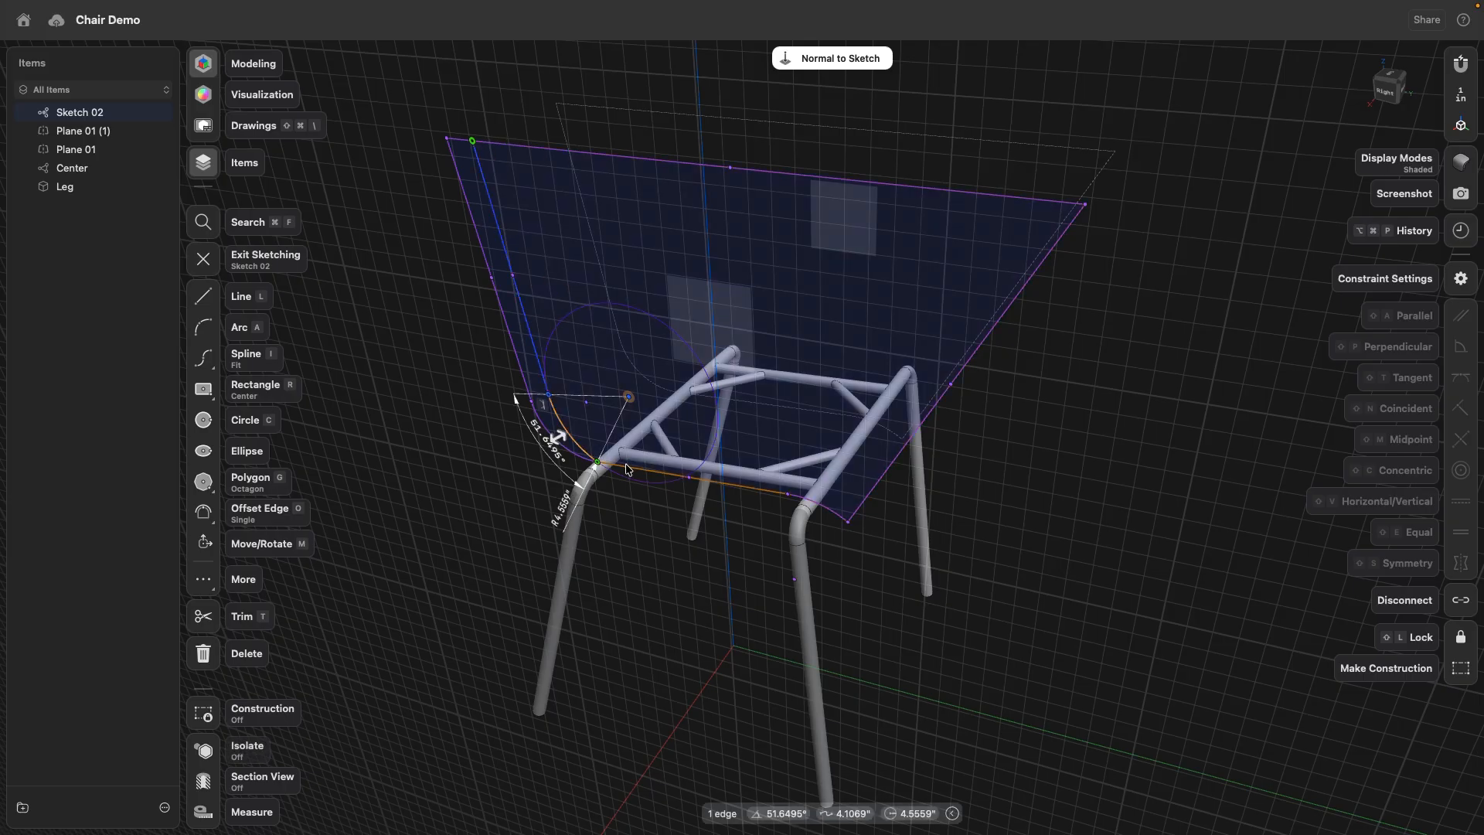
pyautogui.click(627, 470)
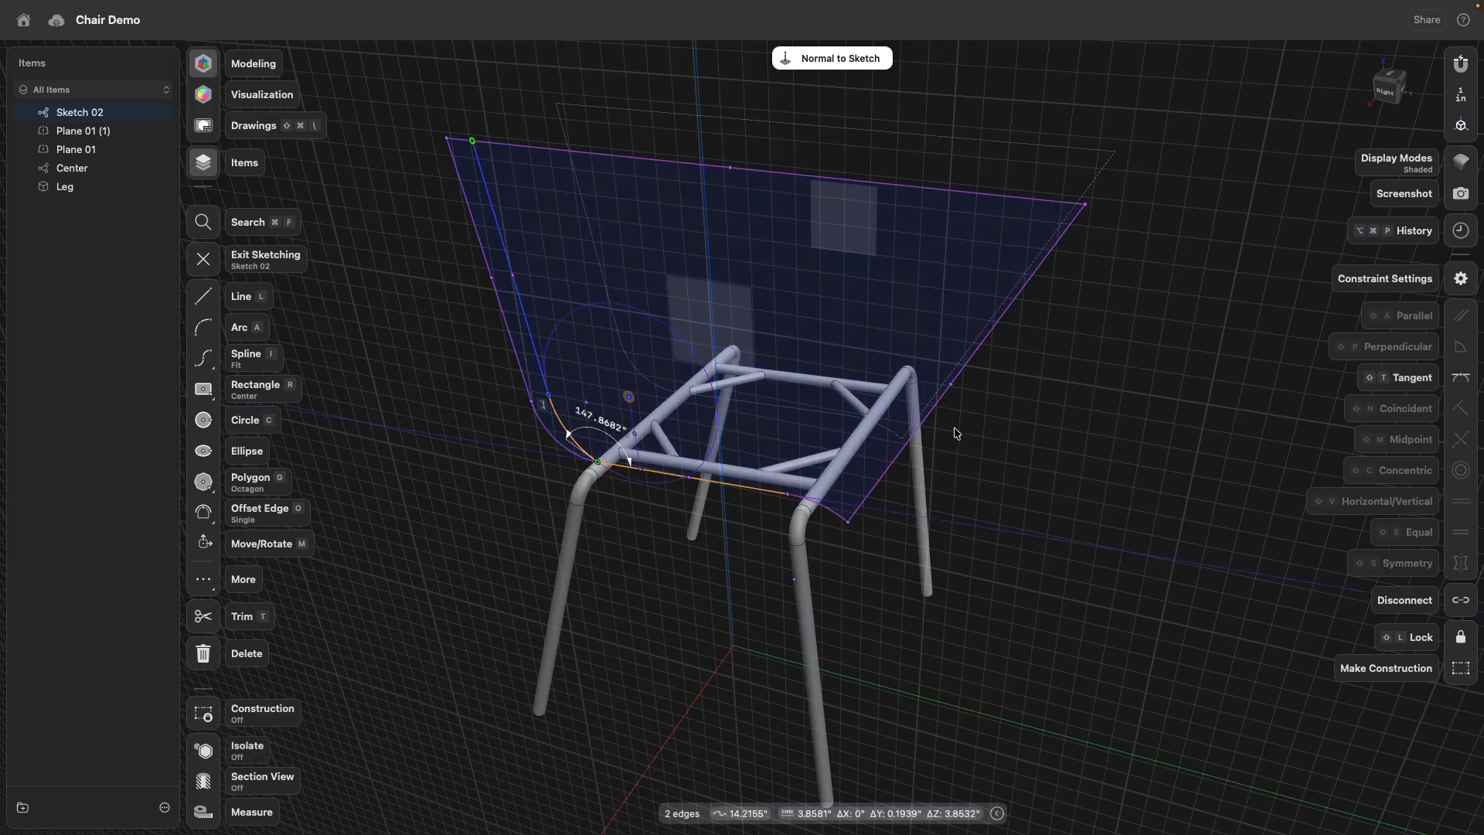
pyautogui.click(1461, 378)
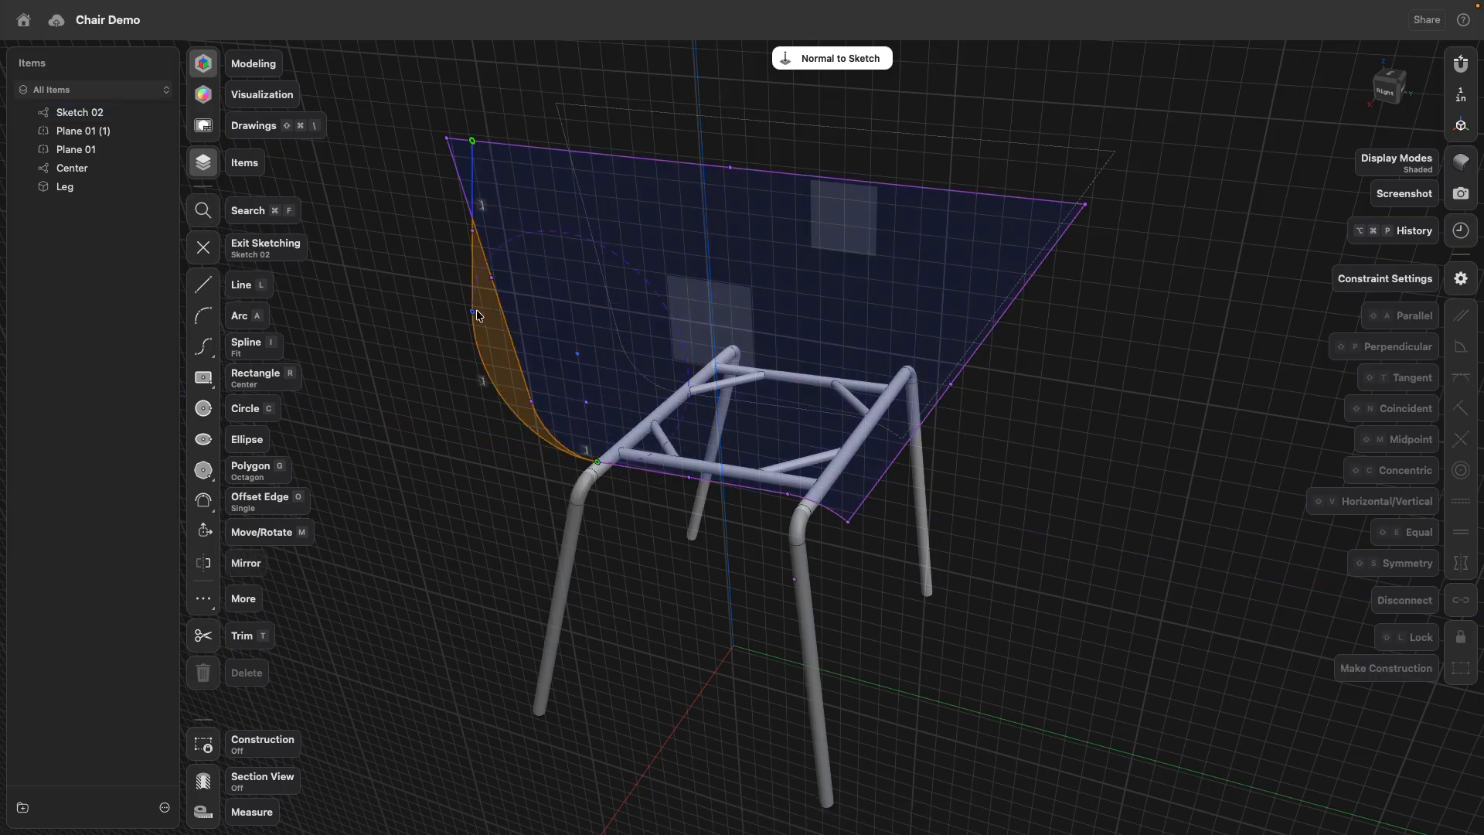
# - Move the line-arc junction back inside the projected backrest curve and shift the line's top end point closer to the projected corner
pyautogui.moveTo(492, 334); pyautogui.dragTo(563, 395)
pyautogui.moveTo(568, 402); pyautogui.dragTo(497, 369, button='right')
pyautogui.click(1393, 90)
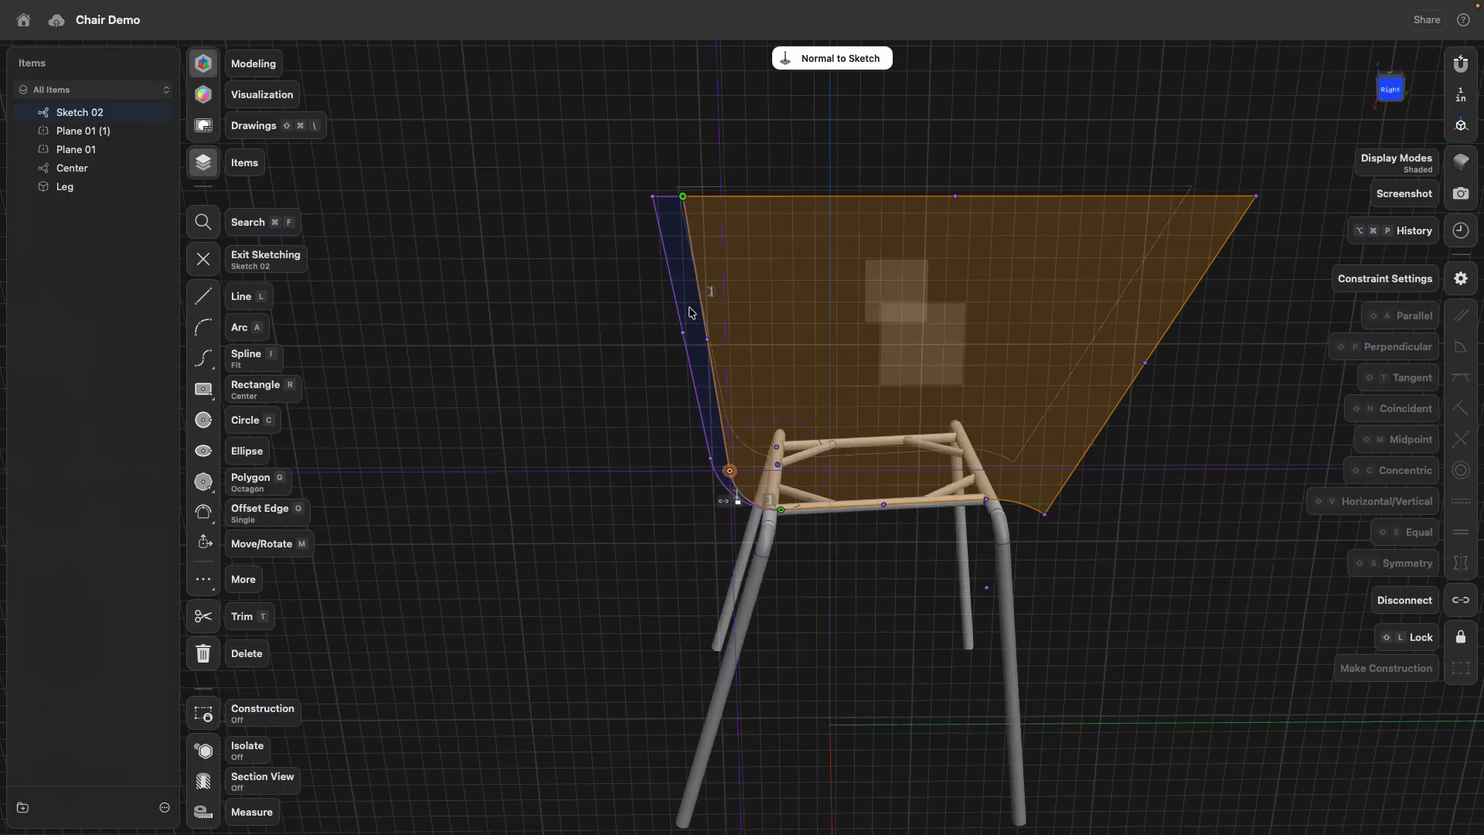
pyautogui.scroll(5, 881, 464)
pyautogui.moveTo(726, 378); pyautogui.dragTo(653, 497, button='middle')
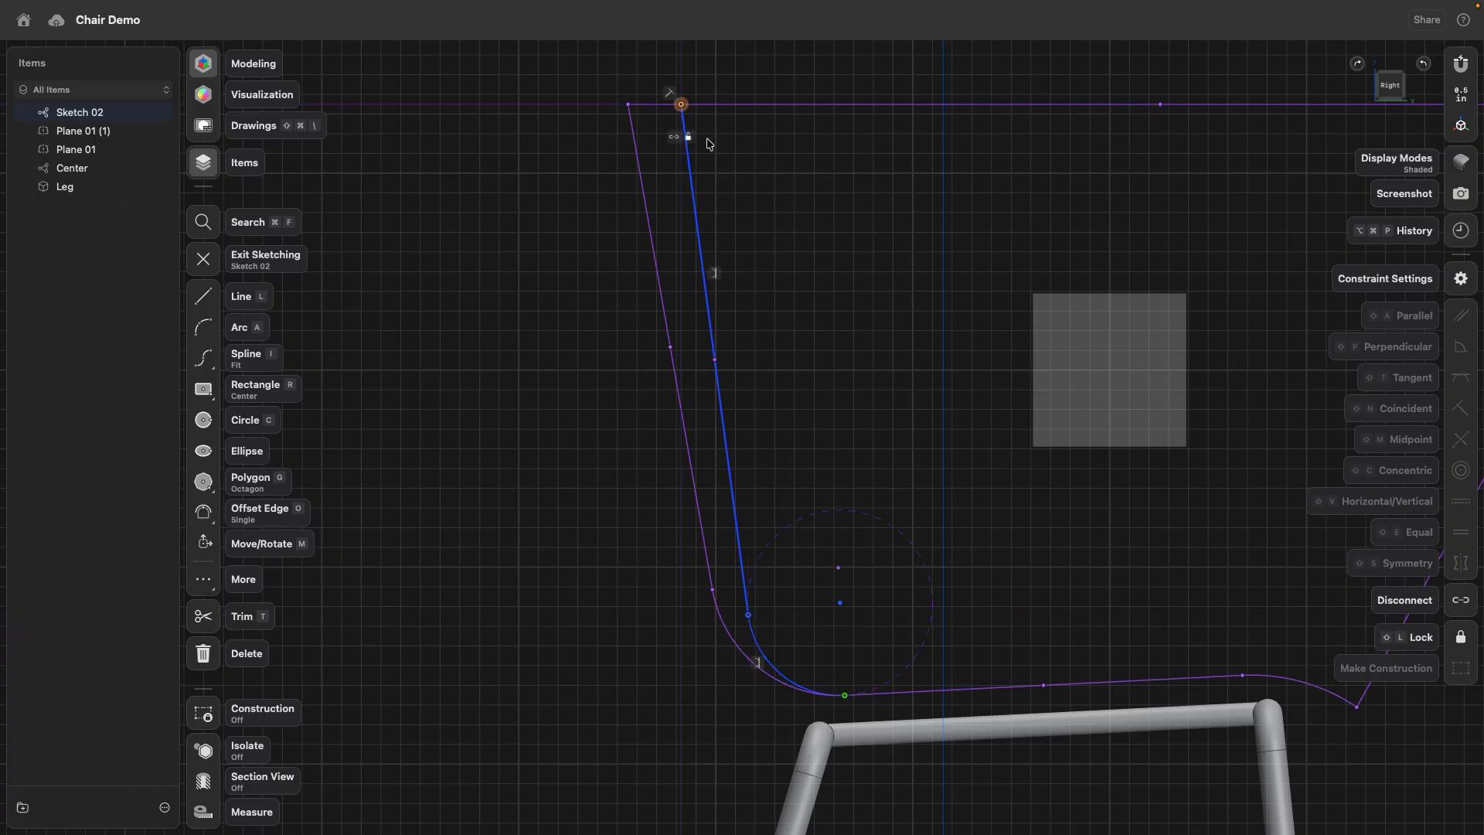
pyautogui.moveTo(681, 107); pyautogui.dragTo(662, 110)
pyautogui.click(550, 380)
pyautogui.scroll(-5, 541, 398)
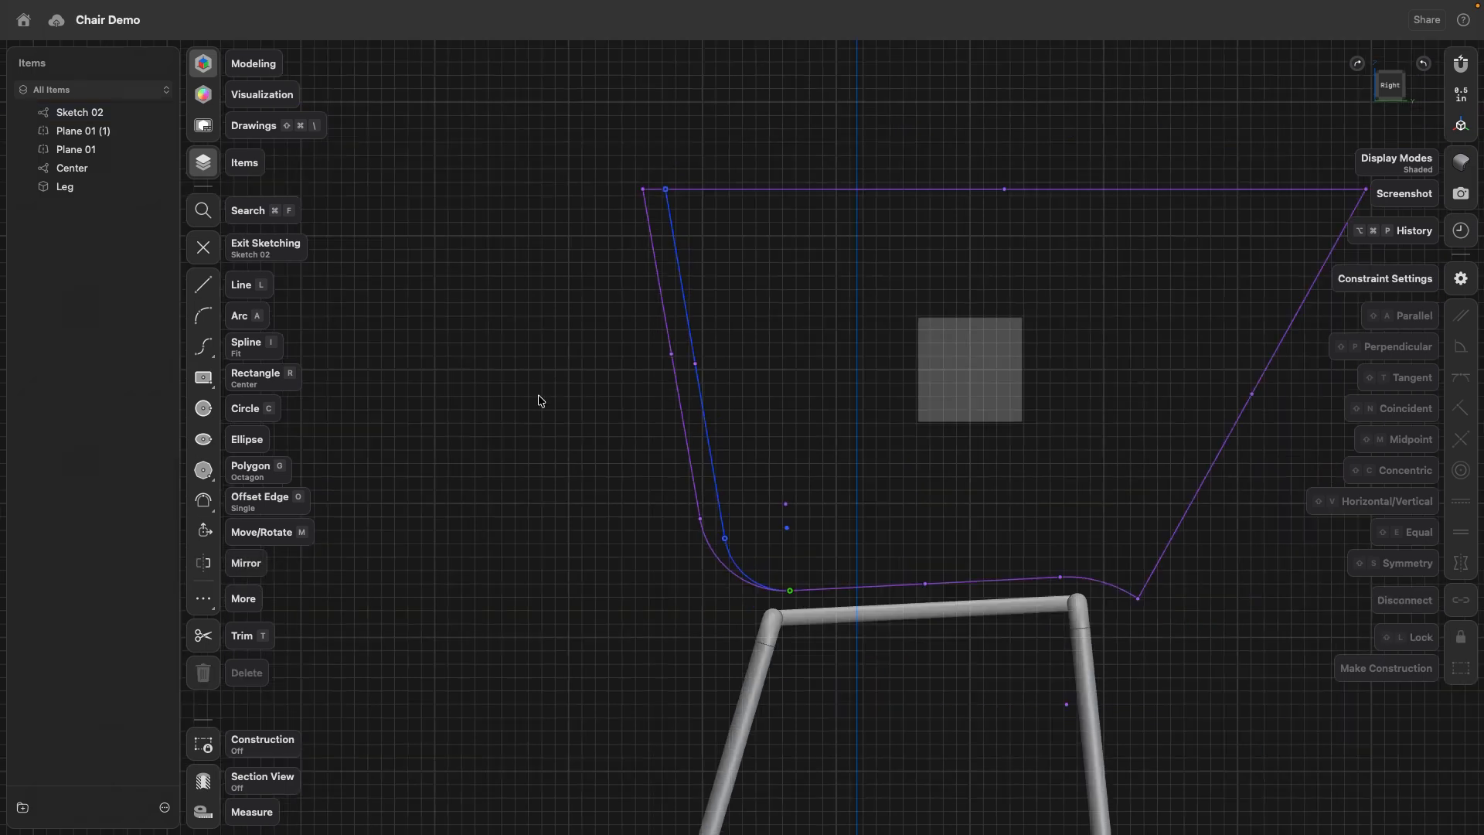
# - Convert the projected backrest line and its lower arc to construction geometry
pyautogui.click(683, 427)
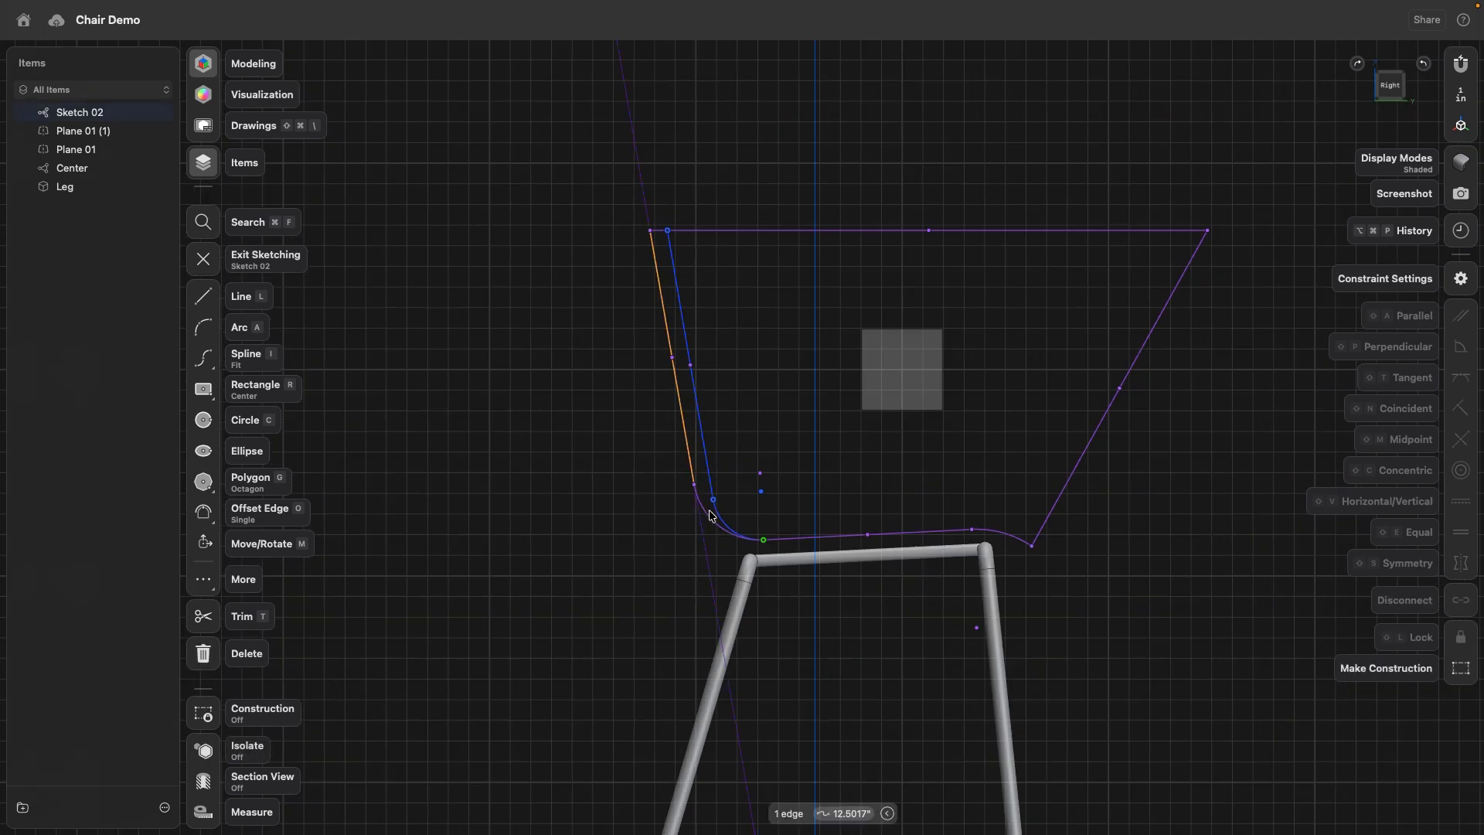
pyautogui.click(706, 522)
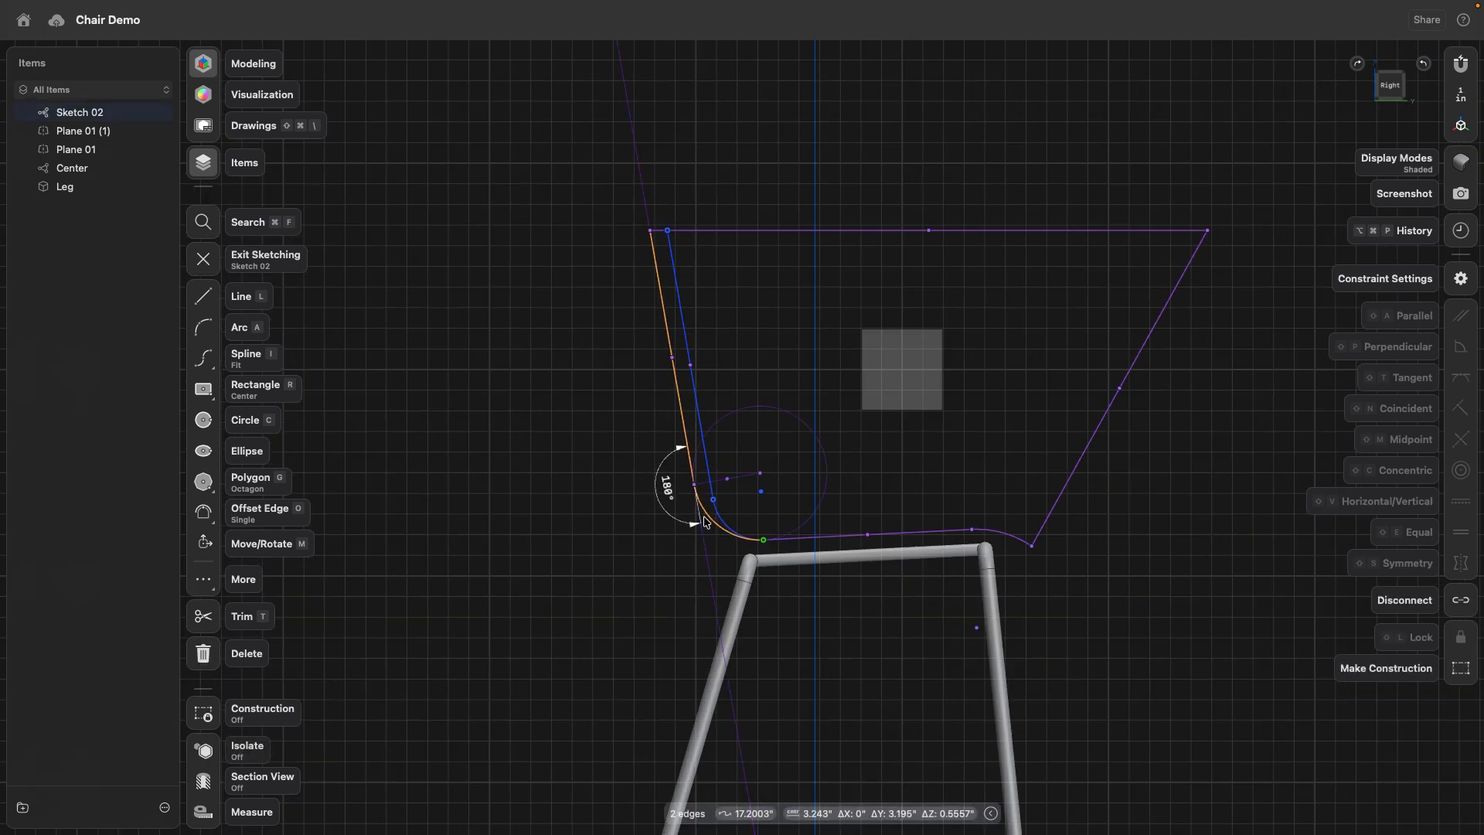
pyautogui.click(1461, 672)
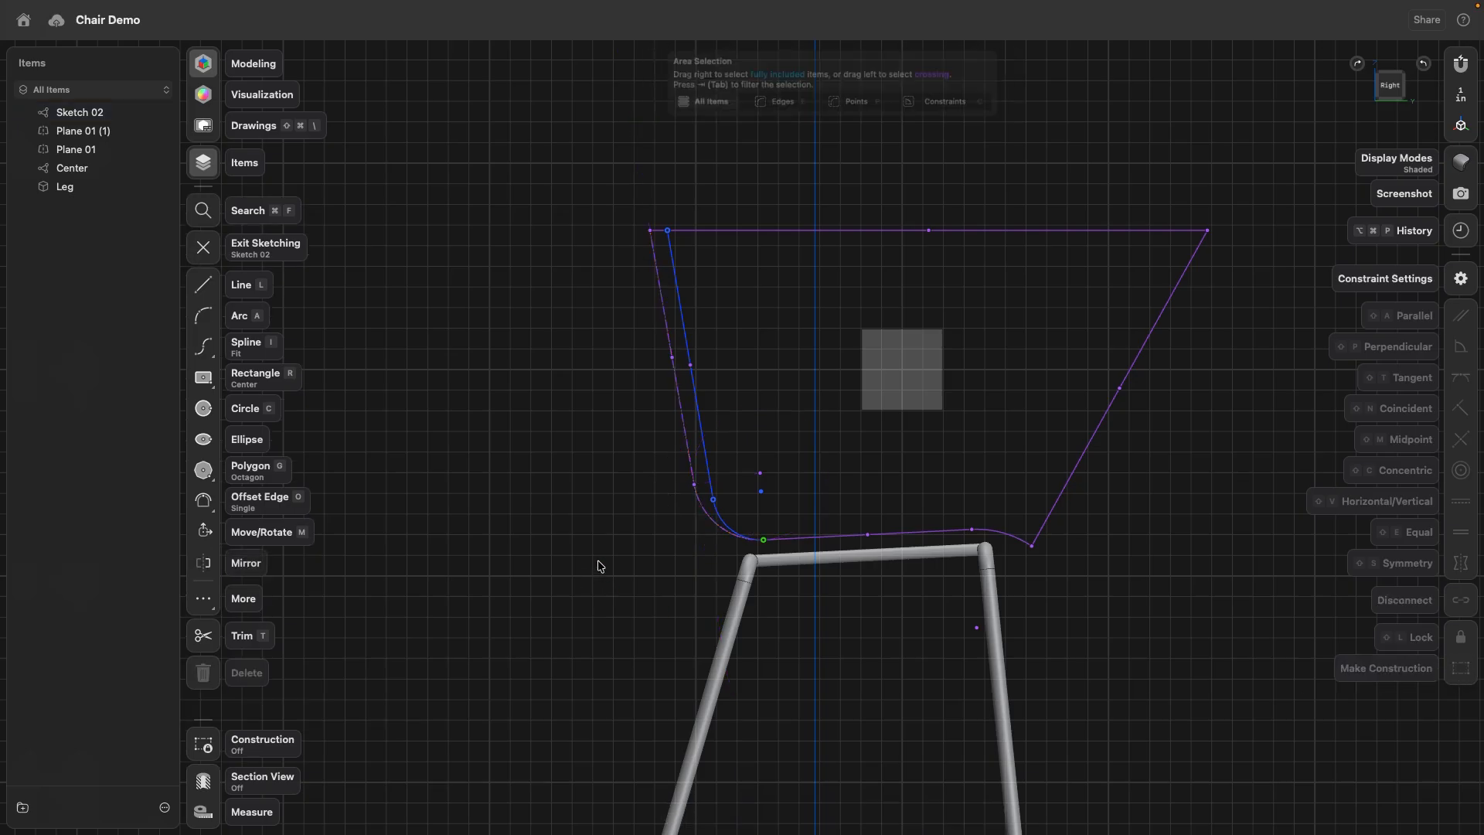
pyautogui.moveTo(864, 353); pyautogui.dragTo(817, 398, button='right')
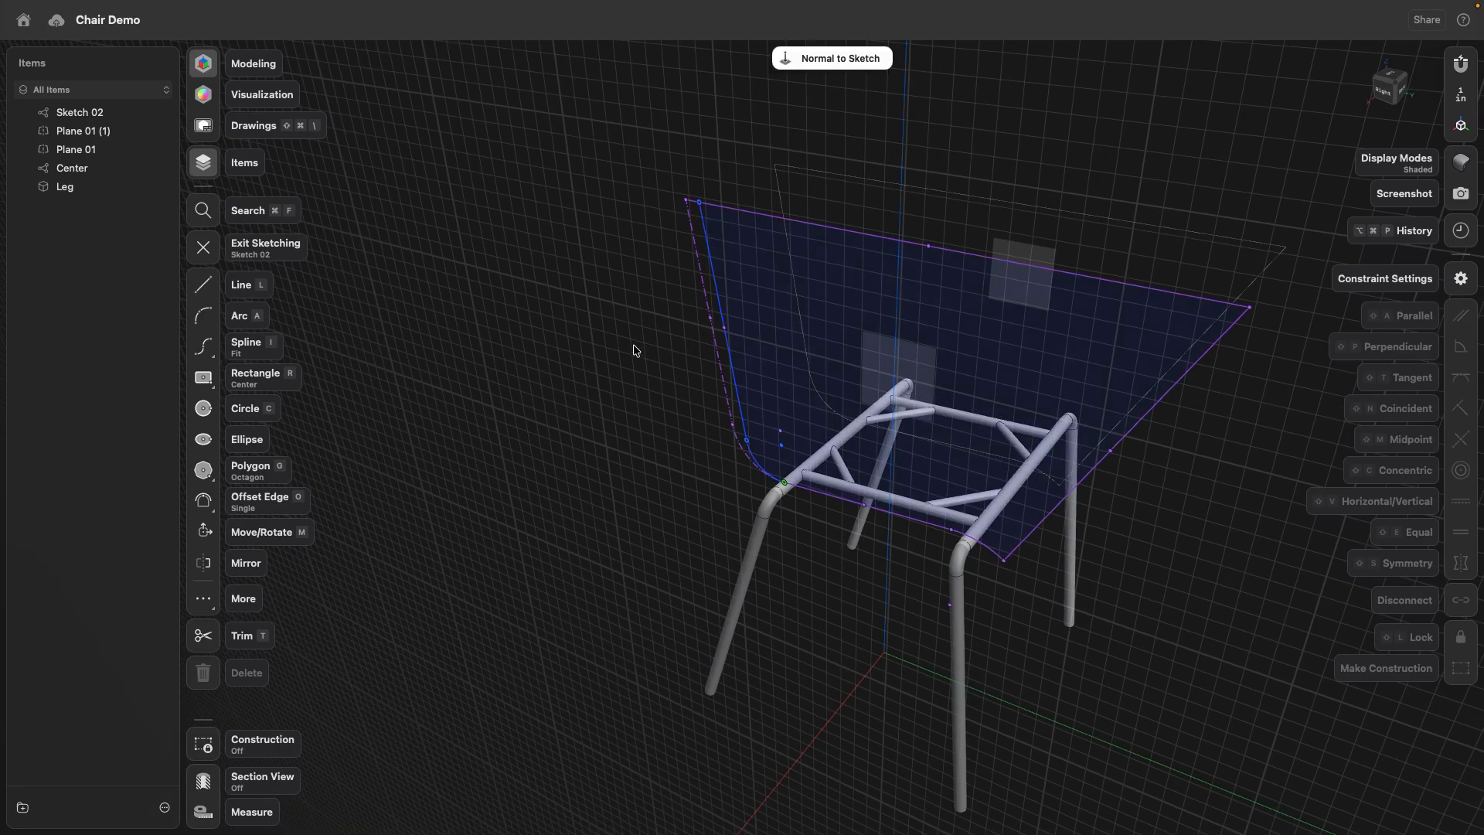
# - Project the modified side profile face onto the opposite side plane as a linked sketch
pyautogui.moveTo(632, 347); pyautogui.dragTo(566, 405, button='right')
pyautogui.click(566, 405)
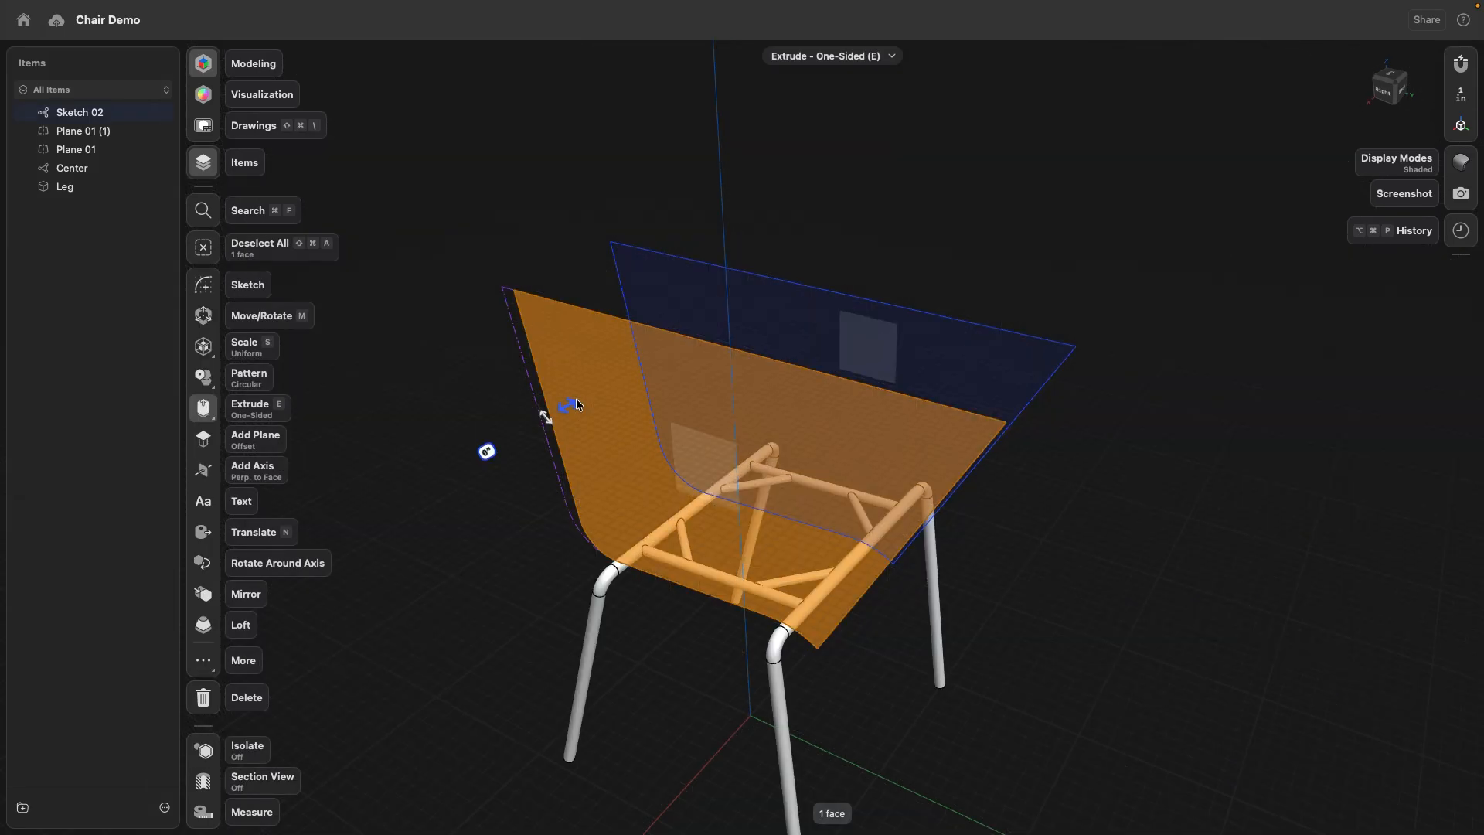
pyautogui.moveTo(578, 403); pyautogui.dragTo(1094, 286, button='right')
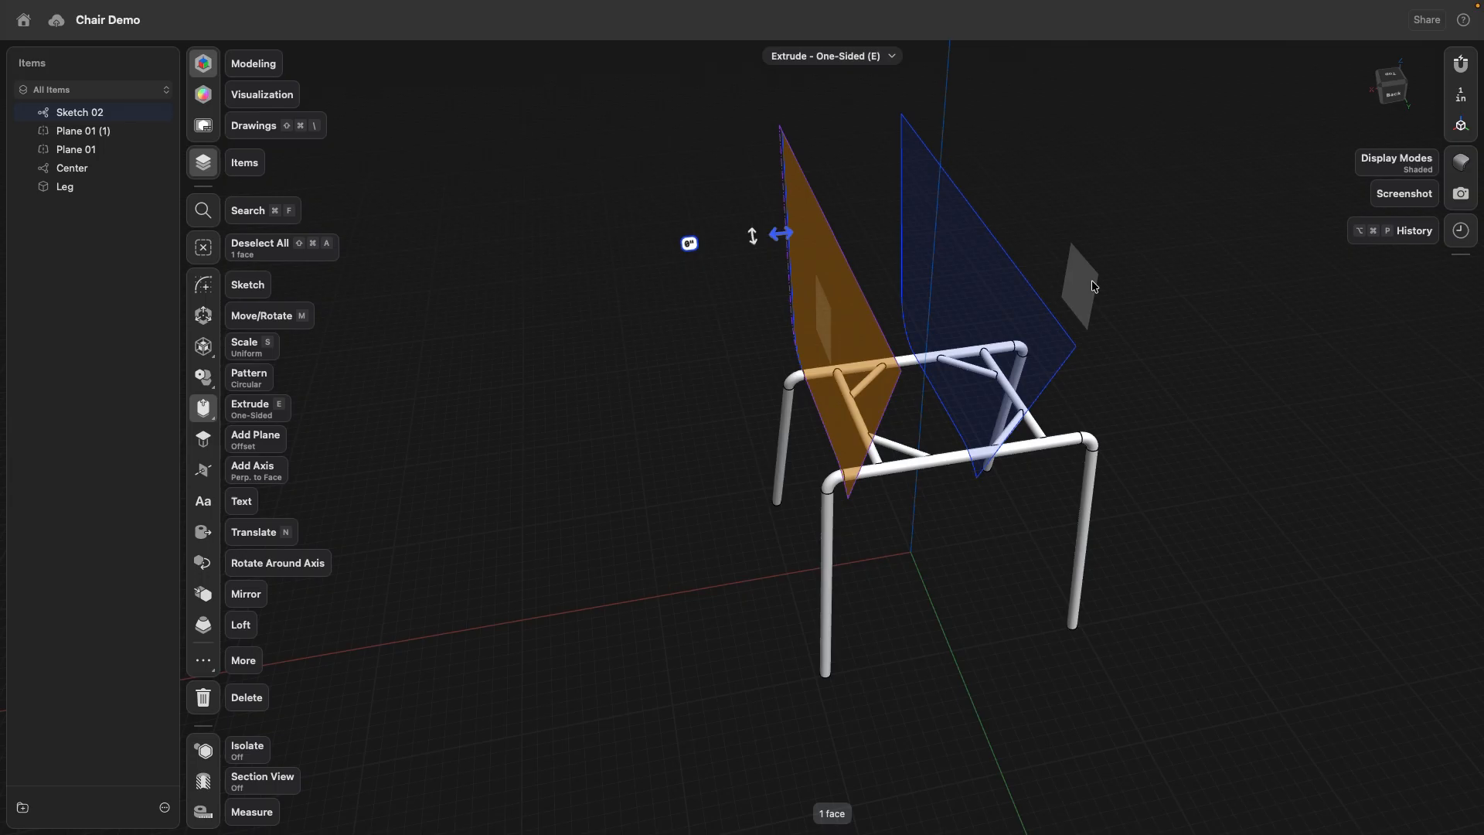
pyautogui.click(201, 663)
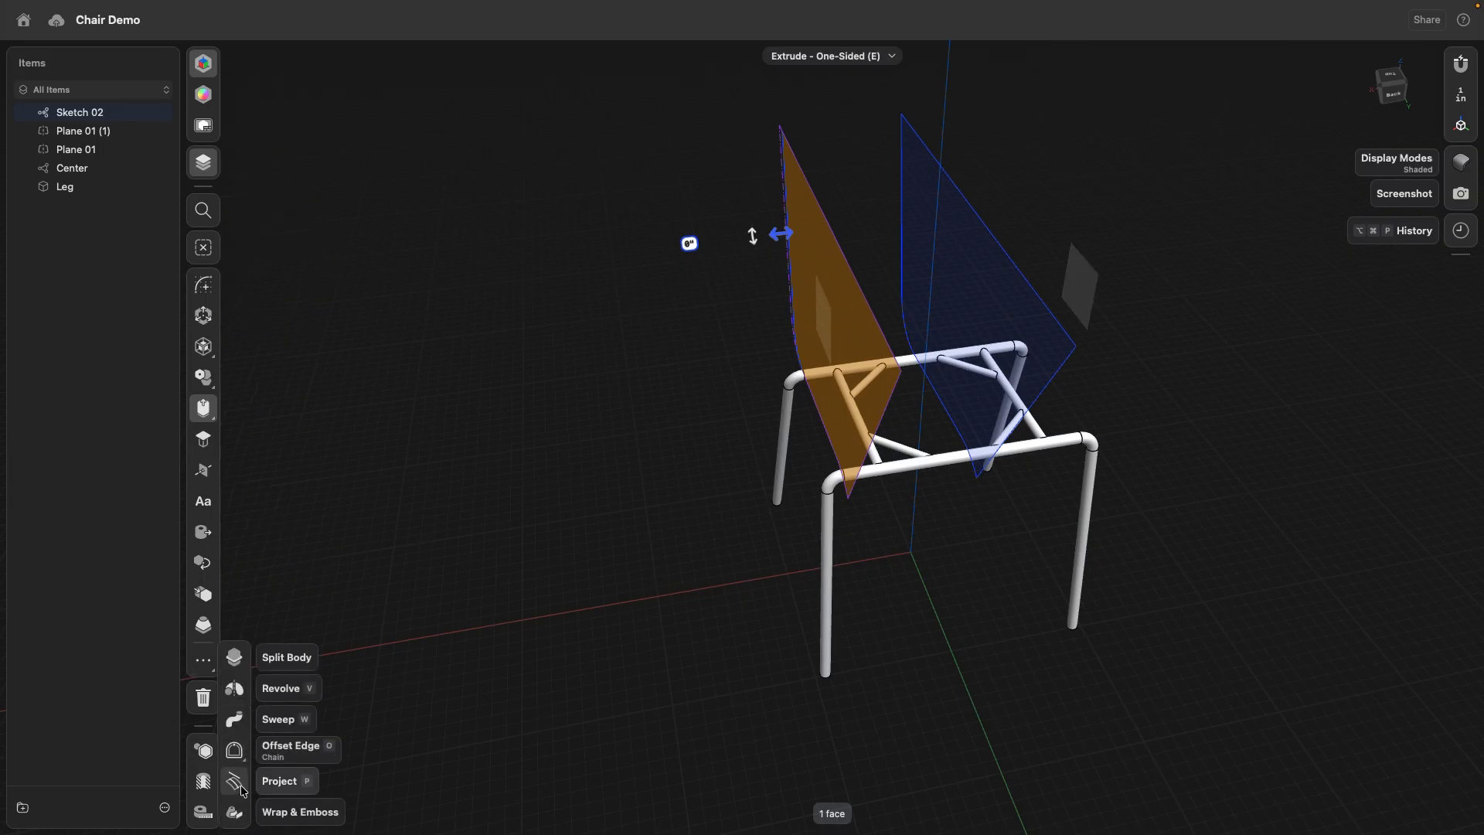
pyautogui.click(235, 782)
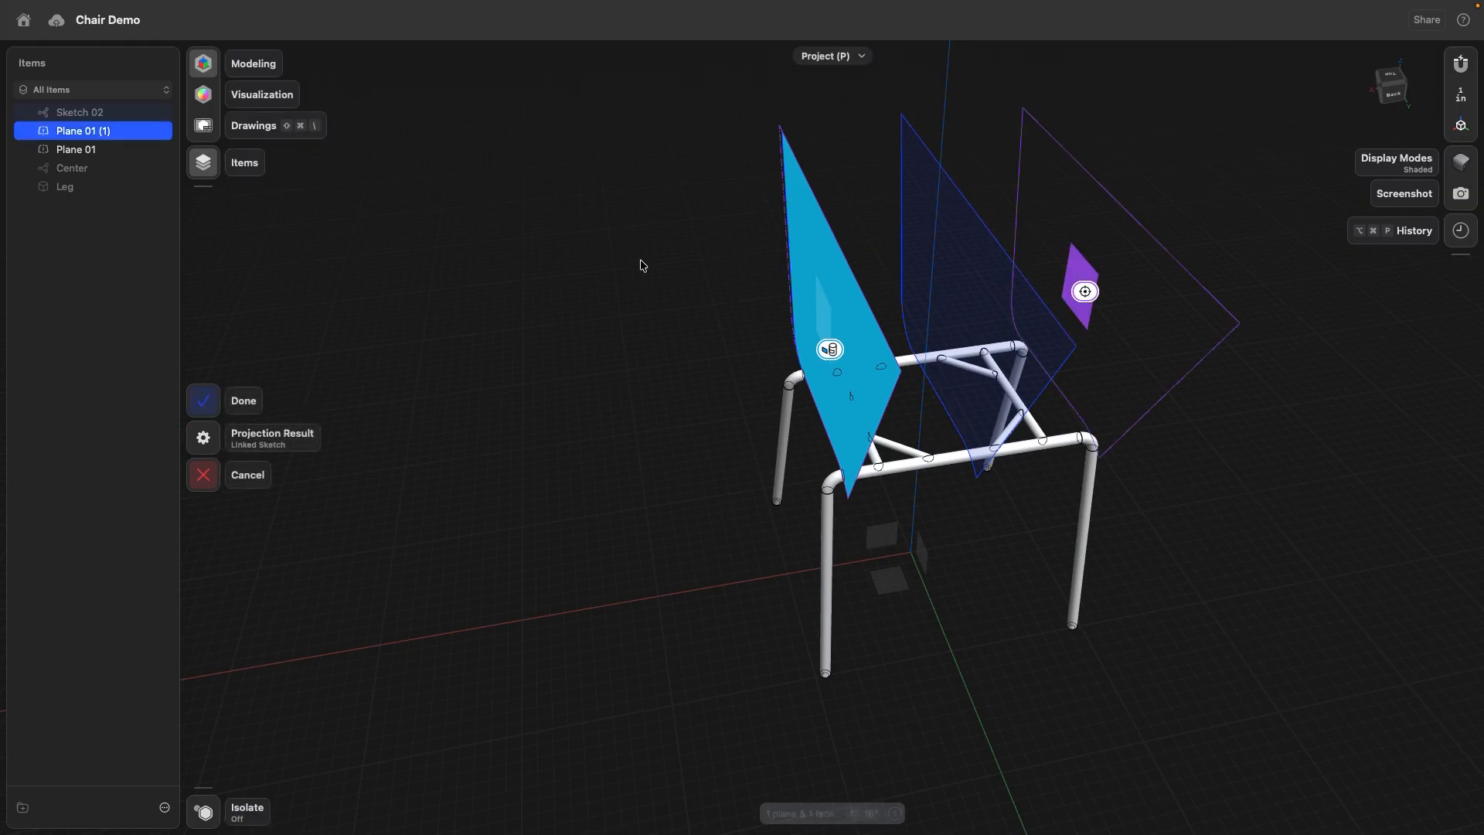
pyautogui.click(207, 403)
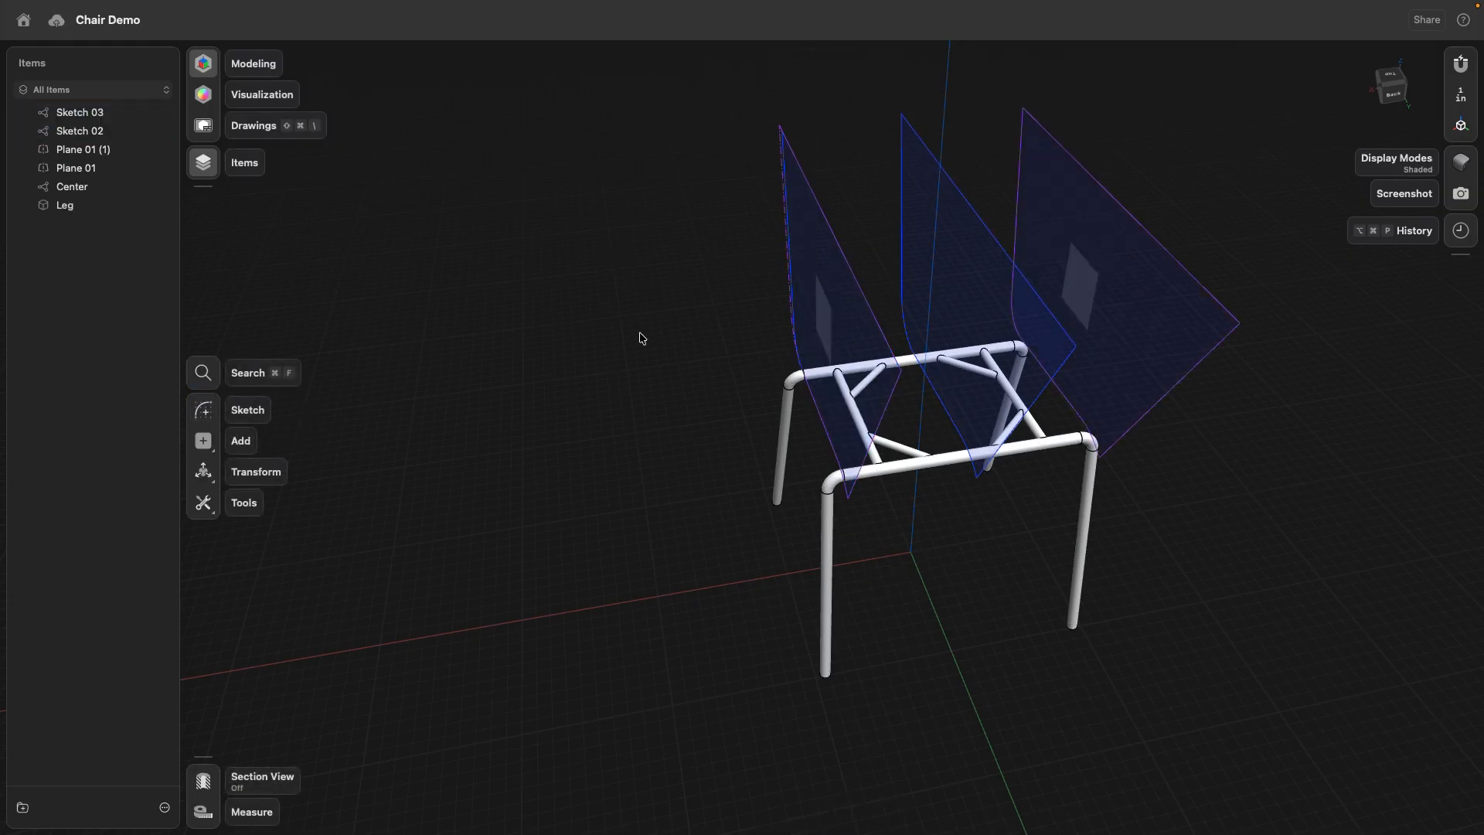
# - Loft the first side, Center and opposite side profile faces, in that order, into one solid seat body
pyautogui.moveTo(642, 336); pyautogui.dragTo(825, 277, button='right')
pyautogui.click(827, 217)
pyautogui.click(903, 184)
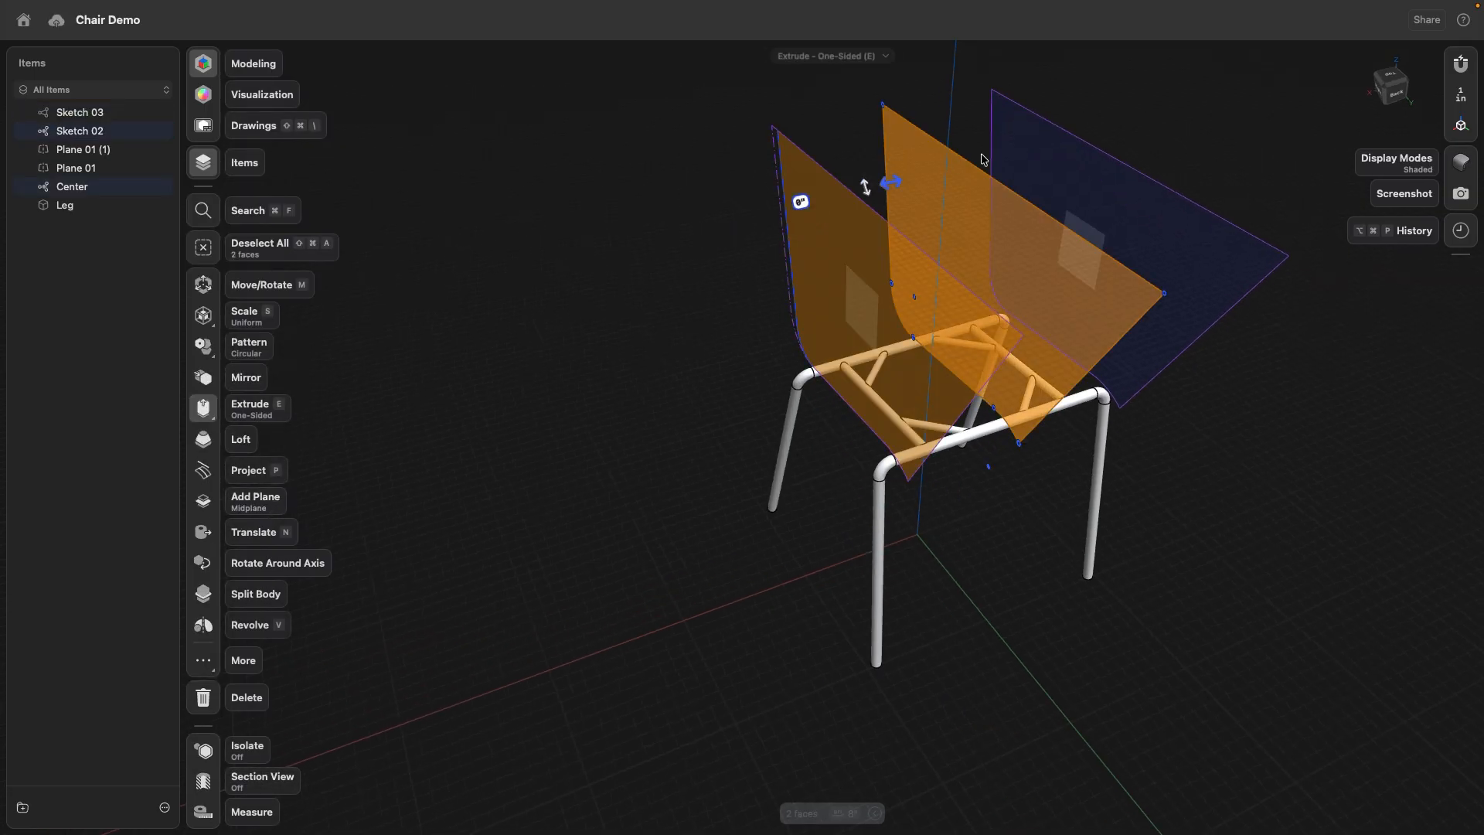
pyautogui.click(1051, 153)
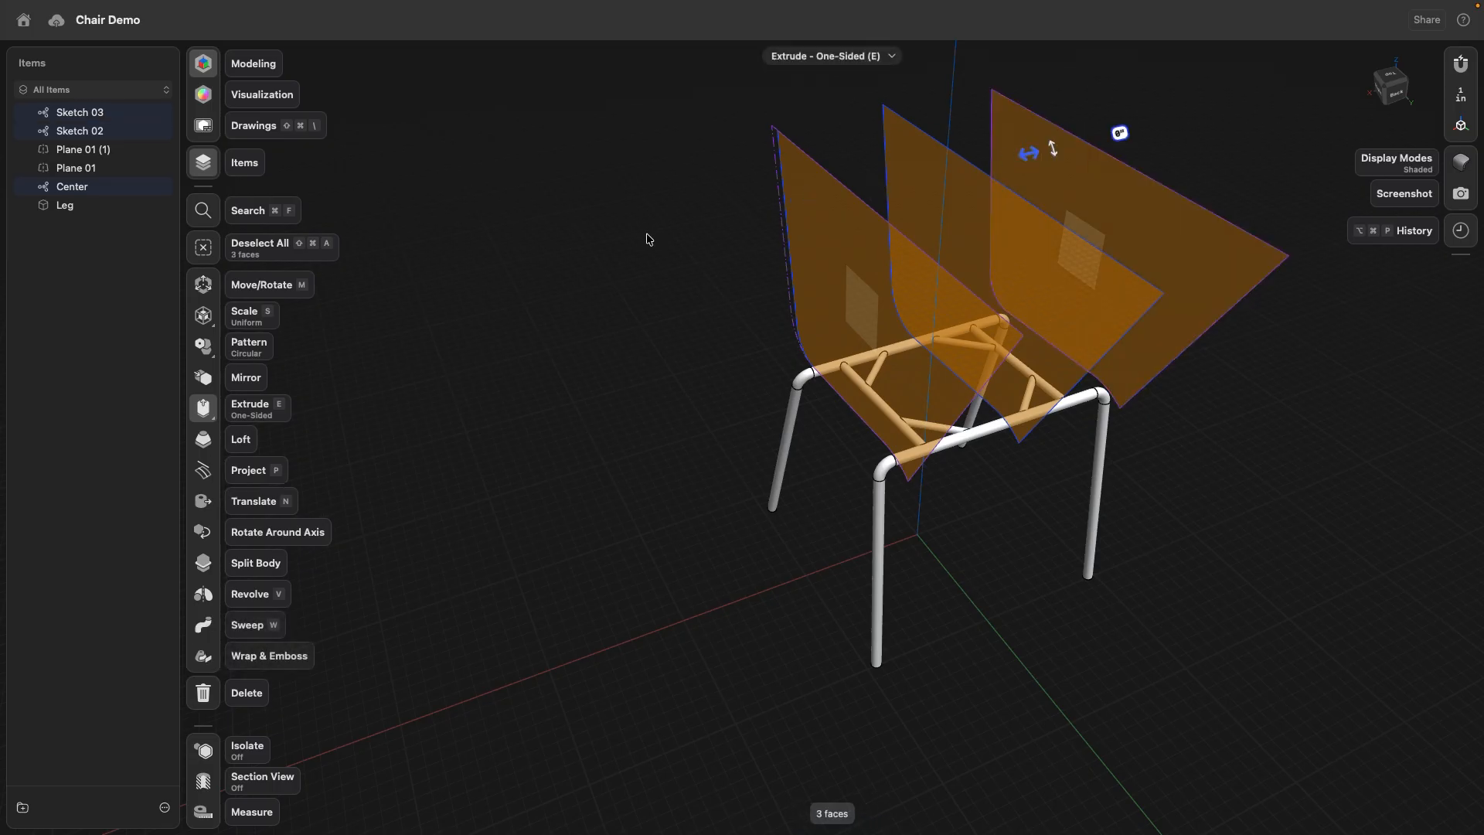
pyautogui.click(201, 446)
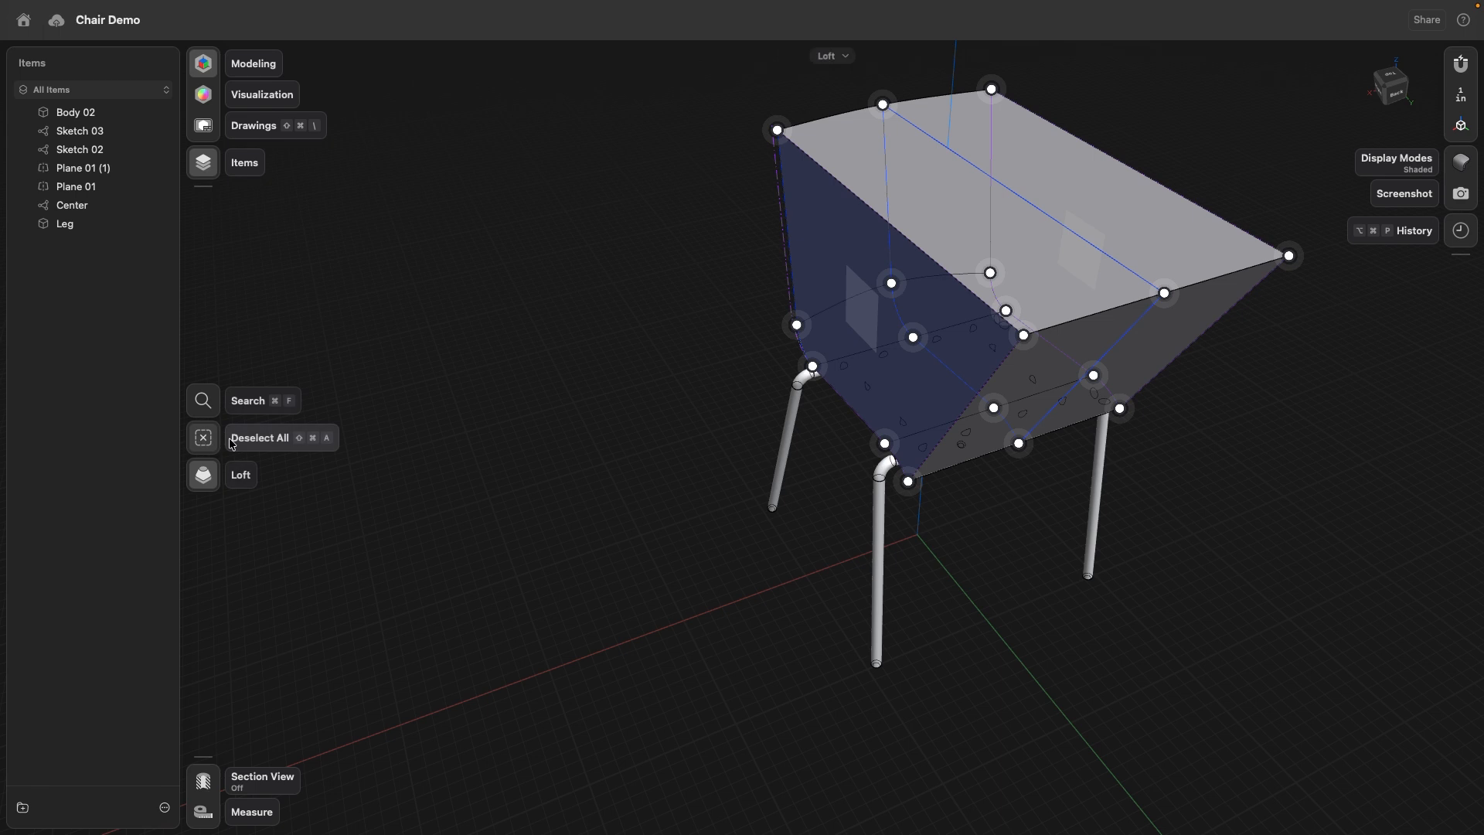
pyautogui.click(561, 347)
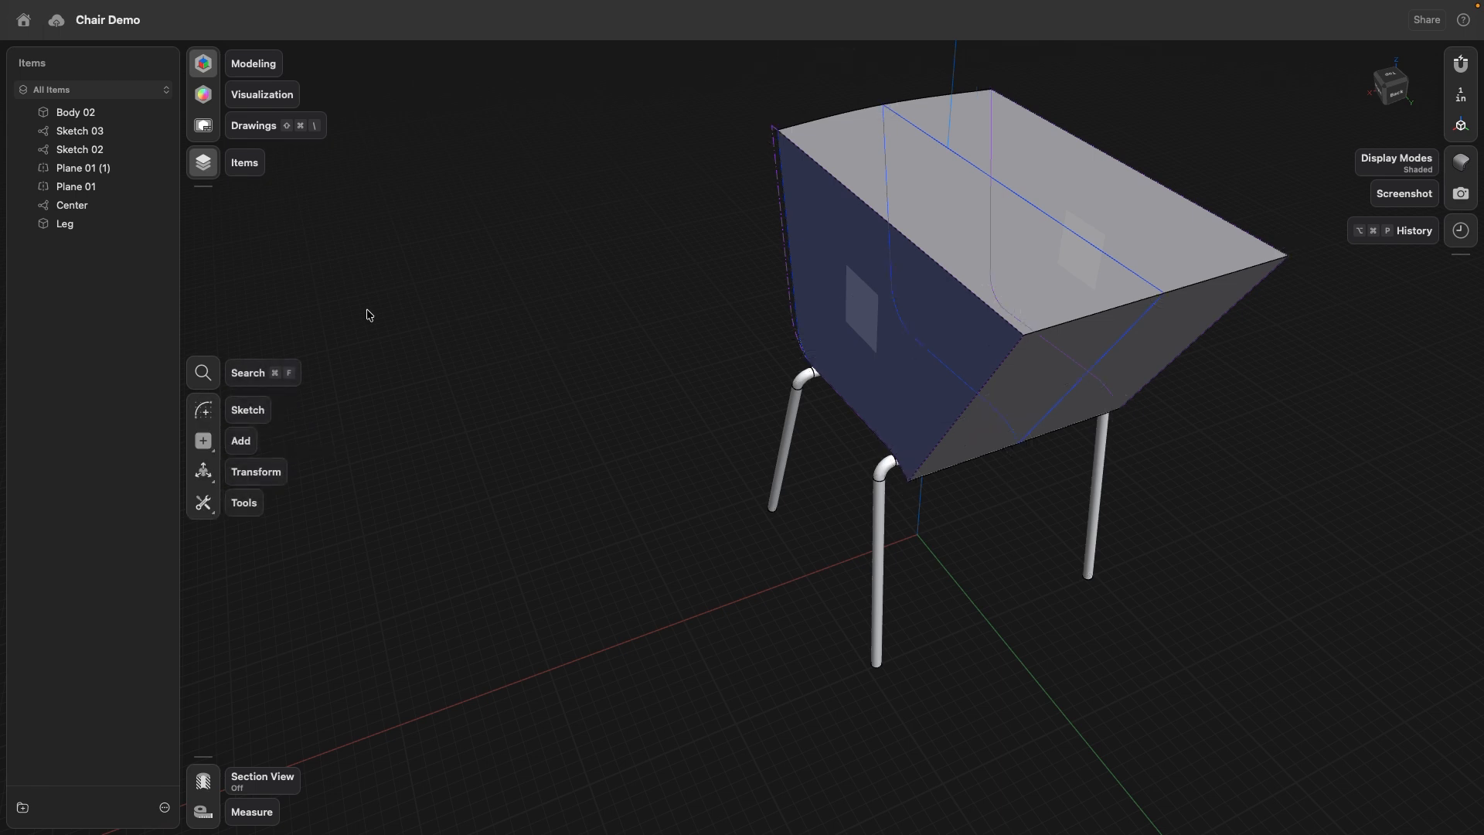
# - Group the centre and side sketches and both planes into a new folder, and hide that folder
pyautogui.doubleClick(74, 206)
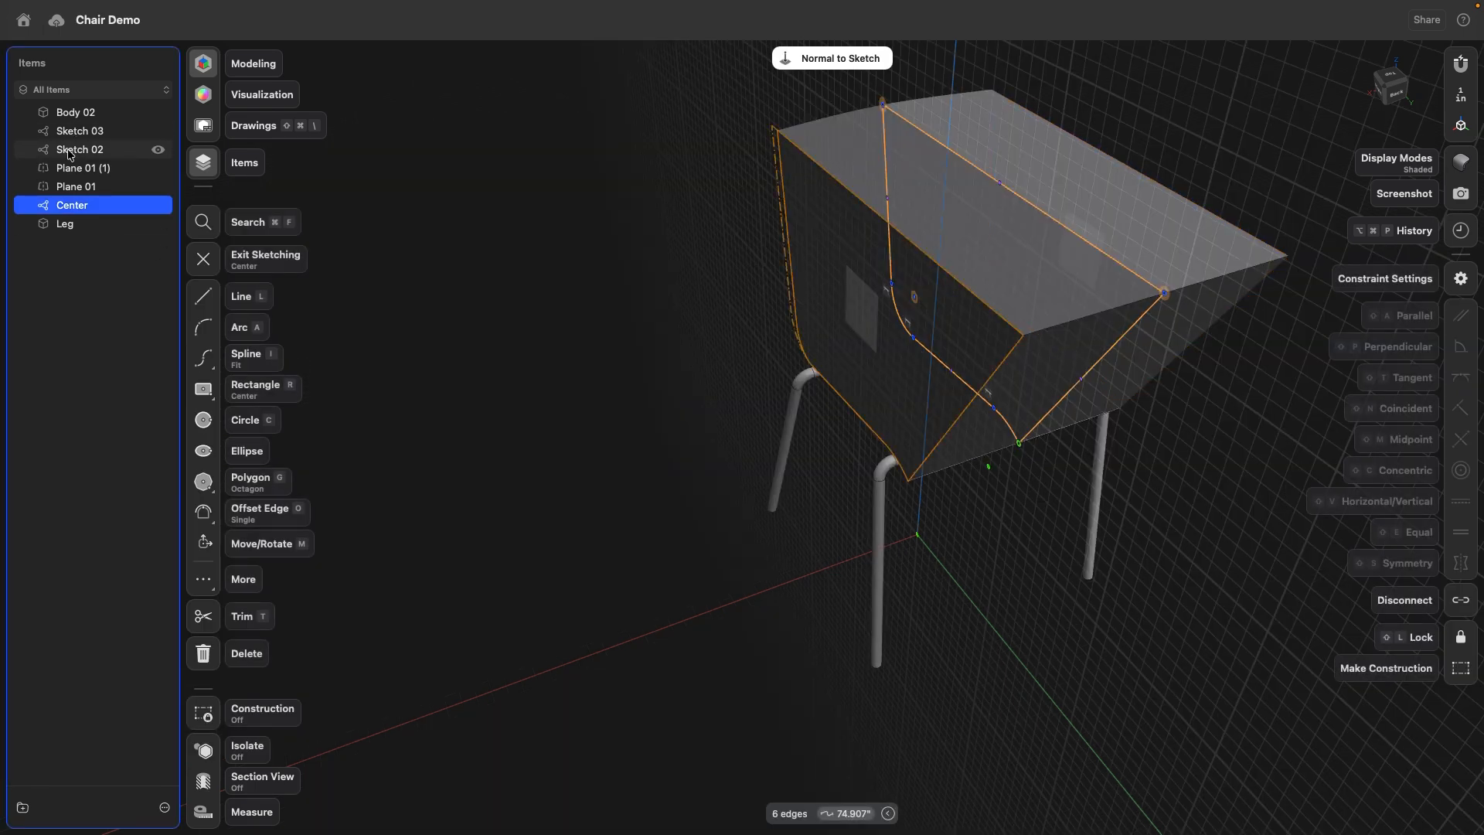
pyautogui.keyDown('shift'); pyautogui.click(75, 150); pyautogui.keyUp('shift')
pyautogui.moveTo(75, 149); pyautogui.dragTo(93, 134)
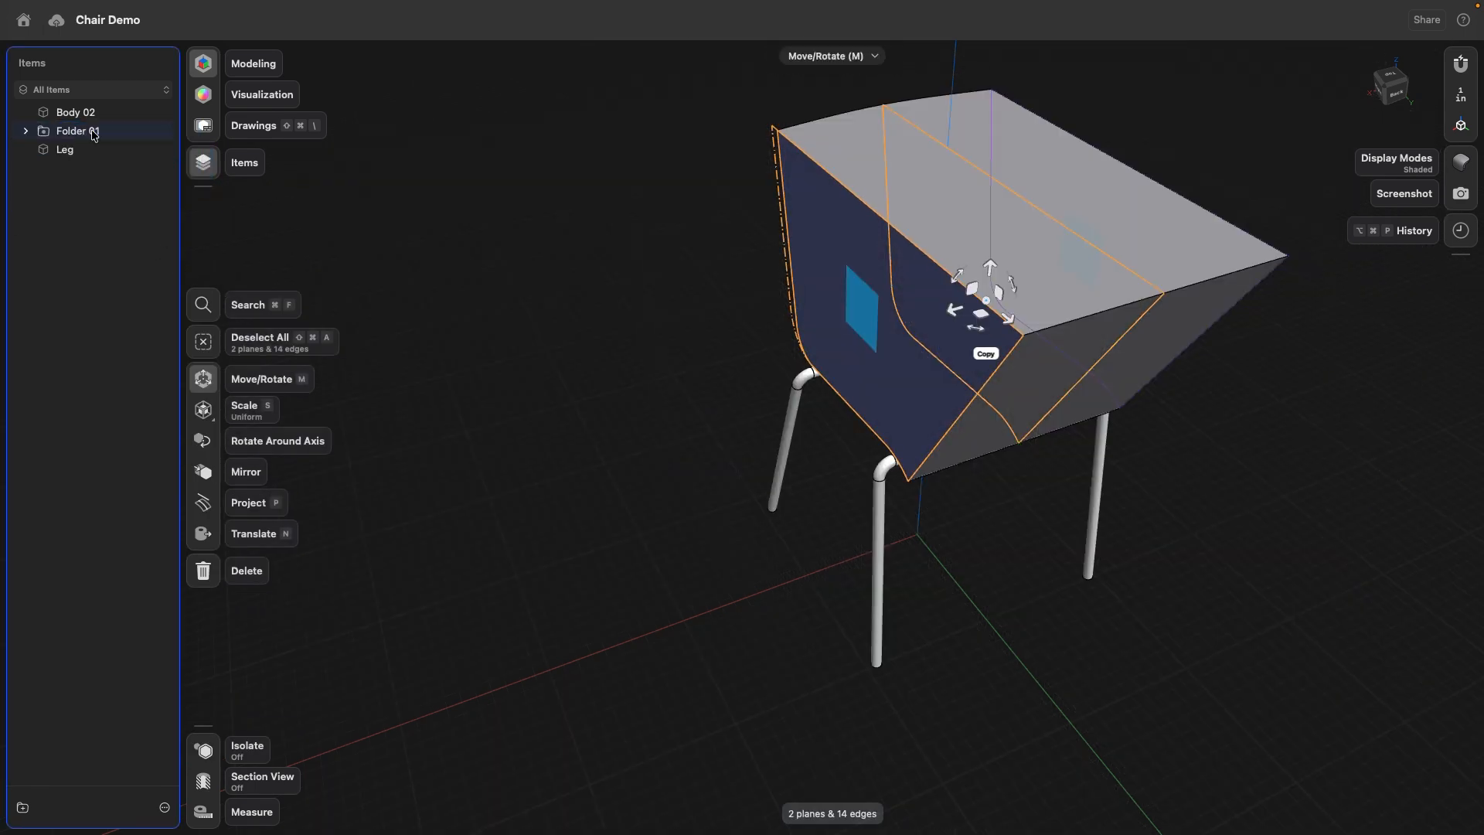
pyautogui.click(158, 133)
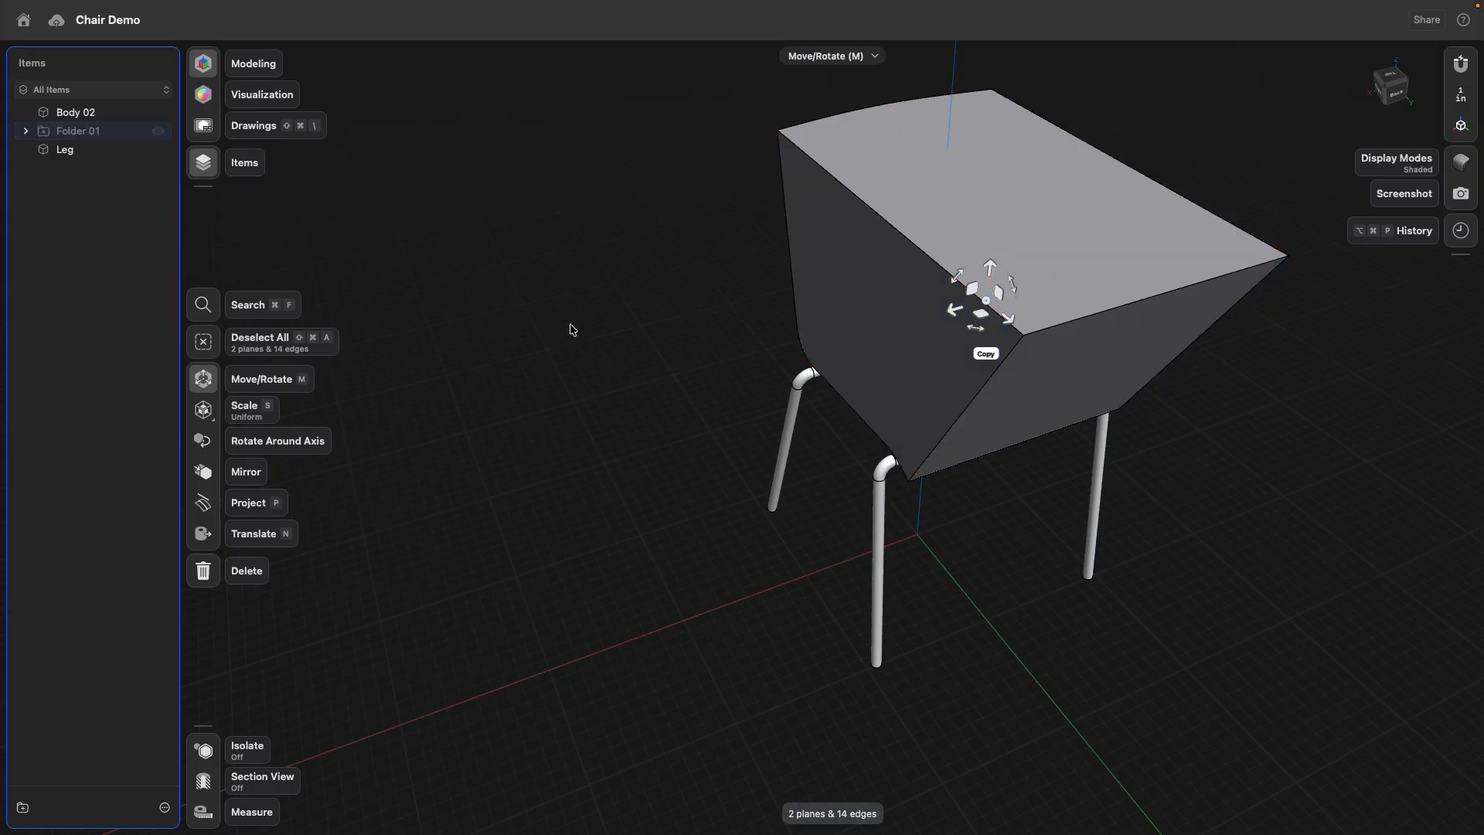
# - Shell the lofted seat body to a 0.5 in thickness, removing its two sides, top face and front face
pyautogui.click(854, 294)
pyautogui.click(992, 204)
pyautogui.click(1069, 374)
pyautogui.moveTo(1069, 375); pyautogui.dragTo(912, 340, button='right')
pyautogui.click(1194, 336)
pyautogui.moveTo(1194, 335); pyautogui.dragTo(796, 334, button='middle')
pyautogui.moveTo(796, 334); pyautogui.dragTo(633, 309, button='right')
pyautogui.moveTo(744, 382); pyautogui.dragTo(864, 515, button='right')
pyautogui.press('h')
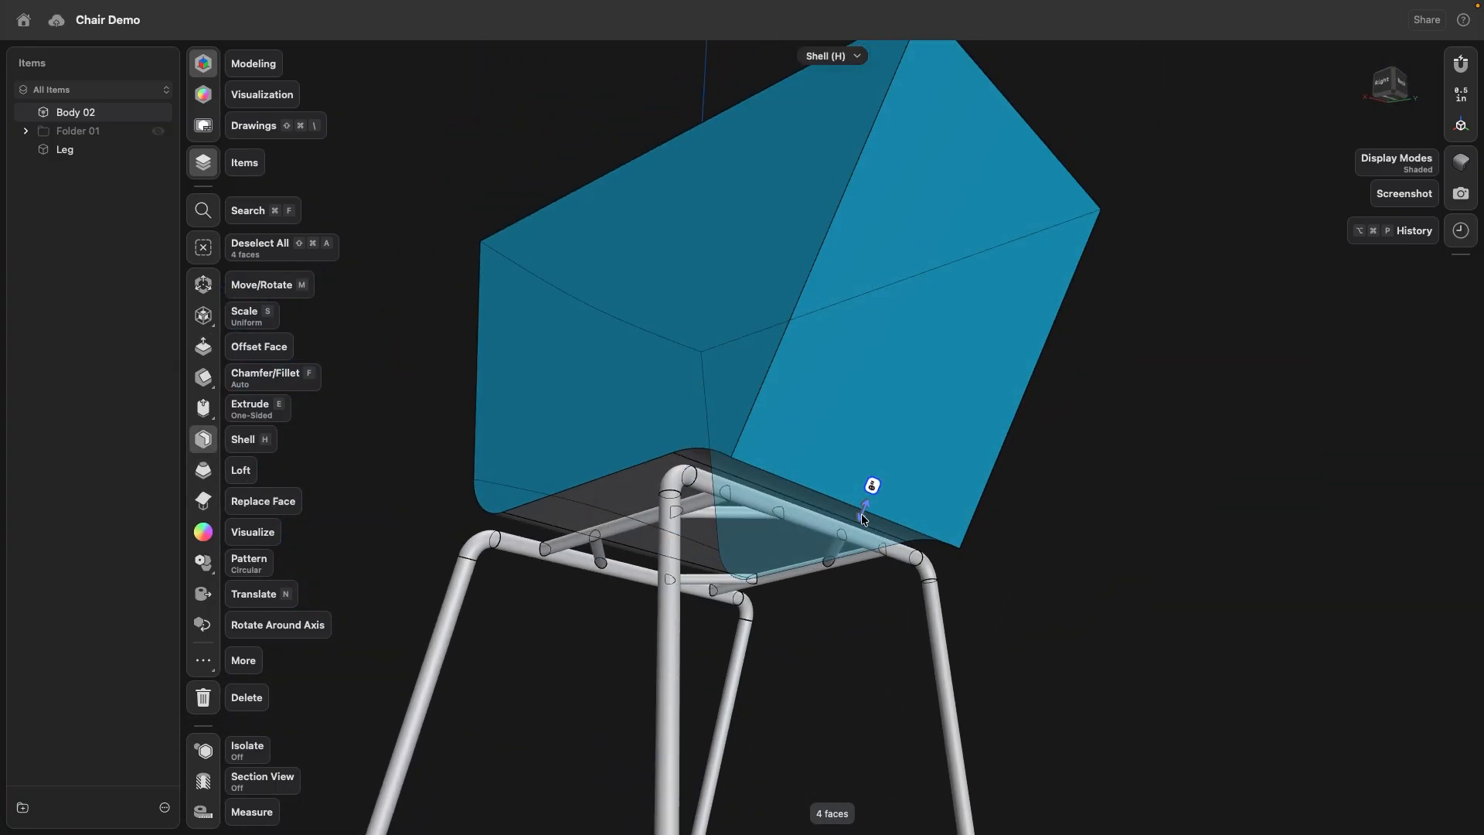
pyautogui.moveTo(864, 515); pyautogui.dragTo(862, 527)
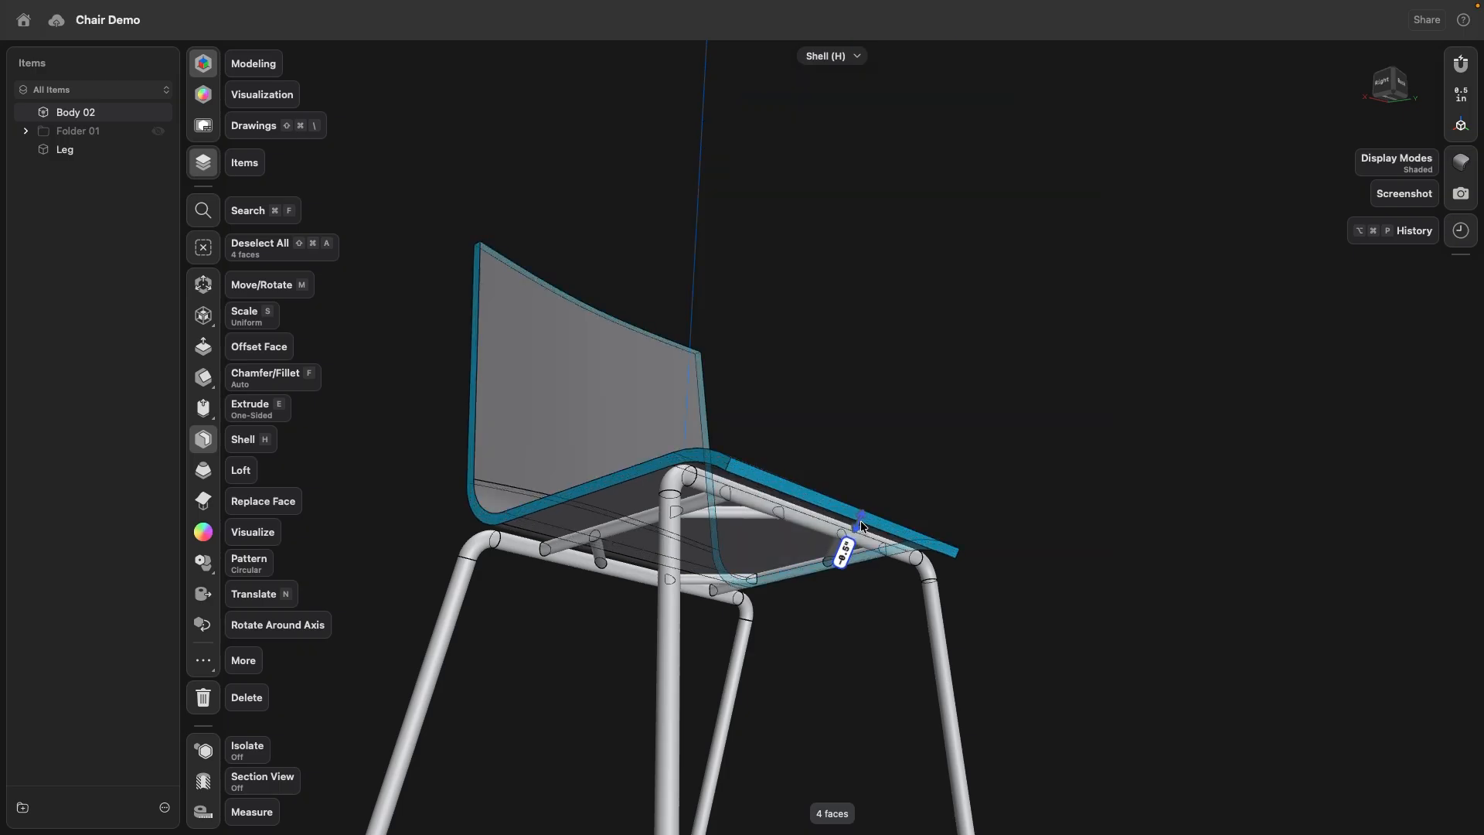
pyautogui.press('Return')
# - Fillet the two top corners of the backrest and the two front corners of the seat with a 1.5 in radius
pyautogui.moveTo(832, 292); pyautogui.dragTo(393, 401, button='right')
pyautogui.click(404, 396)
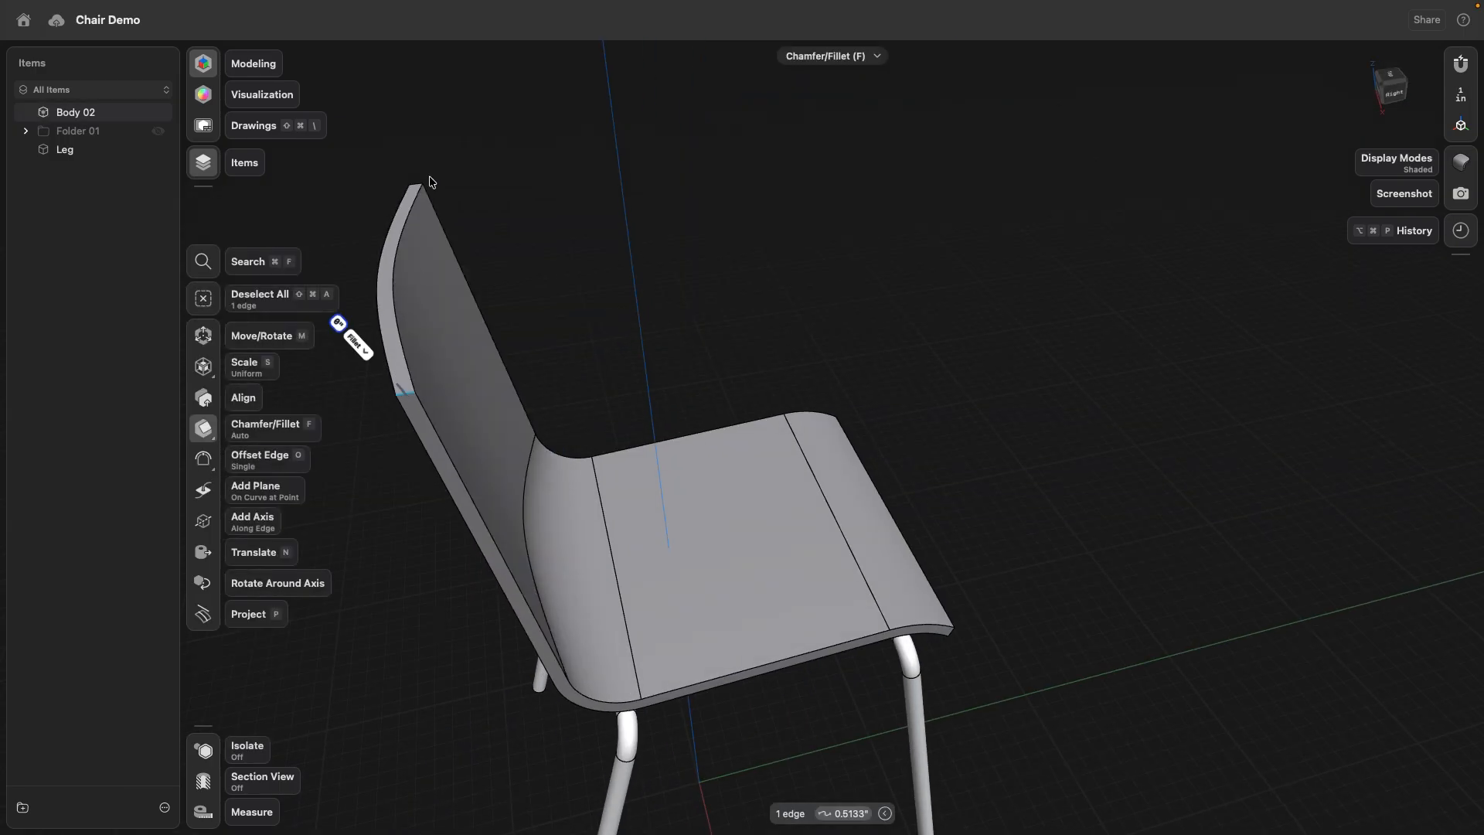
pyautogui.click(415, 189)
pyautogui.moveTo(792, 354); pyautogui.dragTo(948, 639, button='right')
pyautogui.click(953, 632)
pyautogui.moveTo(1098, 654); pyautogui.dragTo(920, 580, button='right')
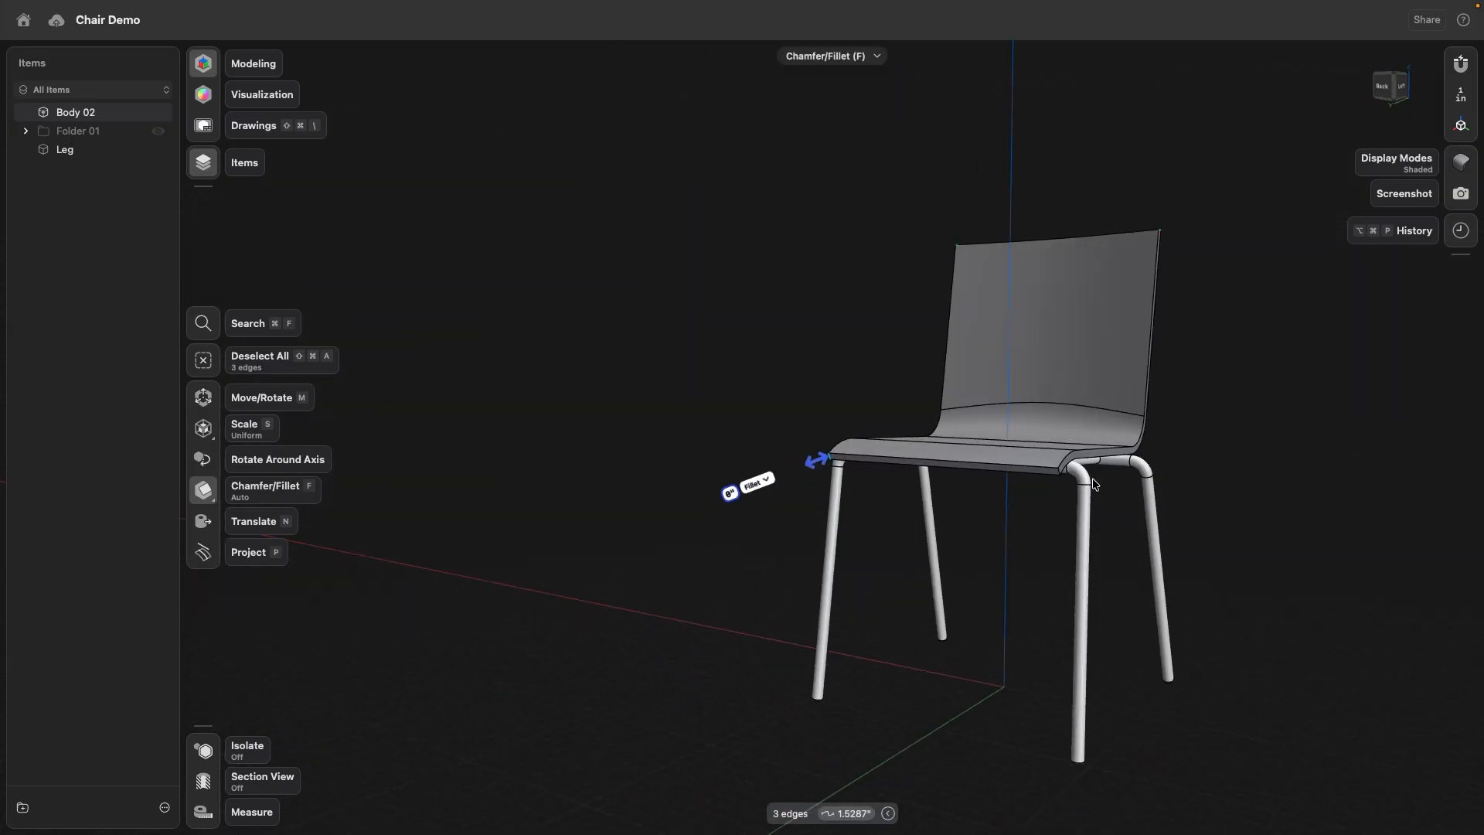
pyautogui.scroll(5, 1091, 483)
pyautogui.scroll(3, 1063, 481)
pyautogui.click(1001, 442)
pyautogui.moveTo(1003, 444); pyautogui.dragTo(1083, 541, button='right')
pyautogui.moveTo(1007, 444); pyautogui.dragTo(1059, 517)
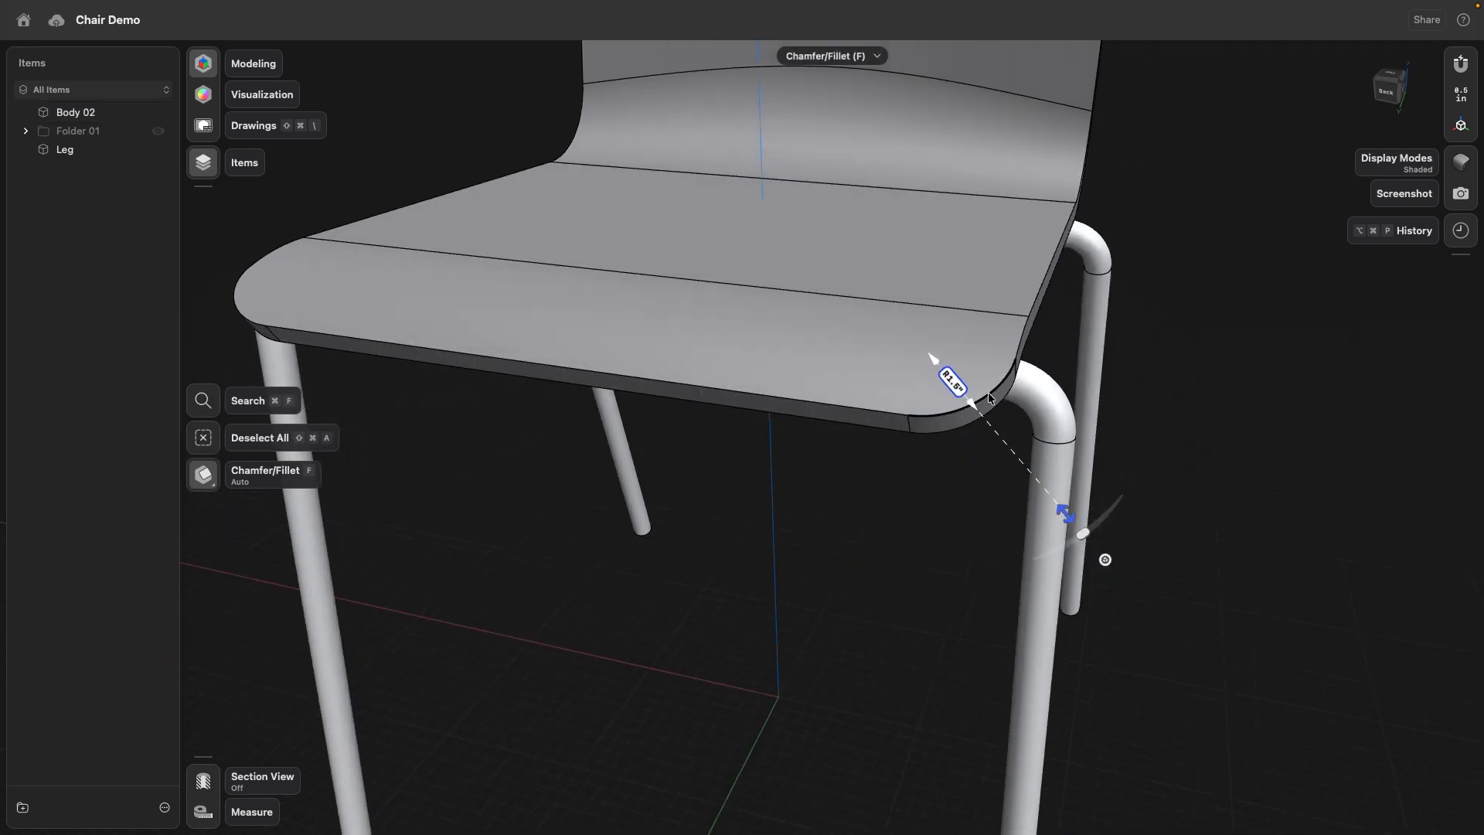
# - Round the upper and lower outer edges of the seat shell with a small fillet
pyautogui.click(959, 429)
pyautogui.click(958, 426)
pyautogui.moveTo(958, 426)
pyautogui.mouseDown(button='right')
pyautogui.moveTo(971, 434)
pyautogui.moveTo(969, 402)
pyautogui.moveTo(959, 444)
pyautogui.moveTo(972, 430)
pyautogui.mouseUp(button='right')
pyautogui.click(968, 406)
pyautogui.click(961, 428)
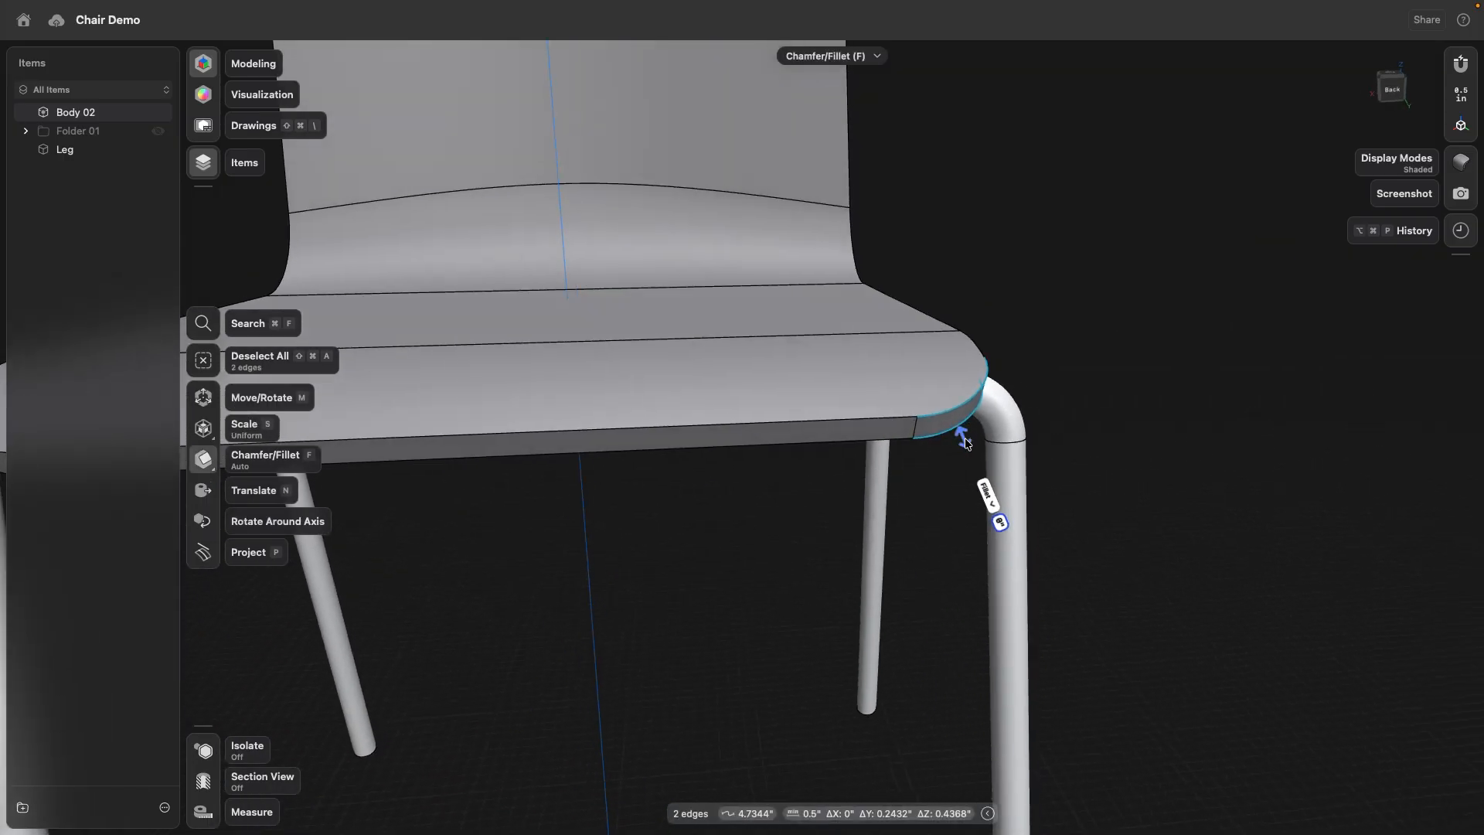
pyautogui.moveTo(965, 439); pyautogui.dragTo(967, 444)
pyautogui.click(773, 573)
pyautogui.scroll(-10, 758, 578)
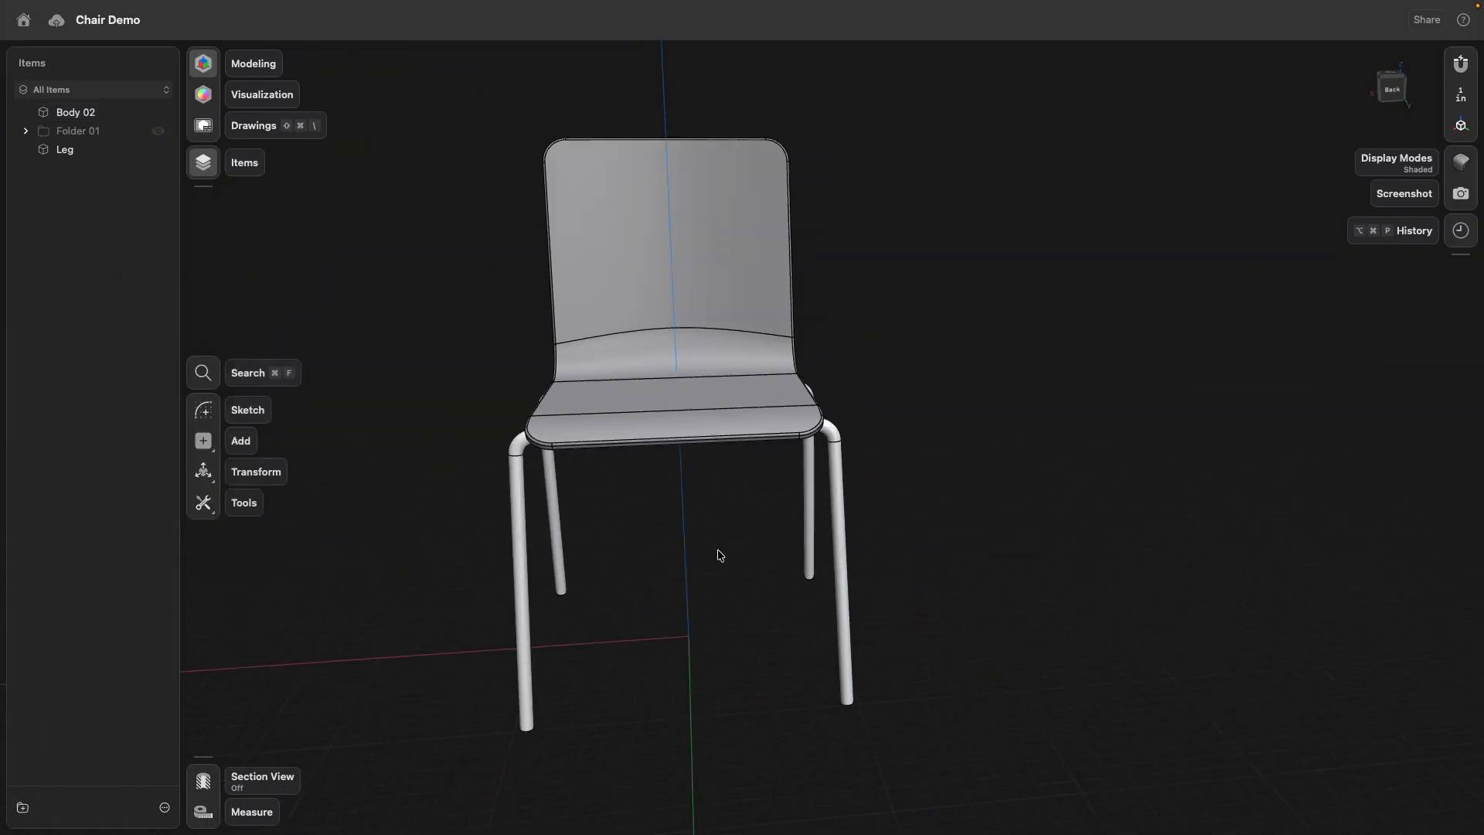
# - Show the folder of sketches and planes again, and reposition the top edge of the Center profile to reshape the backrest
pyautogui.moveTo(495, 444); pyautogui.dragTo(603, 483, button='right')
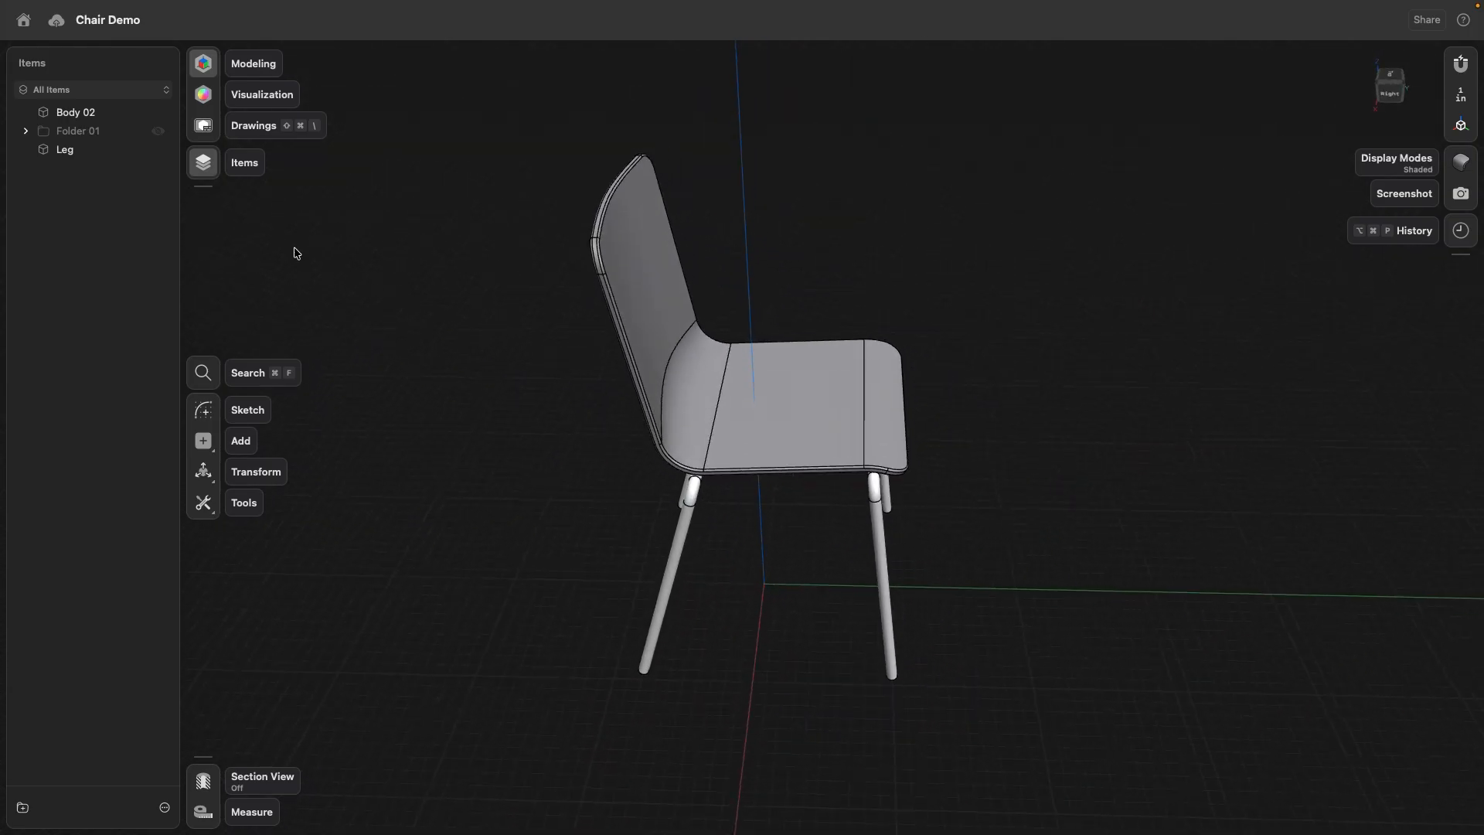
pyautogui.click(158, 129)
pyautogui.scroll(3, 424, 203)
pyautogui.scroll(1, 423, 202)
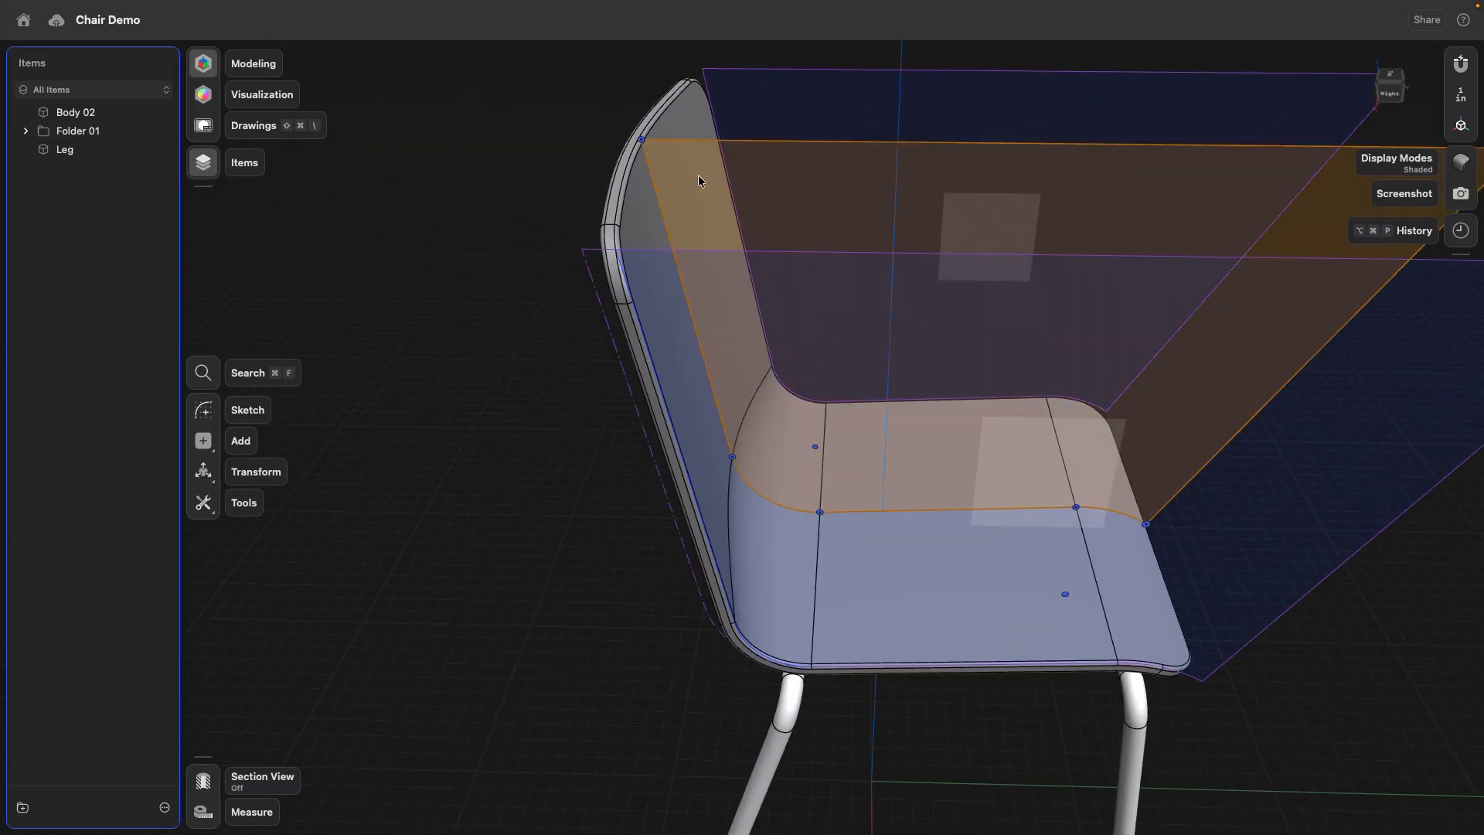
pyautogui.click(732, 142)
pyautogui.moveTo(1057, 137); pyautogui.dragTo(978, 236, button='middle')
pyautogui.moveTo(997, 245); pyautogui.dragTo(998, 229)
pyautogui.click(415, 424)
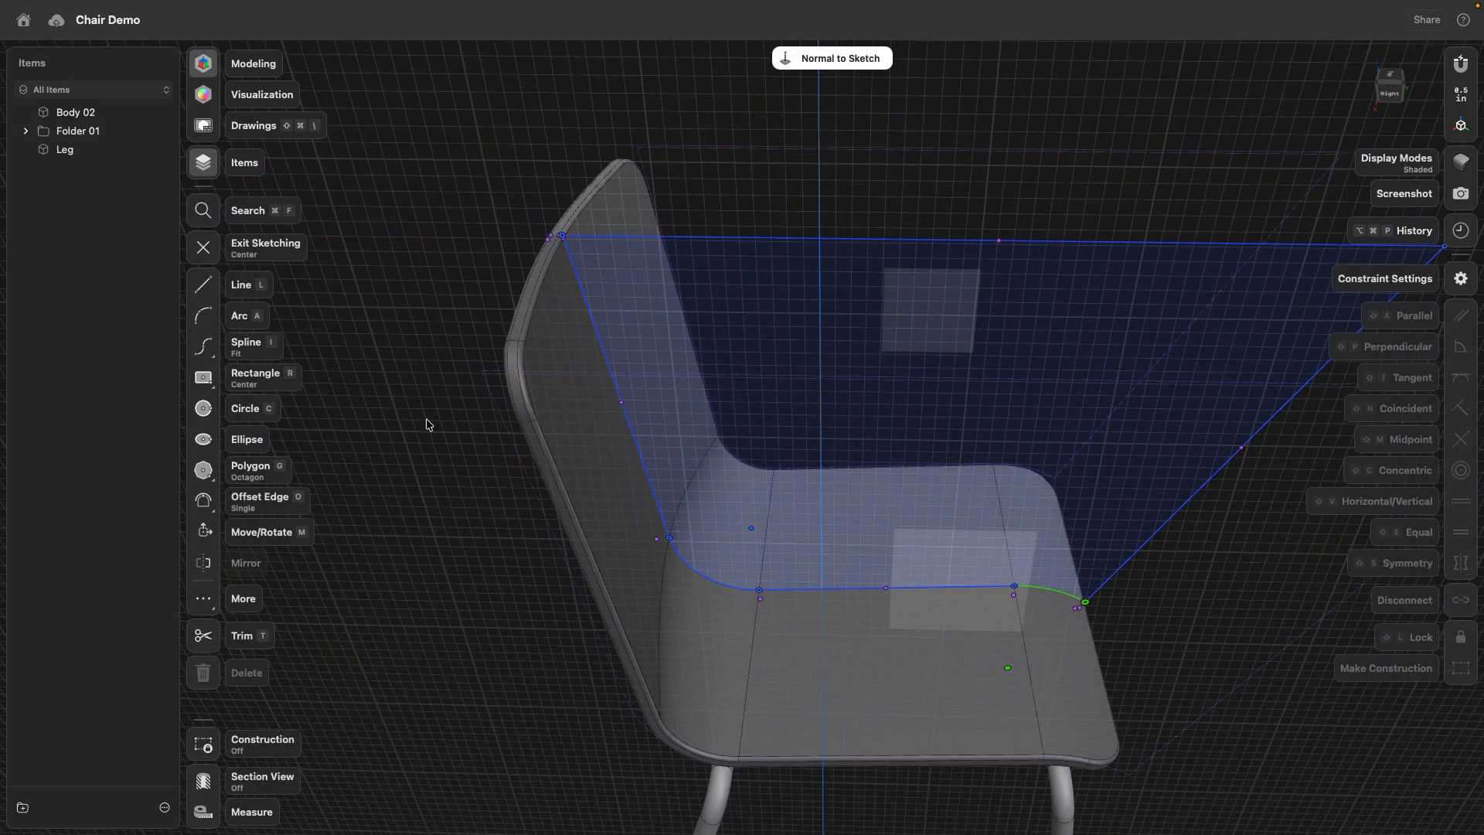
pyautogui.click(557, 372)
# - Edit the first side profile sketch and move the backrest line's top end point further inward along the projected top edge
pyautogui.click(514, 387)
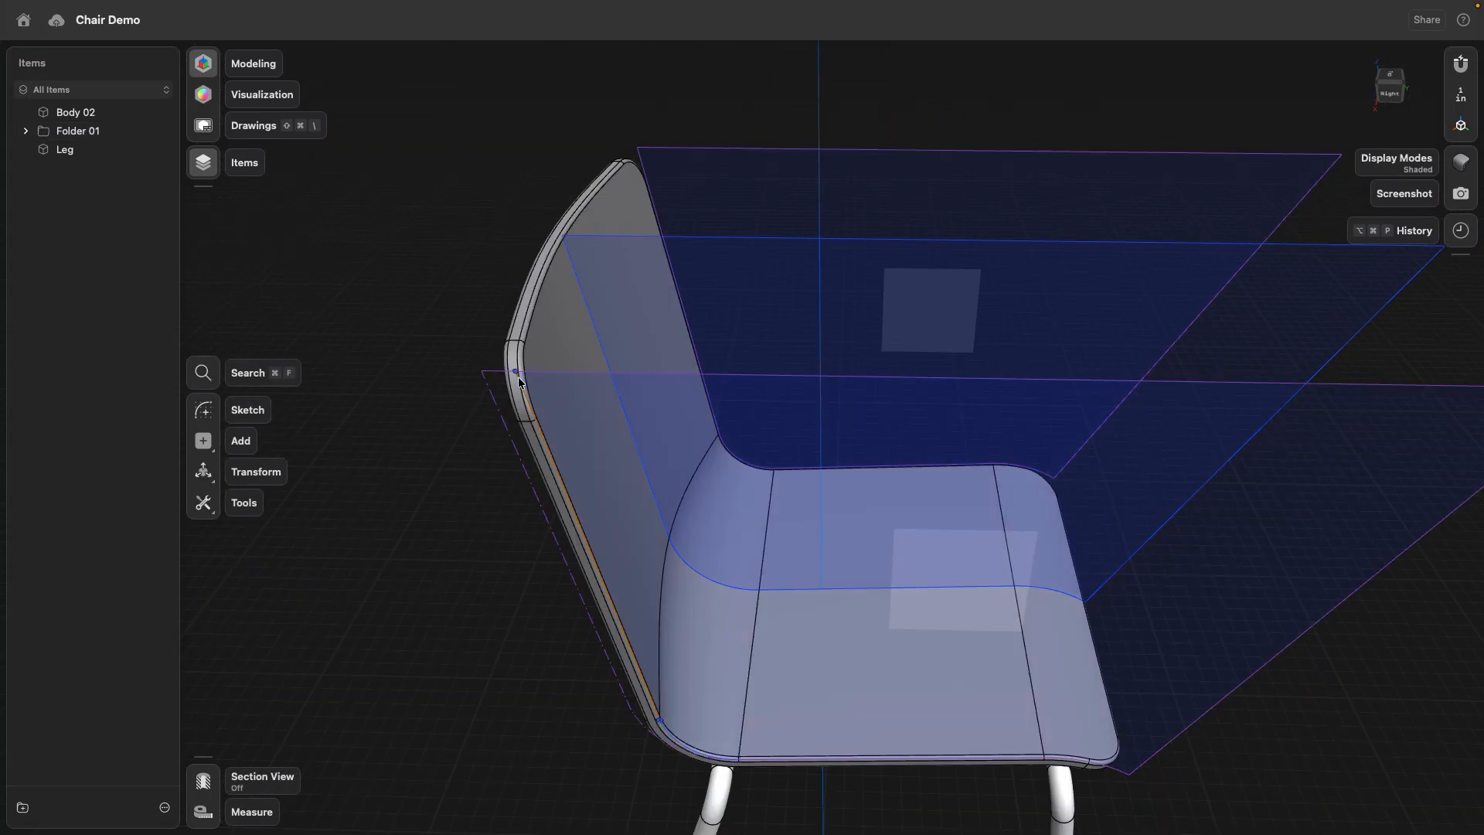
pyautogui.doubleClick(516, 375)
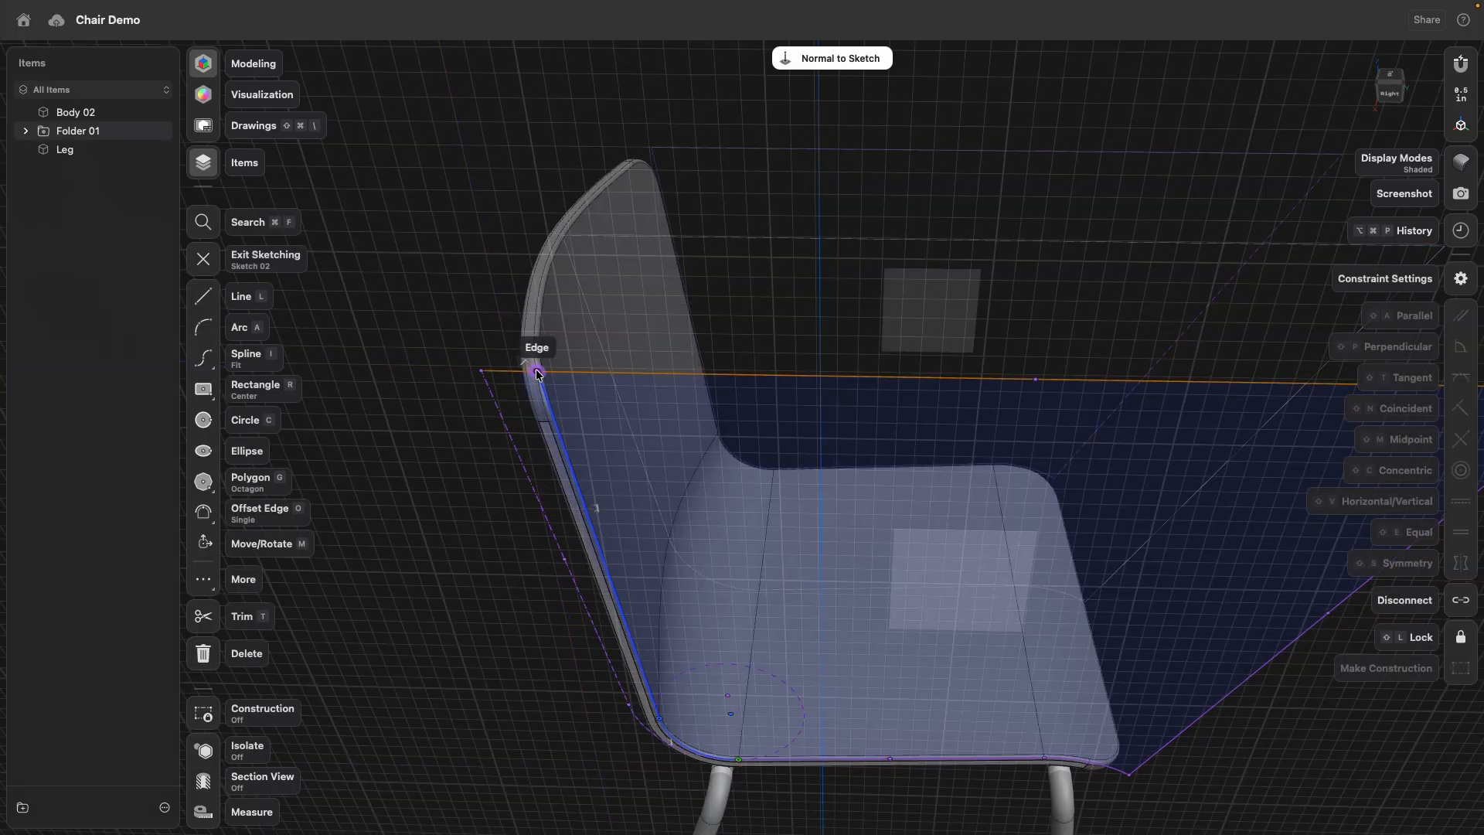
pyautogui.moveTo(546, 375)
pyautogui.mouseDown()
pyautogui.moveTo(517, 376)
pyautogui.moveTo(553, 376)
pyautogui.mouseUp()
pyautogui.click(487, 277)
pyautogui.moveTo(487, 276)
pyautogui.mouseDown(button='right')
pyautogui.moveTo(582, 323)
pyautogui.moveTo(562, 332)
pyautogui.mouseUp(button='right')
pyautogui.moveTo(768, 308)
pyautogui.mouseDown(button='right')
pyautogui.moveTo(745, 355)
pyautogui.moveTo(730, 349)
pyautogui.mouseUp(button='right')
pyautogui.press('Escape')
pyautogui.scroll(-3, 513, 495)
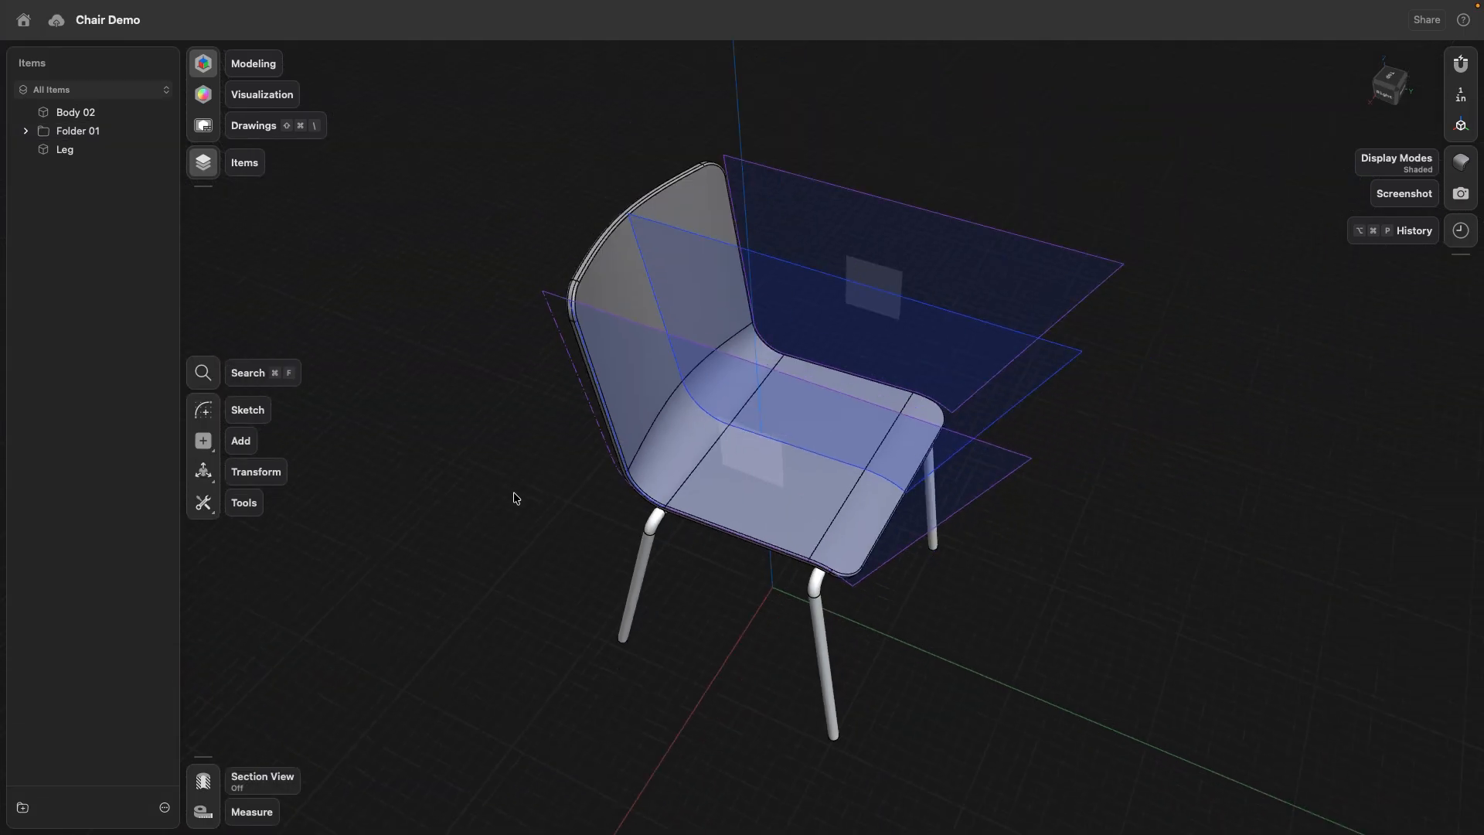
pyautogui.moveTo(517, 498); pyautogui.dragTo(493, 501, button='right')
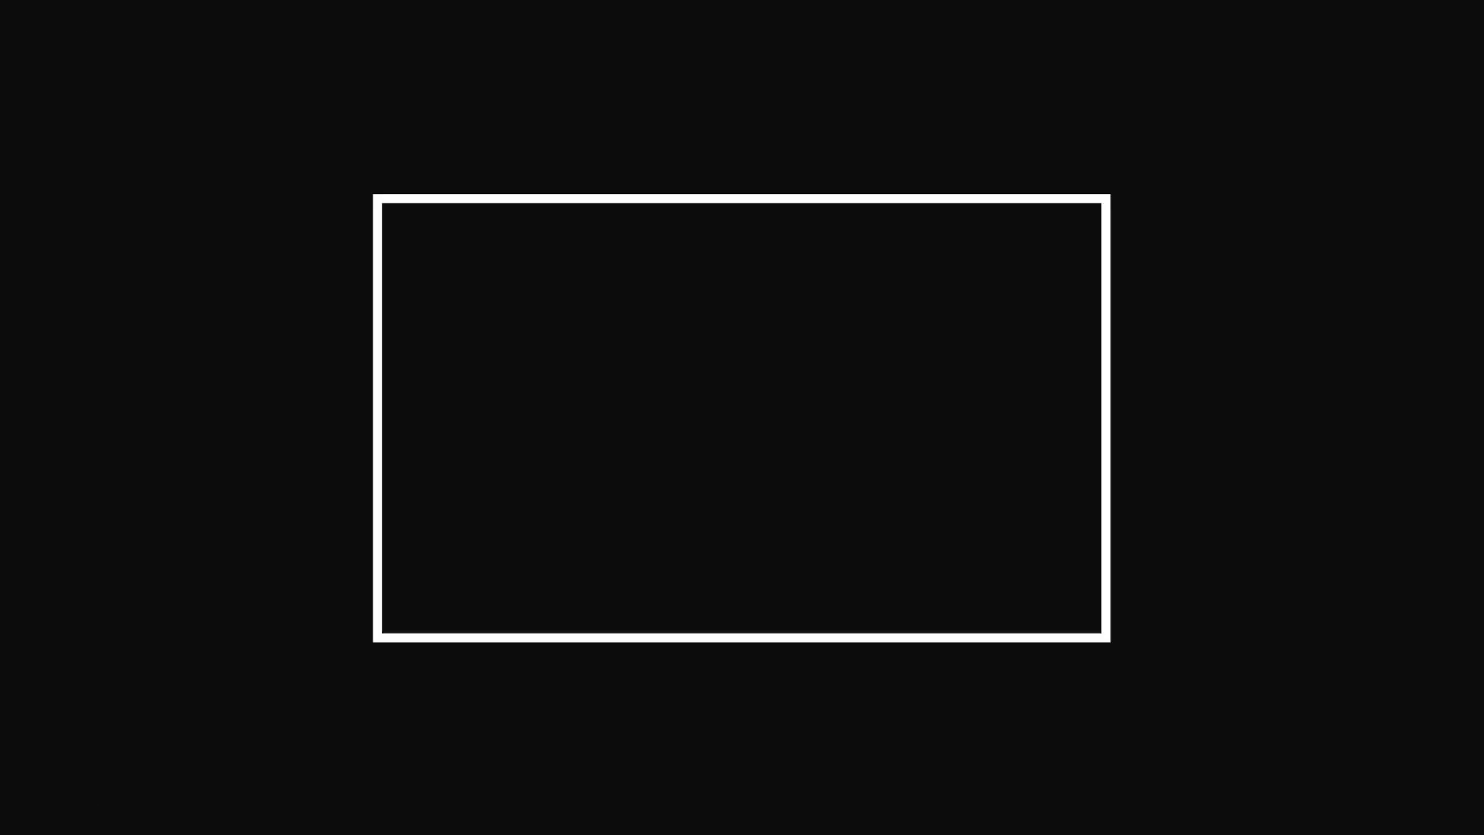